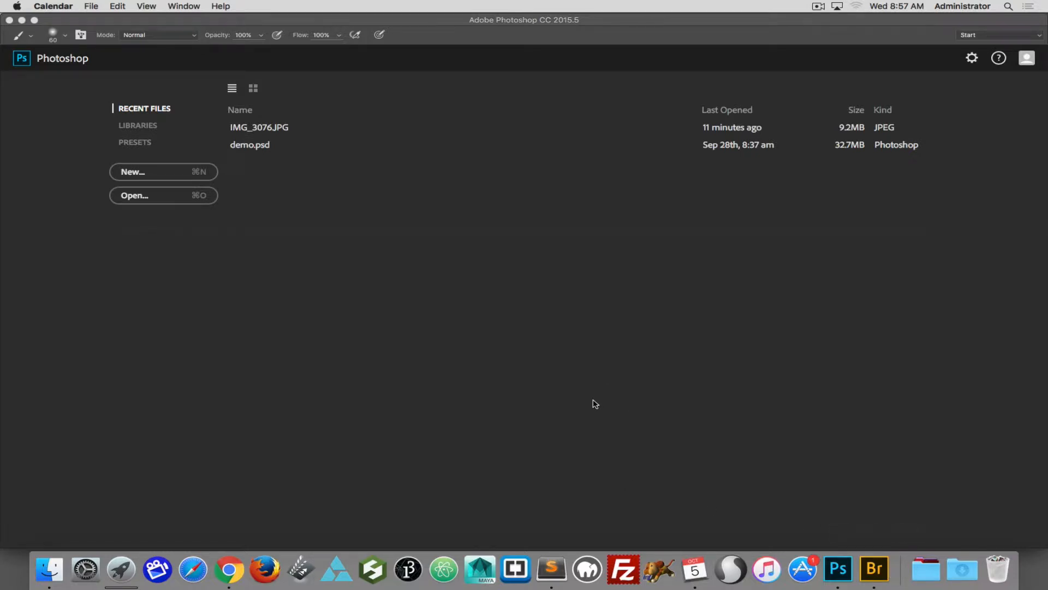
# - Create an 8 × 10 inch, 300 pixels/inch RGB document named monsterJohn and save it as a Photoshop file in the monster folder
pyautogui.click(300, 266)
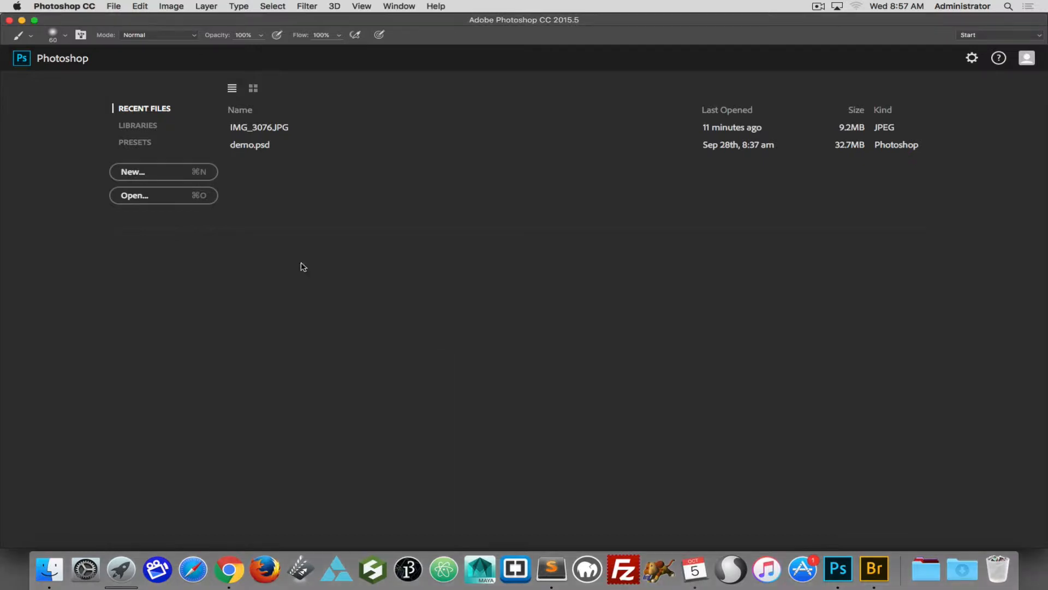
pyautogui.click(182, 173)
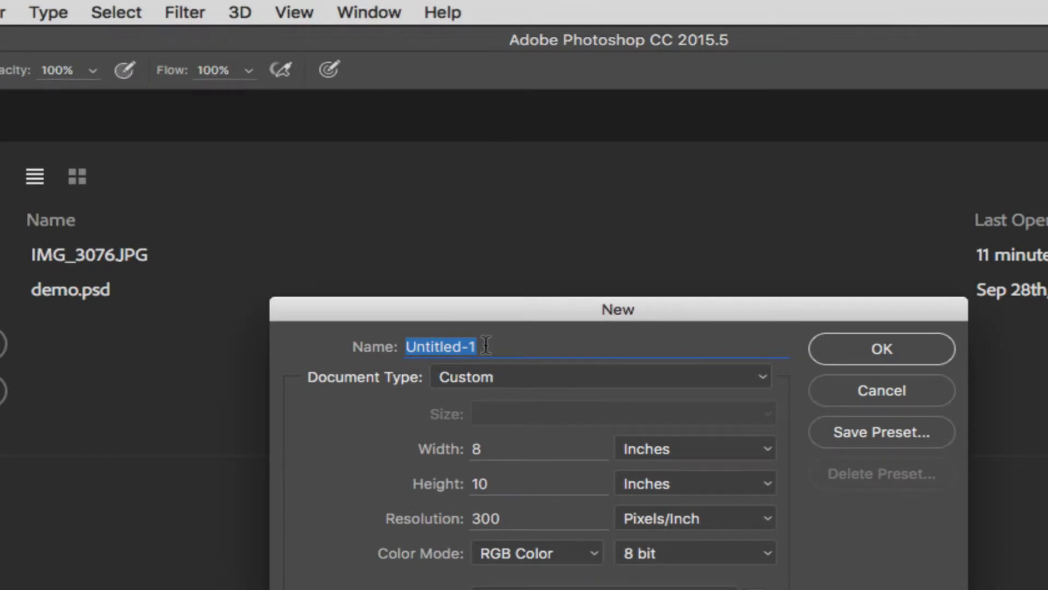
pyautogui.press('alt')
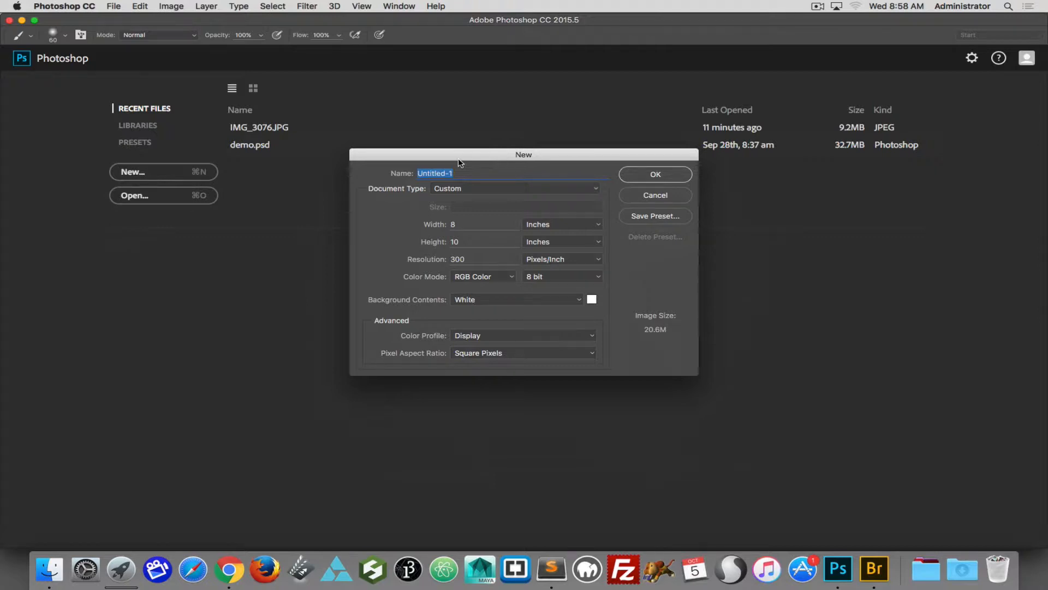
pyautogui.write('monsterJohn')
pyautogui.click(637, 172)
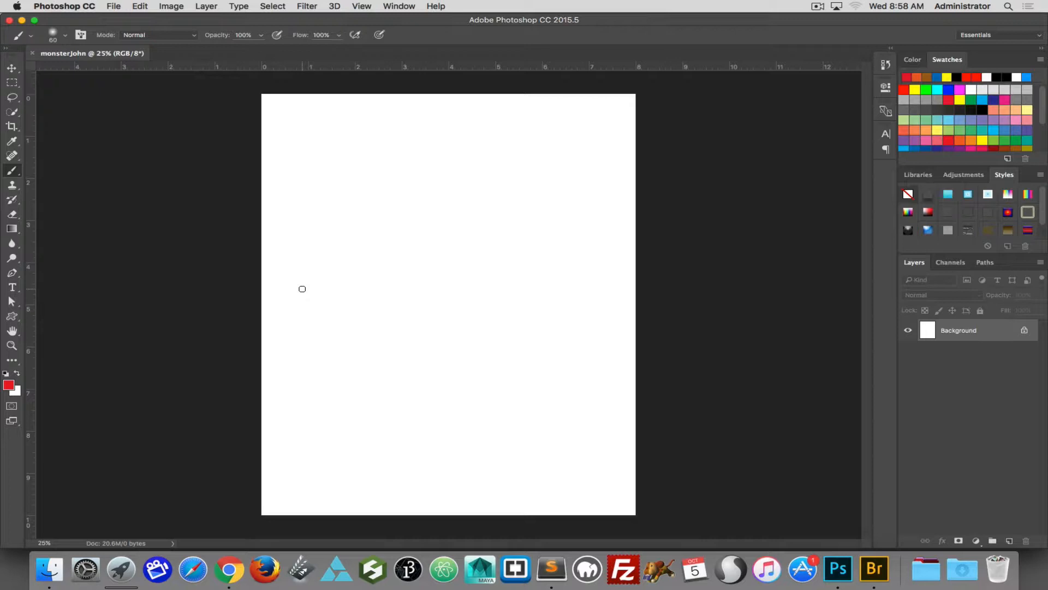
pyautogui.press('v')
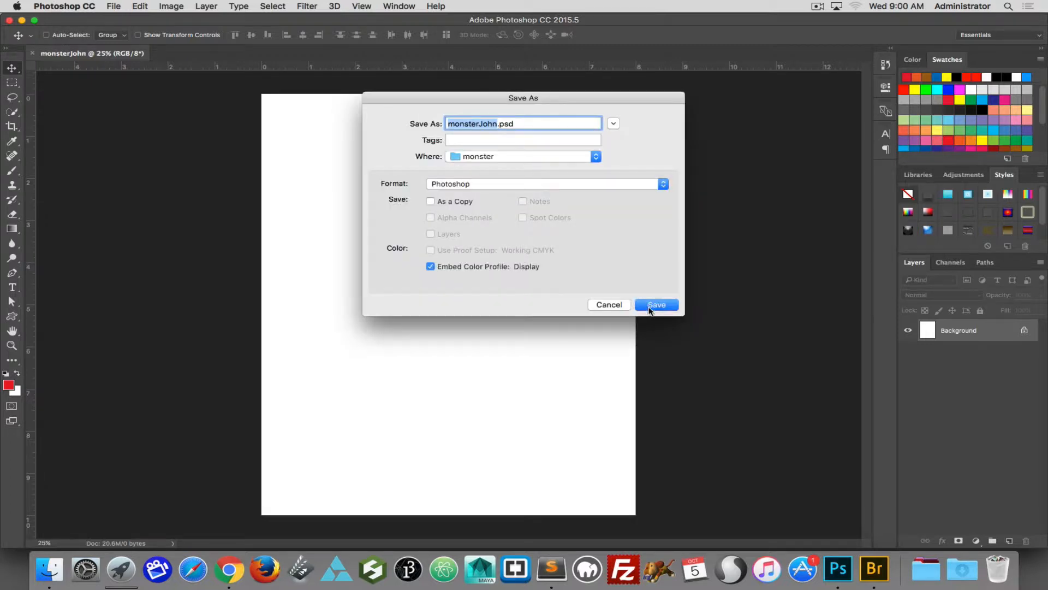
pyautogui.click(650, 307)
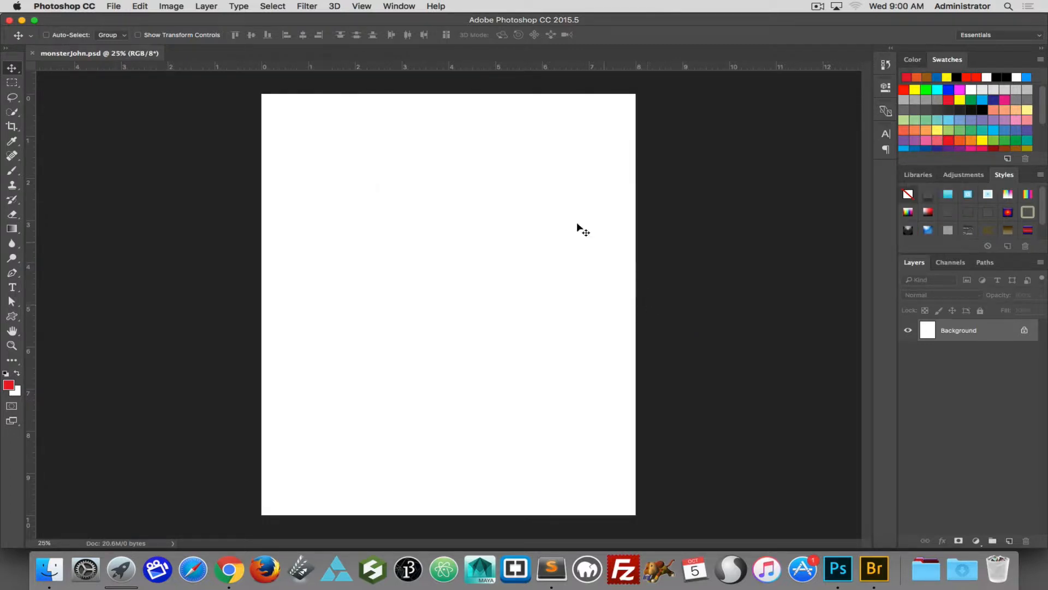
# - Switch to Finder and preview the source images and monsterJohn.psd in the monster folder
pyautogui.press('super+Tab')
pyautogui.press('super+Tab')
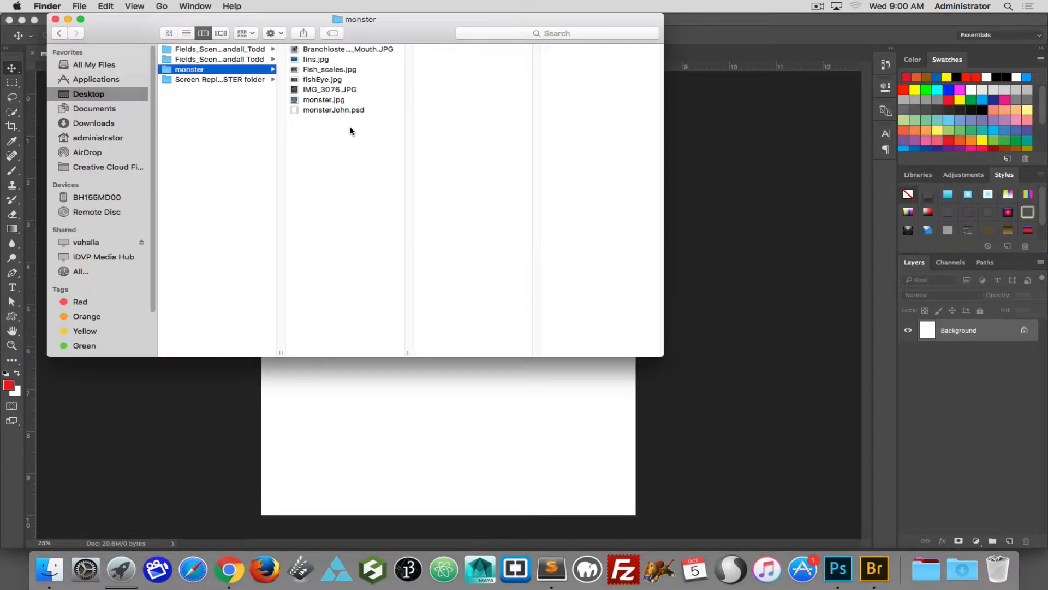
pyautogui.click(324, 100)
pyautogui.click(321, 90)
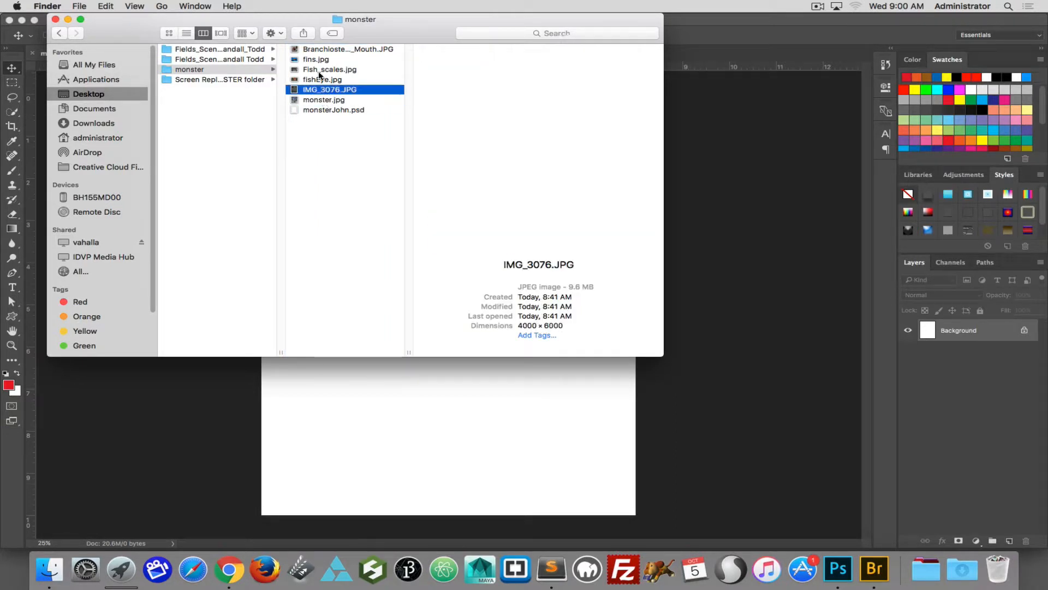
pyautogui.click(316, 80)
pyautogui.click(315, 70)
pyautogui.click(314, 59)
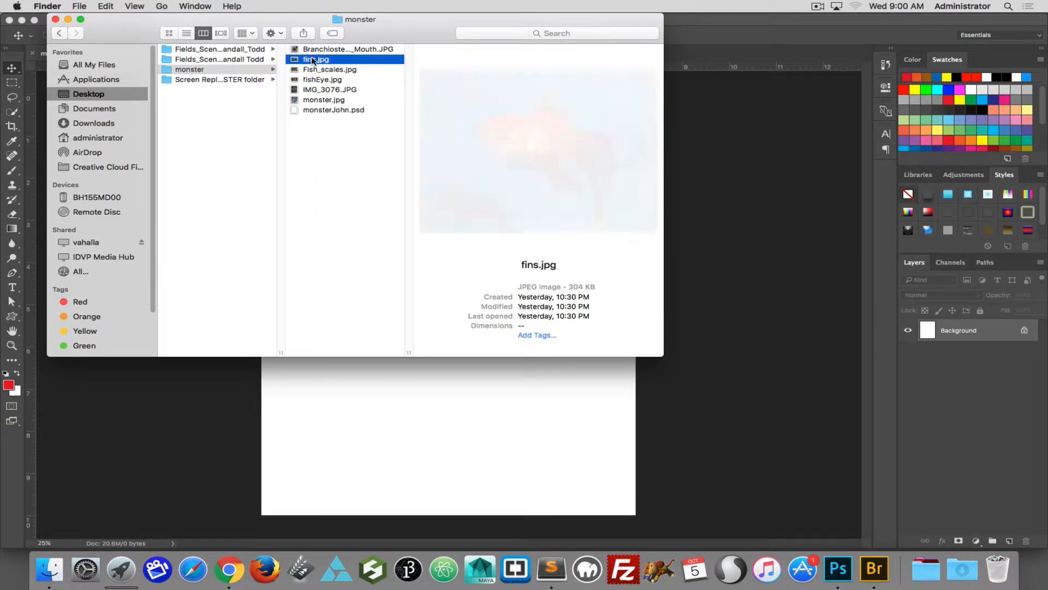
pyautogui.click(317, 49)
pyautogui.click(326, 101)
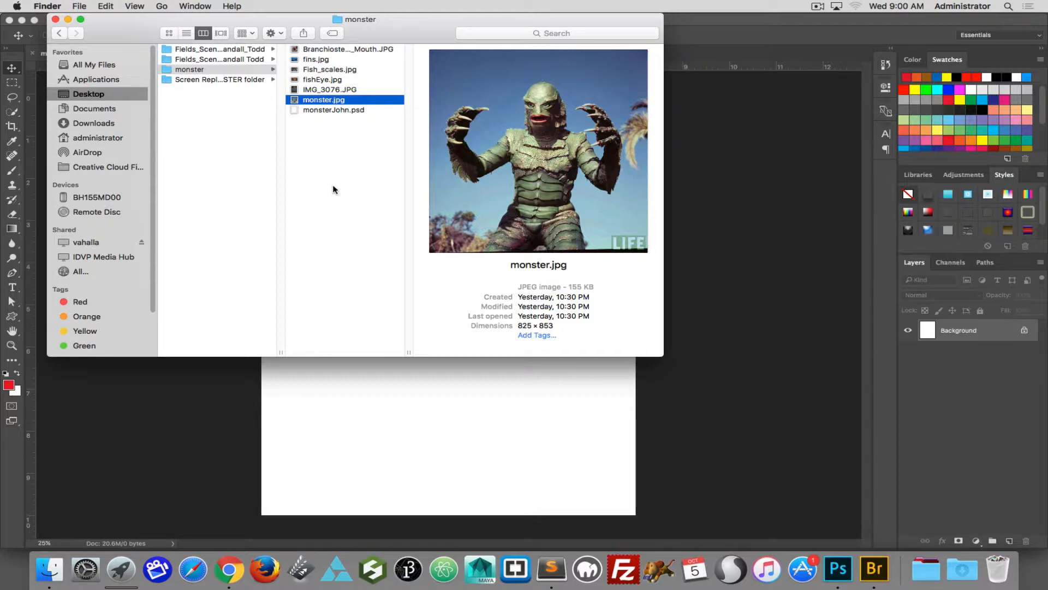
pyautogui.press('Up')
pyautogui.press('Up')
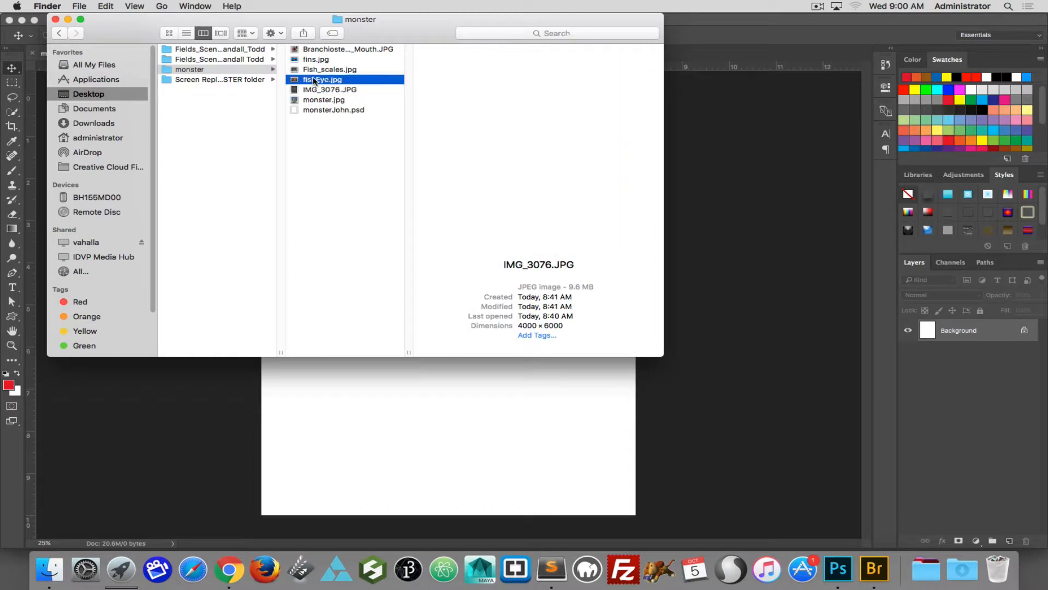
pyautogui.press('Up')
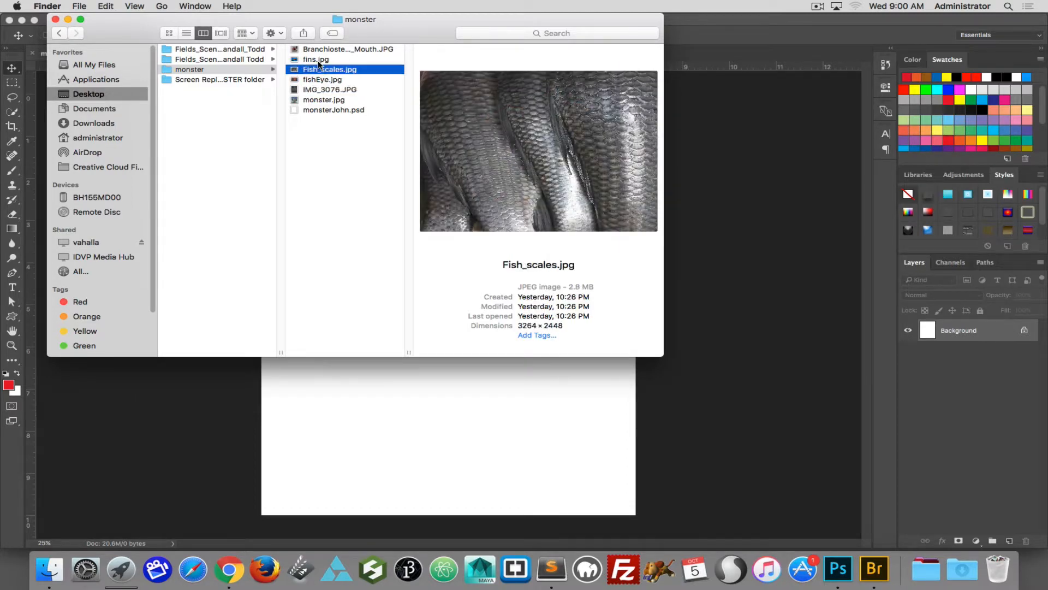
pyautogui.press('Up')
pyautogui.press('Up')
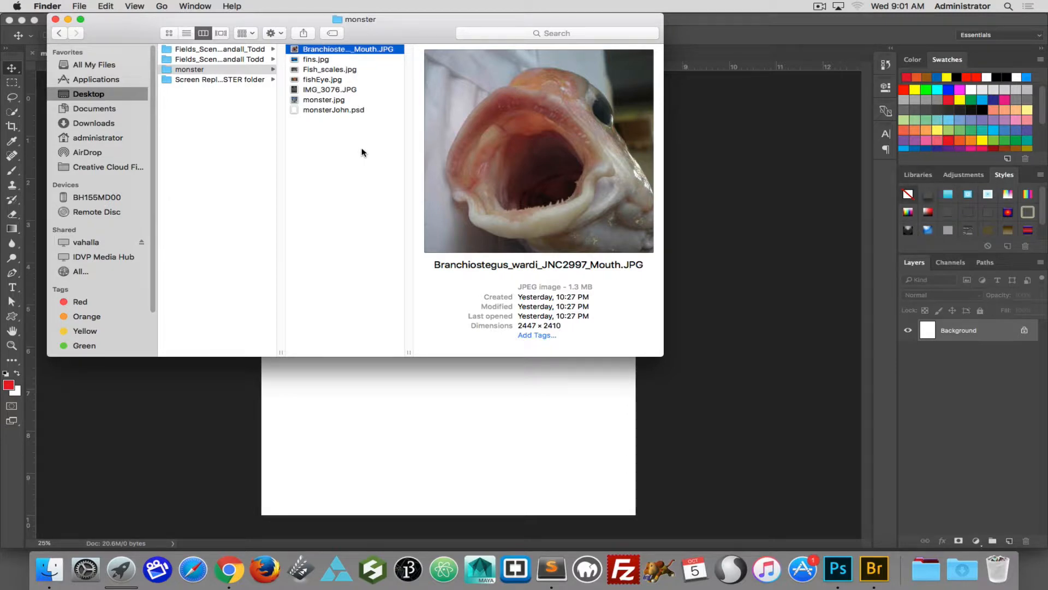
pyautogui.click(324, 112)
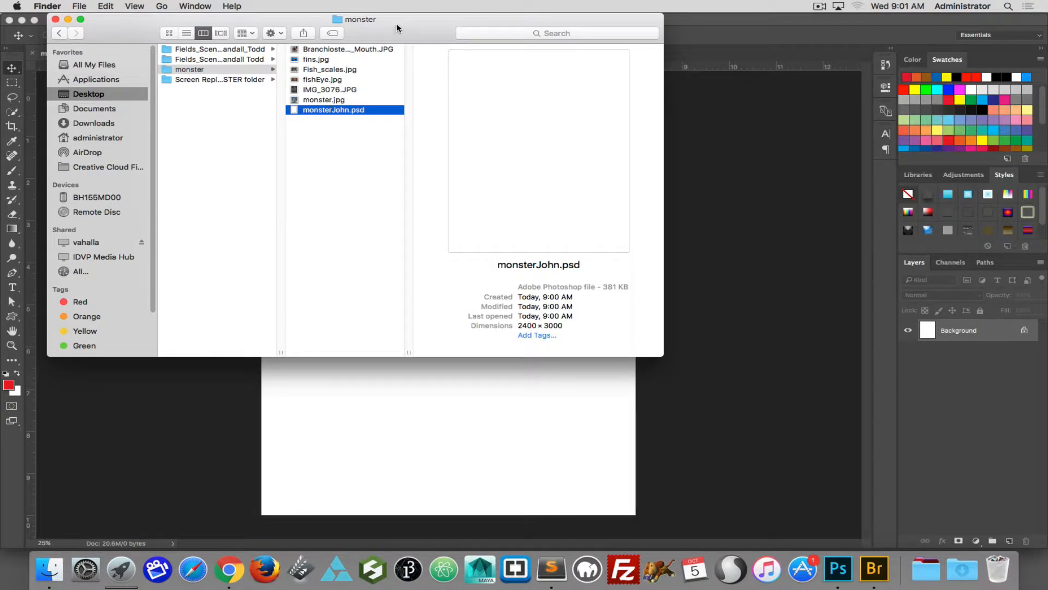
pyautogui.click(170, 69)
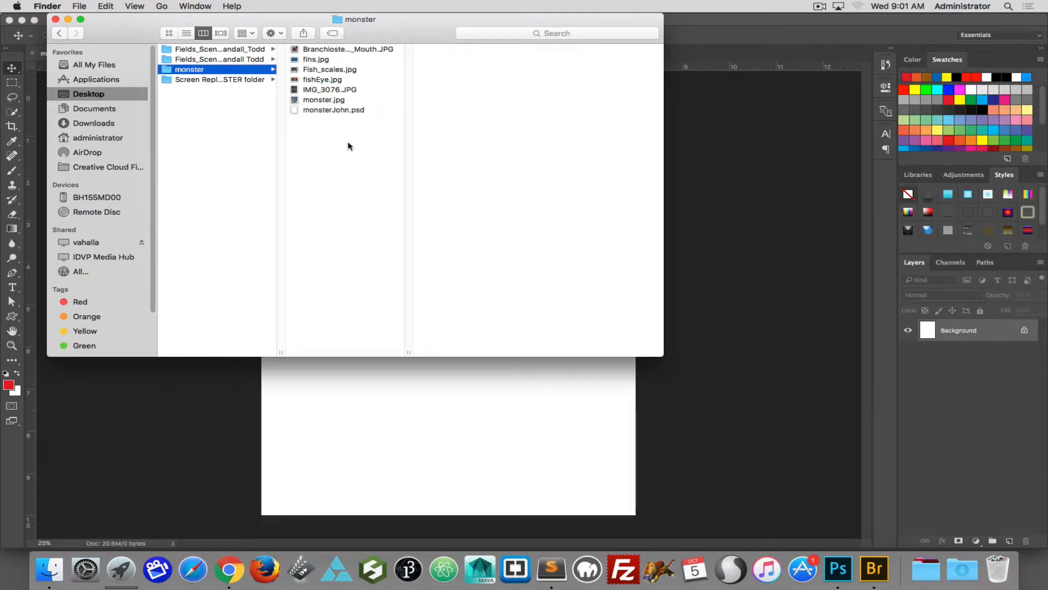
pyautogui.click(346, 109)
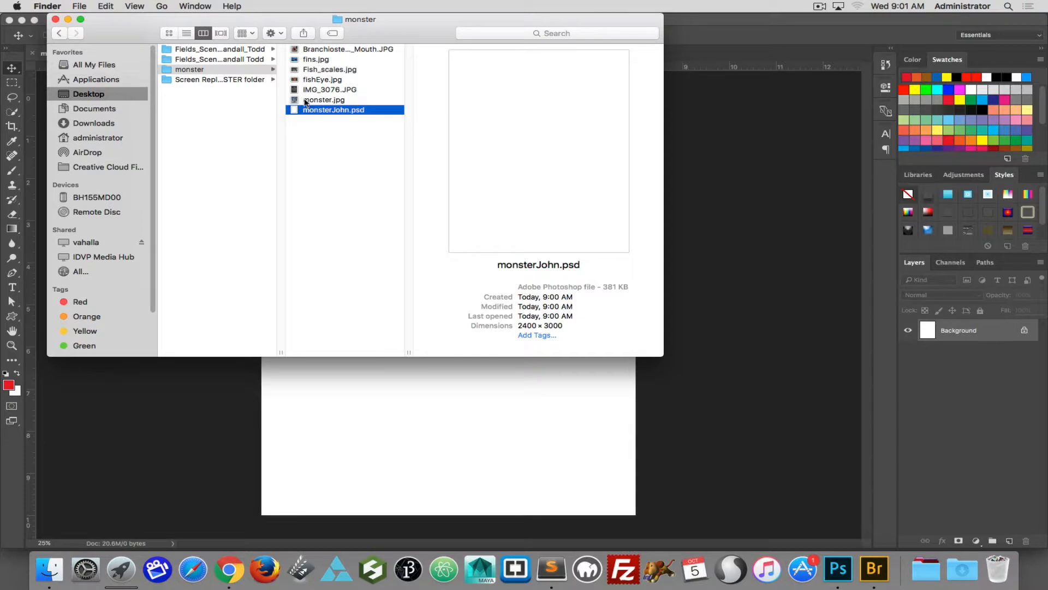
# - Place IMG_3076.JPG from the monster folder into the Photoshop document, scaled to about 14.63% and positioned to cover the canvas
pyautogui.moveTo(395, 31); pyautogui.dragTo(869, 82)
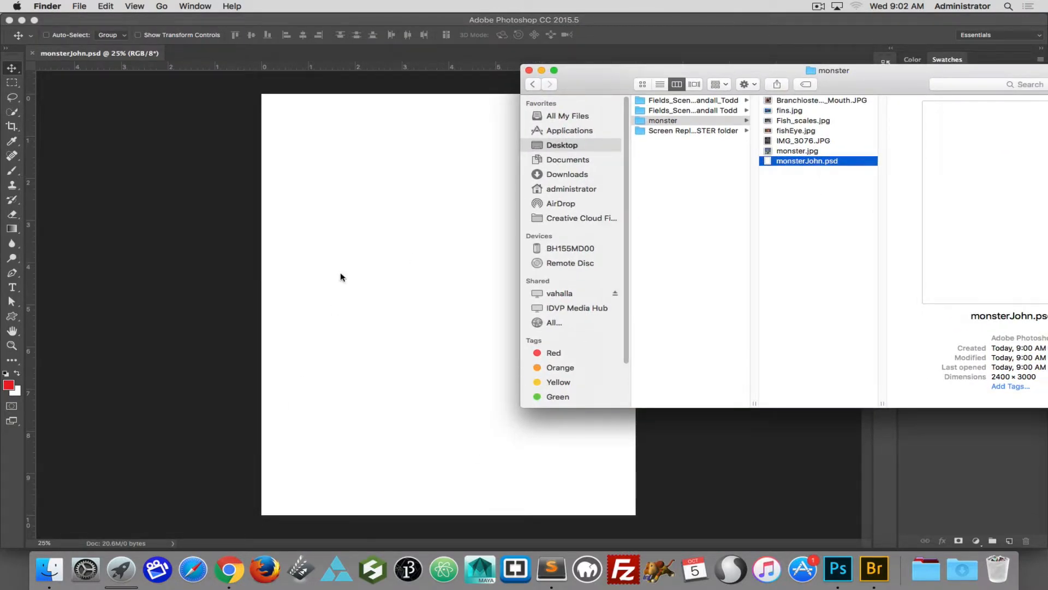
pyautogui.moveTo(789, 141); pyautogui.dragTo(338, 233)
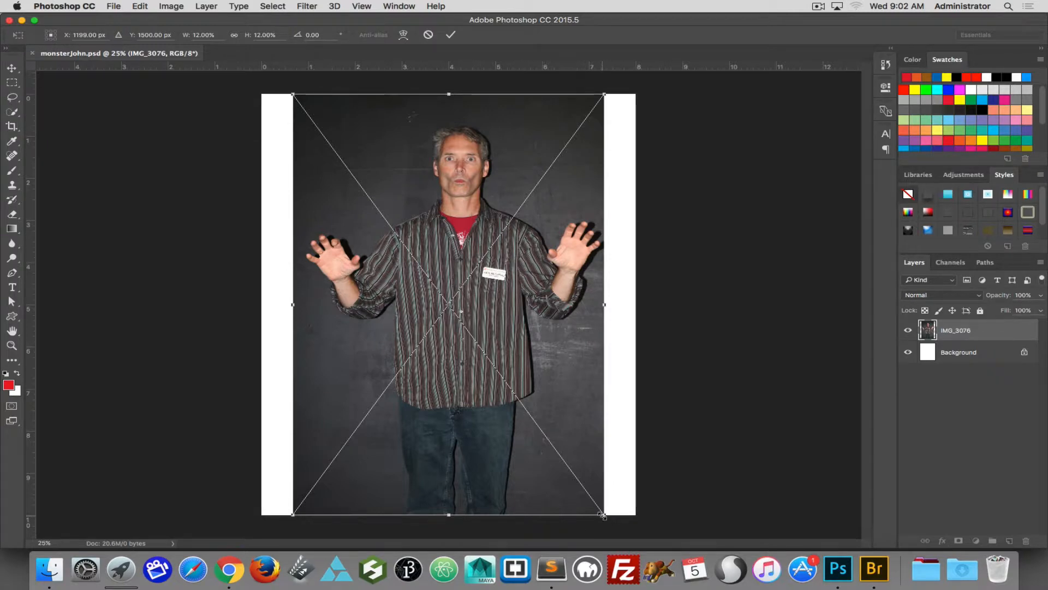
pyautogui.moveTo(602, 515); pyautogui.dragTo(679, 537)
pyautogui.moveTo(416, 206); pyautogui.dragTo(415, 252)
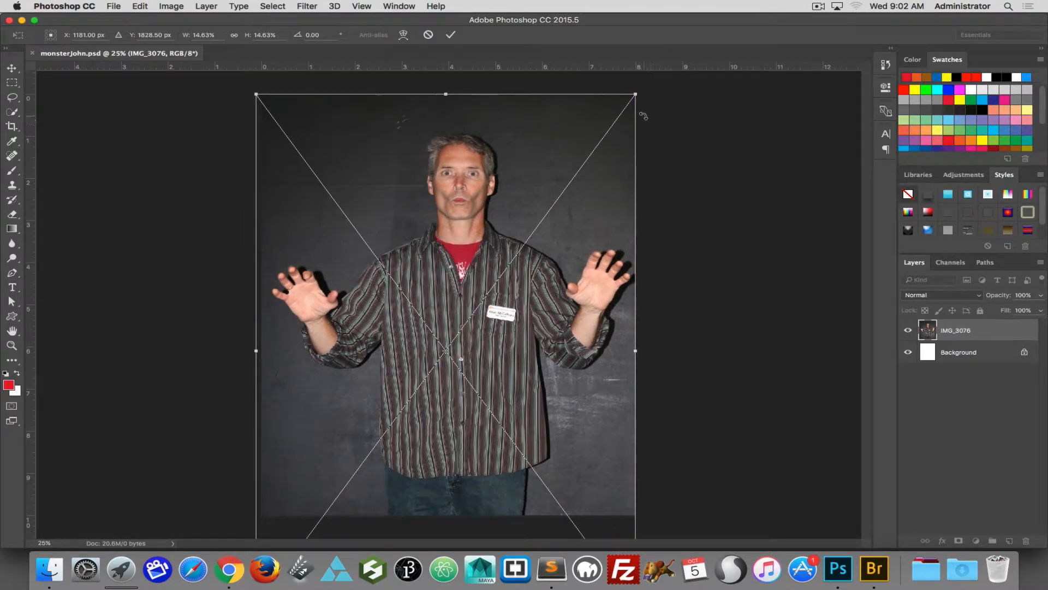
pyautogui.click(451, 35)
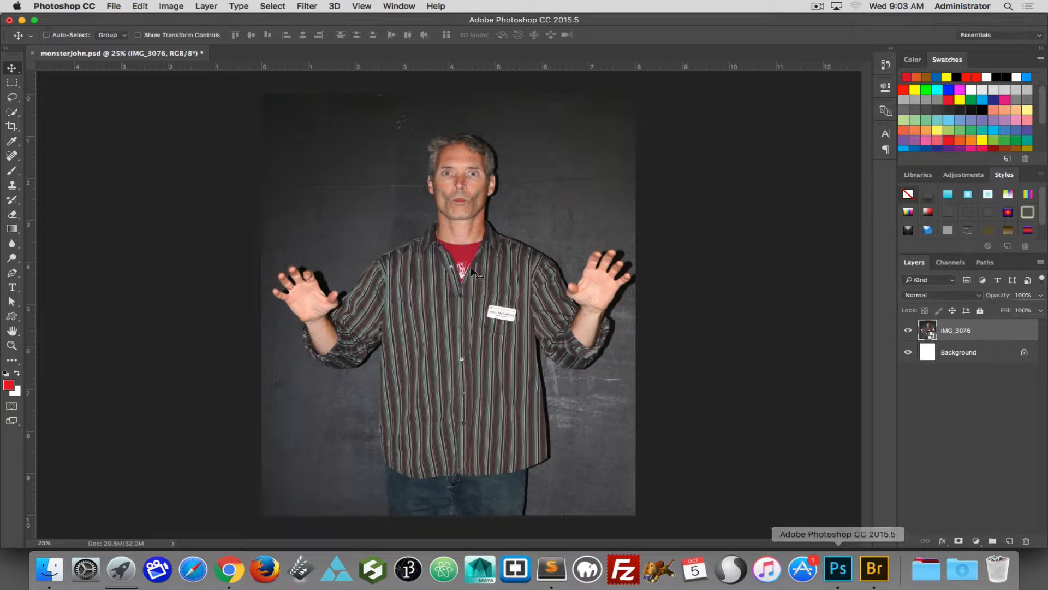
# - Place fishEye.jpg from the monster folder as an embedded image above the portrait, at its default size
pyautogui.click(114, 6)
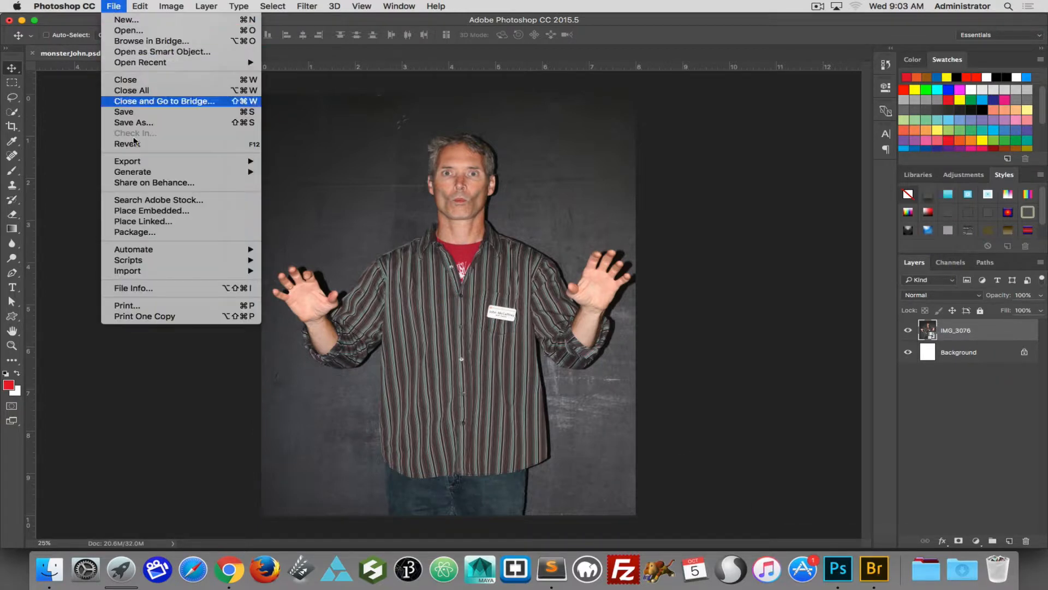
pyautogui.click(150, 211)
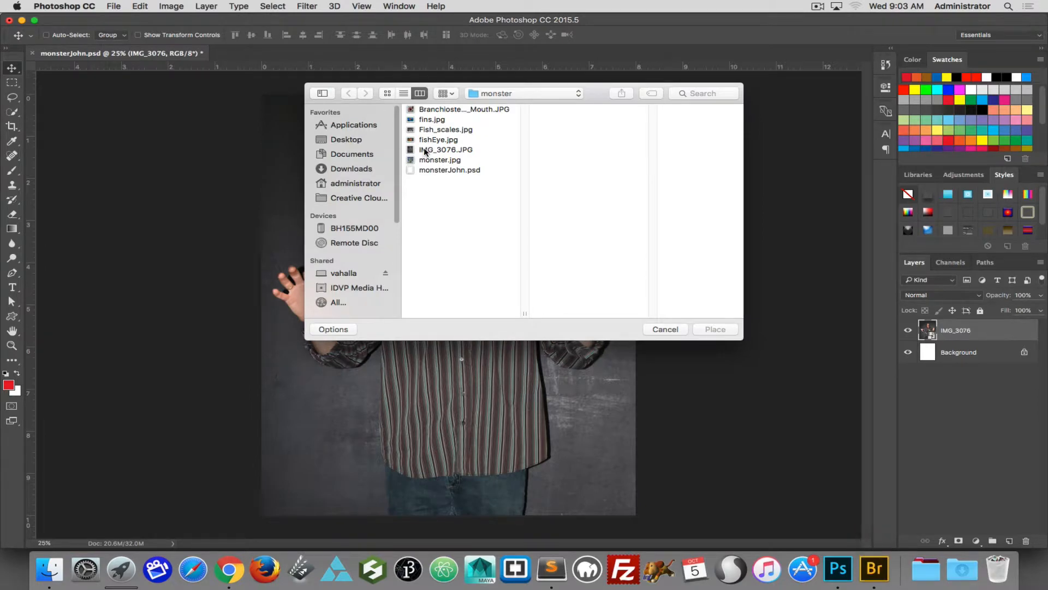
pyautogui.click(425, 151)
pyautogui.click(421, 140)
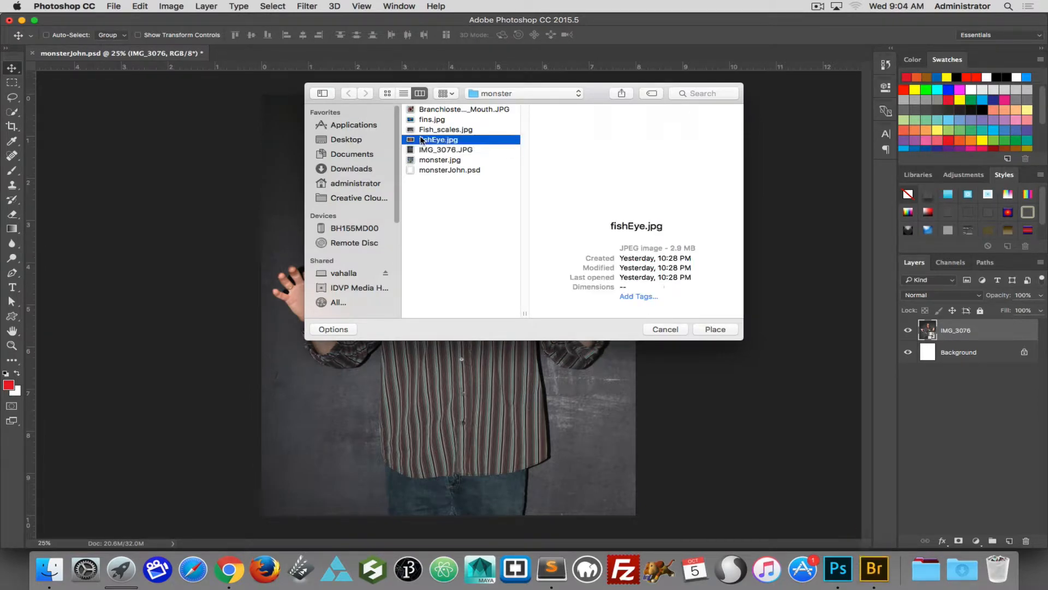
pyautogui.click(716, 330)
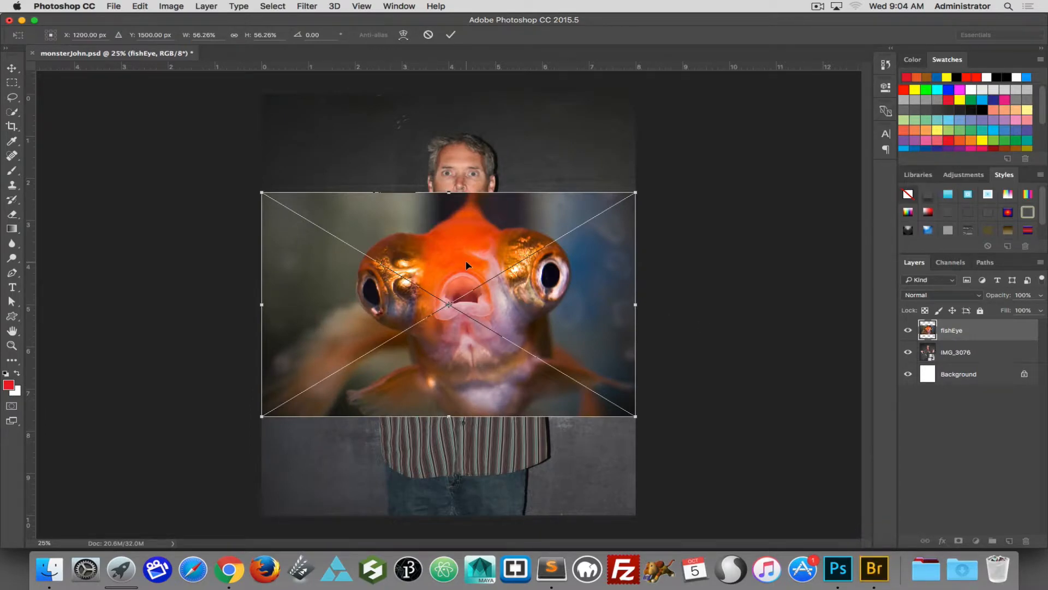
pyautogui.press('Return')
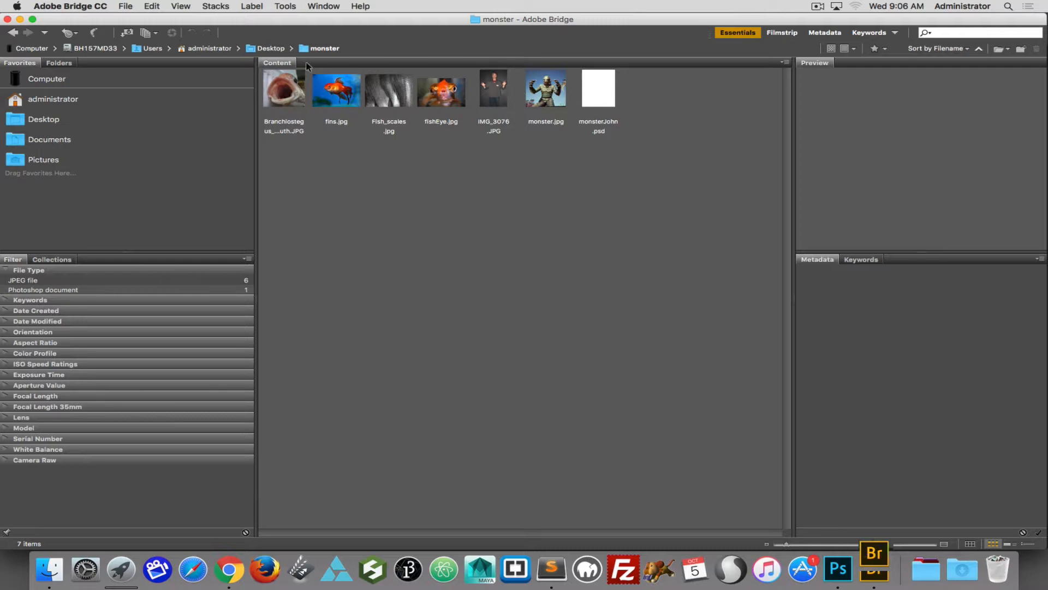
# - In Adobe Bridge, select all seven files in the monster folder and try to load them into Photoshop layers
pyautogui.click(576, 89)
pyautogui.moveTo(576, 89); pyautogui.dragTo(210, 80)
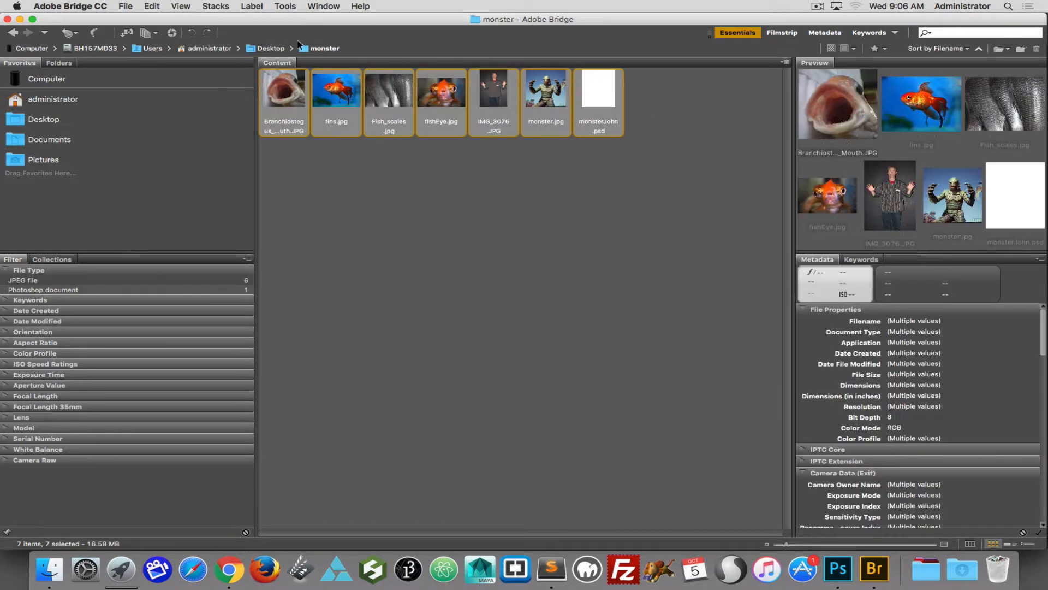
pyautogui.click(283, 6)
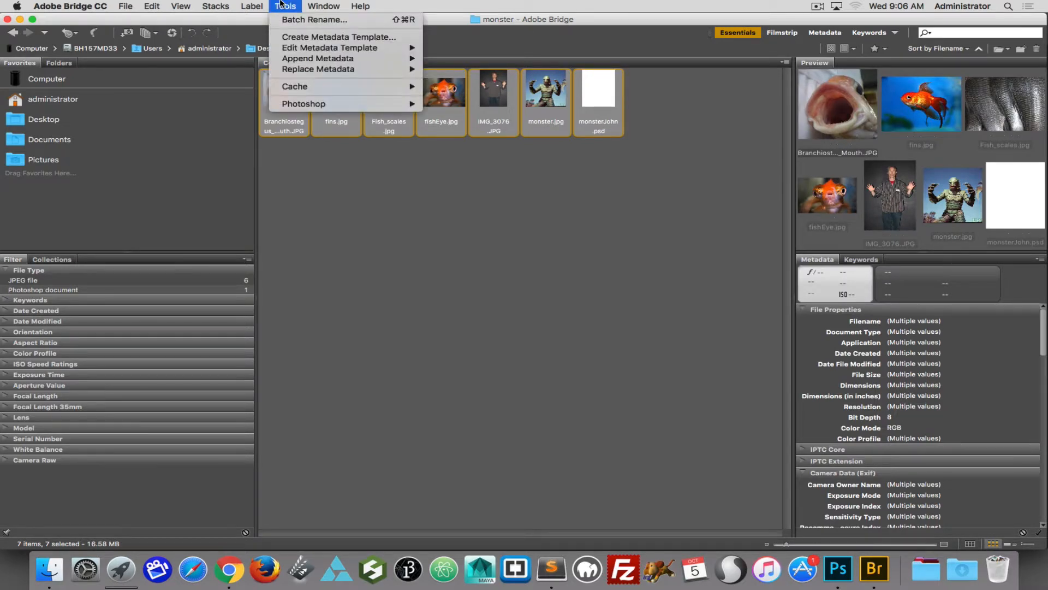
pyautogui.moveTo(323, 104)
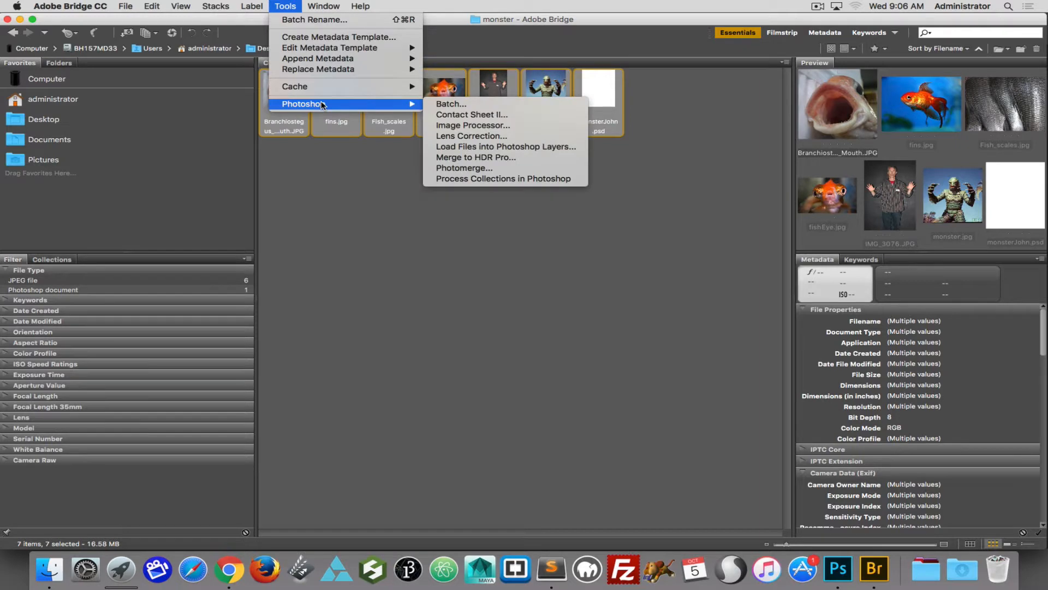
pyautogui.click(523, 146)
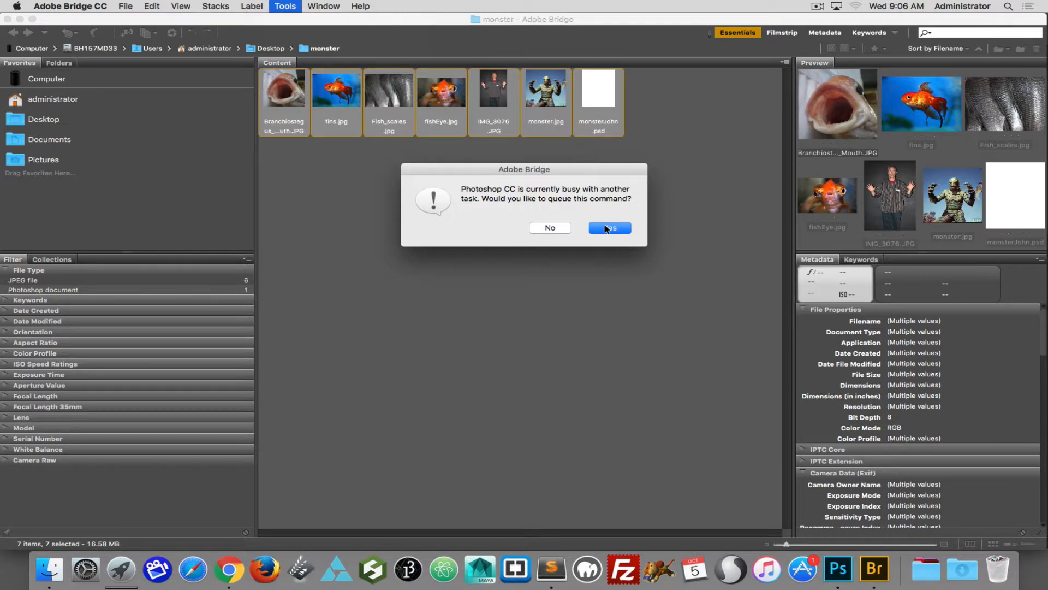
pyautogui.click(562, 225)
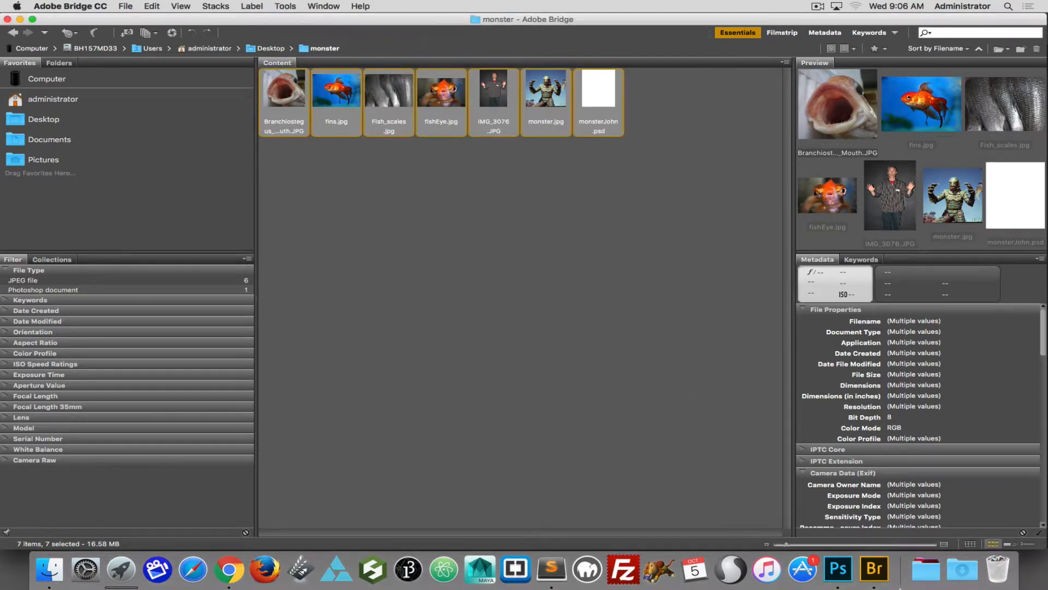
# - Check Photoshop, return to Bridge and load the seven selected files as layers of a single Photoshop document
pyautogui.click(839, 570)
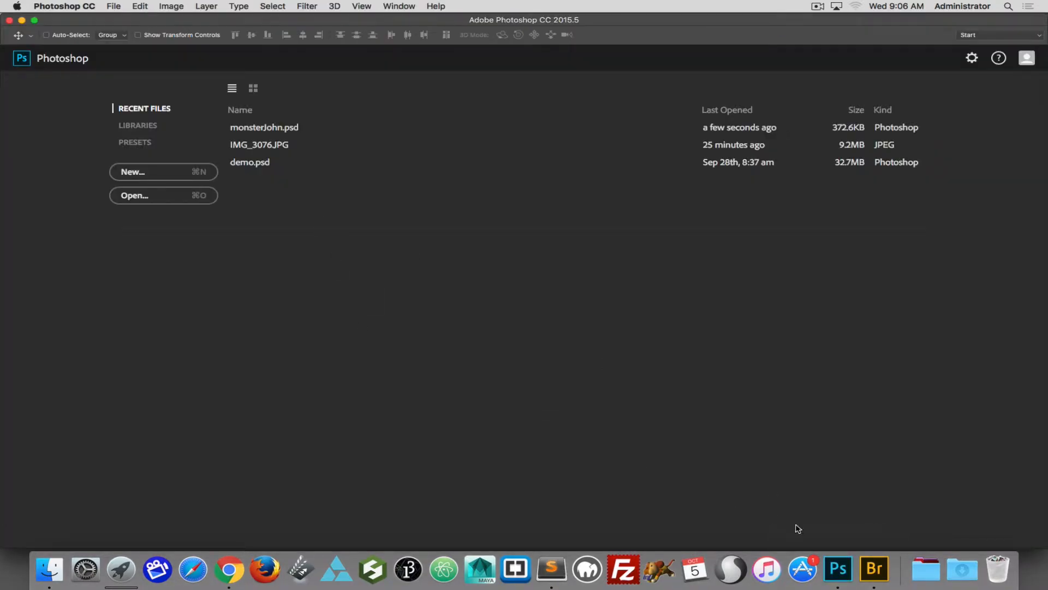
pyautogui.click(874, 569)
pyautogui.click(285, 6)
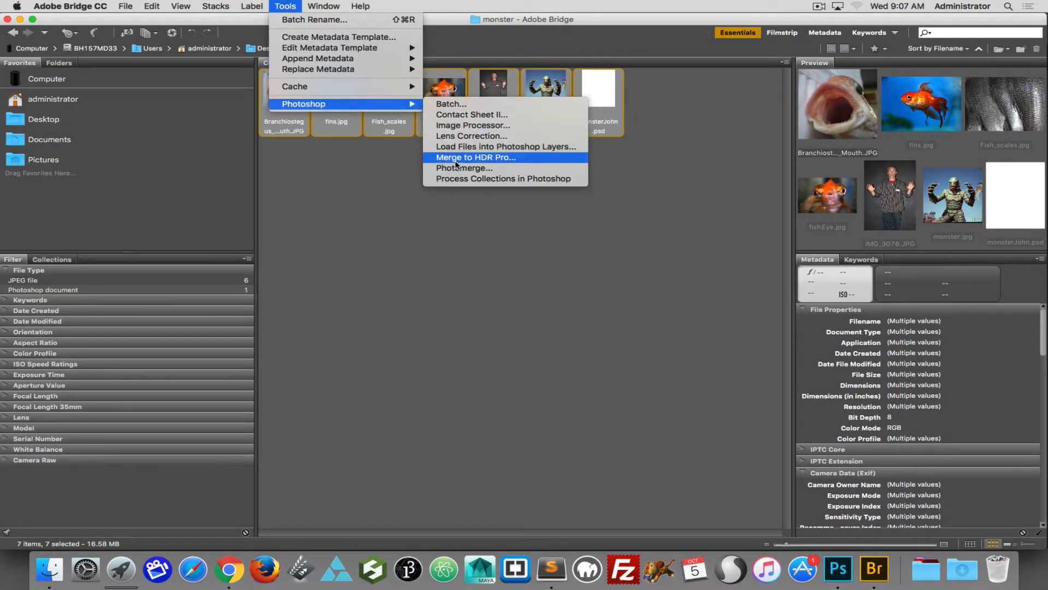
pyautogui.click(466, 147)
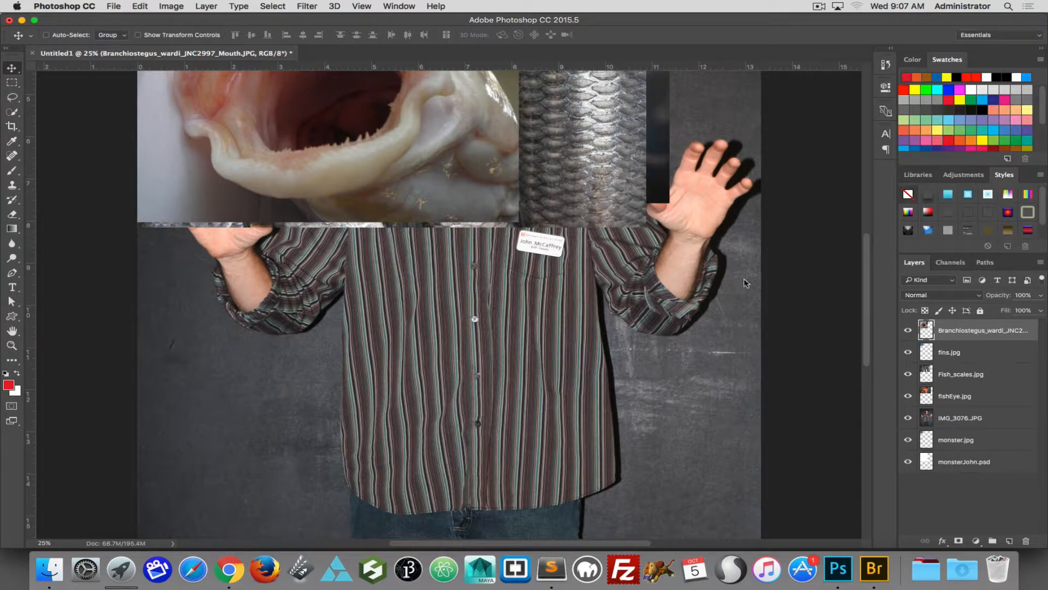
# - Check the Image Size settings of the combined layers document and close them without changes
pyautogui.click(168, 6)
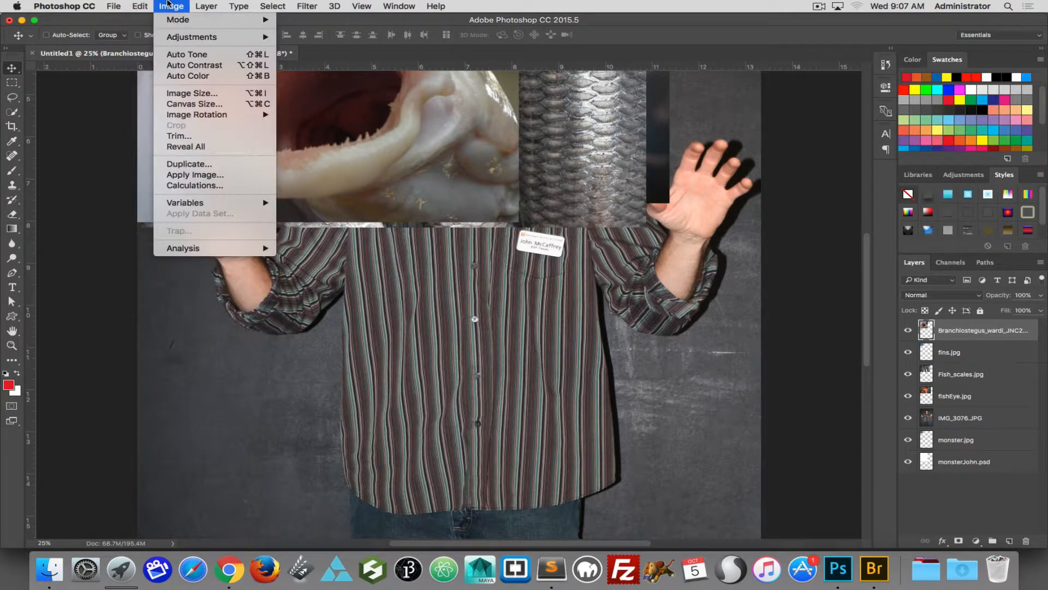
pyautogui.click(184, 98)
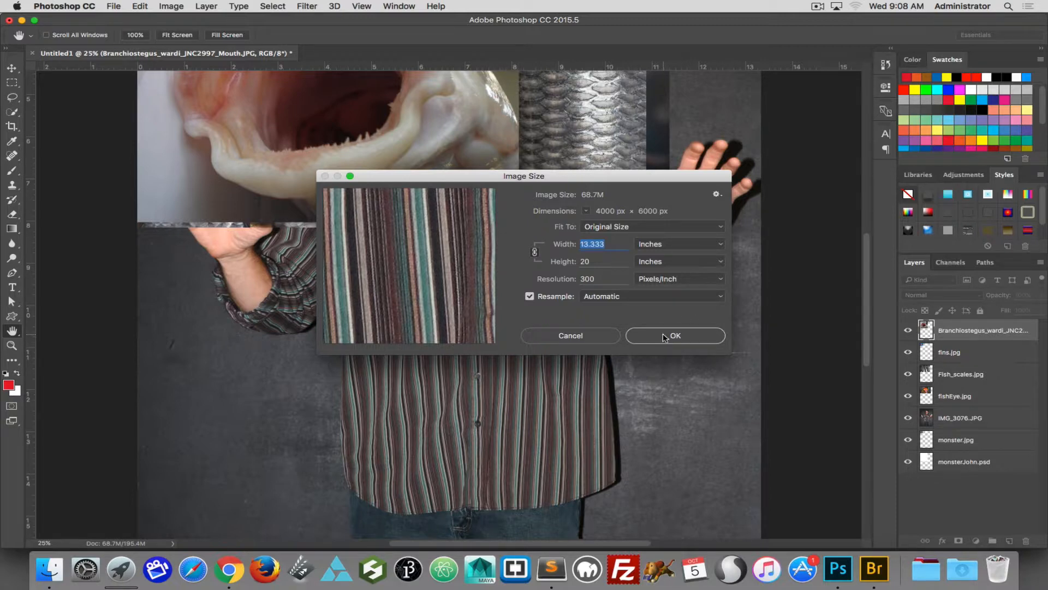
pyautogui.click(597, 337)
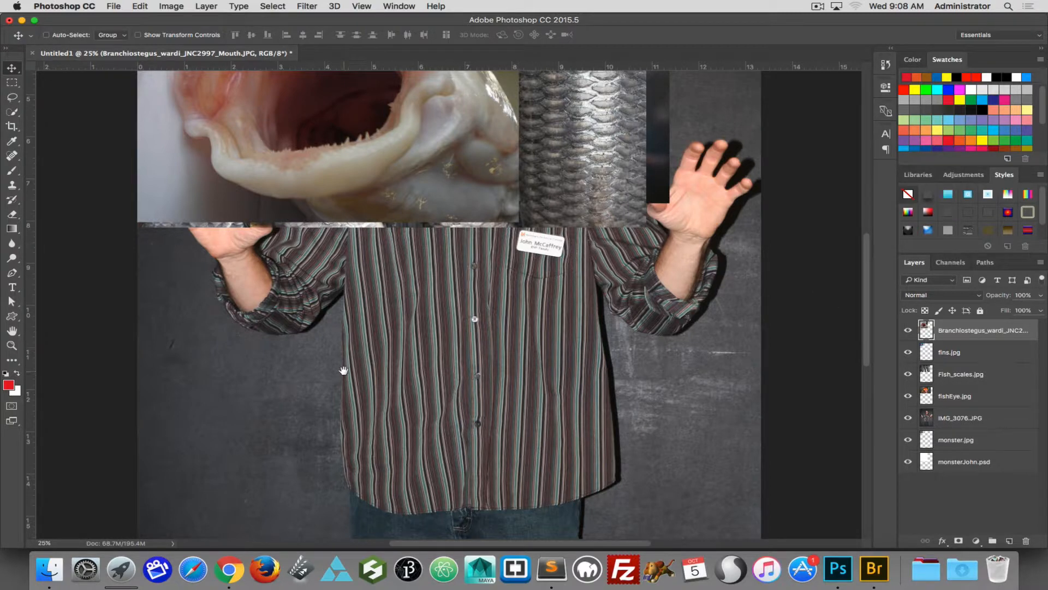
# - Hide the five layers from IMG_3076.JPG up to the fish mouth and view the monster.jpg and monsterJohn.psd layers
pyautogui.moveTo(364, 323); pyautogui.dragTo(398, 434)
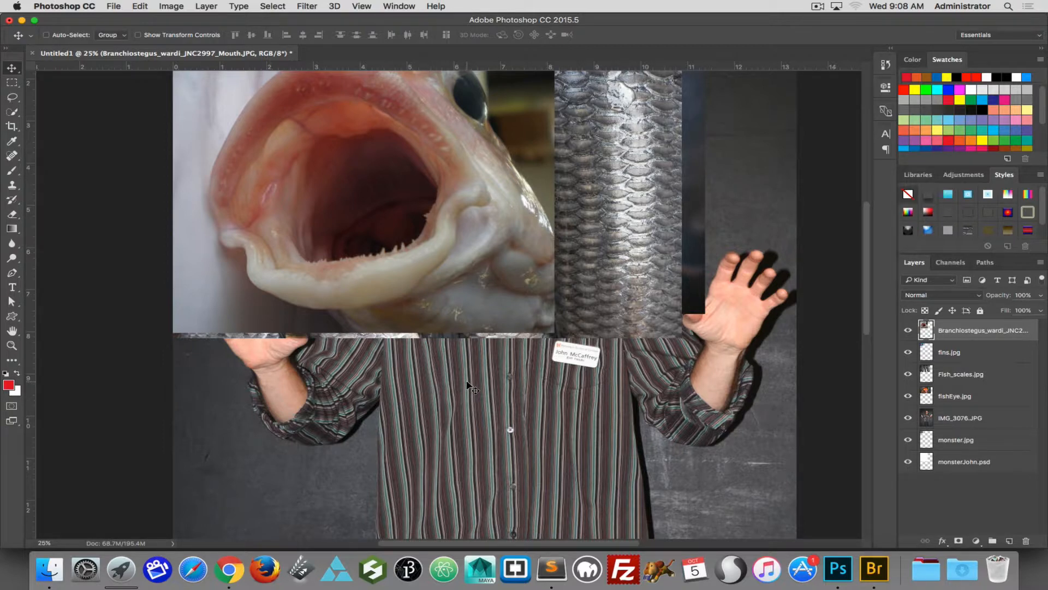
pyautogui.moveTo(907, 419); pyautogui.dragTo(907, 356)
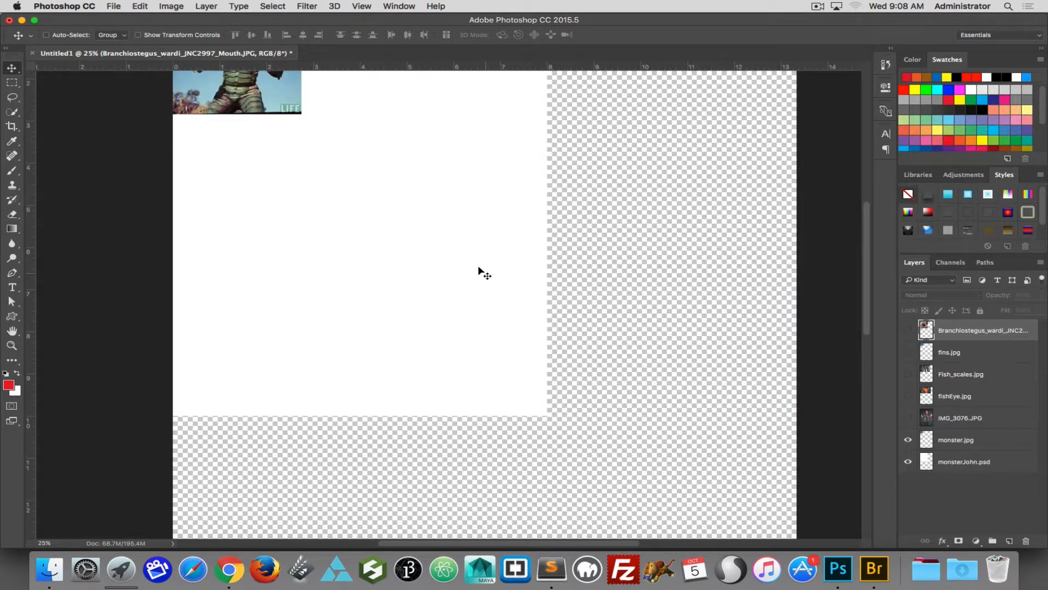
pyautogui.scroll(3, 486, 356)
pyautogui.hscroll(-3, 486, 356)
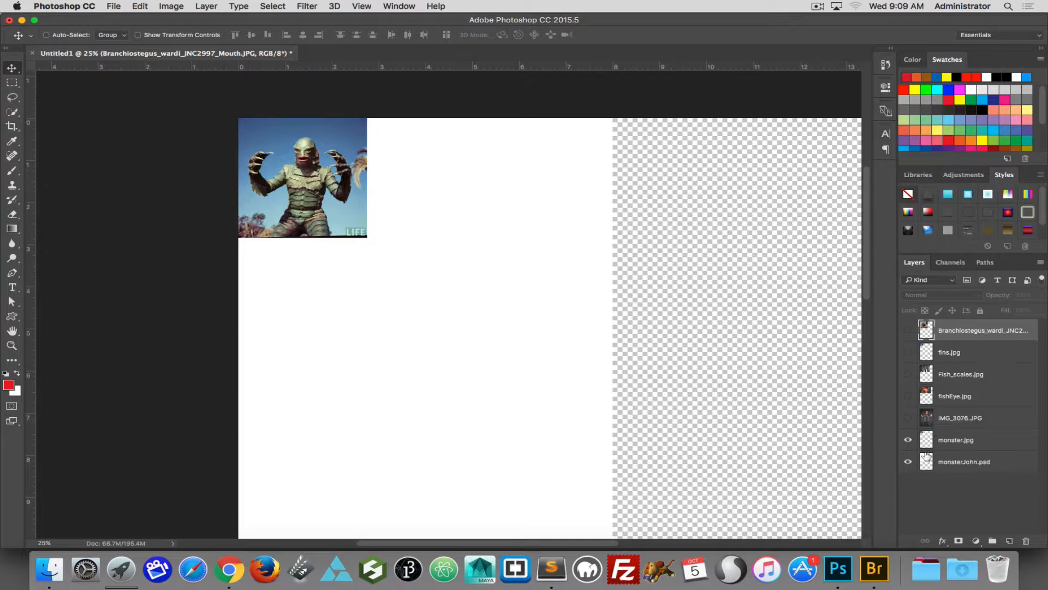
# - Close the Untitled1 document without saving it and open monsterJohn.psd from the recent files
pyautogui.click(32, 54)
pyautogui.click(494, 196)
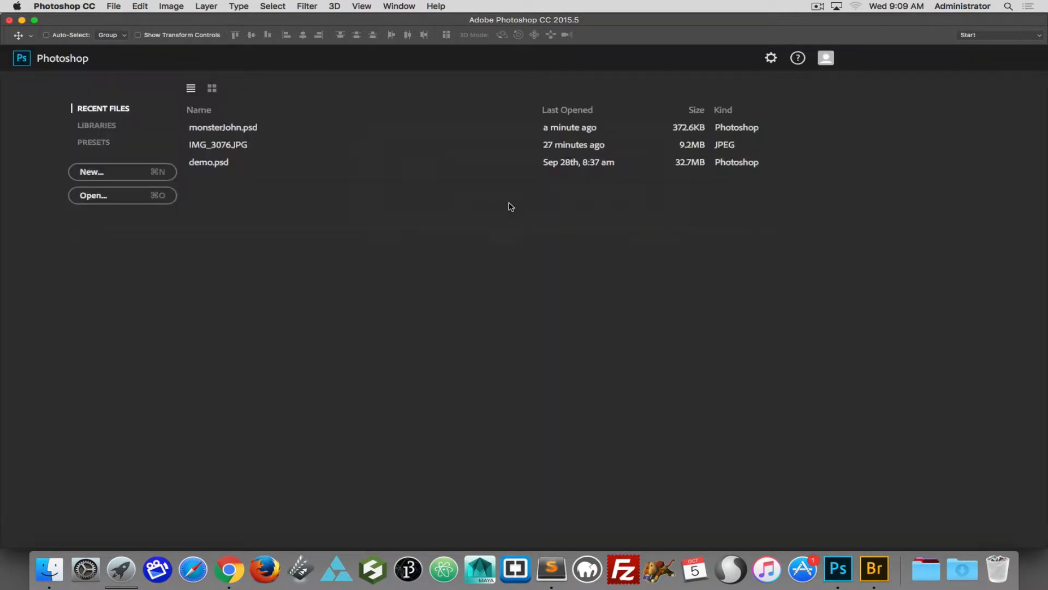
pyautogui.click(275, 132)
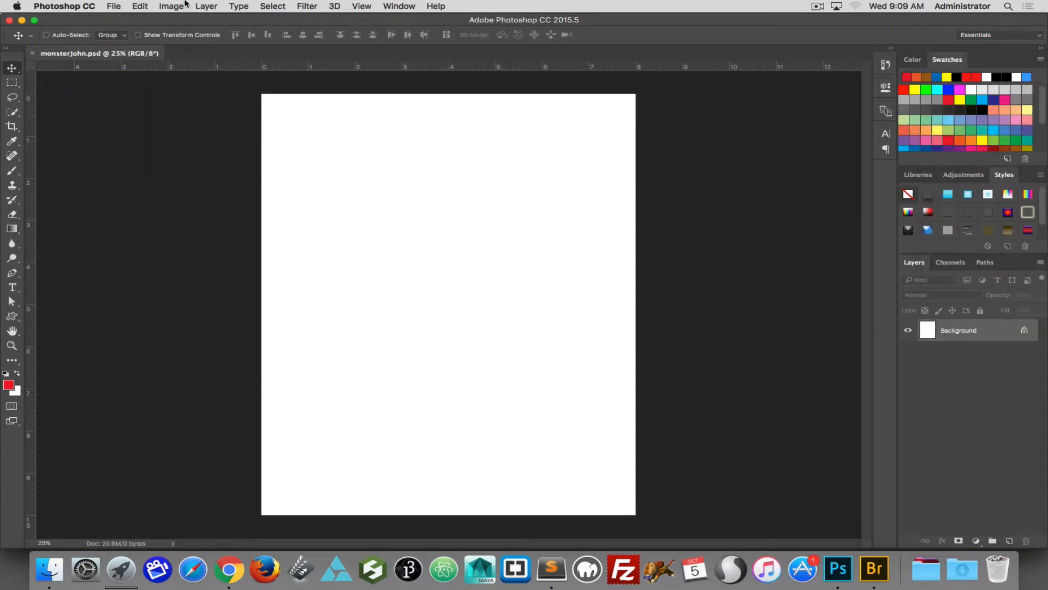
# - Check the Image Size settings of monsterJohn.psd, keeping its dimensions and resolution
pyautogui.click(164, 5)
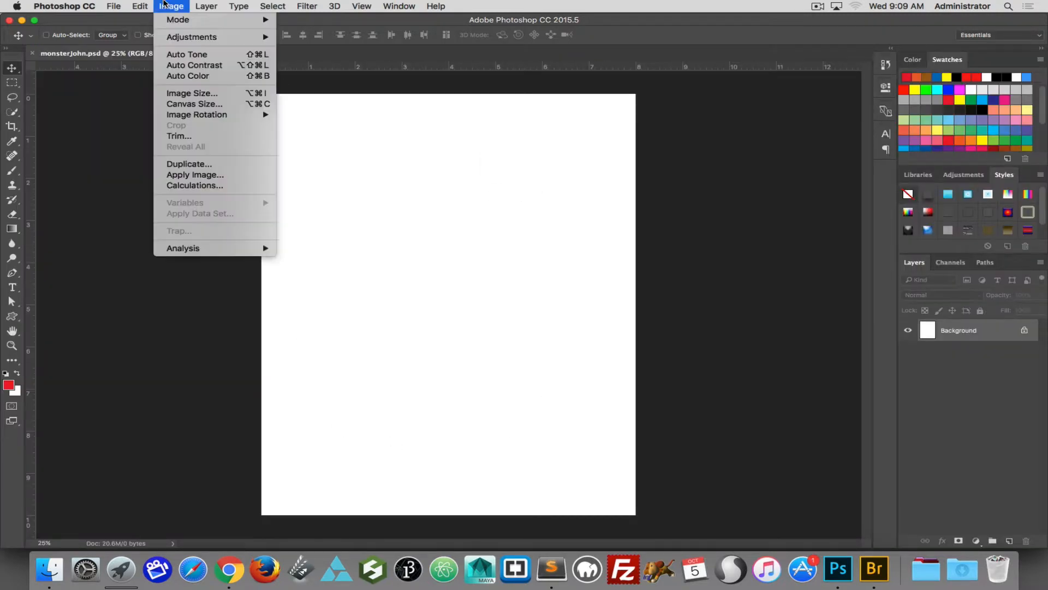
pyautogui.click(203, 98)
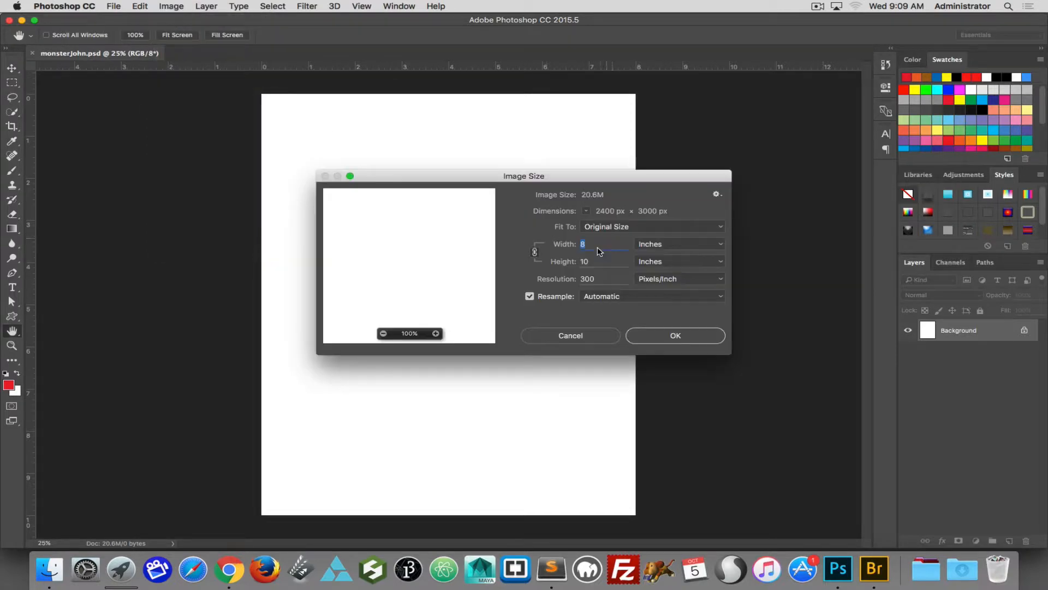
pyautogui.click(675, 336)
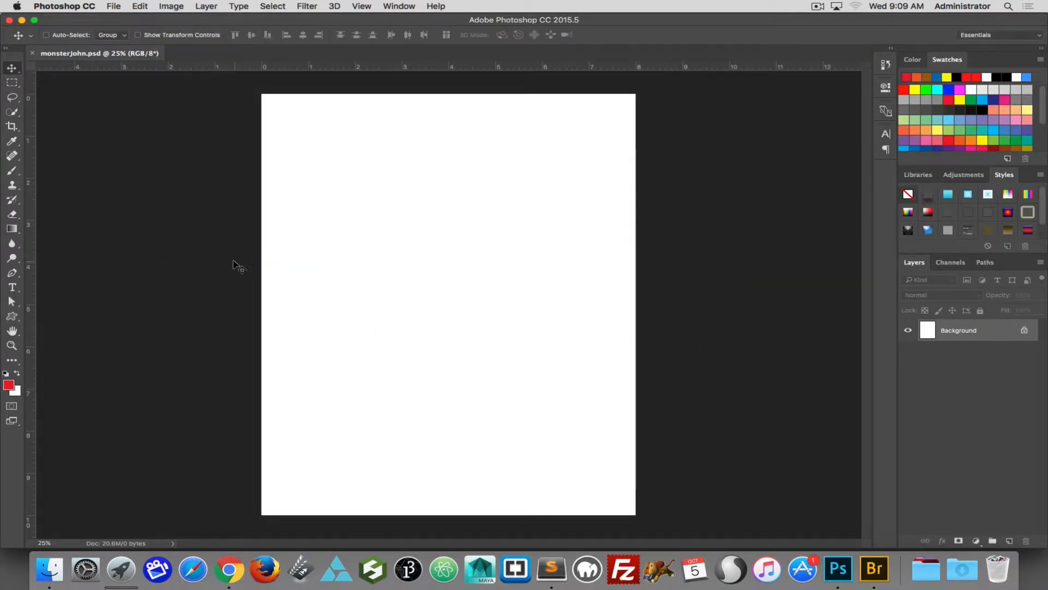
# - Place Branchiostegus_wardi_JNC2997_Mouth.JPG from the monster folder as an embedded image at its default size
pyautogui.click(114, 6)
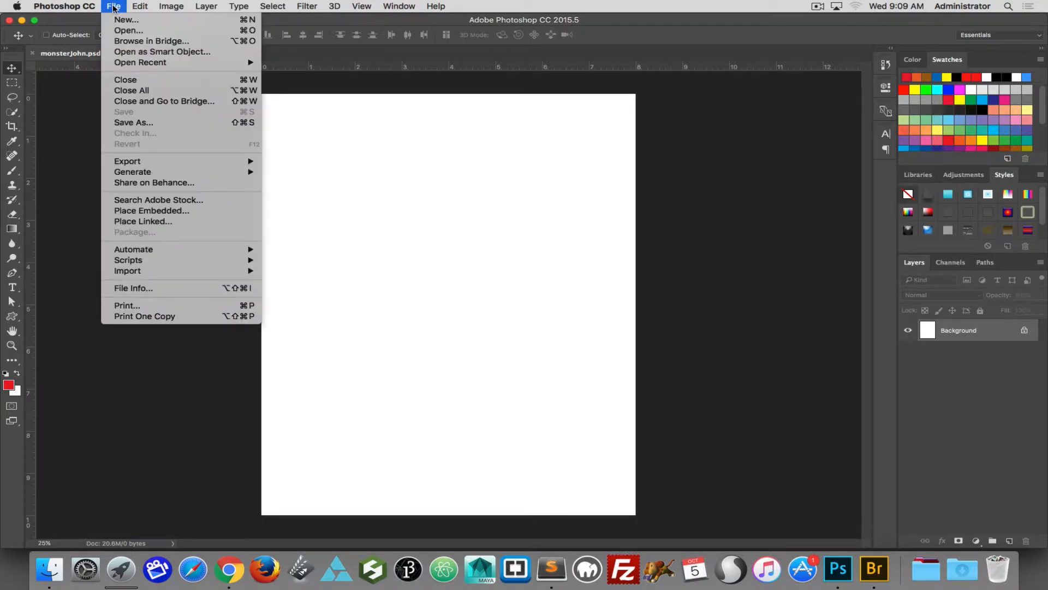
pyautogui.click(166, 211)
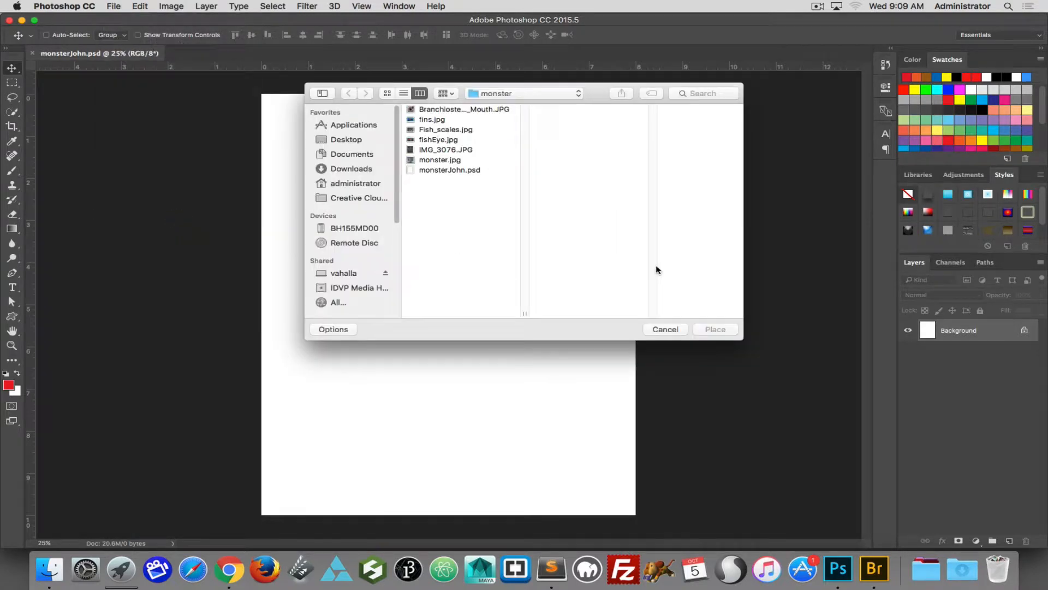
pyautogui.click(436, 111)
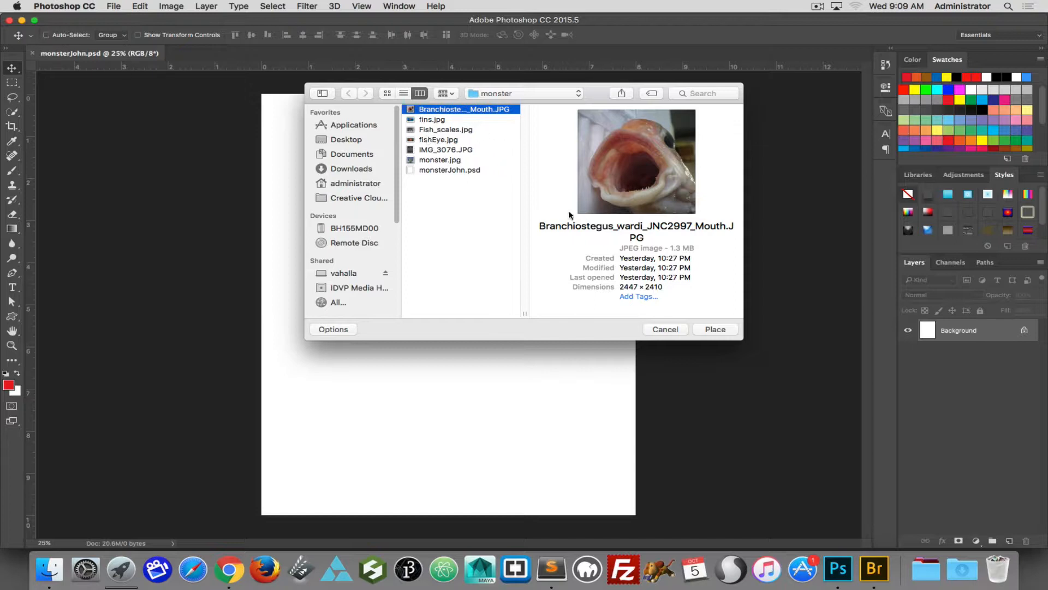
pyautogui.click(713, 329)
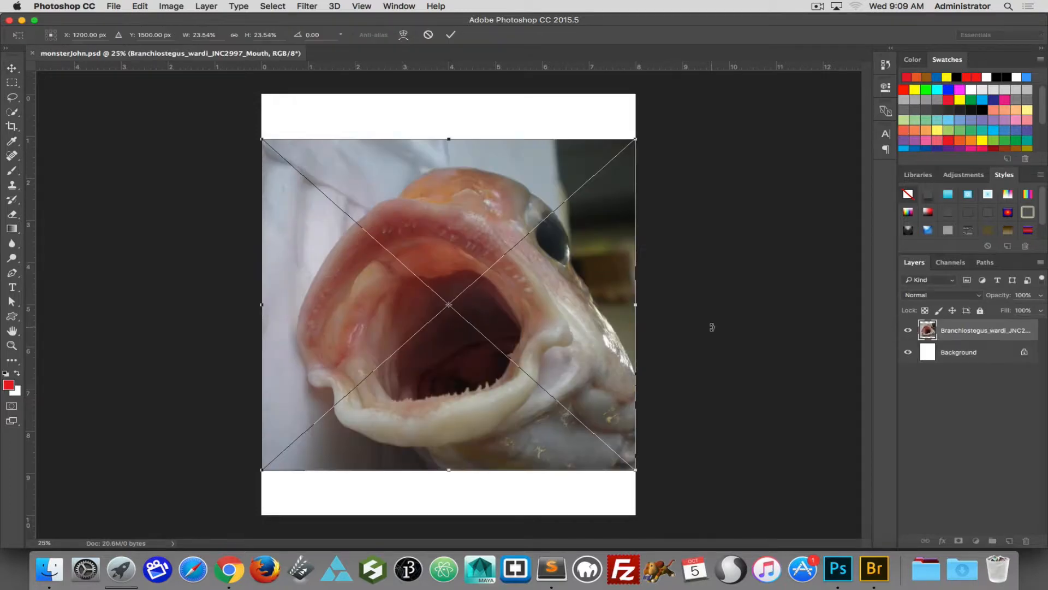
pyautogui.click(450, 34)
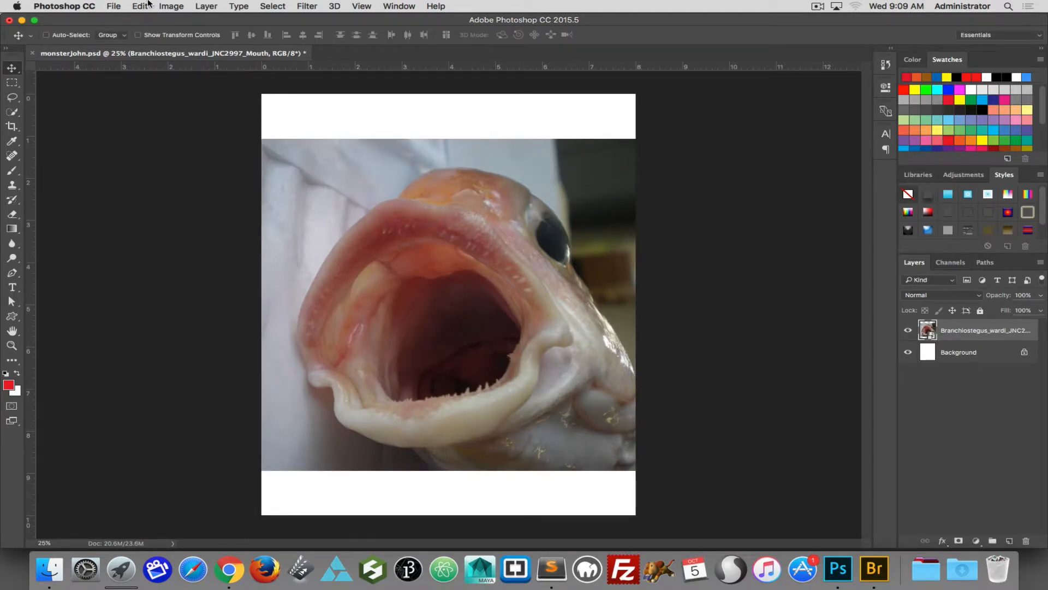
# - Place fins.jpg from the monster folder as an embedded image above the fish mouth, at its default size
pyautogui.click(111, 6)
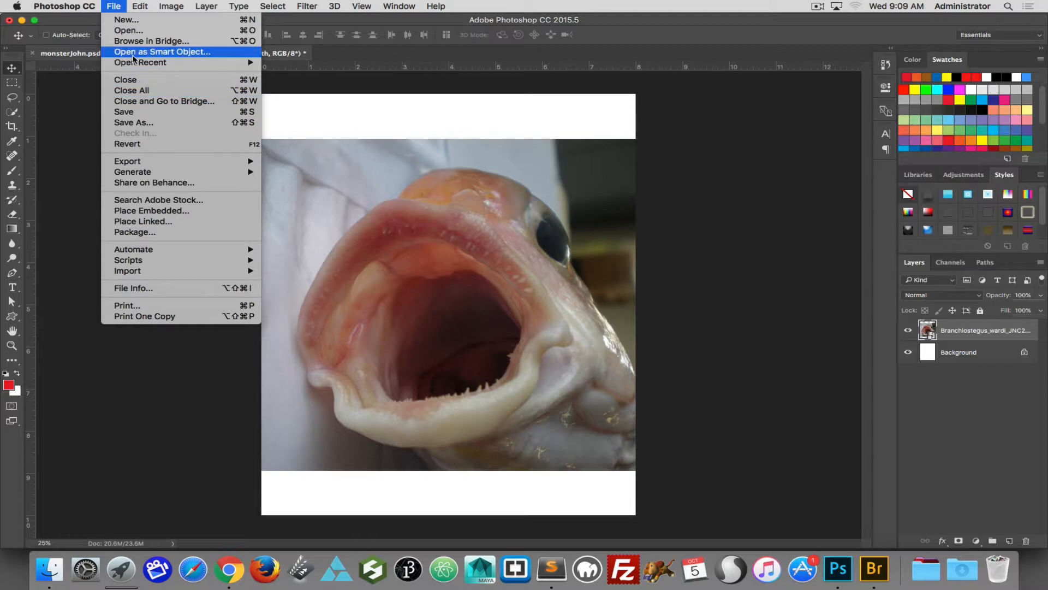
pyautogui.click(153, 212)
pyautogui.click(443, 120)
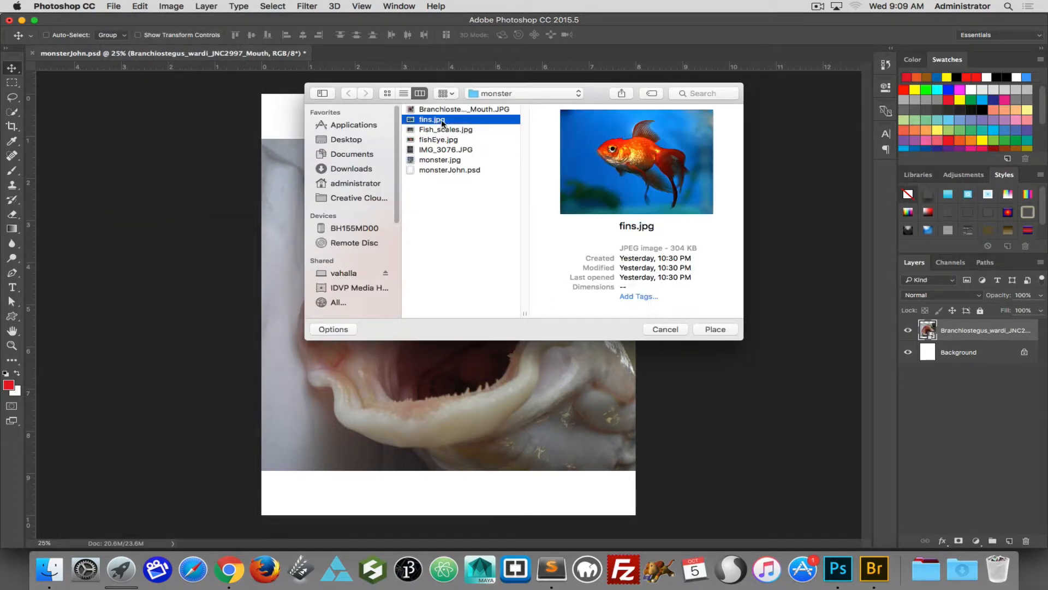
pyautogui.click(719, 330)
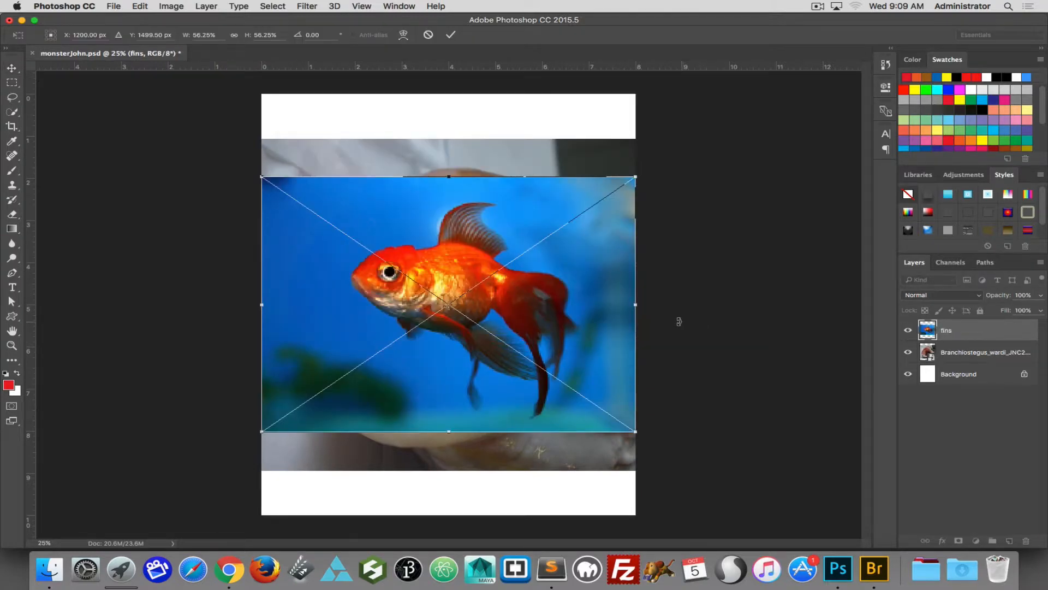
pyautogui.click(450, 35)
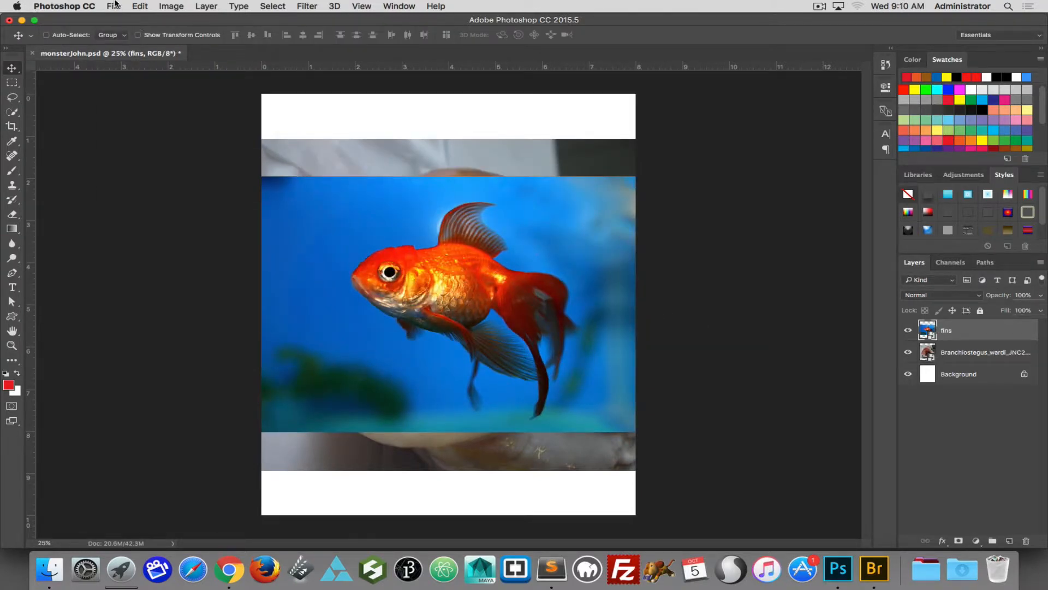
# - Switch to Finder and bring Fish_scales.jpg, fishEye.jpg and IMG_3076.JPG into monsterJohn.psd together, placing the first two at their default size
pyautogui.click(115, 5)
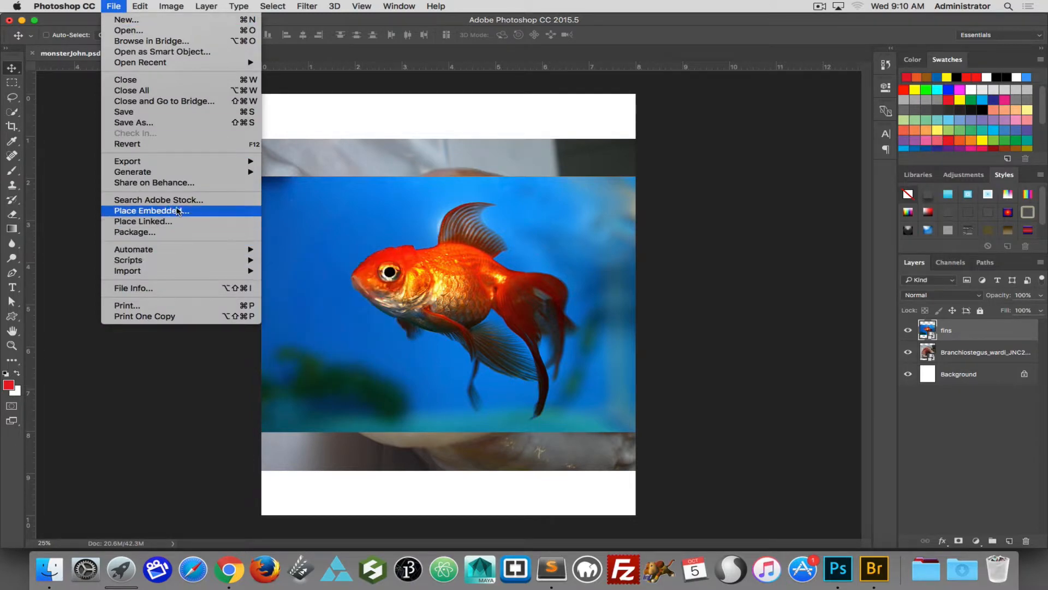
pyautogui.click(65, 200)
pyautogui.press('super+Tab')
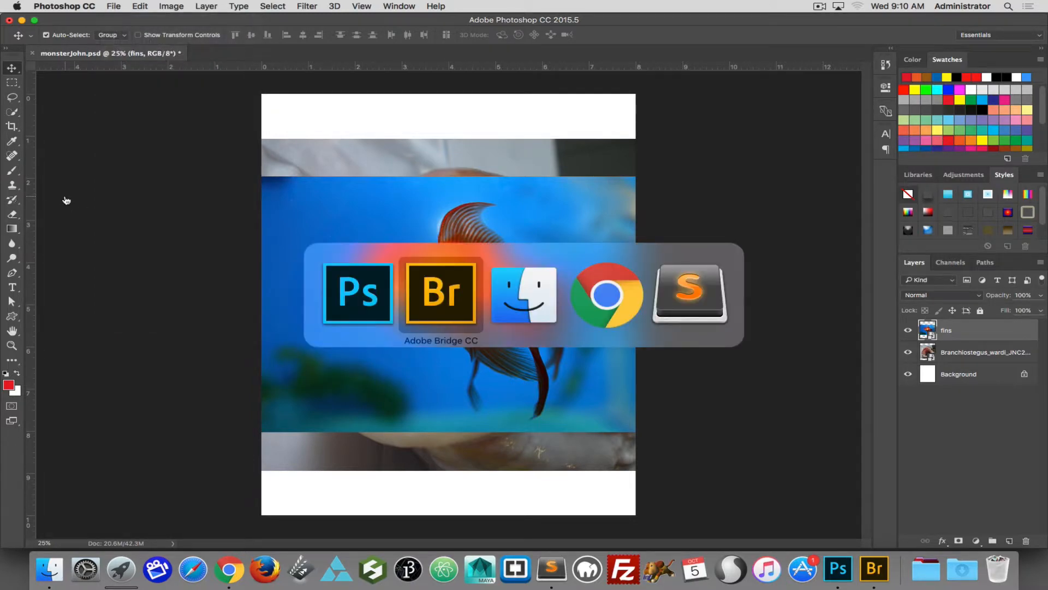
pyautogui.press('super+Tab')
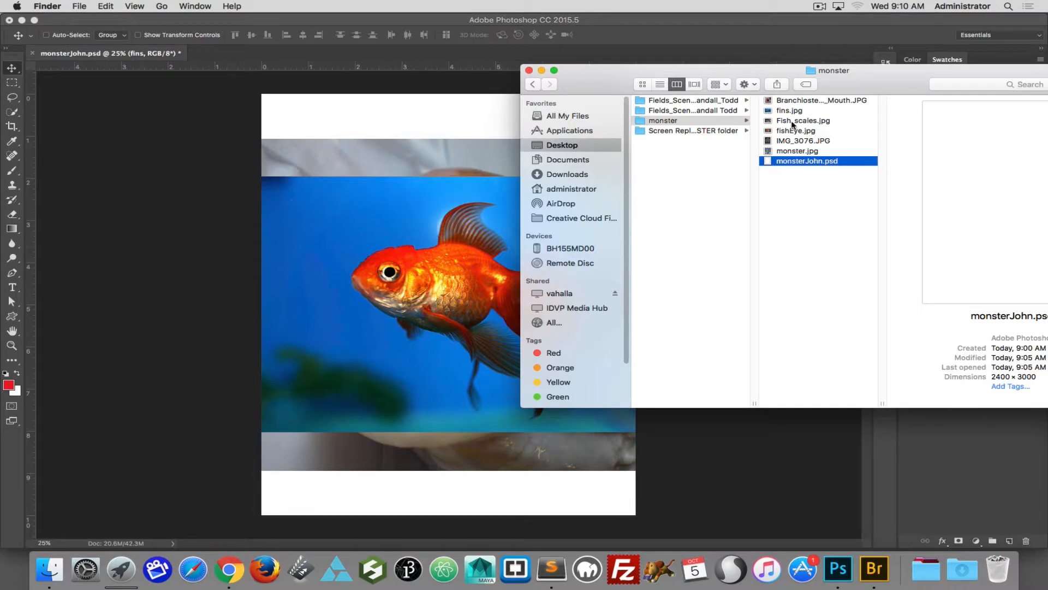
pyautogui.click(792, 122)
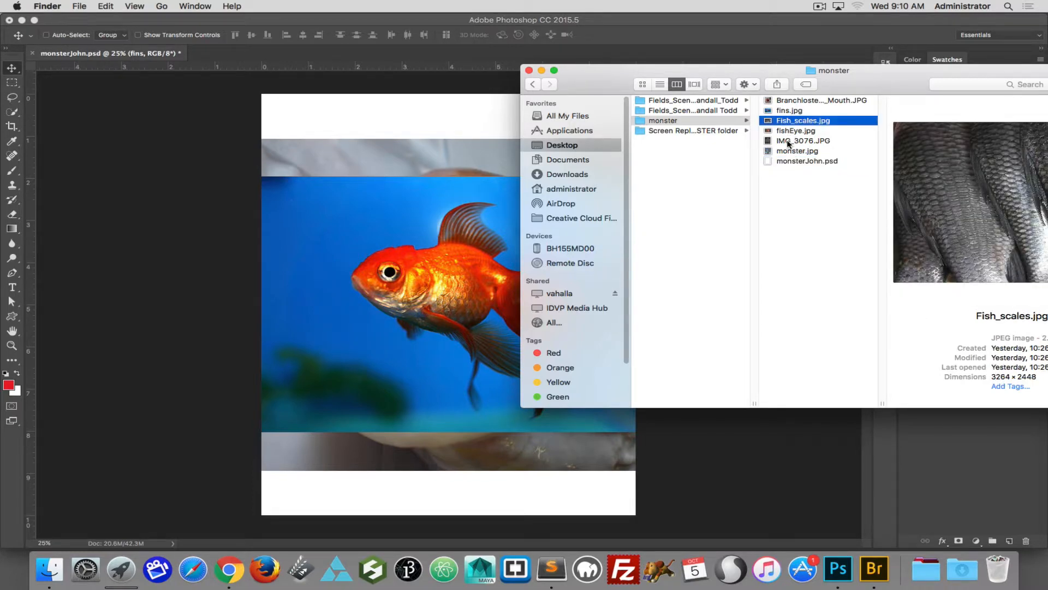
pyautogui.keyDown('shift'); pyautogui.click(786, 141); pyautogui.keyUp('shift')
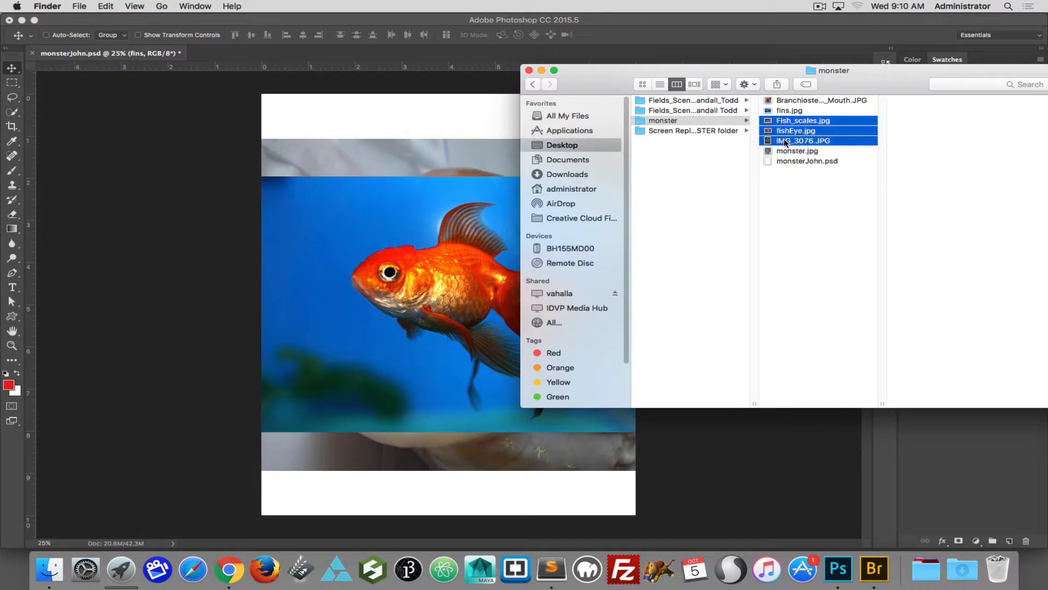
pyautogui.moveTo(787, 142); pyautogui.dragTo(441, 235)
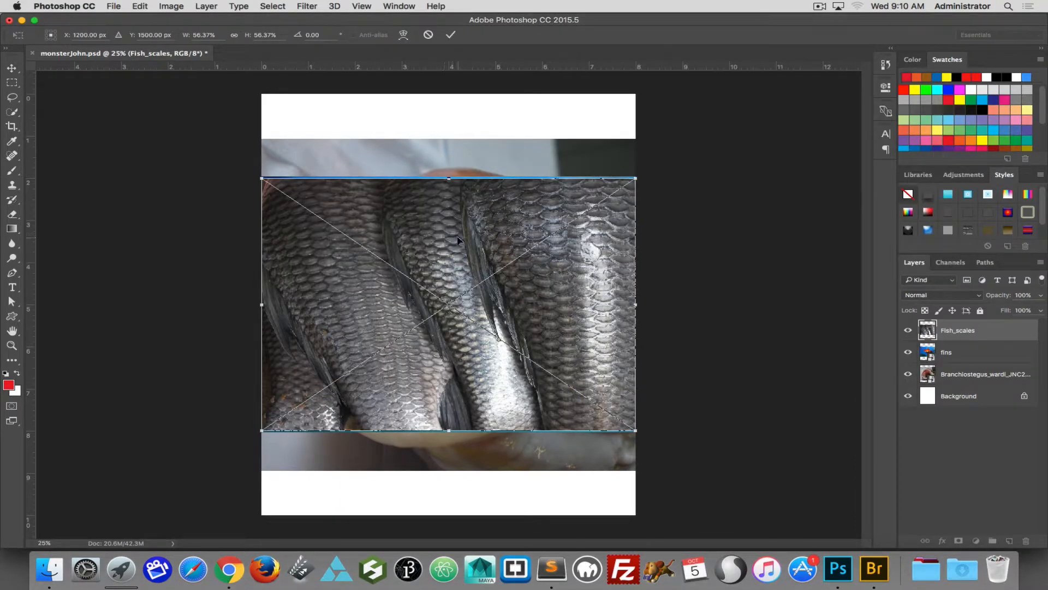
pyautogui.click(449, 36)
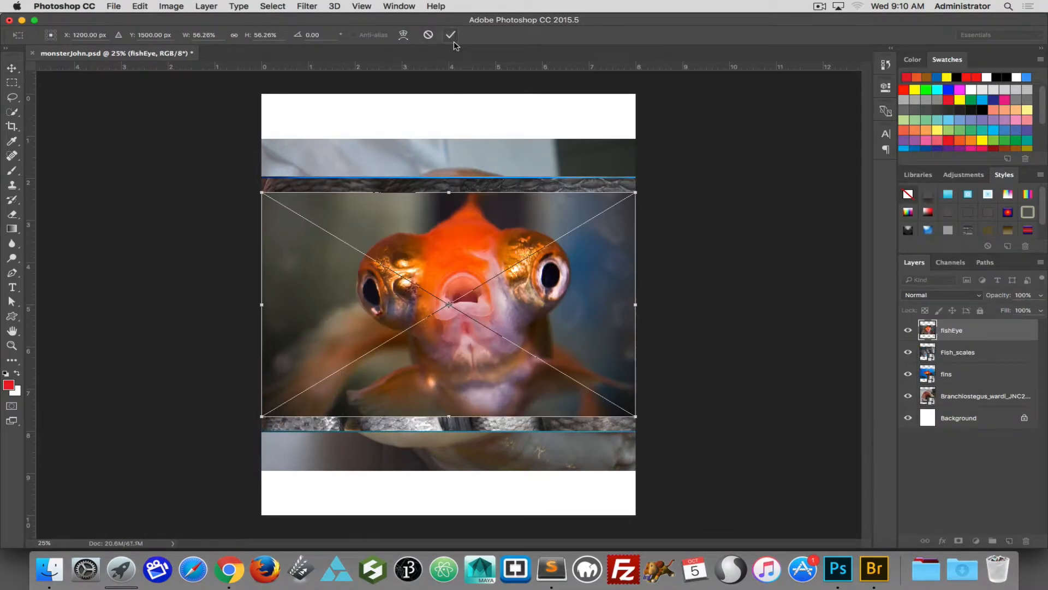
pyautogui.click(450, 35)
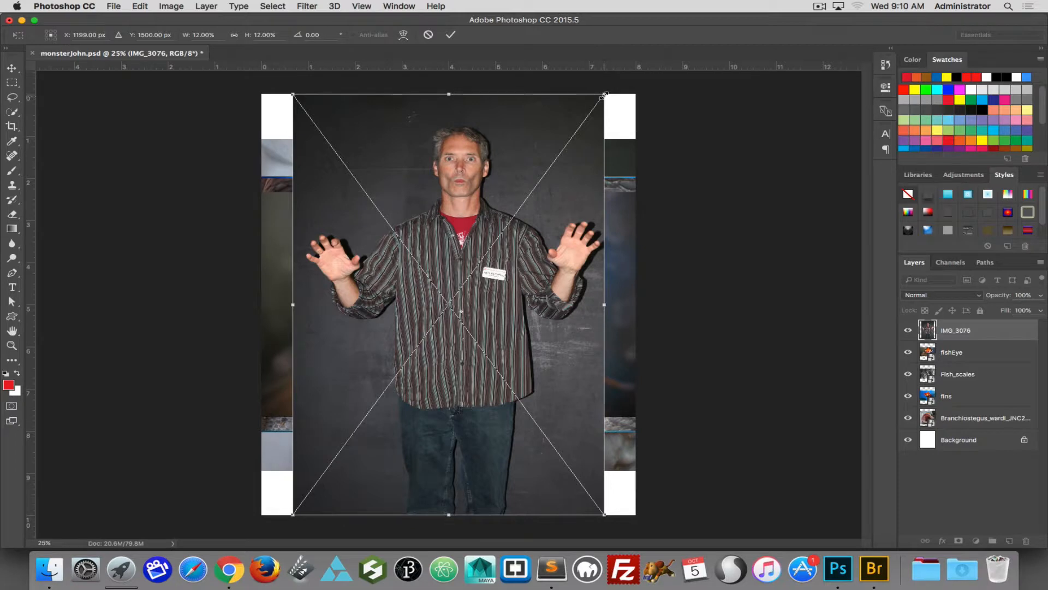
# - Scale the IMG_3076 portrait proportionally to about 14.65%, shift it down so the whole head shows, and commit the placement
pyautogui.moveTo(603, 95); pyautogui.dragTo(693, 83)
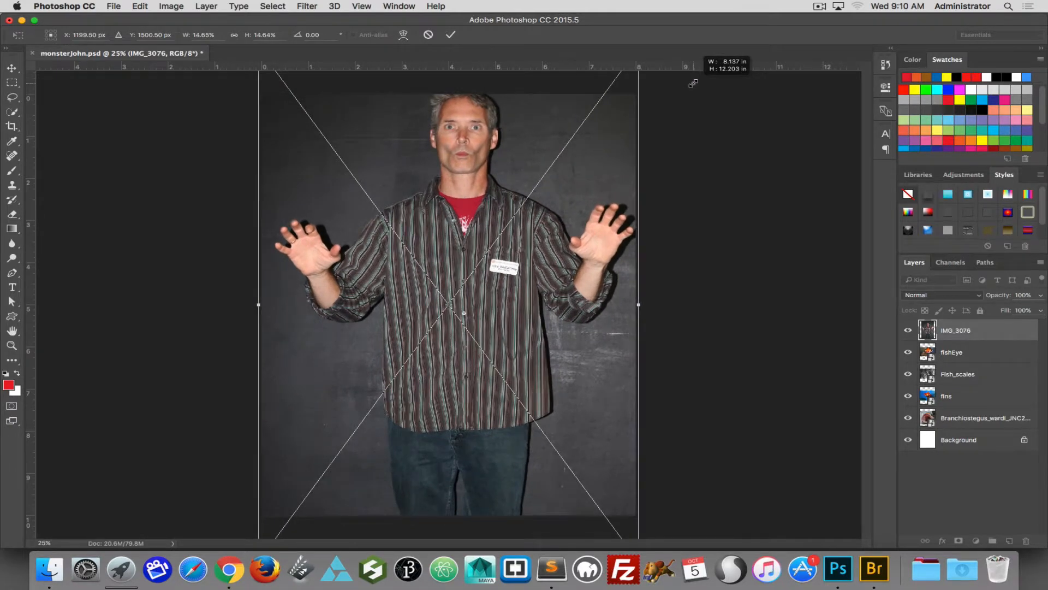
pyautogui.moveTo(455, 142); pyautogui.dragTo(455, 174)
pyautogui.press('Return')
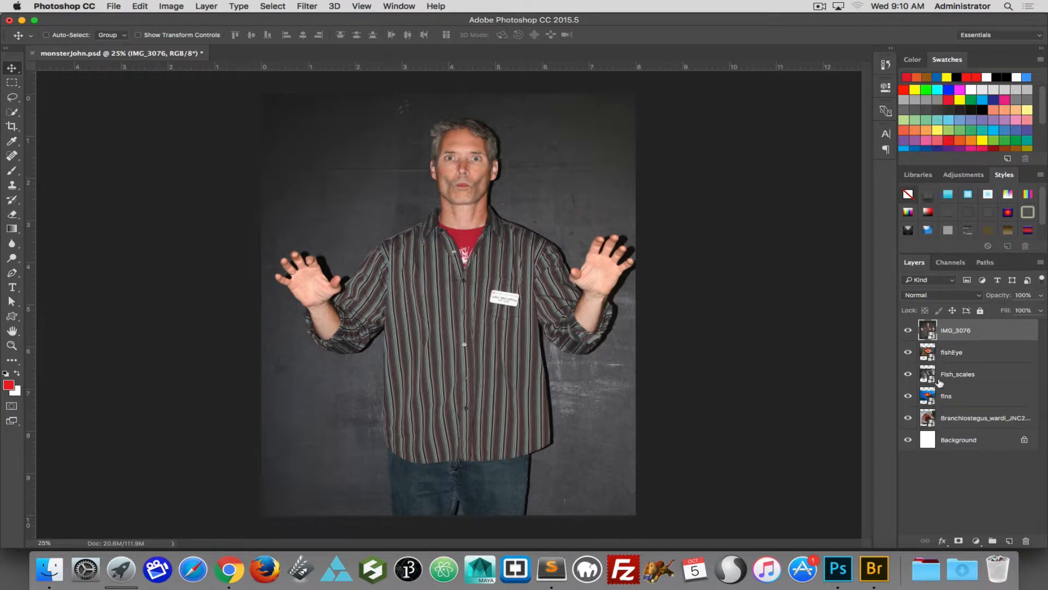
# - Open the contents of the IMG_3076 smart object, view the original image and close it again
pyautogui.doubleClick(927, 330)
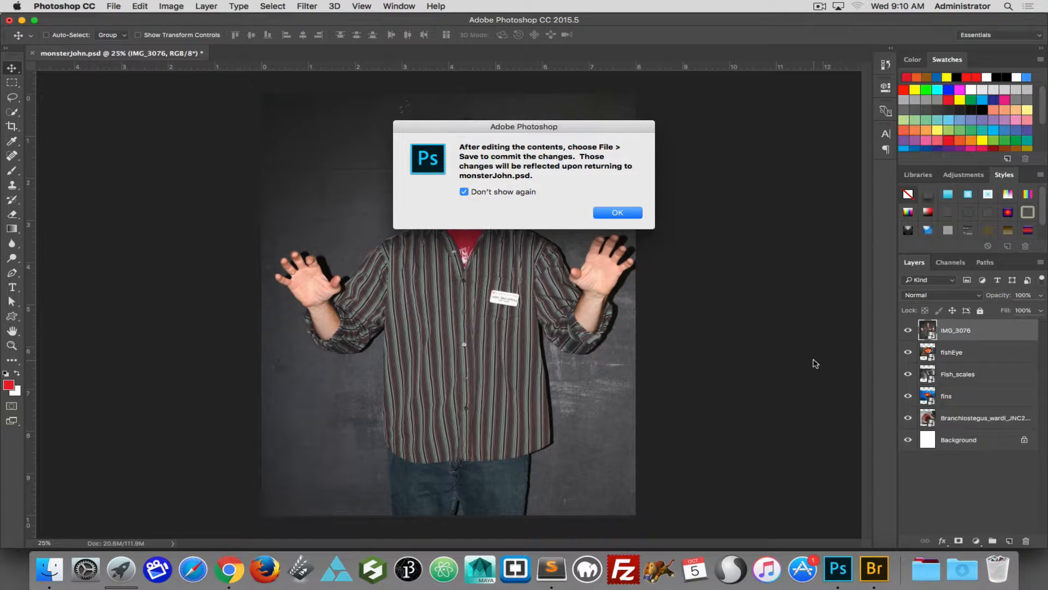
pyautogui.click(612, 212)
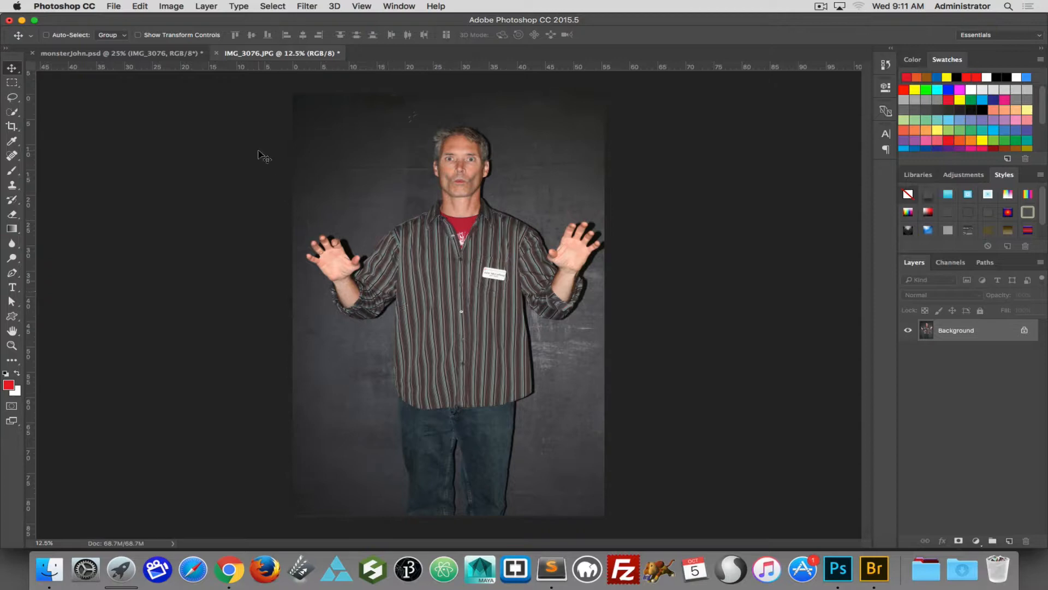
pyautogui.click(216, 54)
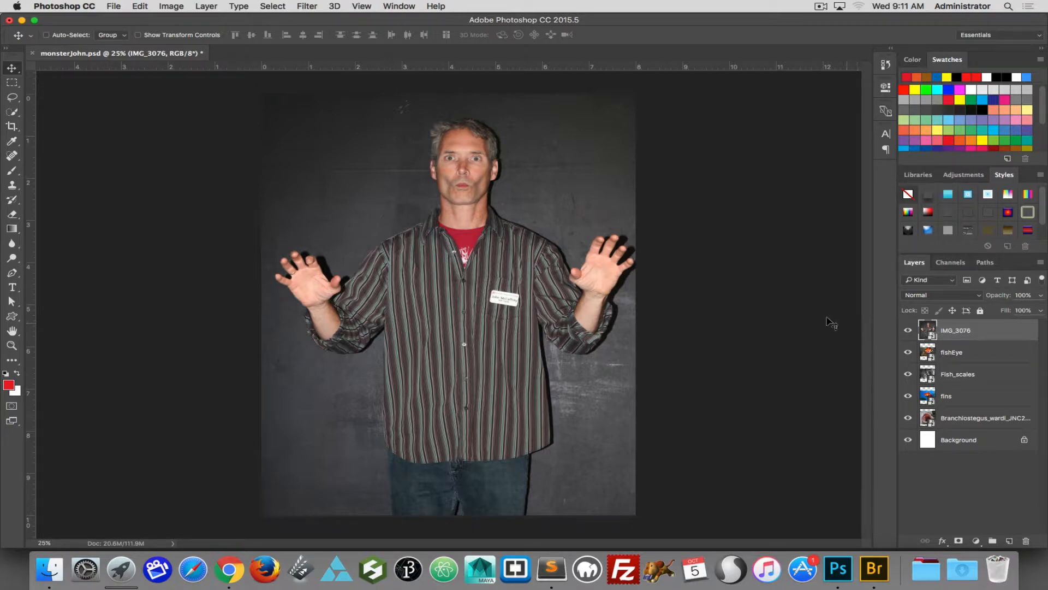
# - Open the IMG_3076 layer in Liquify and enlarge the man's face using the Bloat tool with an 800 brush
pyautogui.click(300, 6)
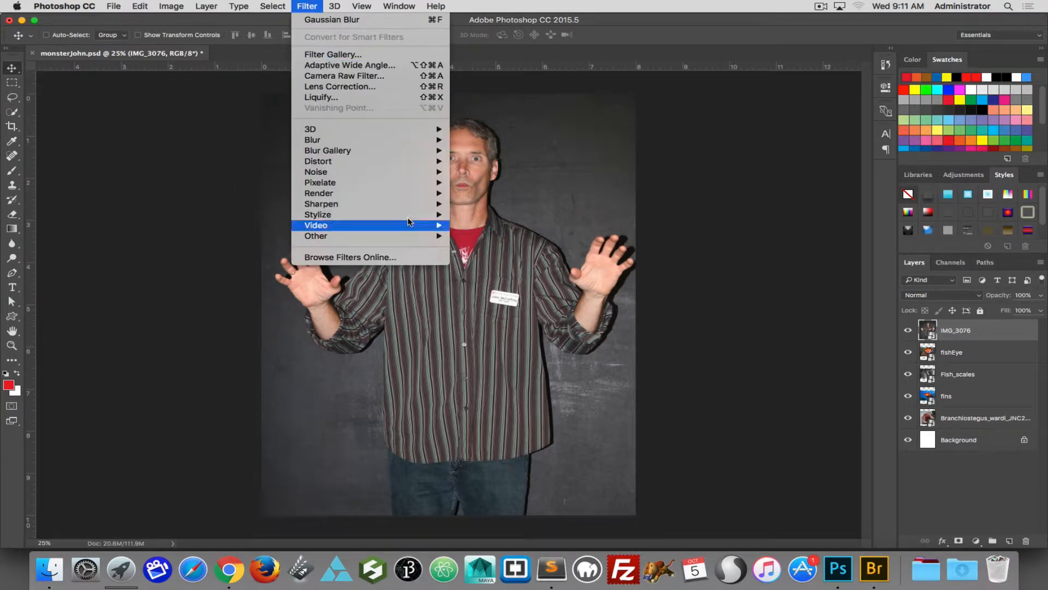
pyautogui.click(379, 99)
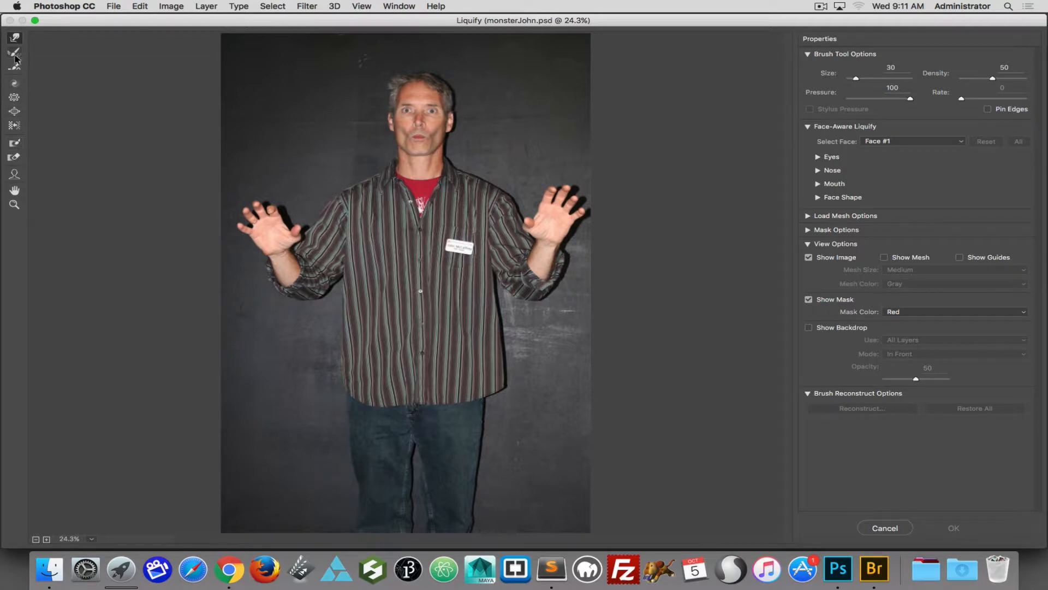
pyautogui.click(14, 111)
pyautogui.press(']')
pyautogui.press(']')
pyautogui.press(']')
pyautogui.press(']')
pyautogui.press(']')
pyautogui.press(']')
pyautogui.press(']')
pyautogui.press(']')
pyautogui.press(']')
pyautogui.press(']')
pyautogui.press(']')
pyautogui.press(']')
pyautogui.press(']')
pyautogui.press(']')
pyautogui.press(']')
pyautogui.press(']')
pyautogui.press(']')
pyautogui.press(']')
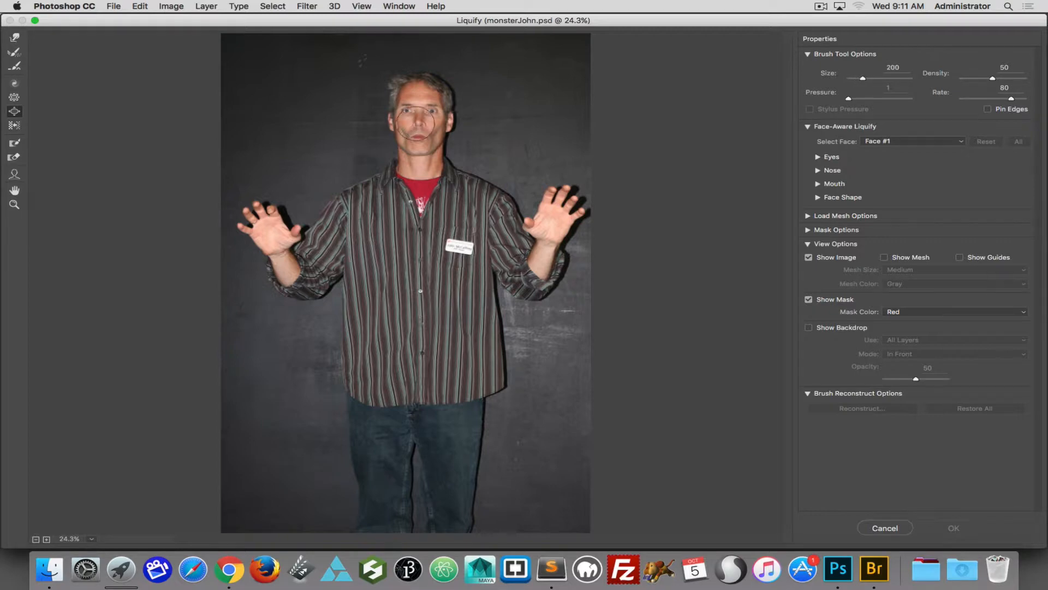
pyautogui.click(422, 114)
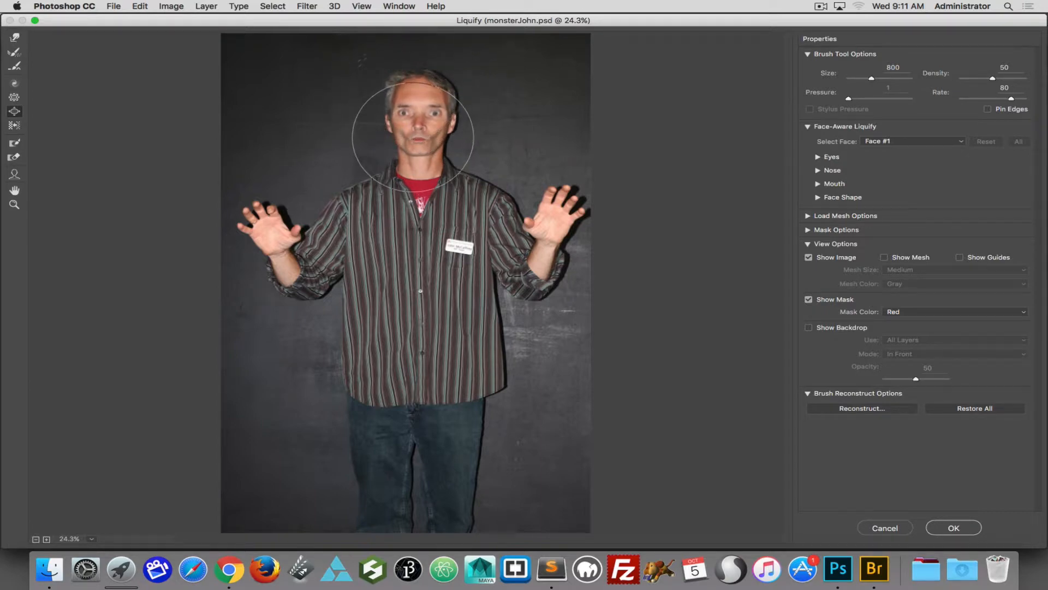
# - Shrink the area around the mouth using an enlarged Pucker brush and apply the Liquify filter
pyautogui.click(14, 97)
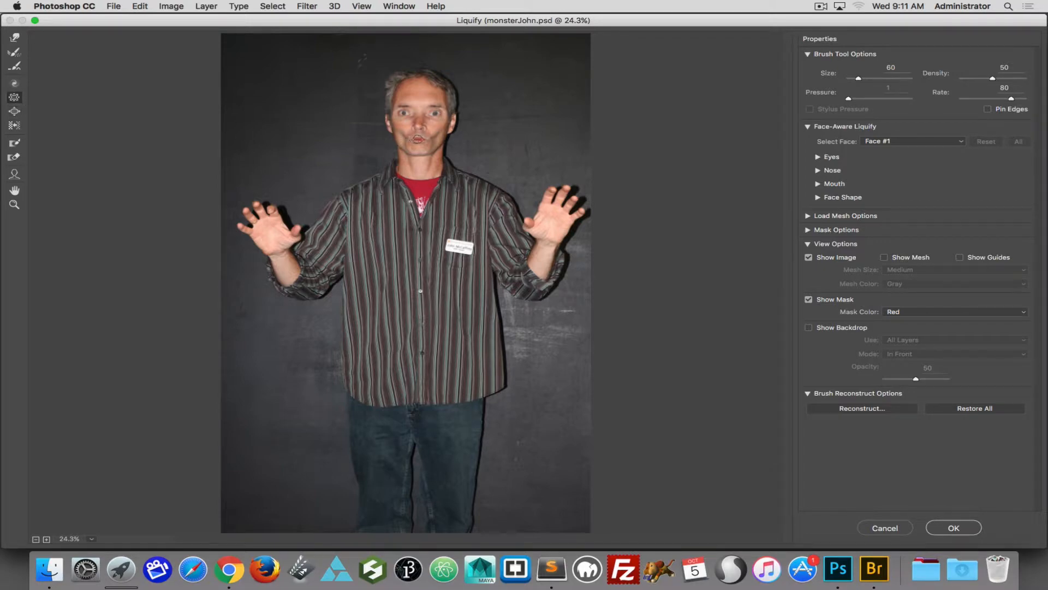
pyautogui.press(']')
pyautogui.press(']')
pyautogui.press(']')
pyautogui.press(']')
pyautogui.press(']')
pyautogui.press(']')
pyautogui.press(']')
pyautogui.press(']')
pyautogui.press(']')
pyautogui.press(']')
pyautogui.press(']')
pyautogui.press(']')
pyautogui.press(']')
pyautogui.click(950, 530)
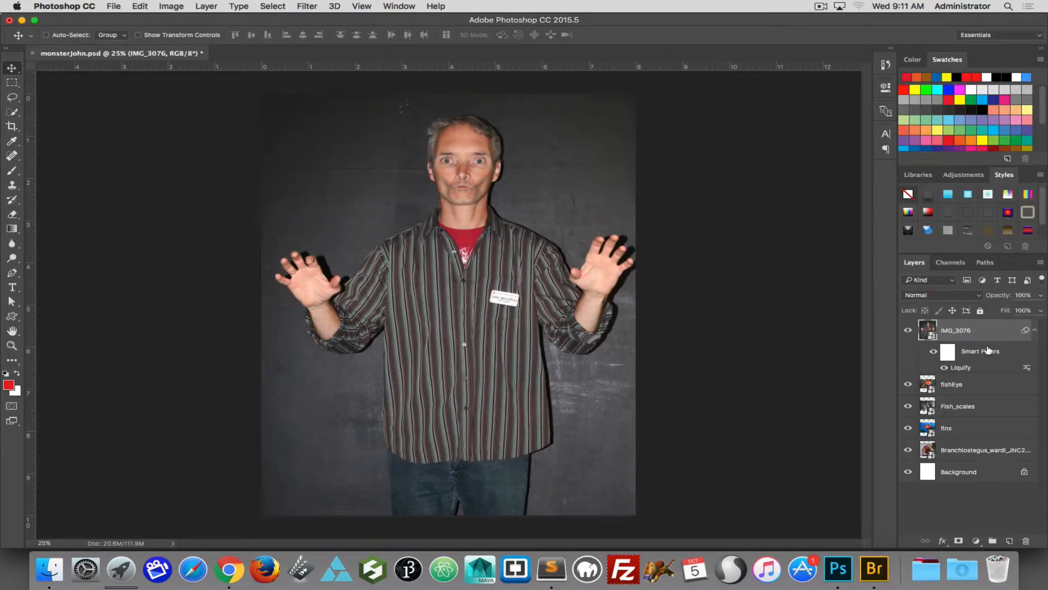
# - Open the contents of the IMG_3076 smart object and paint red over both eyes with a soft 100 px brush
pyautogui.doubleClick(923, 331)
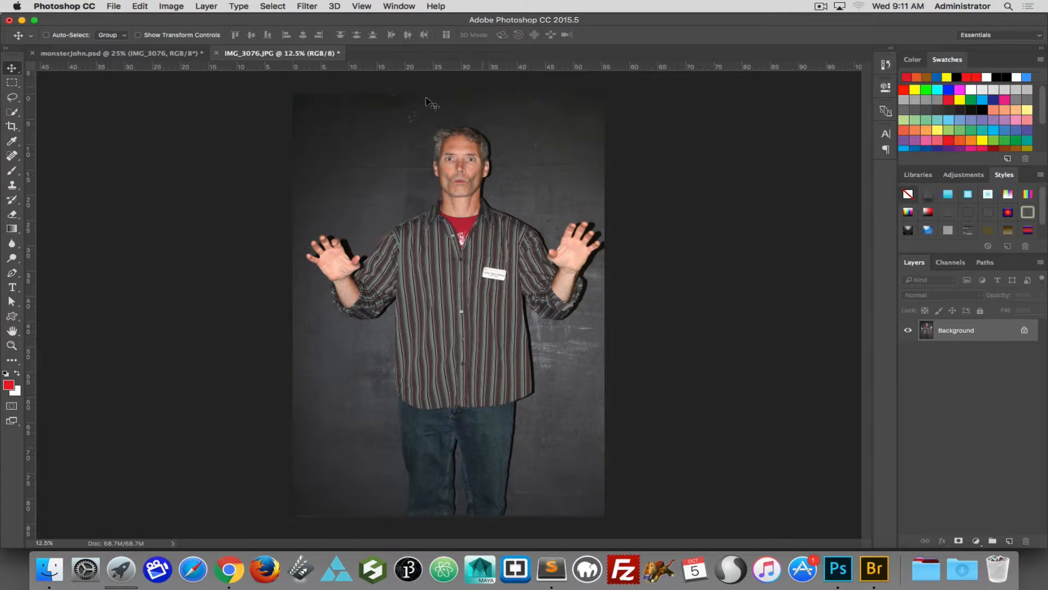
pyautogui.click(12, 171)
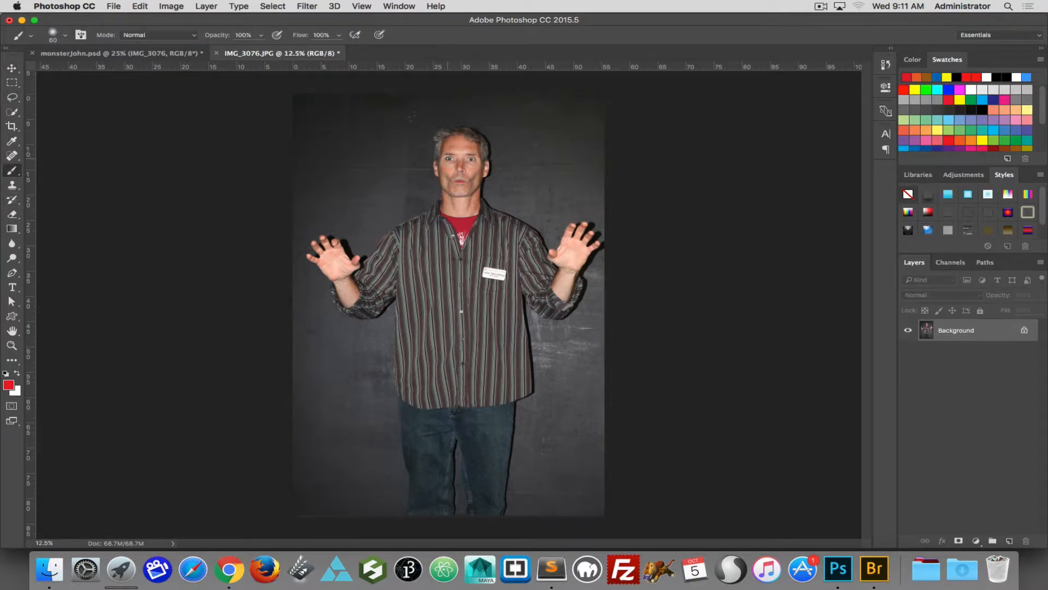
pyautogui.press(']')
pyautogui.press(']')
pyautogui.press(']')
pyautogui.moveTo(471, 160); pyautogui.dragTo(472, 158)
# - Save IMG_3076.JPG at a higher JPEG quality and view the updated portrait in monsterJohn.psd
pyautogui.press('super+s')
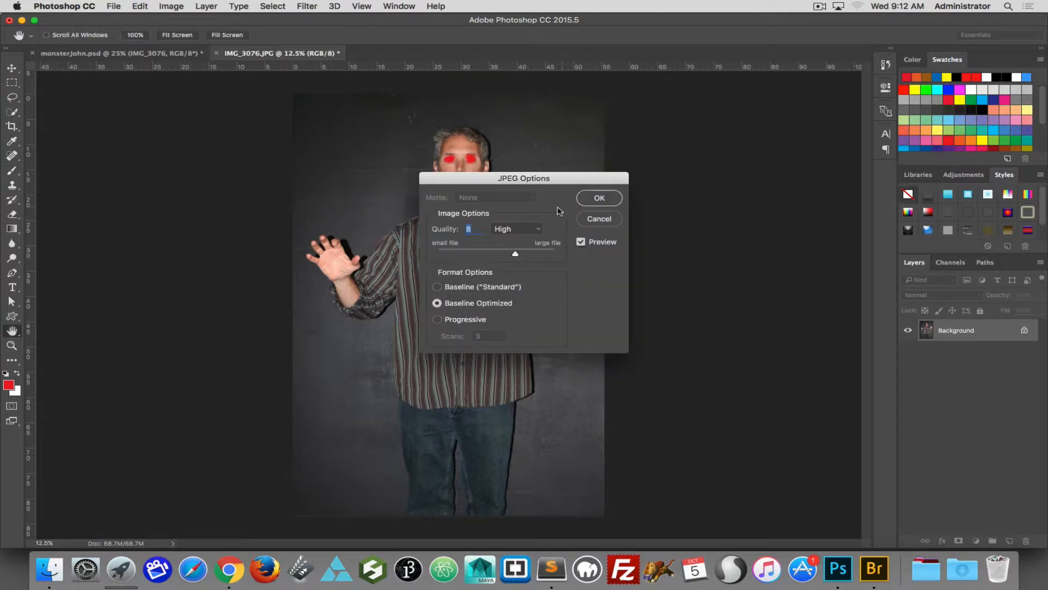
pyautogui.moveTo(534, 250); pyautogui.dragTo(545, 253)
pyautogui.click(597, 200)
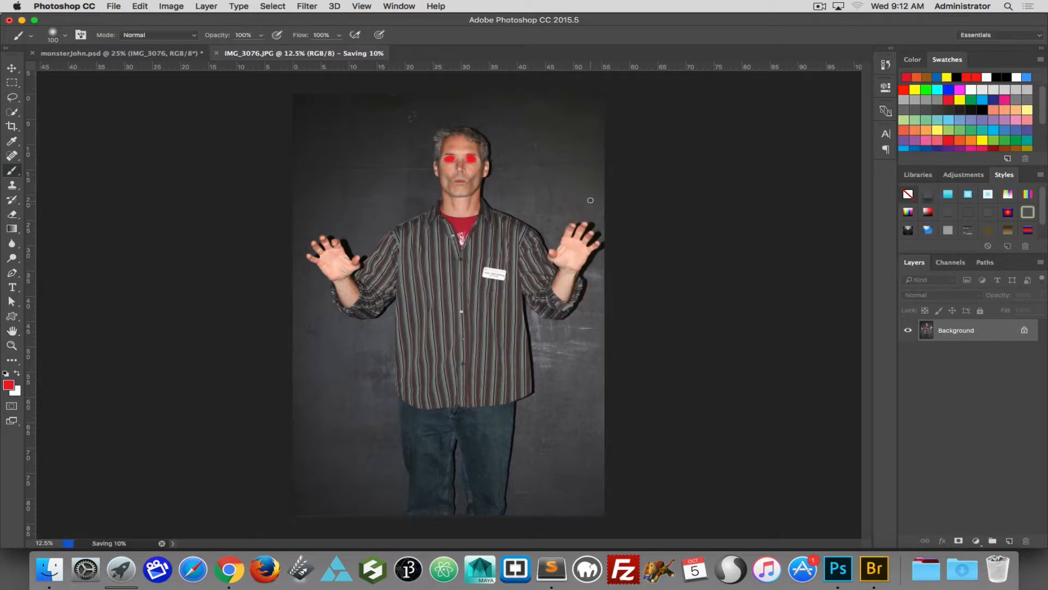
pyautogui.click(108, 54)
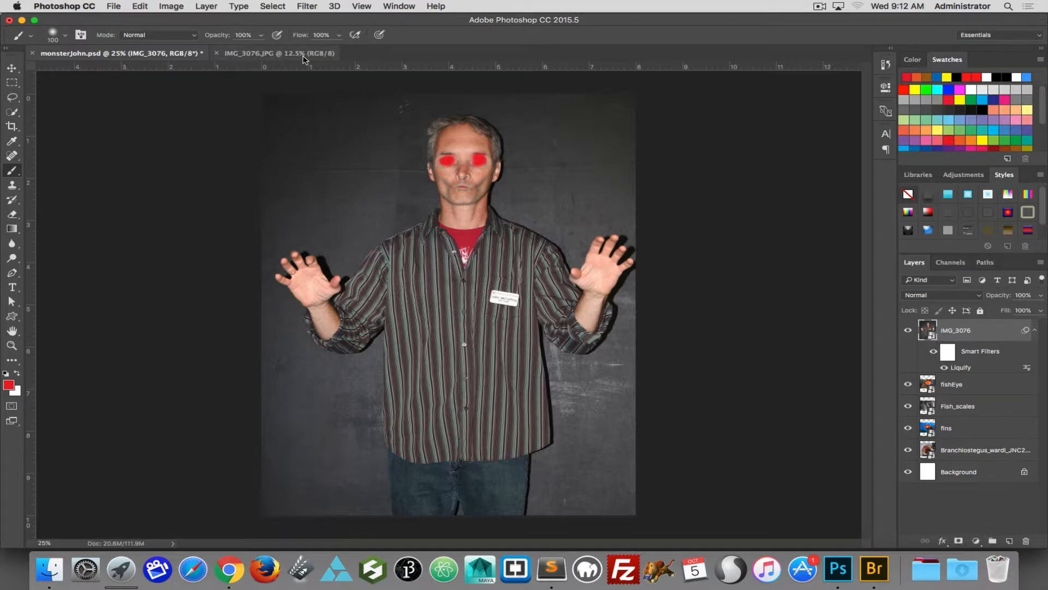
# - Undo the red eye painting in IMG_3076.JPG, save the file again and return to monsterJohn.psd
pyautogui.click(289, 53)
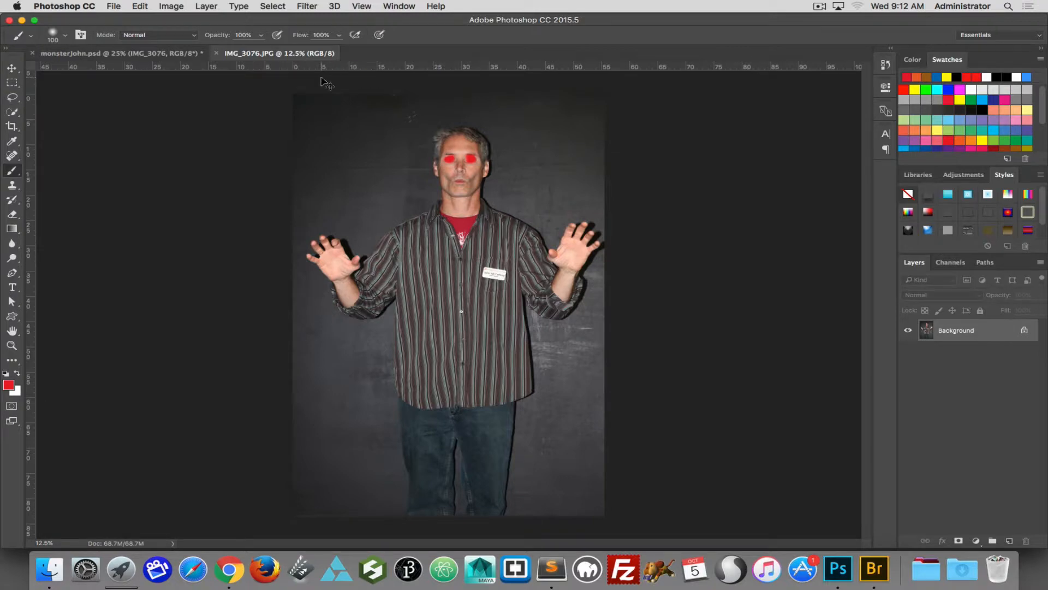
pyautogui.click(376, 171)
pyautogui.press('super+z')
pyautogui.press('alt+super+z')
pyautogui.press('alt+super+z')
pyautogui.press('super+s')
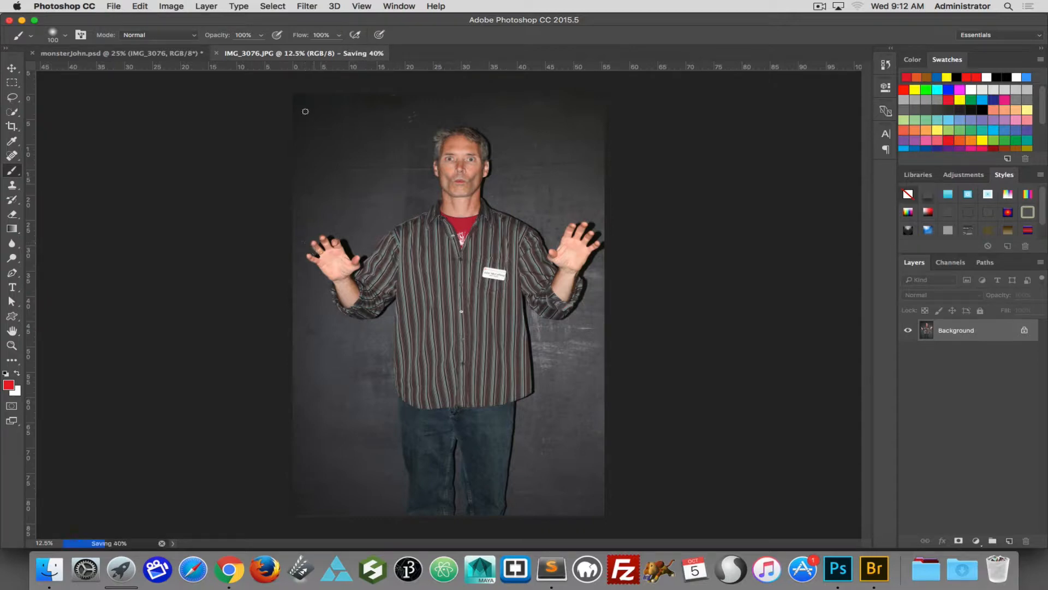
pyautogui.click(180, 57)
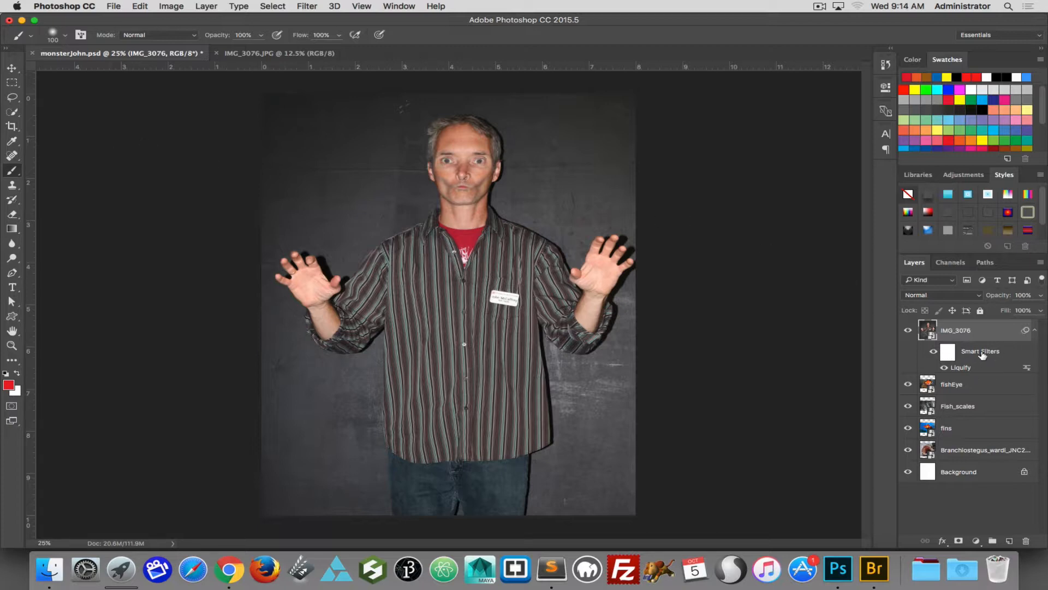
# - Turn off the smart filters on IMG_3076, then delete their filter mask and the Liquify smart filter
pyautogui.click(934, 352)
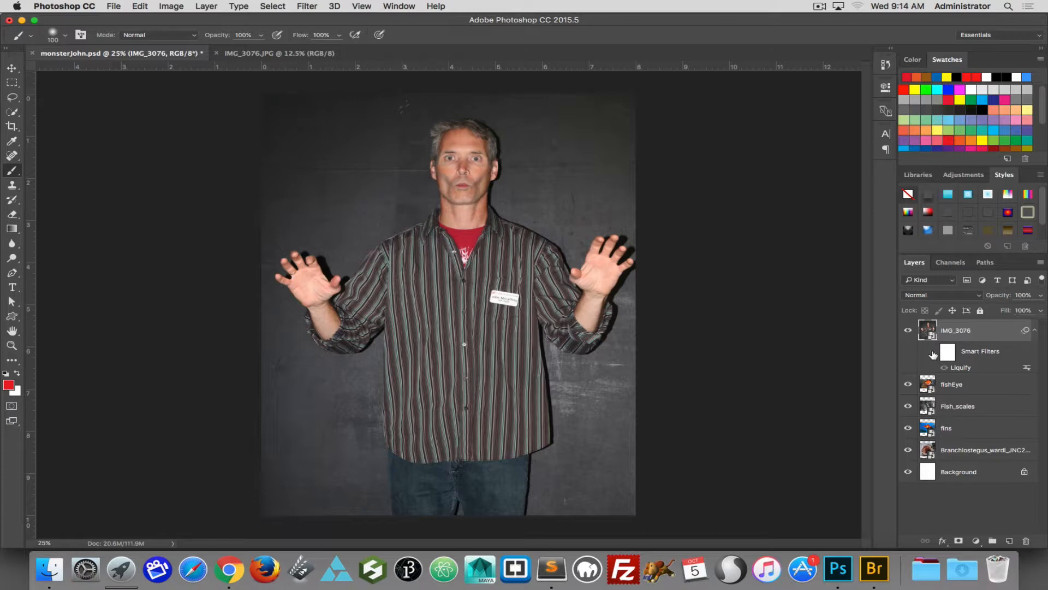
pyautogui.rightClick(964, 352)
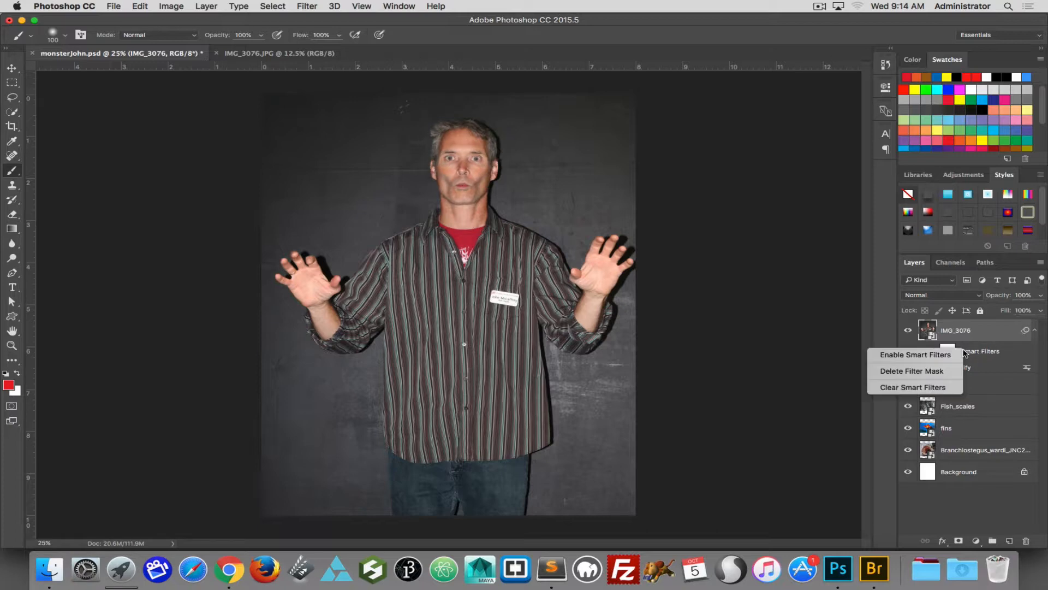
pyautogui.click(911, 371)
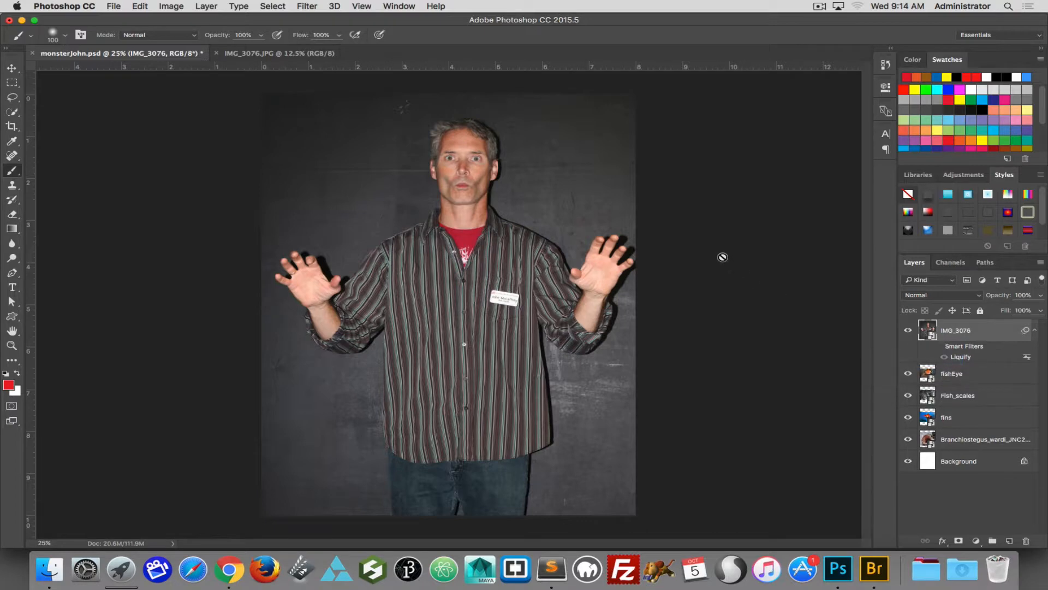
pyautogui.rightClick(962, 359)
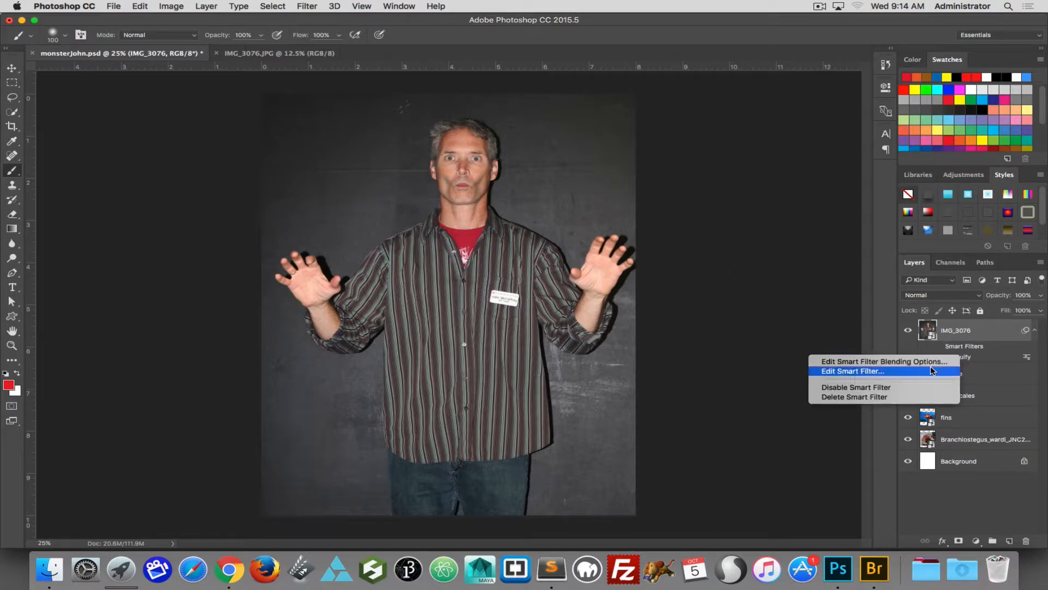
pyautogui.click(927, 397)
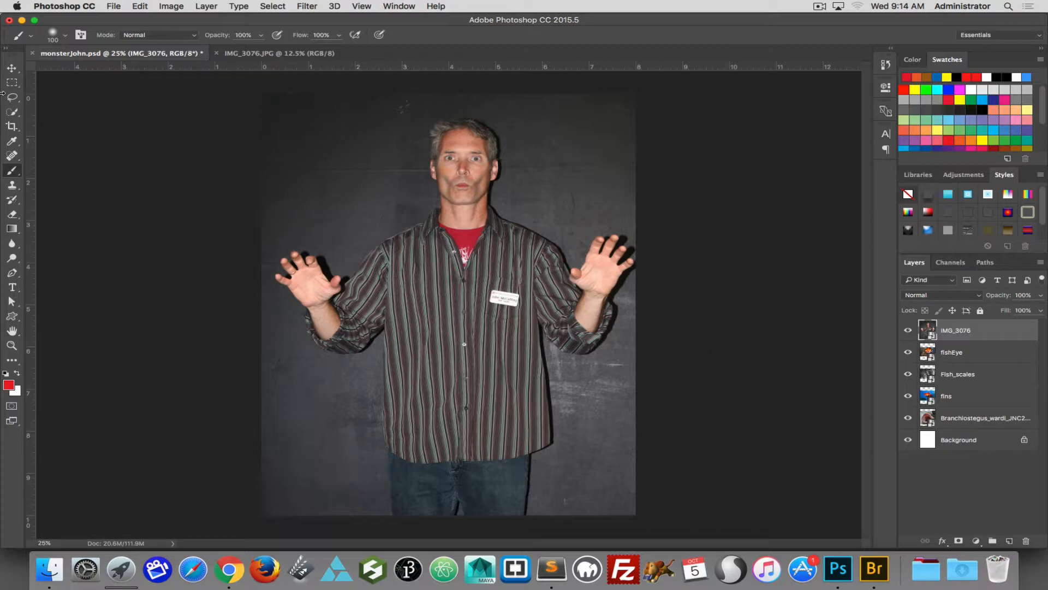
# - Select the dark backdrop around the man with Quick Selection, subtracting spill over the head, shirt and arms
pyautogui.click(15, 111)
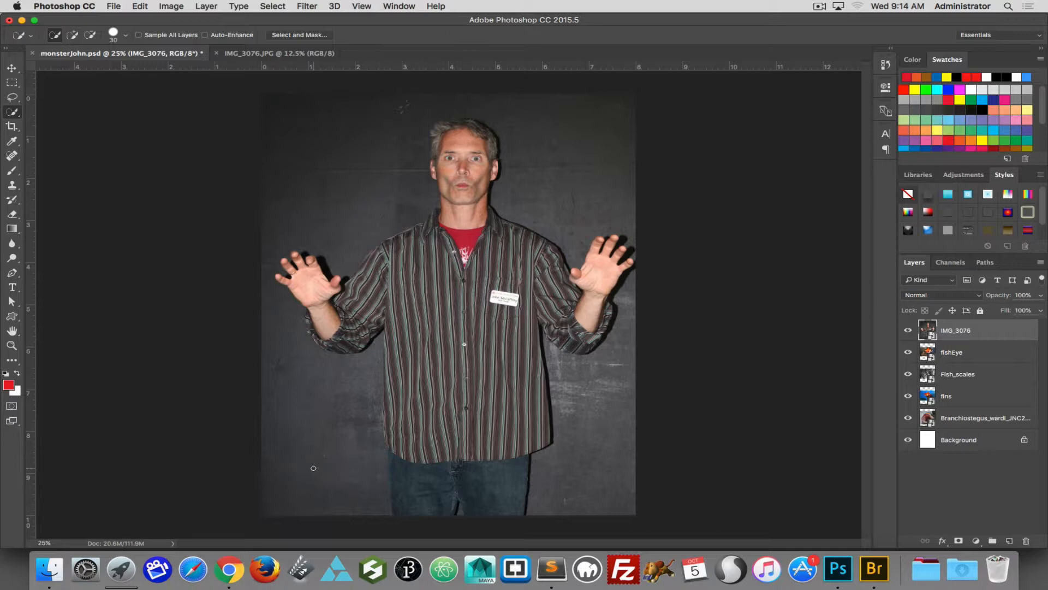
pyautogui.moveTo(302, 460)
pyautogui.mouseDown()
pyautogui.moveTo(279, 234)
pyautogui.moveTo(322, 180)
pyautogui.moveTo(571, 185)
pyautogui.moveTo(516, 206)
pyautogui.mouseUp()
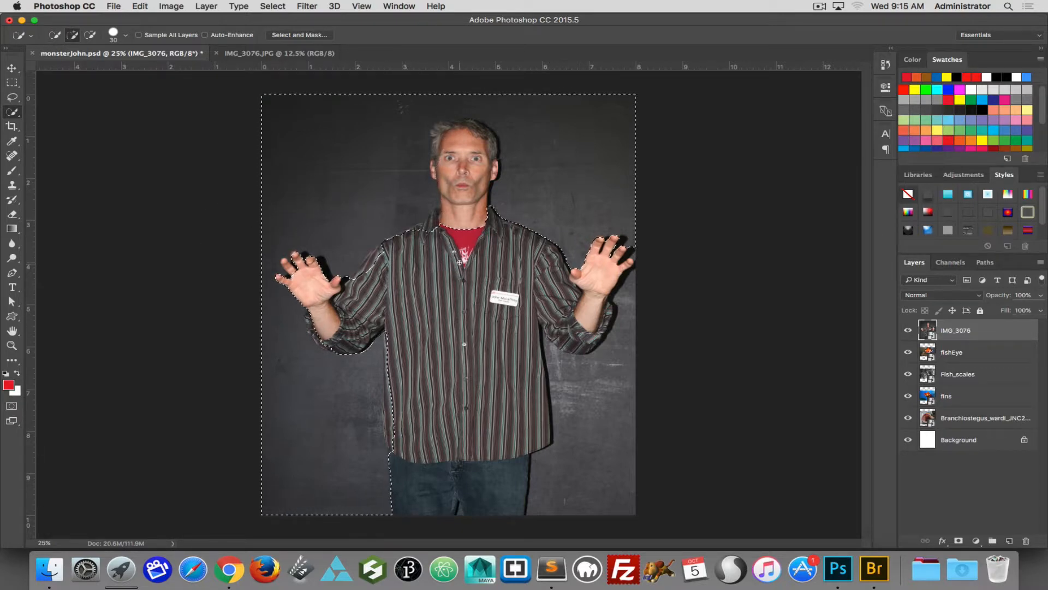
pyautogui.press('alt')
pyautogui.moveTo(460, 248)
pyautogui.mouseDown()
pyautogui.moveTo(463, 194)
pyautogui.moveTo(436, 169)
pyautogui.mouseUp()
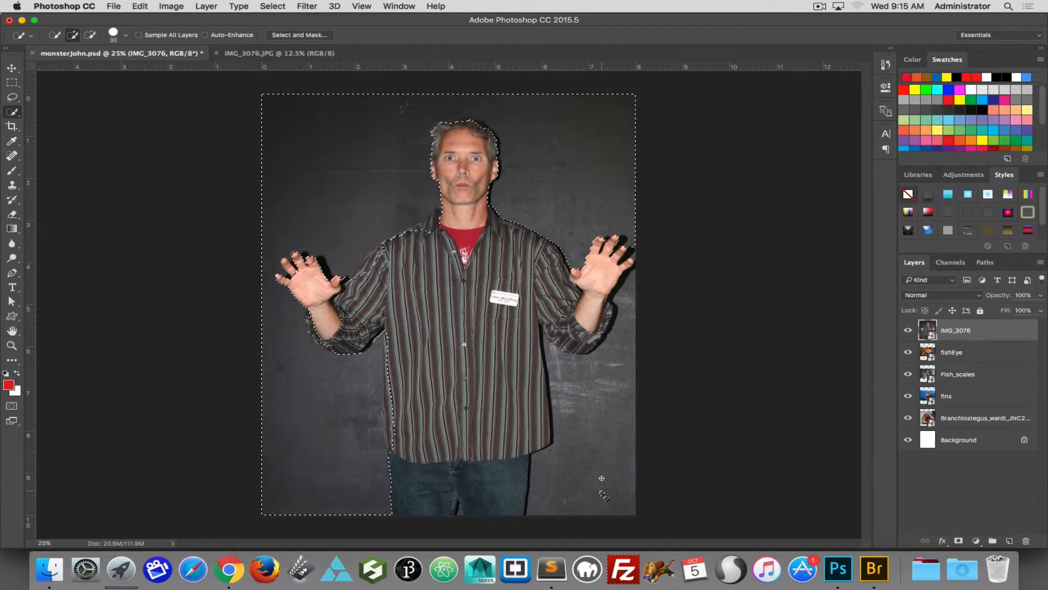
pyautogui.moveTo(602, 477); pyautogui.dragTo(599, 461)
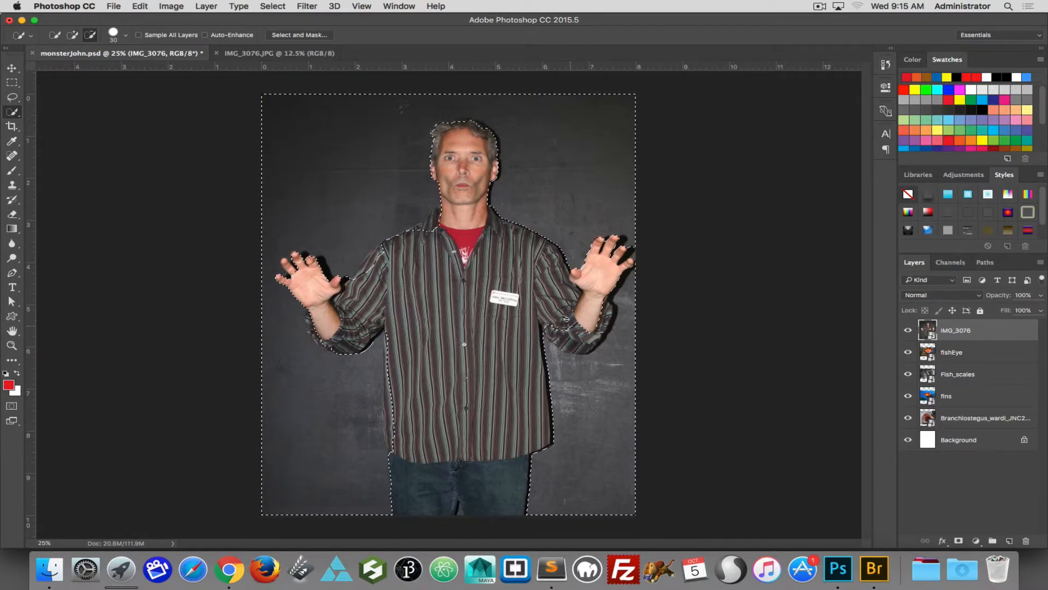
pyautogui.moveTo(567, 320)
pyautogui.mouseDown()
pyautogui.moveTo(580, 346)
pyautogui.moveTo(594, 328)
pyautogui.moveTo(602, 339)
pyautogui.moveTo(548, 335)
pyautogui.moveTo(550, 326)
pyautogui.mouseUp()
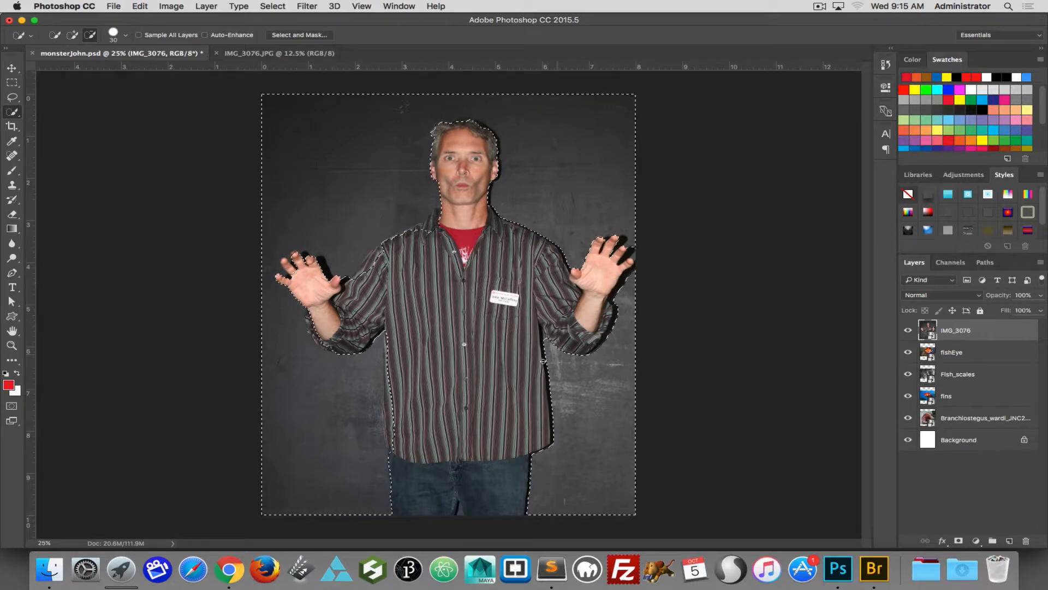
pyautogui.press('alt')
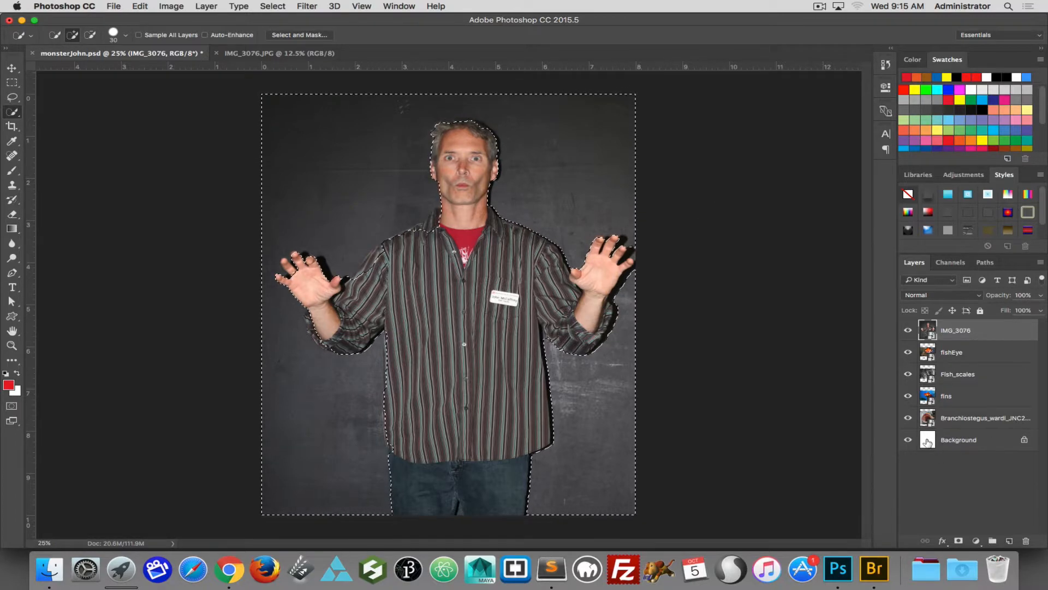
# - Add a layer mask to IMG_3076 from the selection and invert it to keep the man instead of the backdrop
pyautogui.click(958, 540)
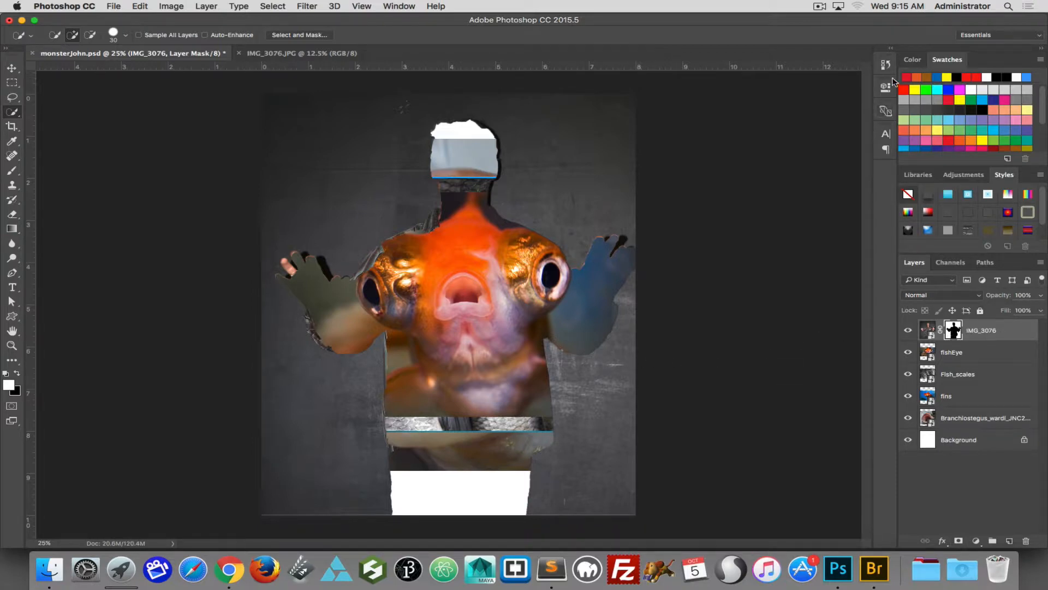
pyautogui.click(886, 89)
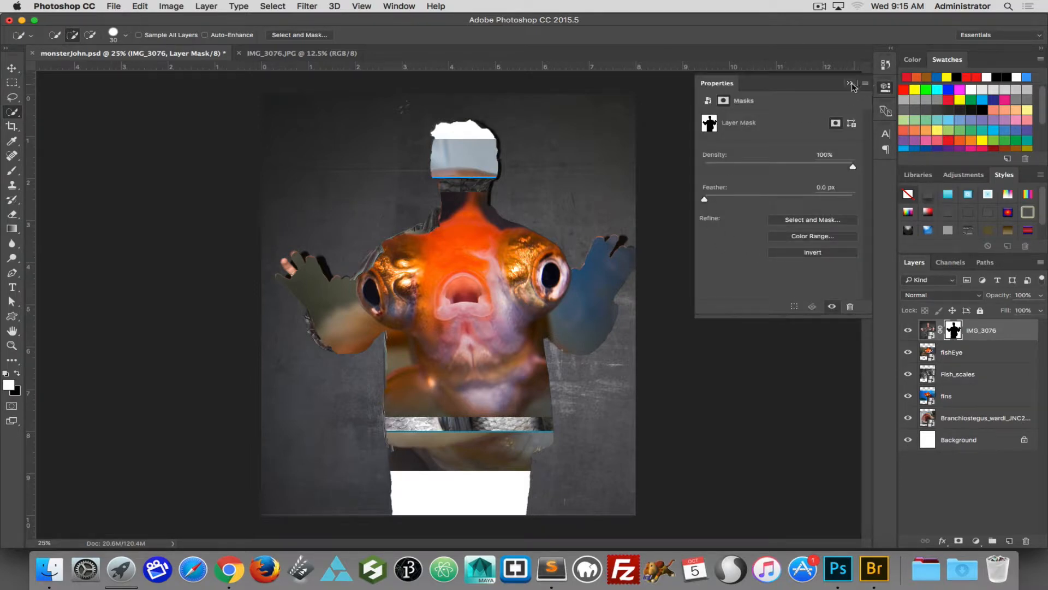
pyautogui.click(805, 252)
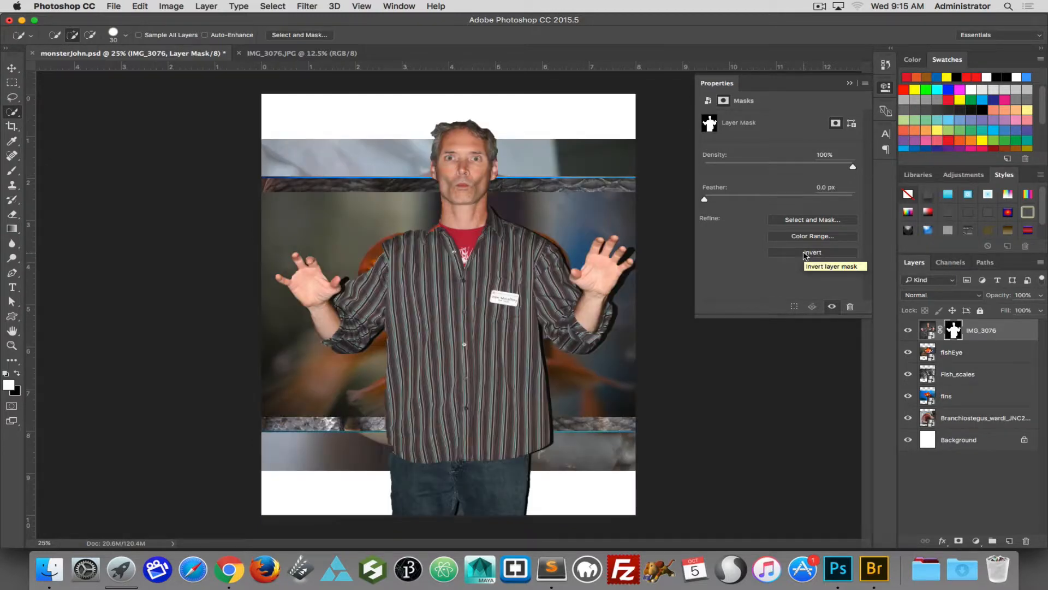
# - Hide the four fish layers and paint white on the IMG_3076 mask along the head, neck, shoulder and shirt edges
pyautogui.moveTo(909, 355); pyautogui.dragTo(904, 426)
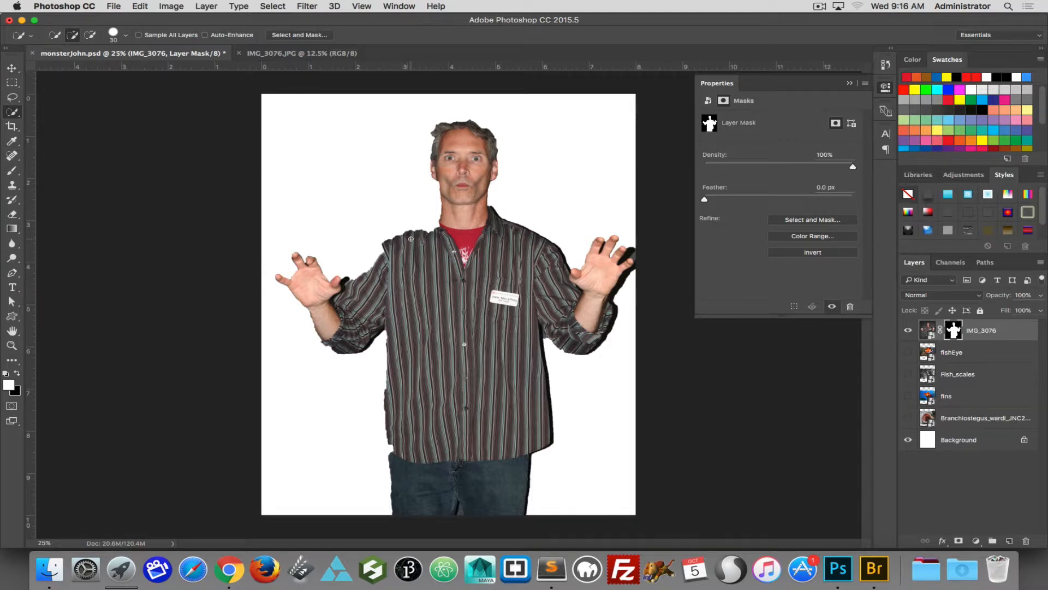
pyautogui.press('b')
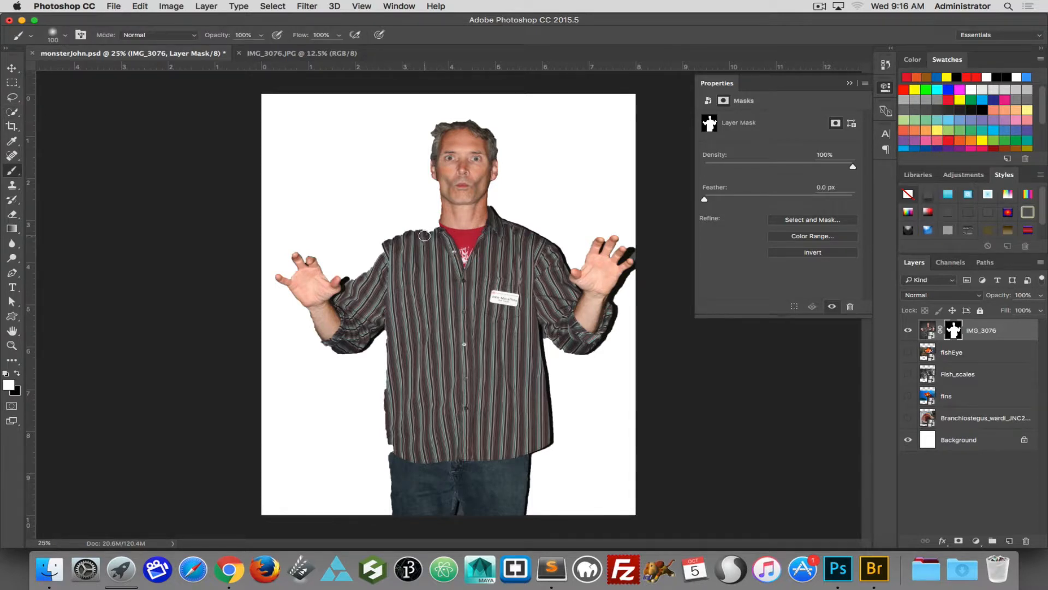
pyautogui.moveTo(434, 232)
pyautogui.mouseDown()
pyautogui.moveTo(446, 214)
pyautogui.moveTo(440, 148)
pyautogui.mouseUp()
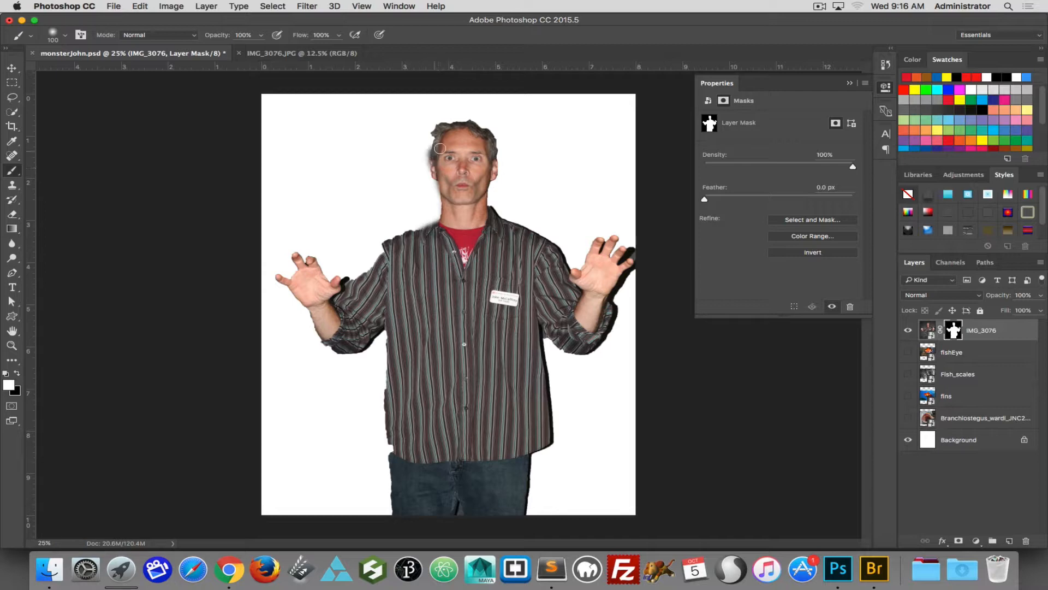
pyautogui.moveTo(437, 226)
pyautogui.mouseDown()
pyautogui.moveTo(386, 250)
pyautogui.moveTo(372, 278)
pyautogui.moveTo(379, 251)
pyautogui.moveTo(348, 289)
pyautogui.moveTo(390, 244)
pyautogui.mouseUp()
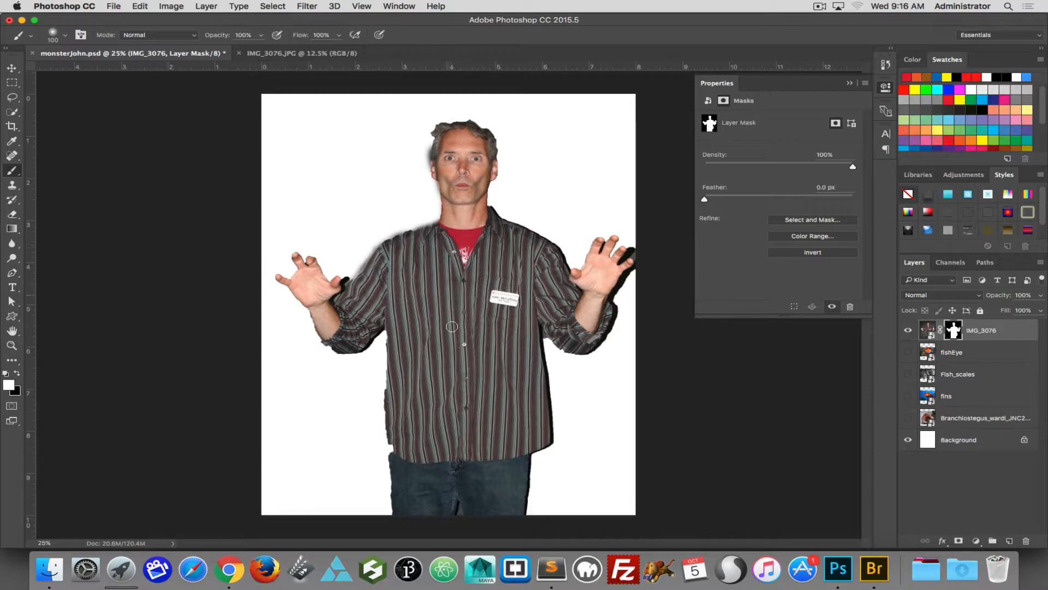
pyautogui.moveTo(401, 438)
pyautogui.mouseDown()
pyautogui.moveTo(395, 453)
pyautogui.moveTo(390, 443)
pyautogui.mouseUp()
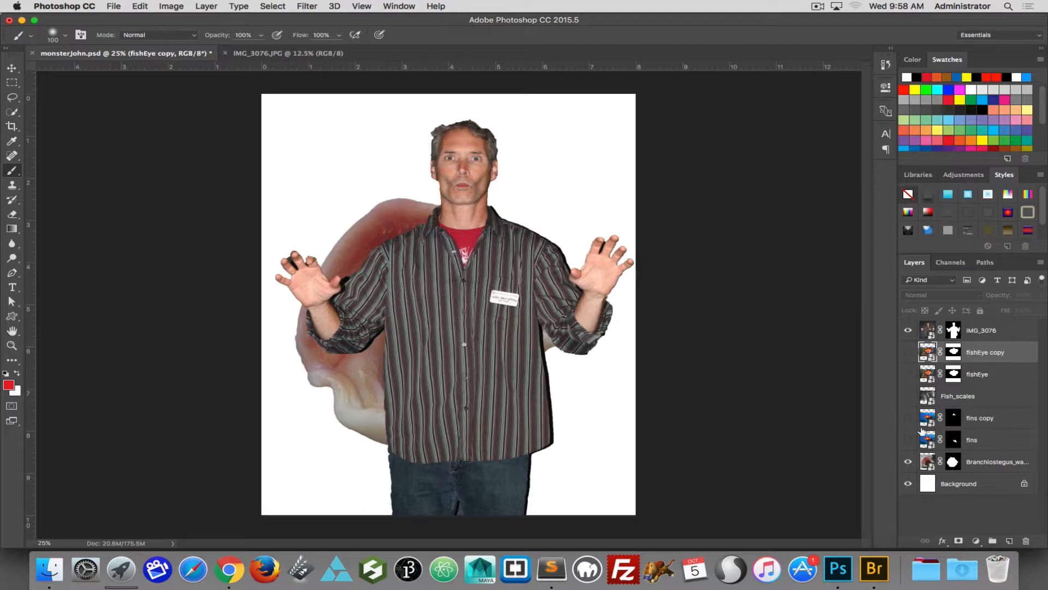
# - Hide the IMG_3076 and fish-mouth layers and leave the fins, fins copy and Fish_scales layers hidden after checking them
pyautogui.click(908, 330)
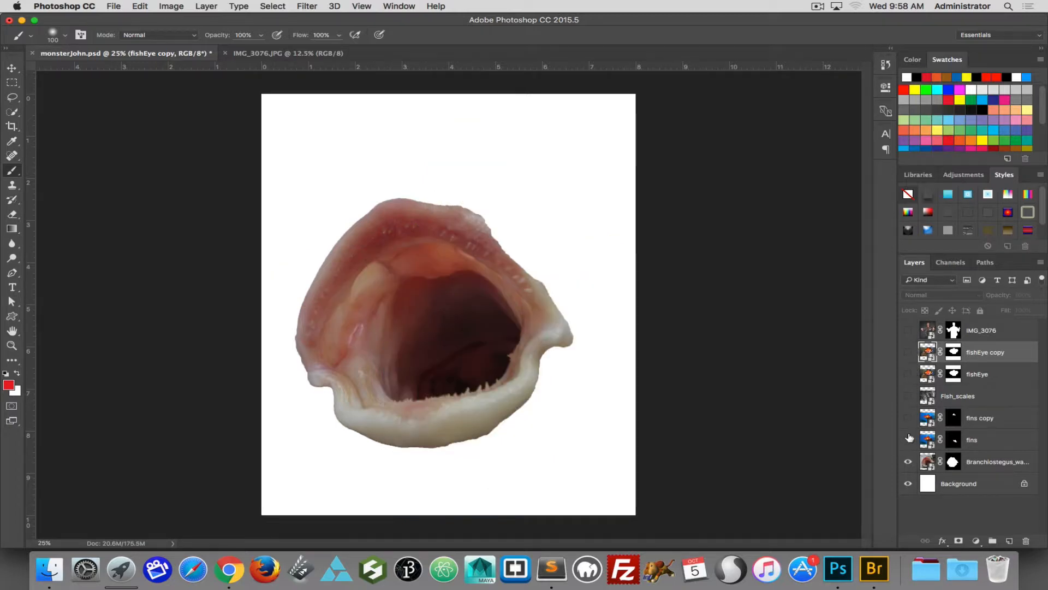
pyautogui.click(908, 462)
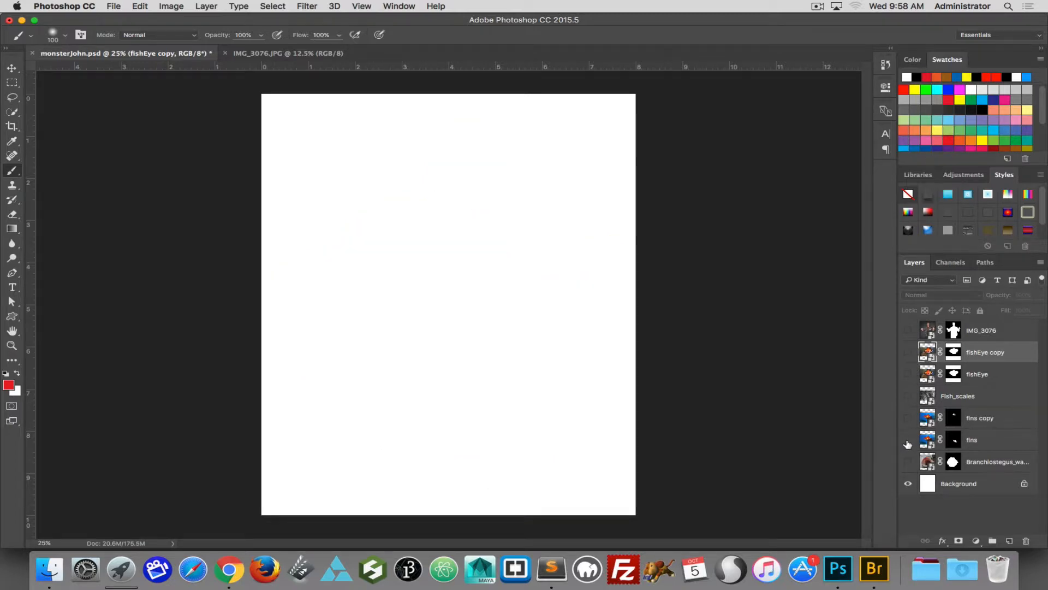
pyautogui.click(907, 428)
pyautogui.click(907, 428)
pyautogui.click(905, 419)
pyautogui.click(905, 419)
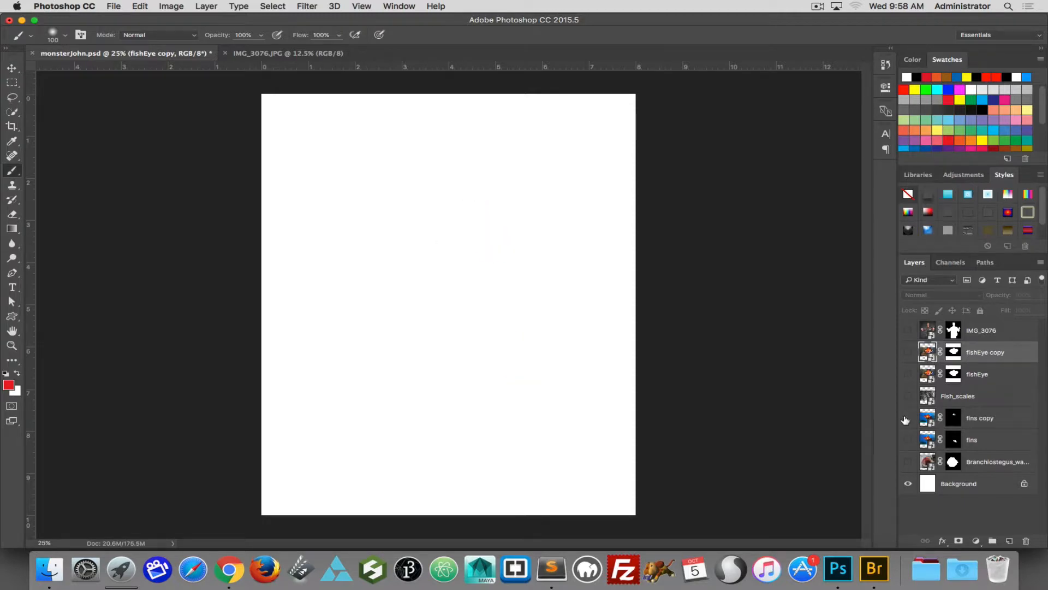
pyautogui.click(908, 396)
pyautogui.click(908, 396)
# - Show the fishEye copy layer on its own above the Background, with the fishEye layer hidden
pyautogui.click(908, 375)
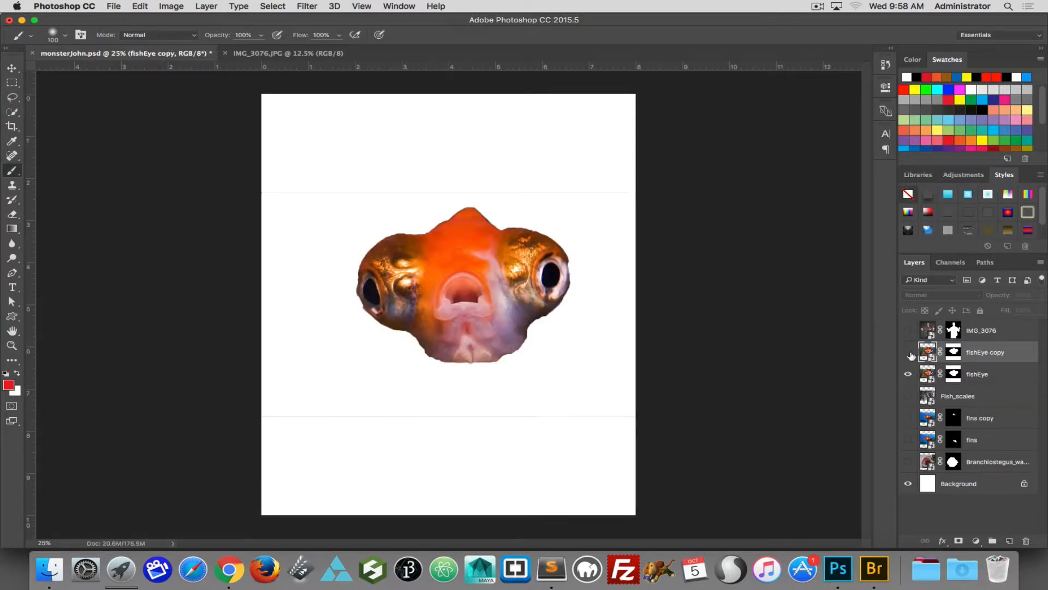
pyautogui.click(909, 353)
pyautogui.click(909, 375)
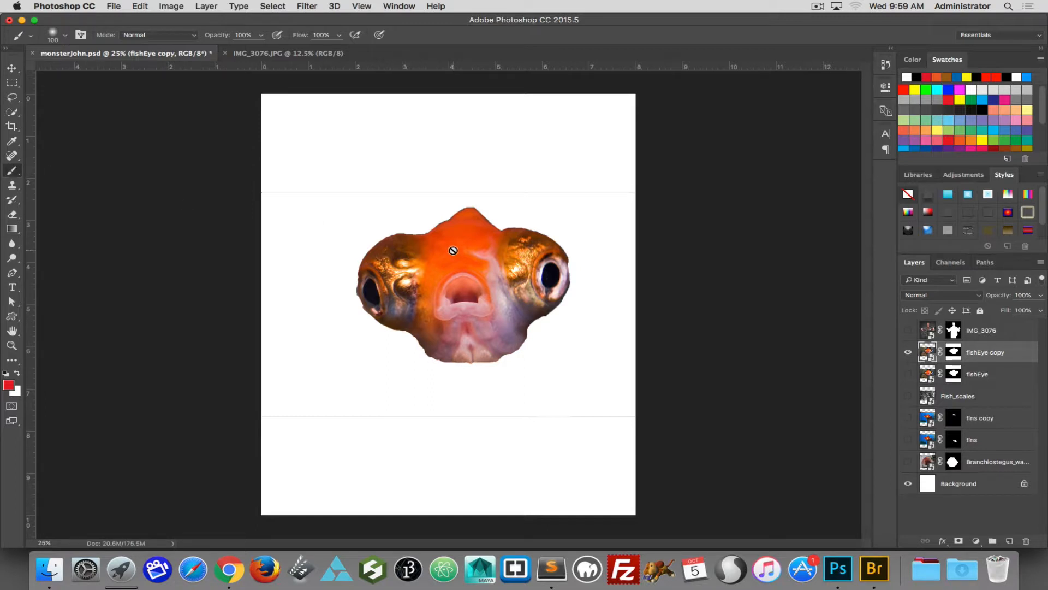
# - Paint black on the fishEye copy mask with a 600 px brush, hiding everything except the left eye
pyautogui.click(954, 352)
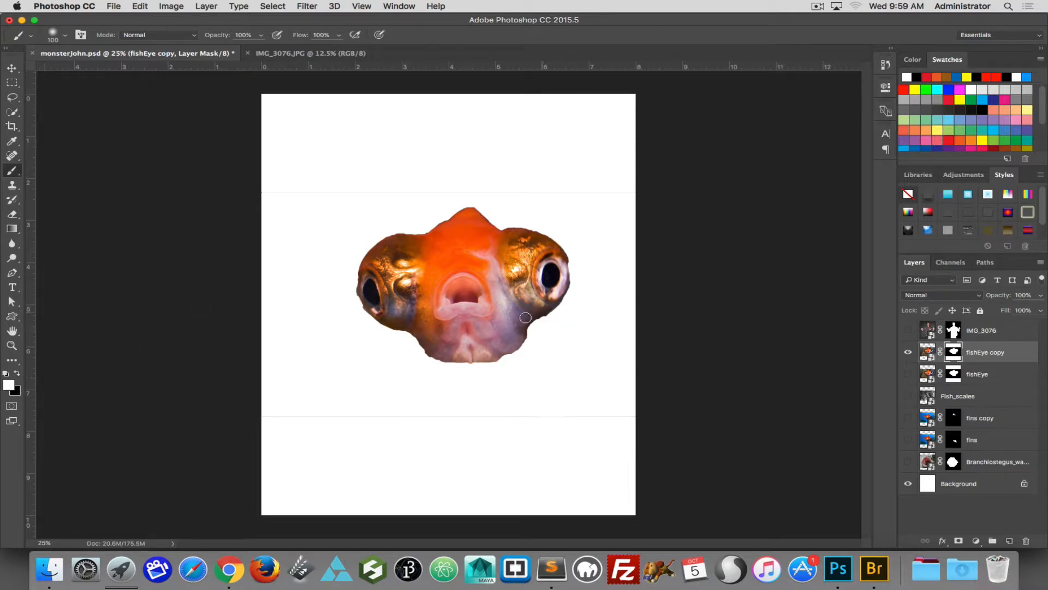
pyautogui.press('x')
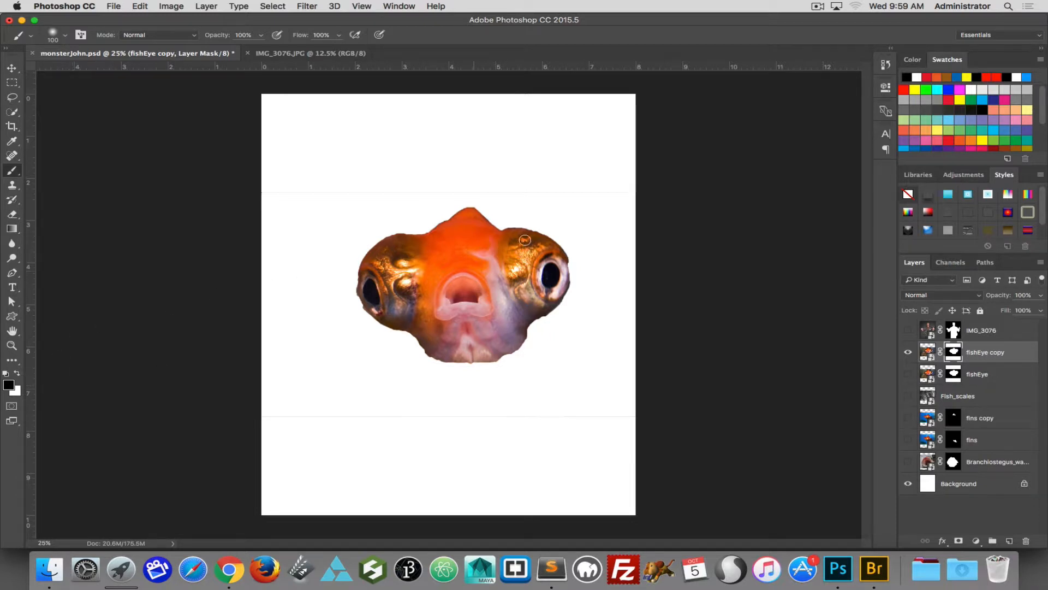
pyautogui.press(']')
pyautogui.press(']')
pyautogui.press(']')
pyautogui.press(']')
pyautogui.press(']')
pyautogui.press(']')
pyautogui.press(']')
pyautogui.press(']')
pyautogui.press(']')
pyautogui.moveTo(467, 216)
pyautogui.mouseDown()
pyautogui.moveTo(520, 249)
pyautogui.moveTo(506, 324)
pyautogui.moveTo(559, 232)
pyautogui.moveTo(553, 275)
pyautogui.moveTo(429, 203)
pyautogui.moveTo(477, 242)
pyautogui.moveTo(465, 334)
pyautogui.moveTo(522, 346)
pyautogui.moveTo(436, 357)
pyautogui.mouseUp()
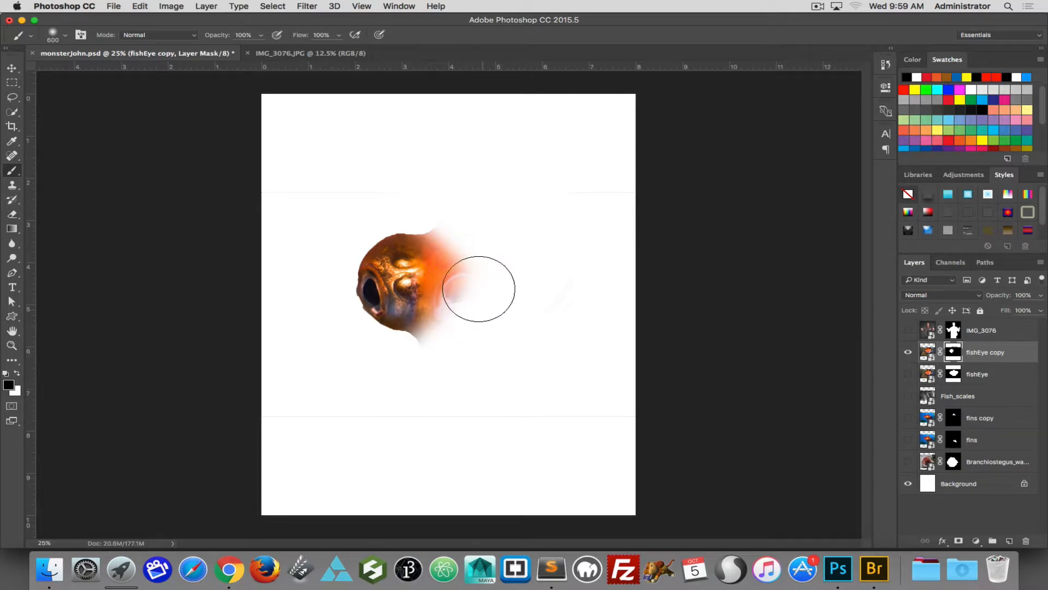
# - Trim the left eye's inner edge on the mask in black, first at 42% brush hardness and again with a softer brush
pyautogui.click(53, 37)
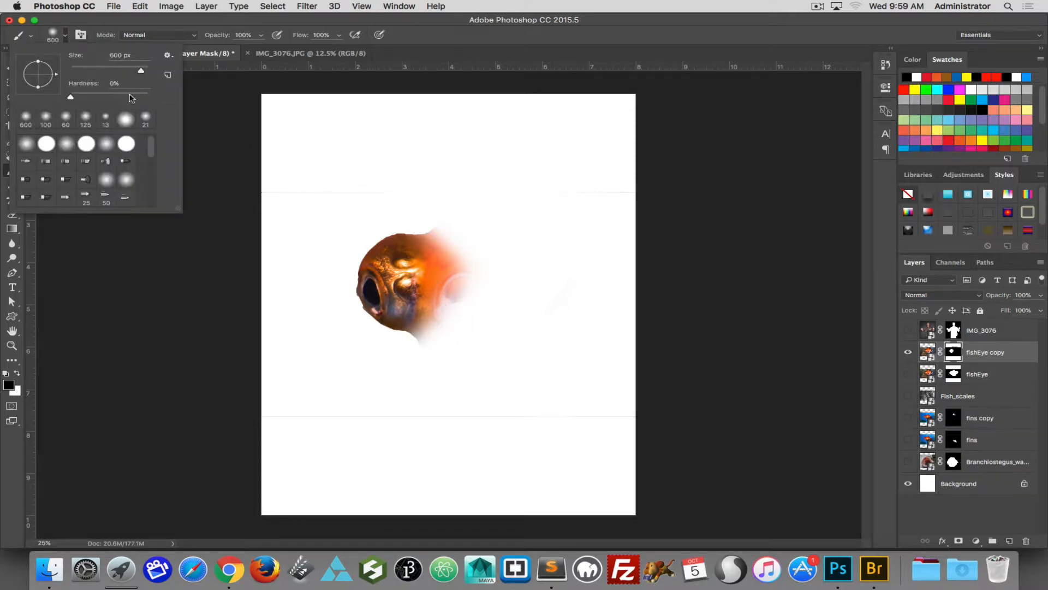
pyautogui.click(106, 96)
pyautogui.click(458, 364)
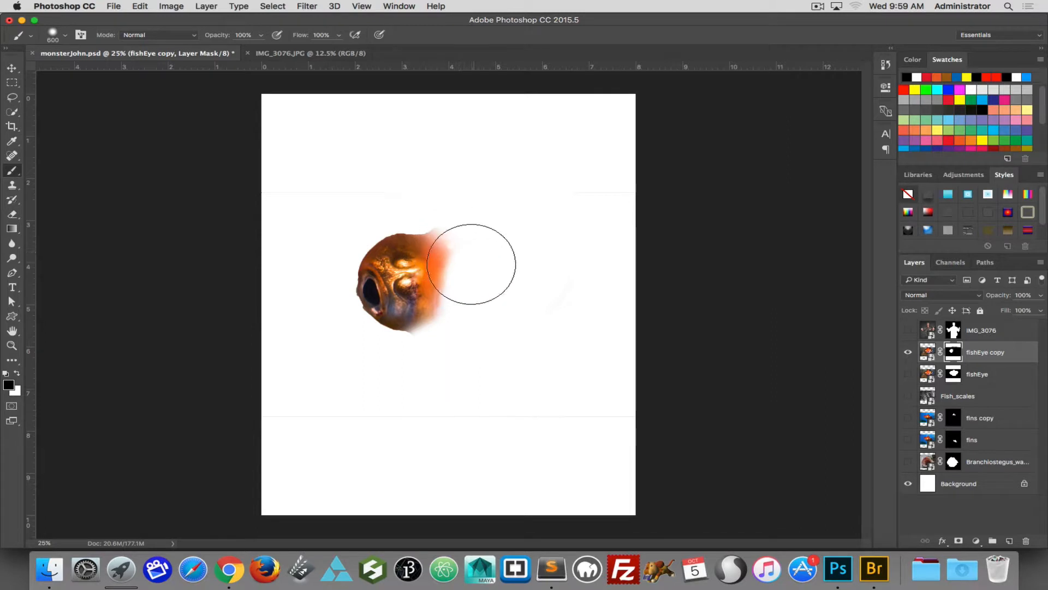
pyautogui.click(63, 36)
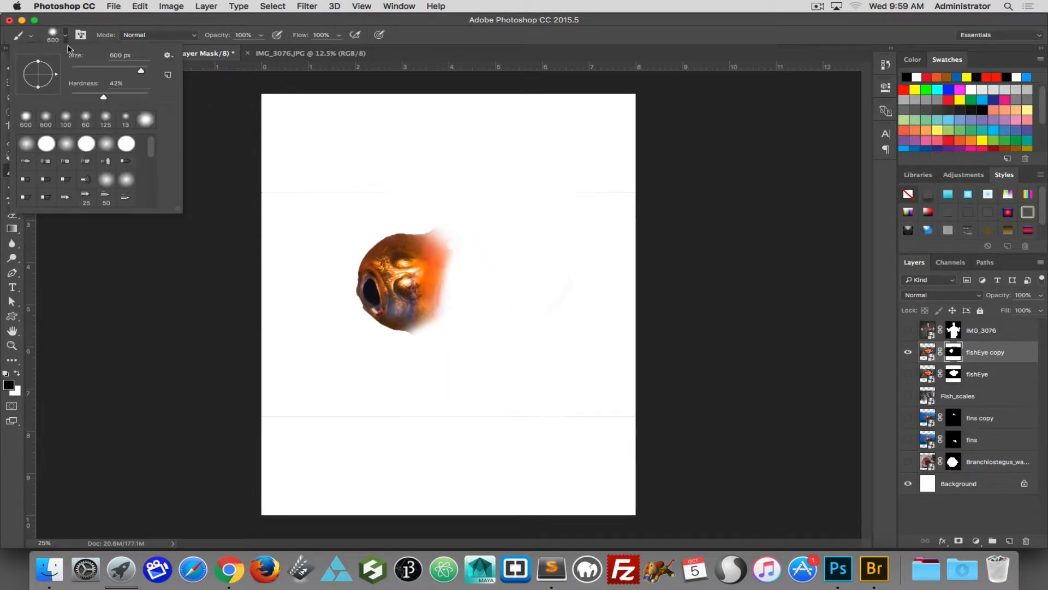
pyautogui.click(82, 96)
pyautogui.click(467, 273)
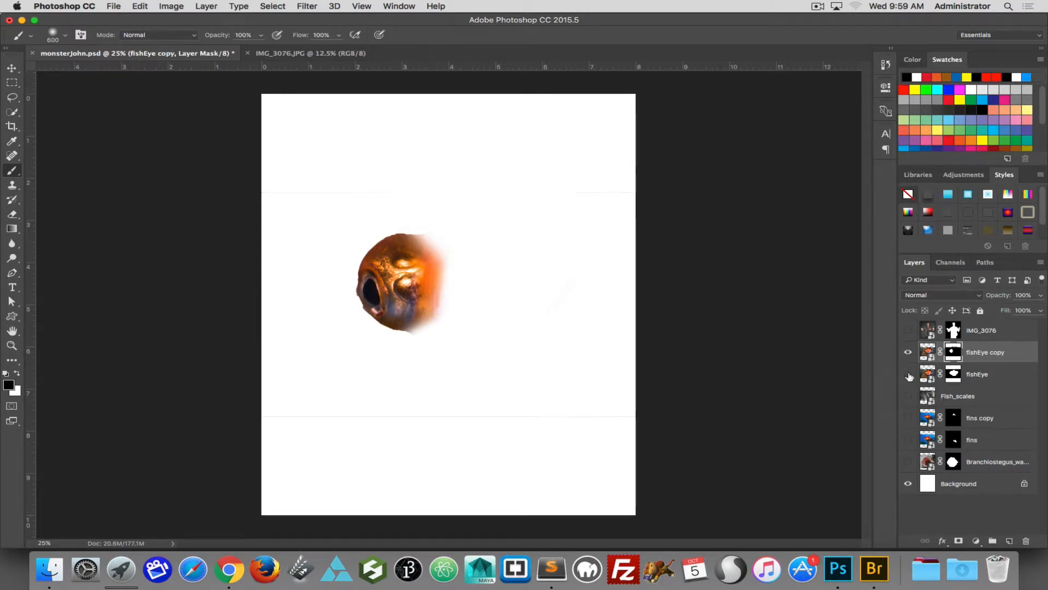
# - Show the fishEye layer in place of fishEye copy and rename it eyeright
pyautogui.click(908, 374)
pyautogui.click(908, 352)
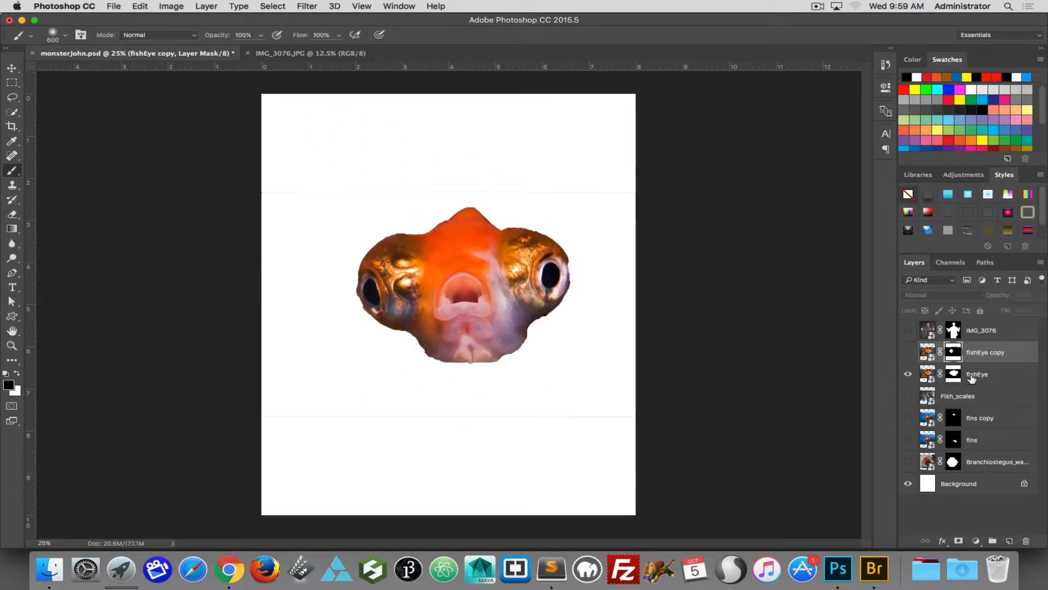
pyautogui.click(928, 374)
pyautogui.doubleClick(977, 374)
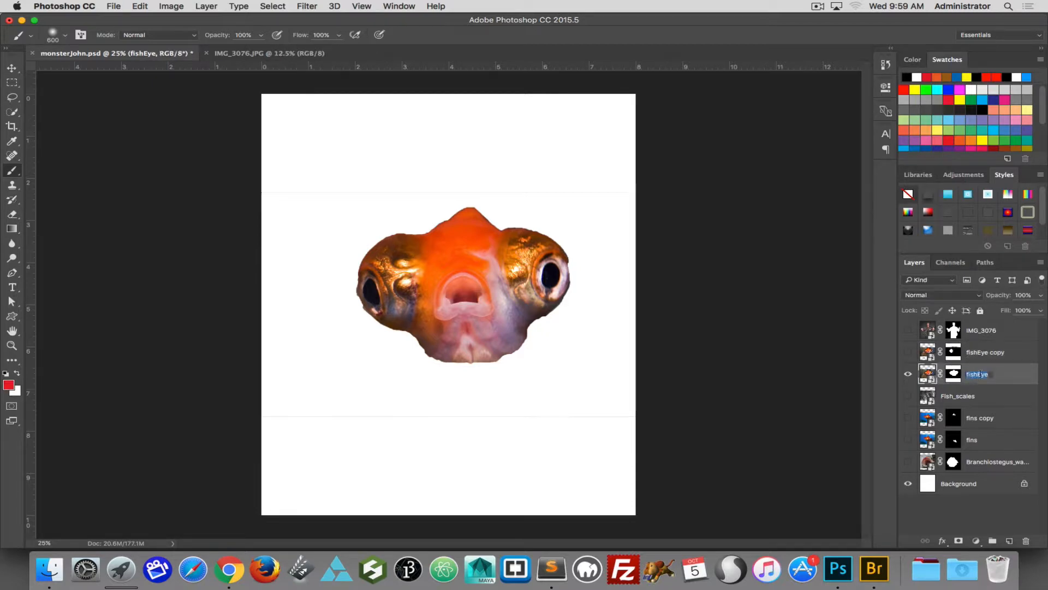
pyautogui.write('eyeright')
pyautogui.press('Return')
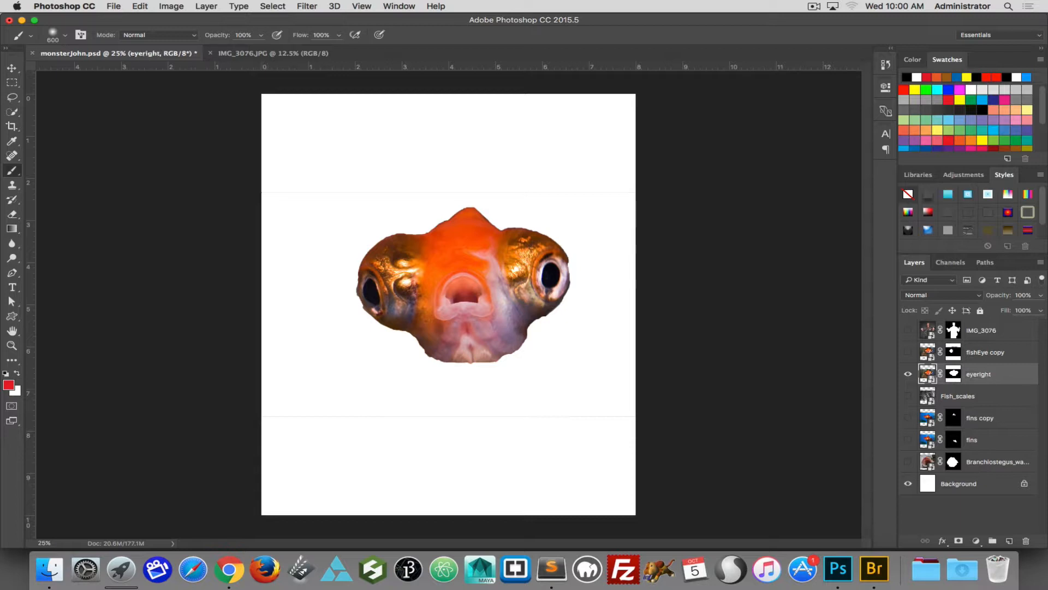
# - Rename the fishEye copy layer as eyeleft
pyautogui.doubleClick(986, 352)
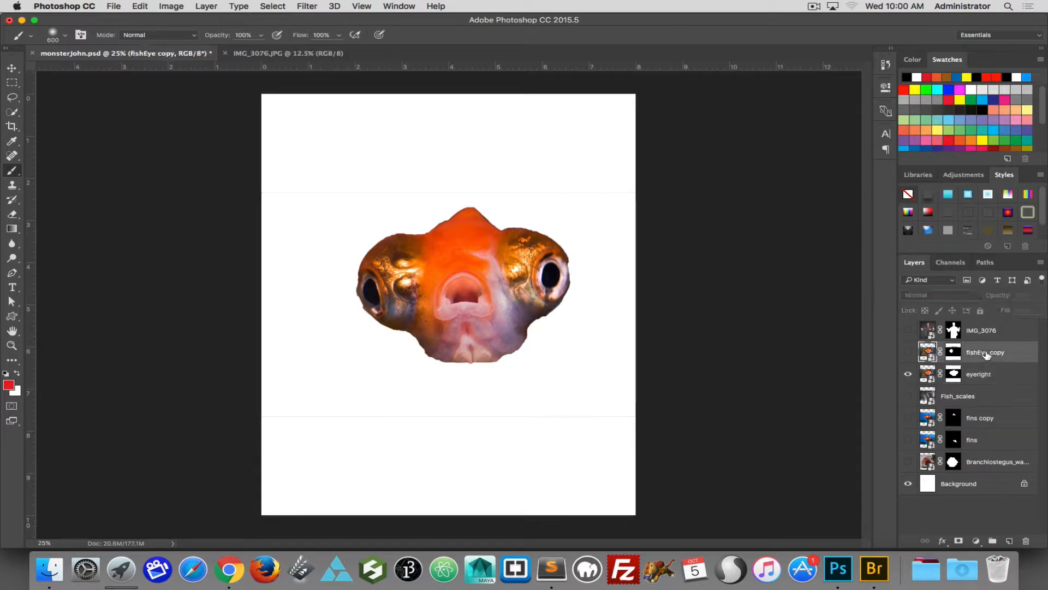
pyautogui.write('eyeleft')
pyautogui.press('Return')
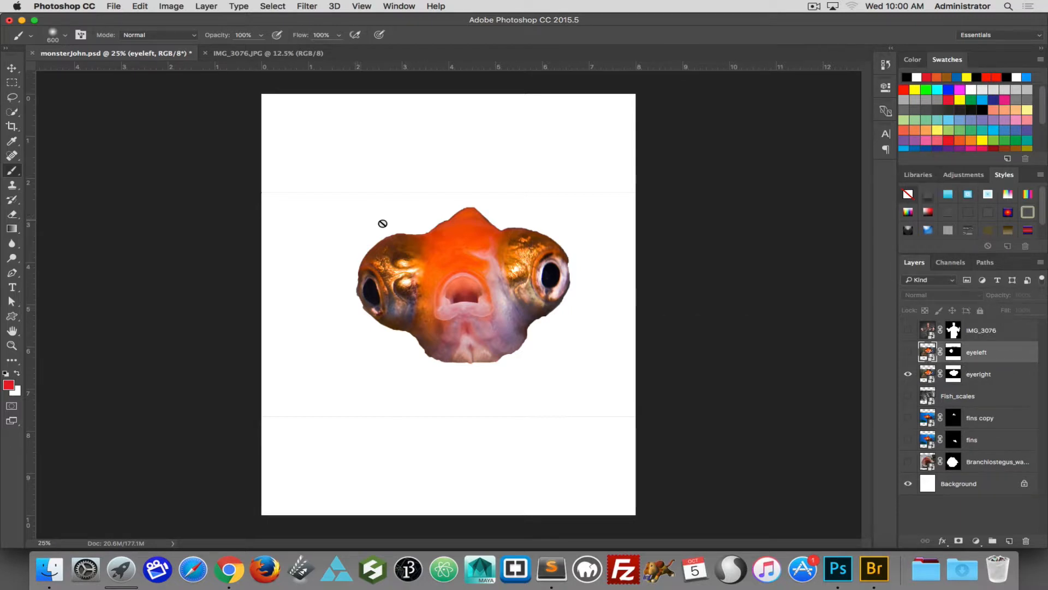
# - Isolate the right eye on the eyeright mask, hiding the rest in black and restoring its inner side in white
pyautogui.click(954, 374)
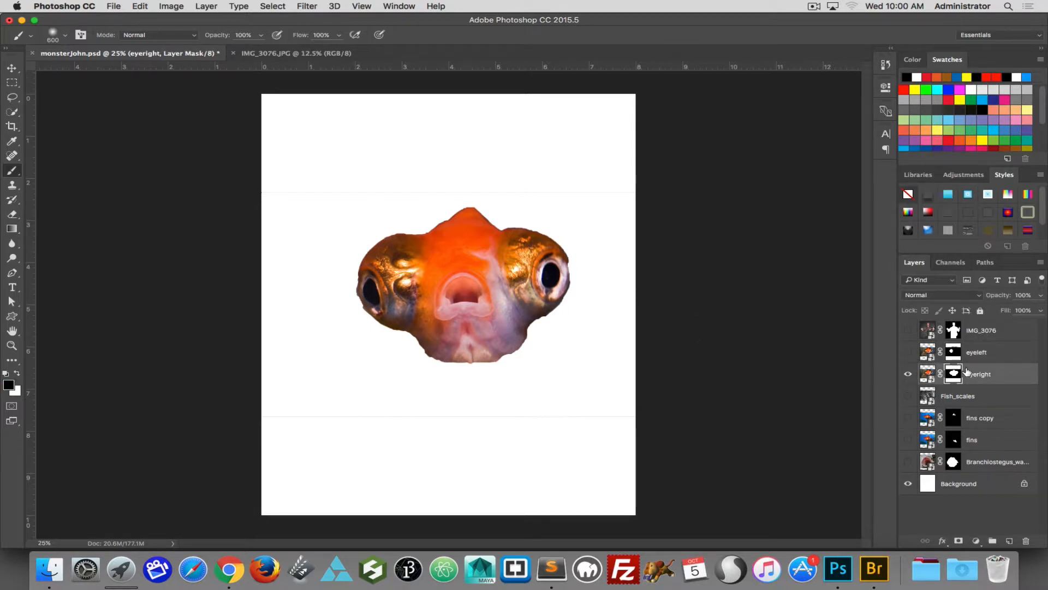
pyautogui.moveTo(410, 205)
pyautogui.mouseDown()
pyautogui.moveTo(372, 310)
pyautogui.moveTo(477, 191)
pyautogui.moveTo(437, 355)
pyautogui.moveTo(450, 309)
pyautogui.moveTo(514, 352)
pyautogui.moveTo(497, 363)
pyautogui.moveTo(431, 262)
pyautogui.moveTo(466, 206)
pyautogui.mouseUp()
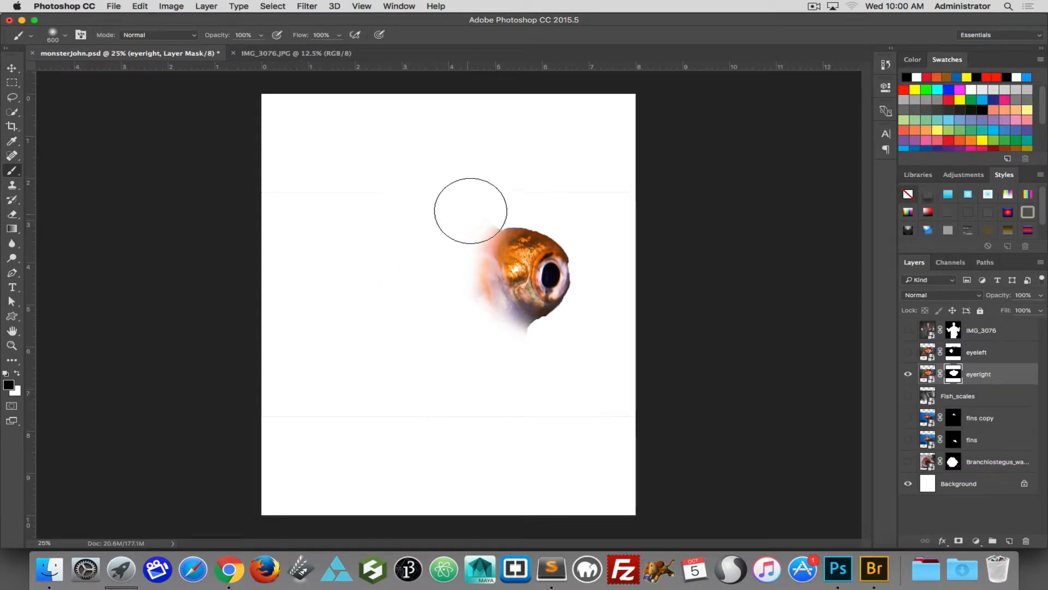
pyautogui.click(52, 36)
pyautogui.moveTo(69, 94); pyautogui.dragTo(86, 95)
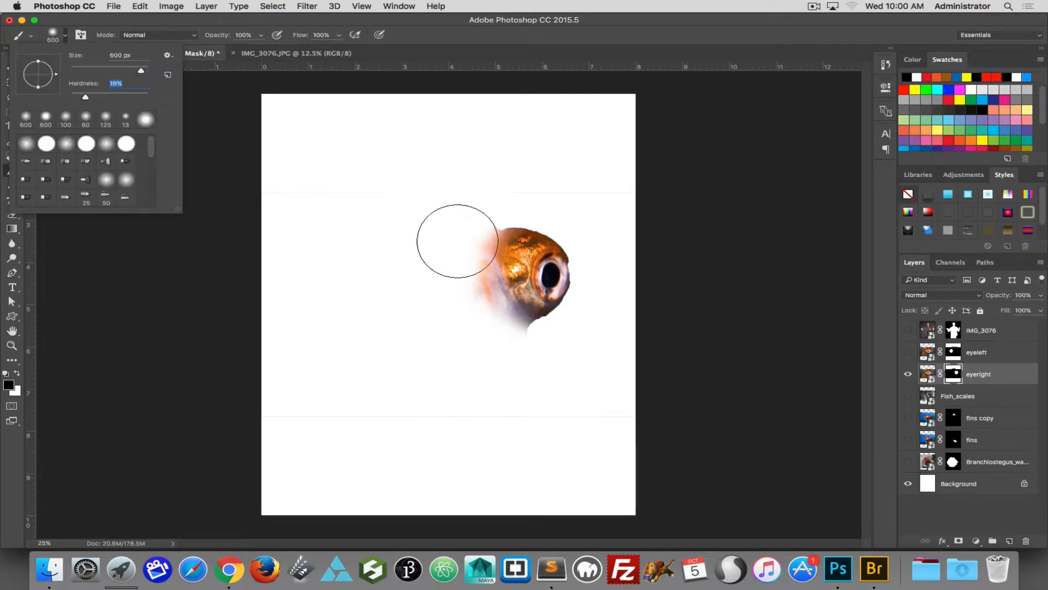
pyautogui.moveTo(523, 289); pyautogui.dragTo(514, 293)
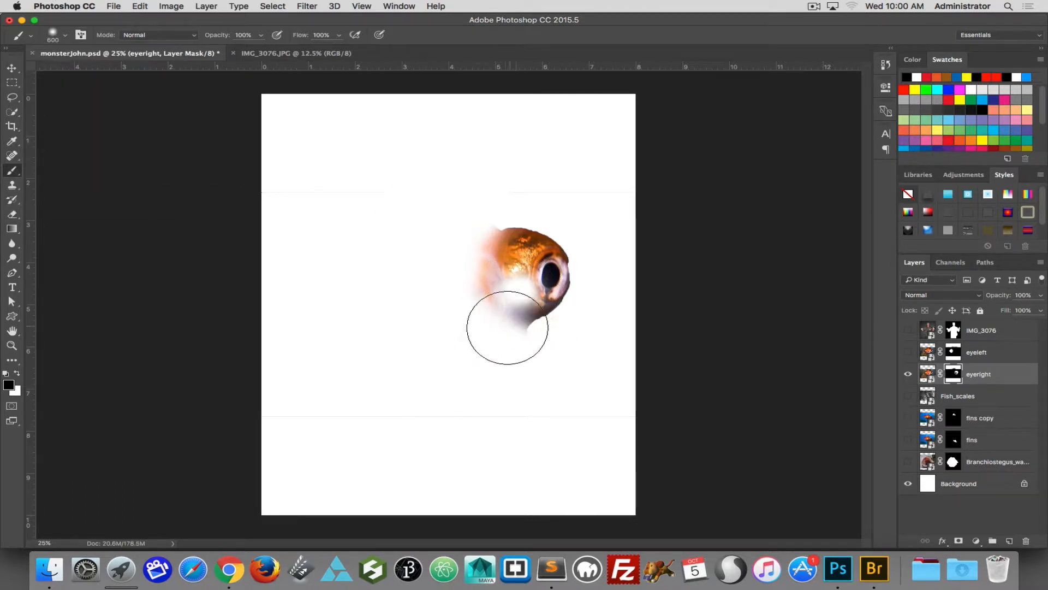
pyautogui.press('super+z')
pyautogui.press('x')
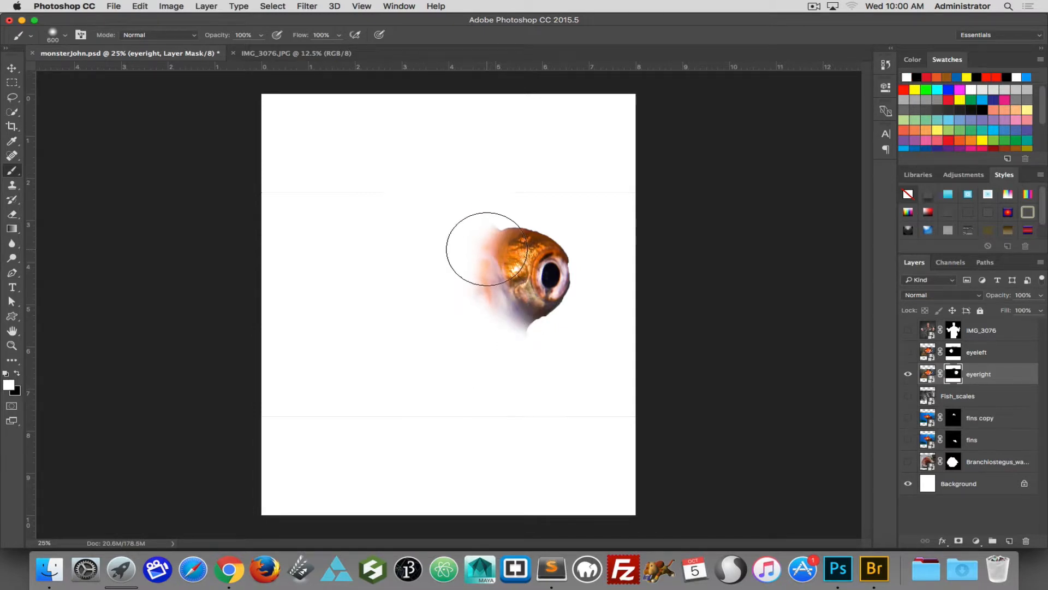
pyautogui.moveTo(486, 249)
pyautogui.mouseDown()
pyautogui.moveTo(514, 257)
pyautogui.moveTo(512, 283)
pyautogui.moveTo(520, 278)
pyautogui.mouseUp()
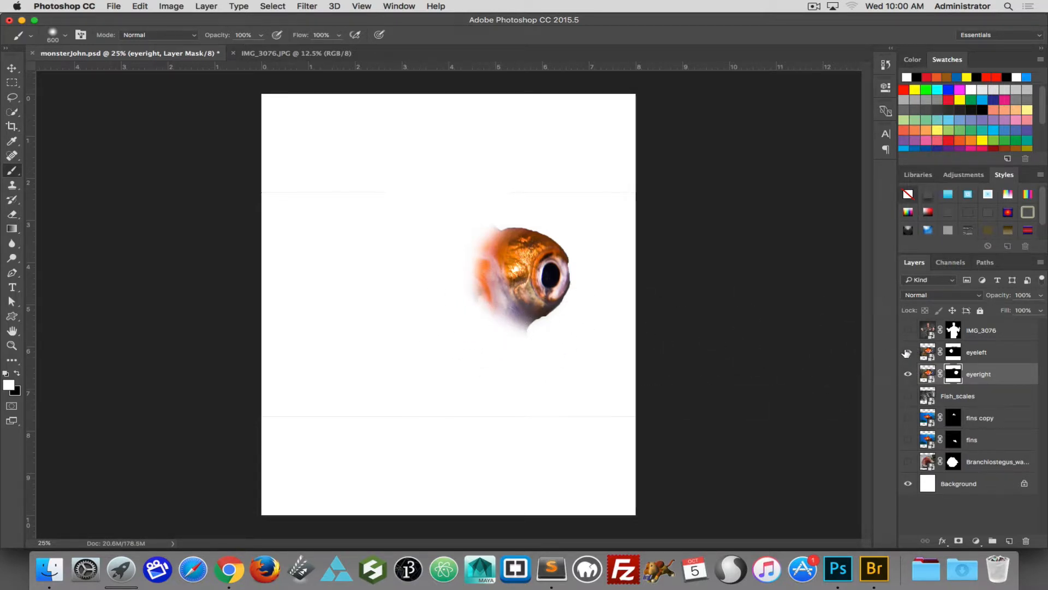
# - Show and select the IMG_3076 portrait layer, and hide the eyeleft and eyeright layers
pyautogui.moveTo(906, 352); pyautogui.dragTo(907, 330)
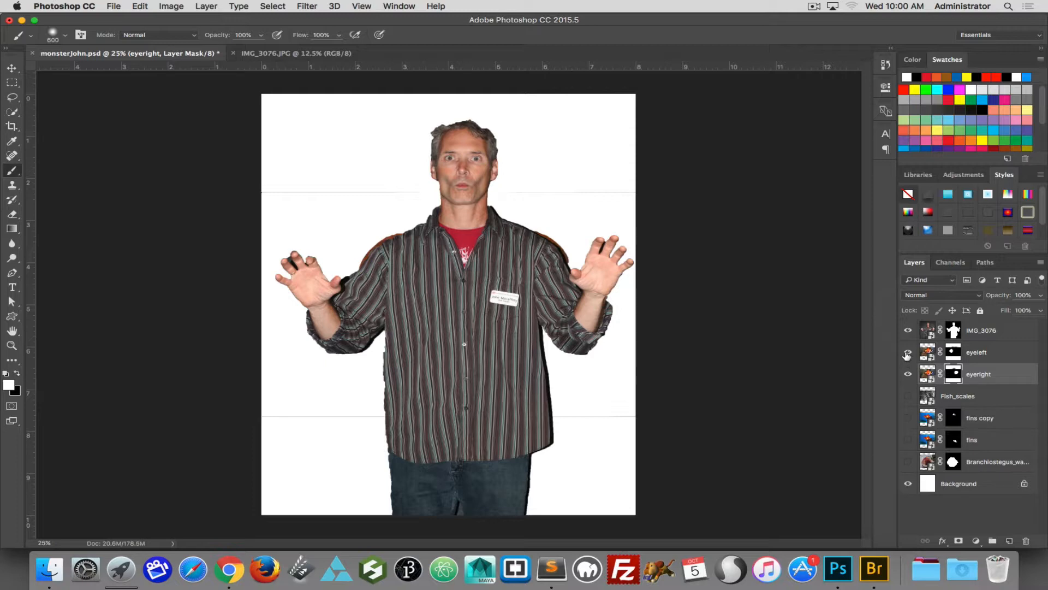
pyautogui.moveTo(908, 353); pyautogui.dragTo(908, 377)
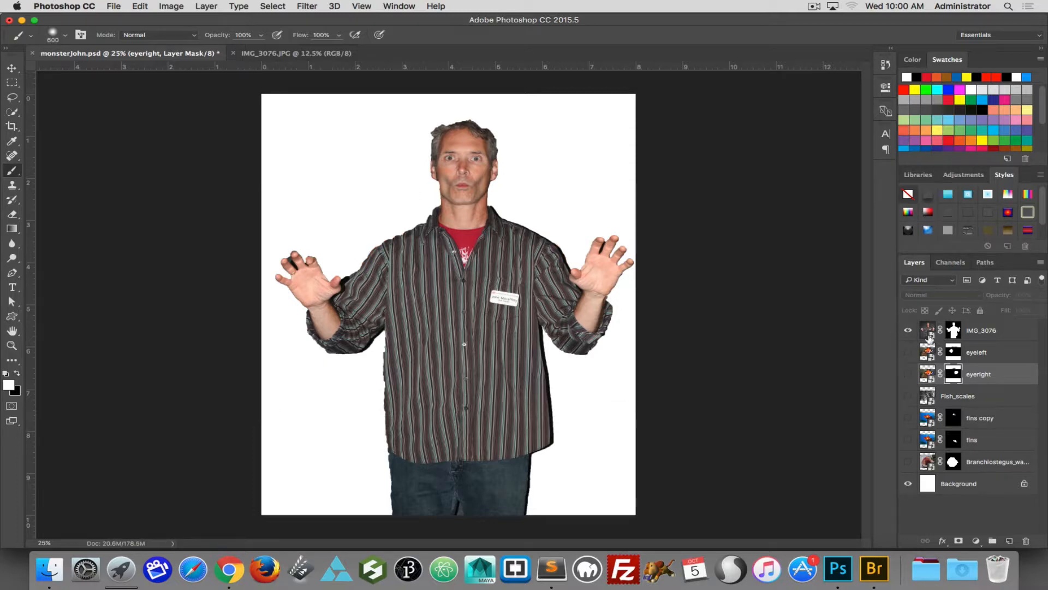
pyautogui.click(927, 330)
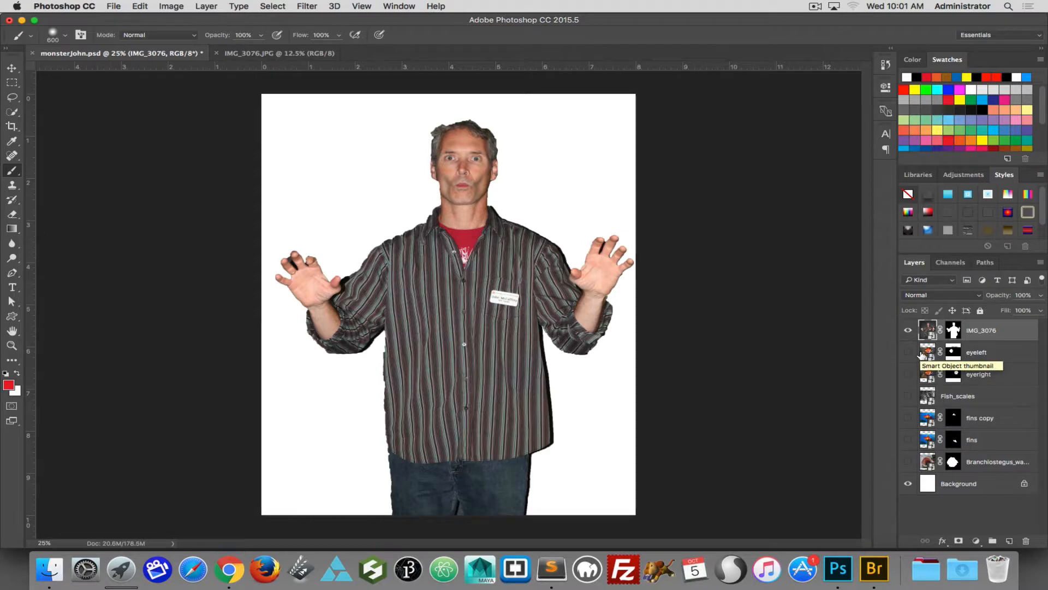
# - Examine the smart object commands available for the IMG_3076 layer, such as editing its contents or relinking it to a file
pyautogui.rightClick(925, 330)
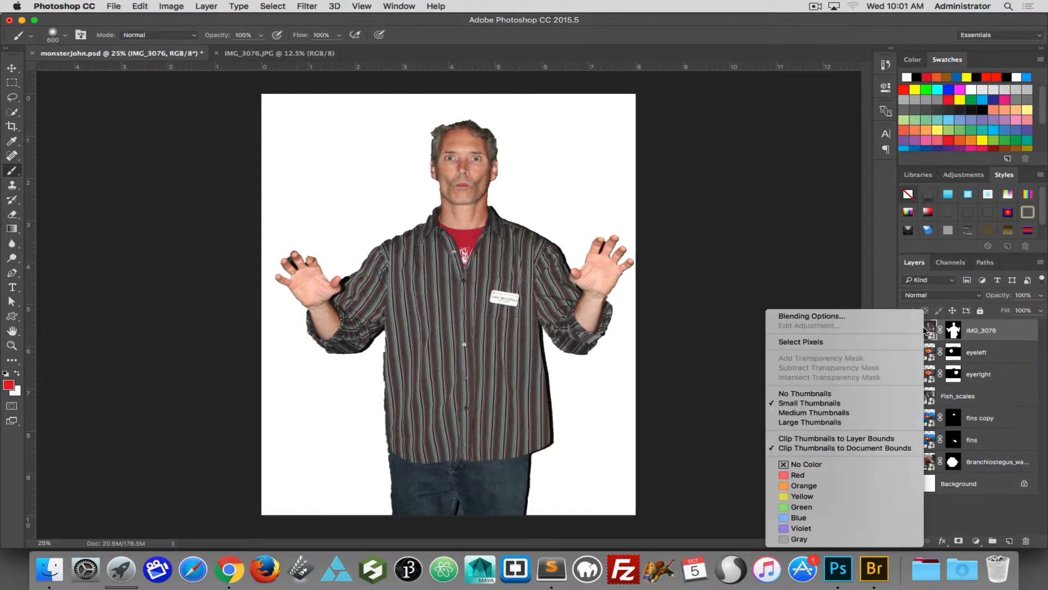
pyautogui.click(997, 333)
pyautogui.rightClick(1002, 332)
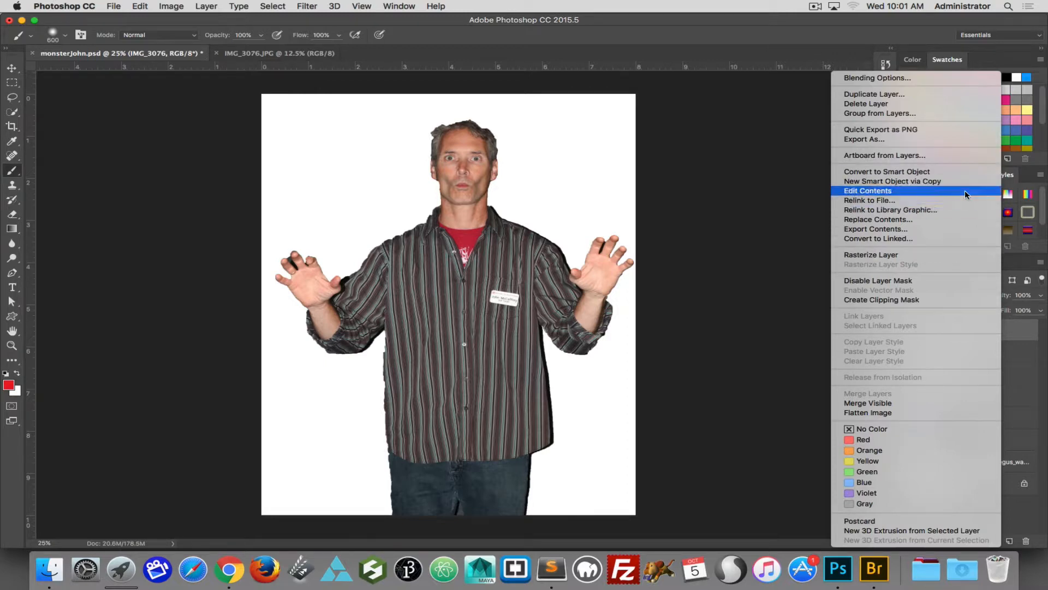
pyautogui.click(891, 192)
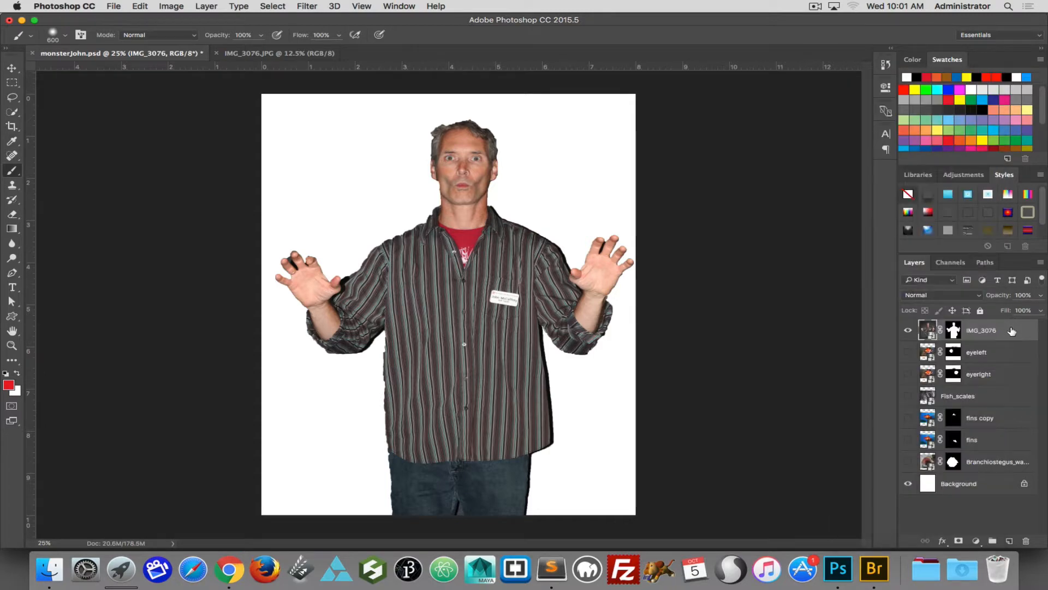
pyautogui.rightClick(987, 330)
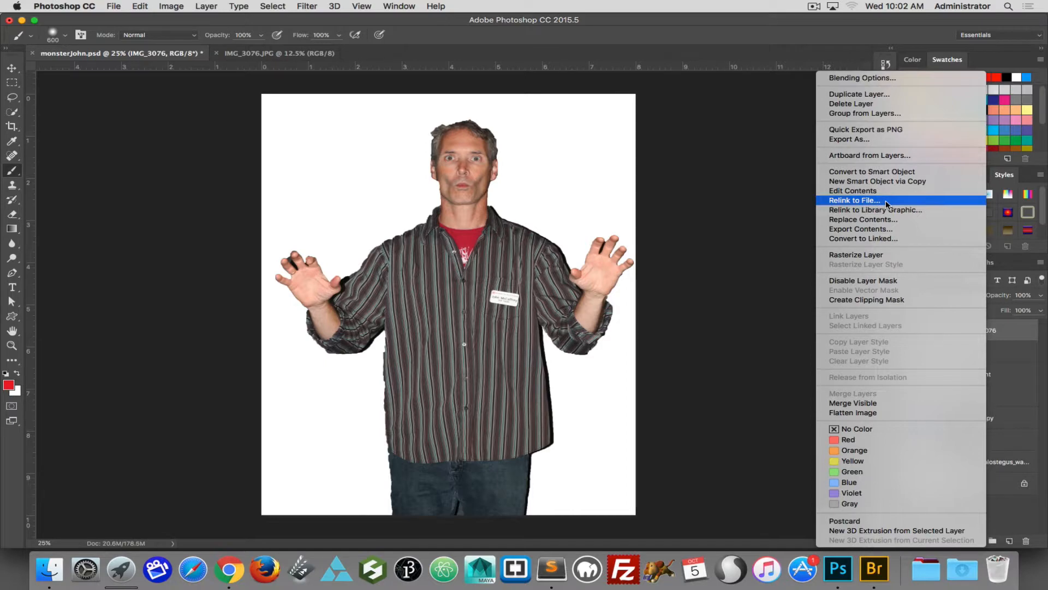
pyautogui.click(1013, 346)
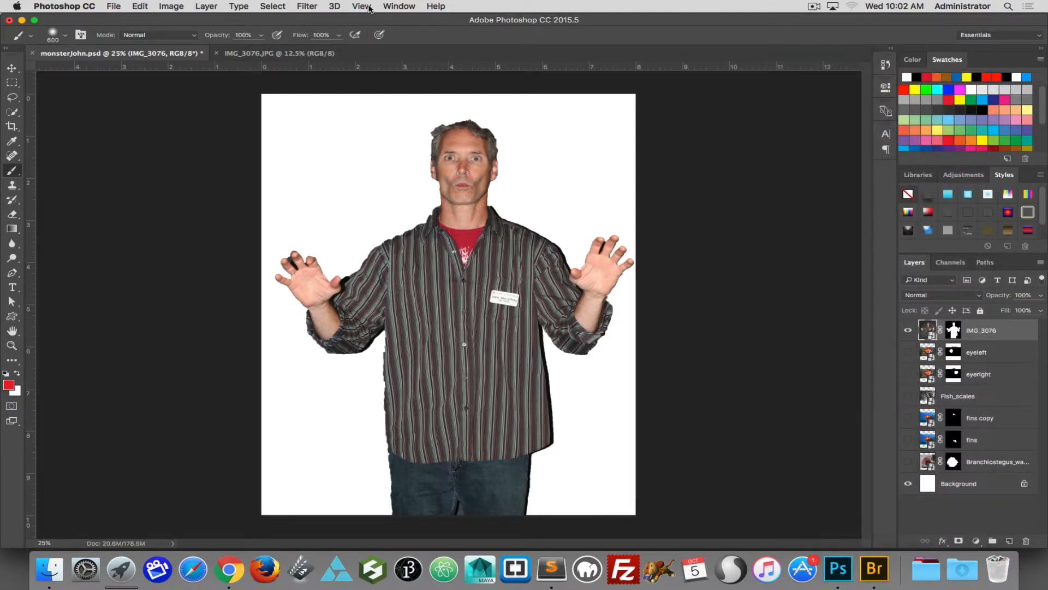
# - Open Liquify on the IMG_3076 layer and push the edges of the head and neck inward with a size 200 Forward Warp brush
pyautogui.click(302, 5)
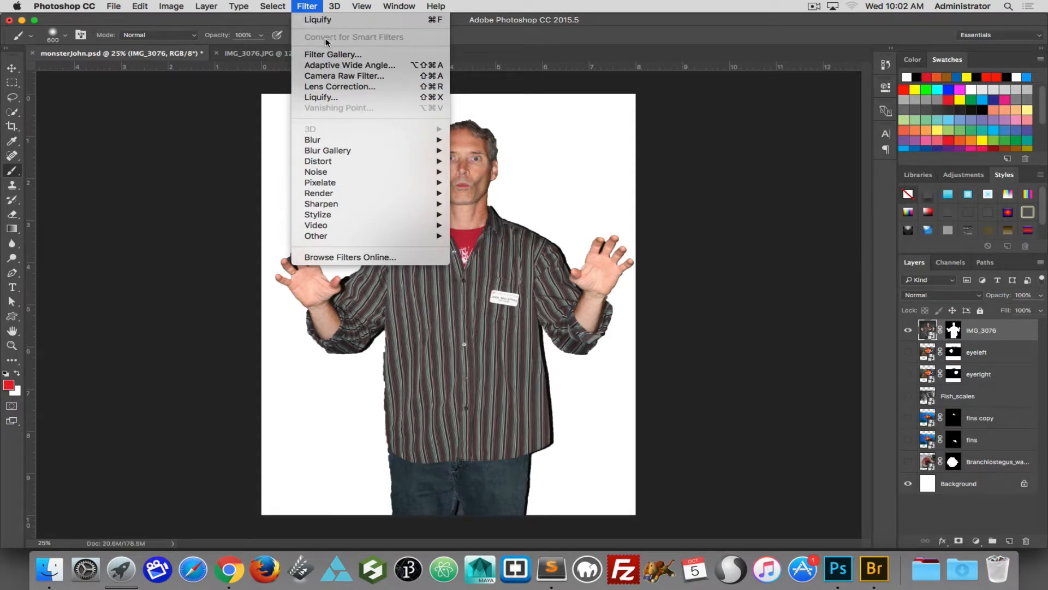
pyautogui.click(326, 97)
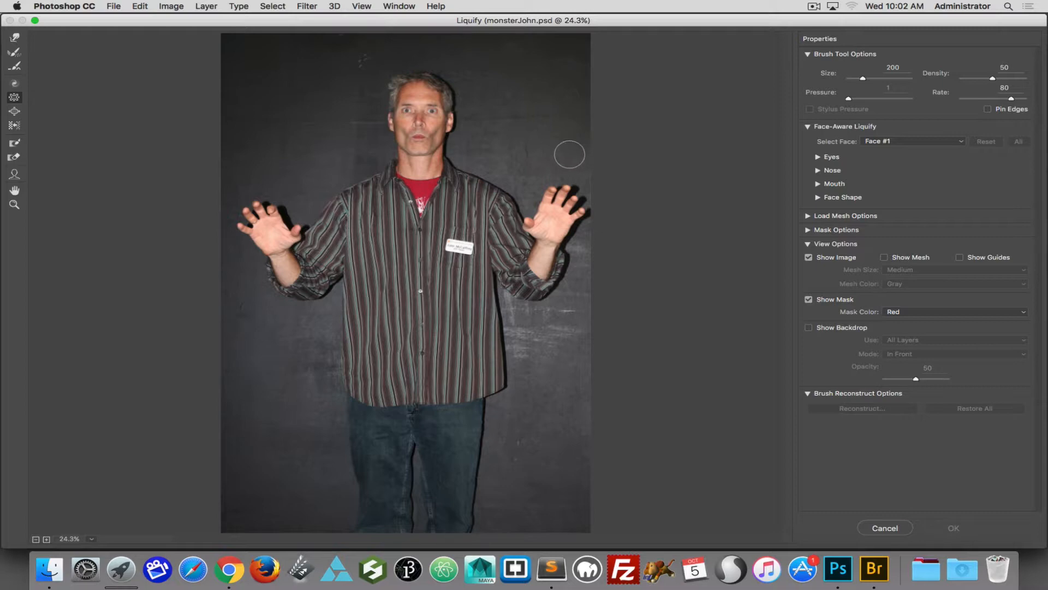
pyautogui.click(807, 230)
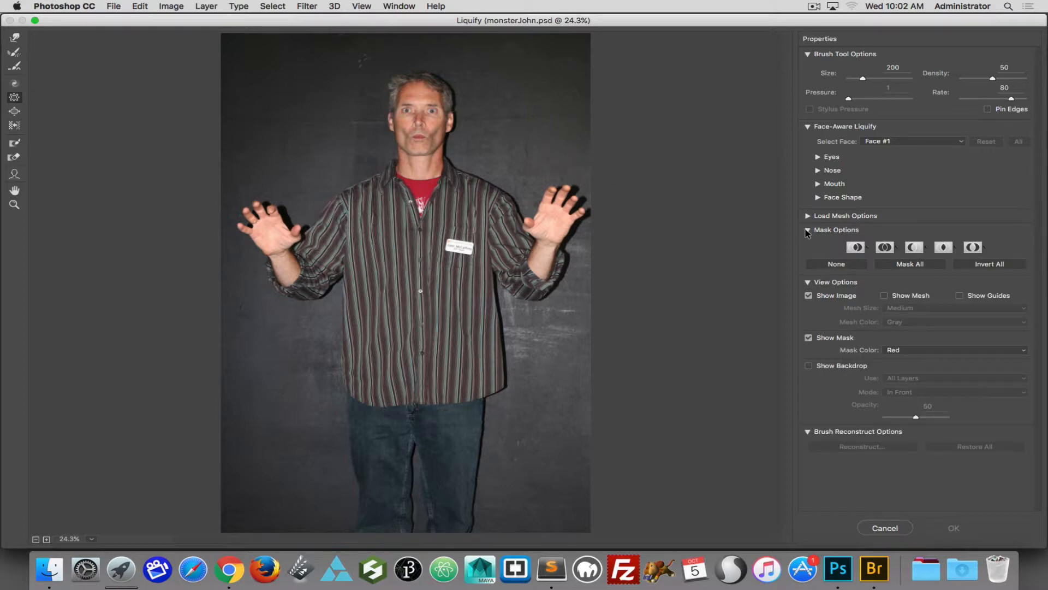
pyautogui.click(808, 229)
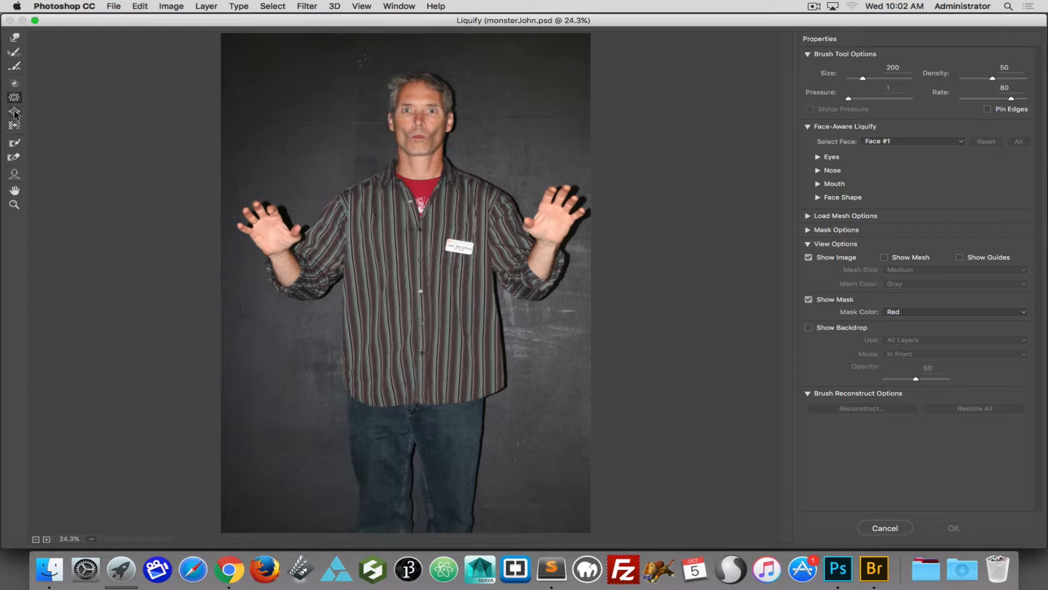
pyautogui.click(18, 38)
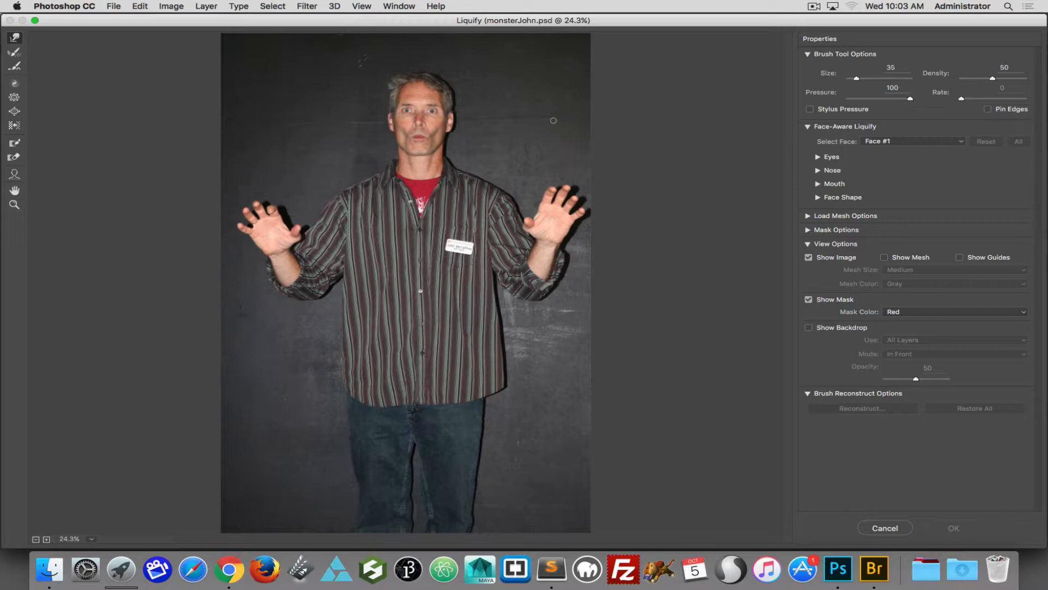
pyautogui.press(']')
pyautogui.press(']')
pyautogui.press(']')
pyautogui.press(']')
pyautogui.press(']')
pyautogui.press(']')
pyautogui.press(']')
pyautogui.press(']')
pyautogui.press(']')
pyautogui.press(']')
pyautogui.press(']')
pyautogui.press(']')
pyautogui.moveTo(382, 103); pyautogui.dragTo(416, 121)
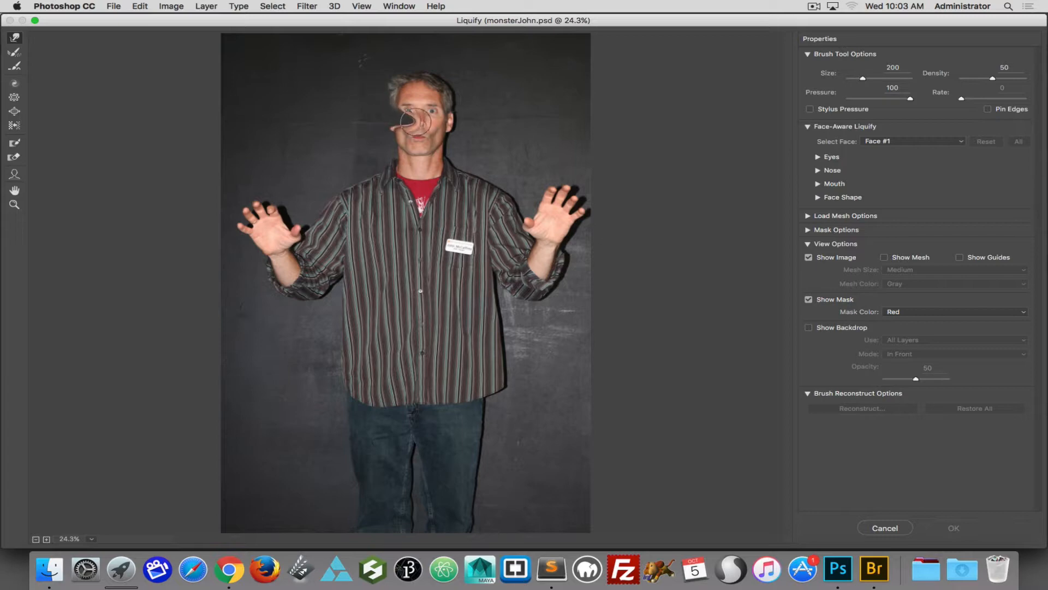
pyautogui.moveTo(468, 75); pyautogui.dragTo(426, 98)
pyautogui.moveTo(456, 160); pyautogui.dragTo(418, 156)
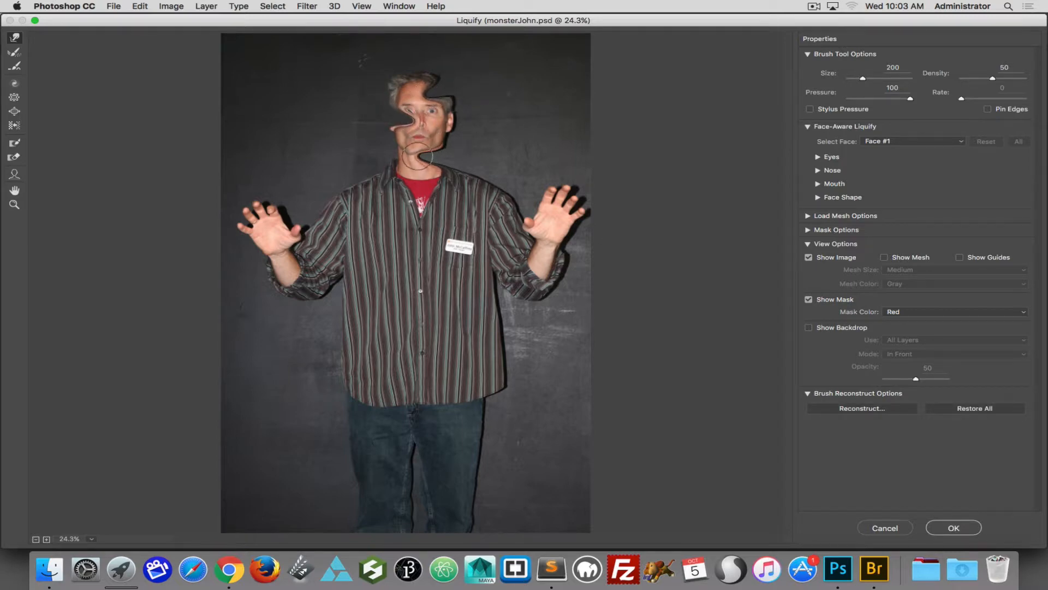
# - Warp both shirt shoulders and the edge of the hand on the name-tag side inward toward the body
pyautogui.moveTo(328, 183); pyautogui.dragTo(395, 237)
pyautogui.moveTo(352, 167); pyautogui.dragTo(415, 192)
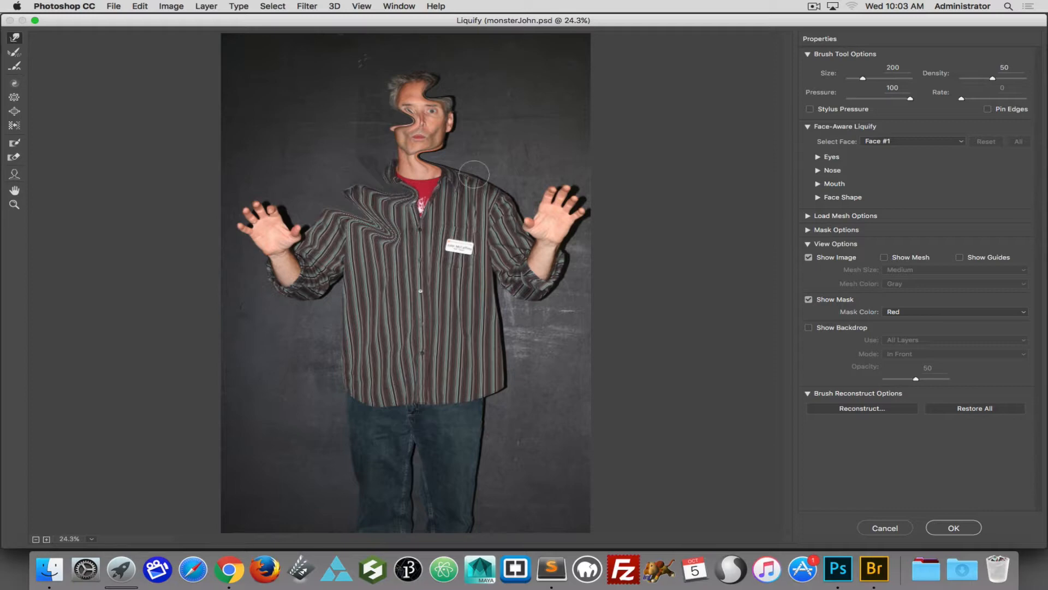
pyautogui.moveTo(477, 176); pyautogui.dragTo(465, 239)
pyautogui.moveTo(528, 214); pyautogui.dragTo(509, 253)
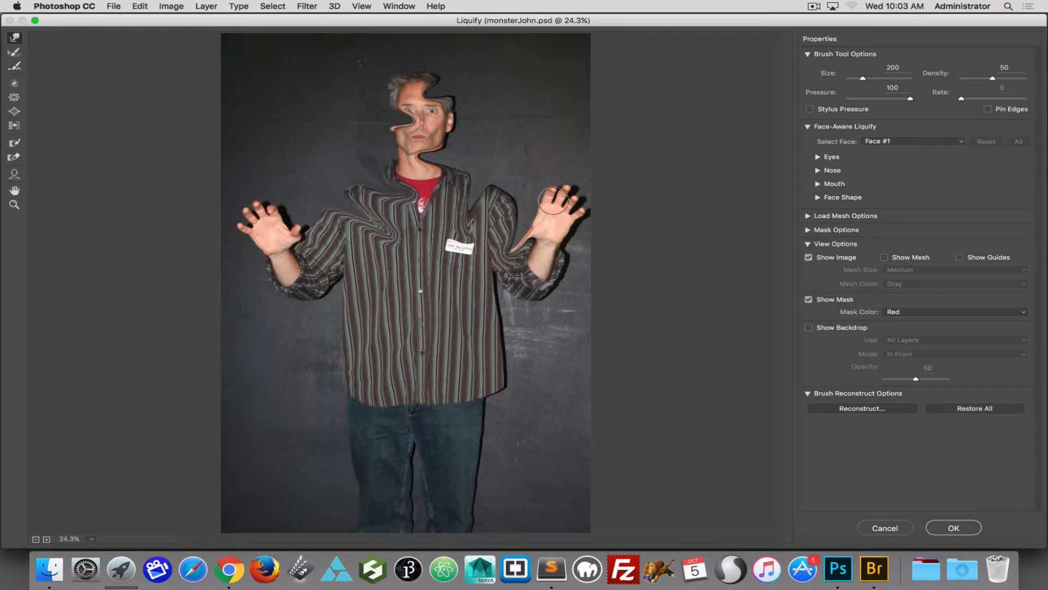
# - Stretch the fingers of both hands outward into long points and apply the Liquify distortion
pyautogui.moveTo(554, 201); pyautogui.dragTo(547, 140)
pyautogui.moveTo(566, 192); pyautogui.dragTo(582, 147)
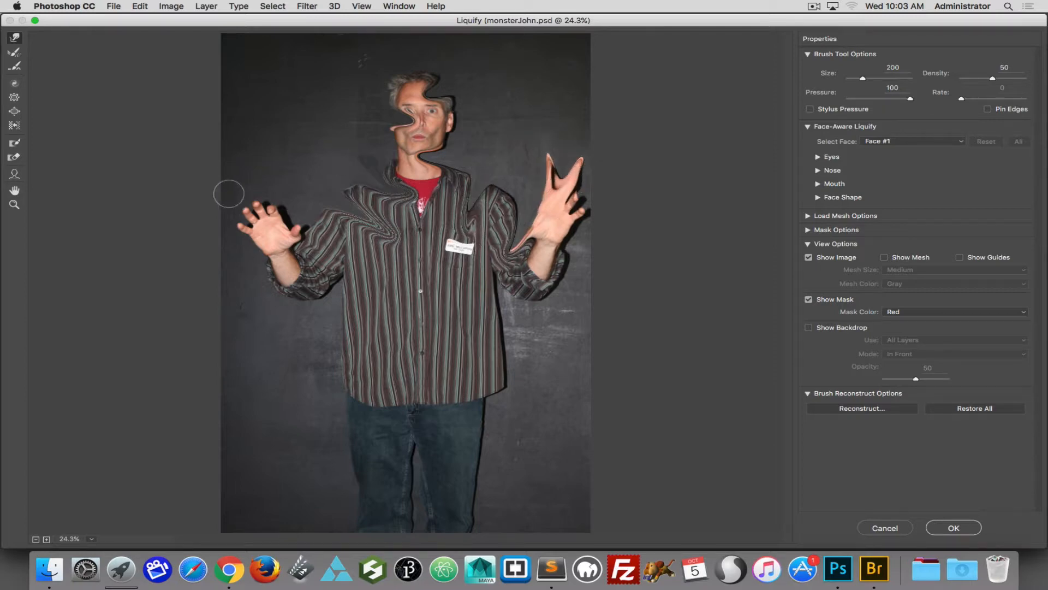
pyautogui.moveTo(254, 211); pyautogui.dragTo(235, 179)
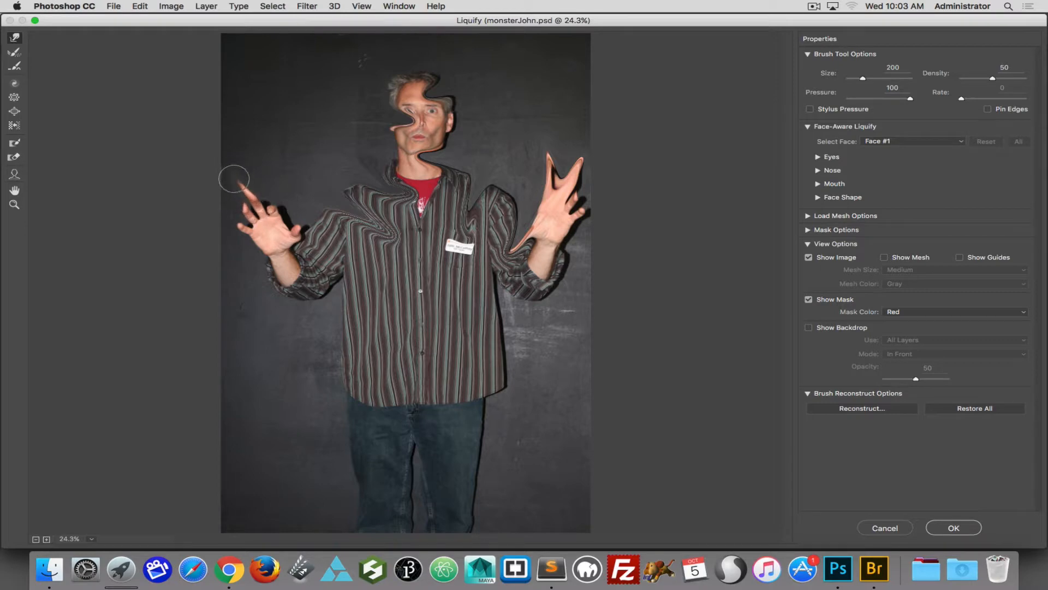
pyautogui.moveTo(248, 213); pyautogui.dragTo(225, 193)
pyautogui.moveTo(245, 227); pyautogui.dragTo(217, 210)
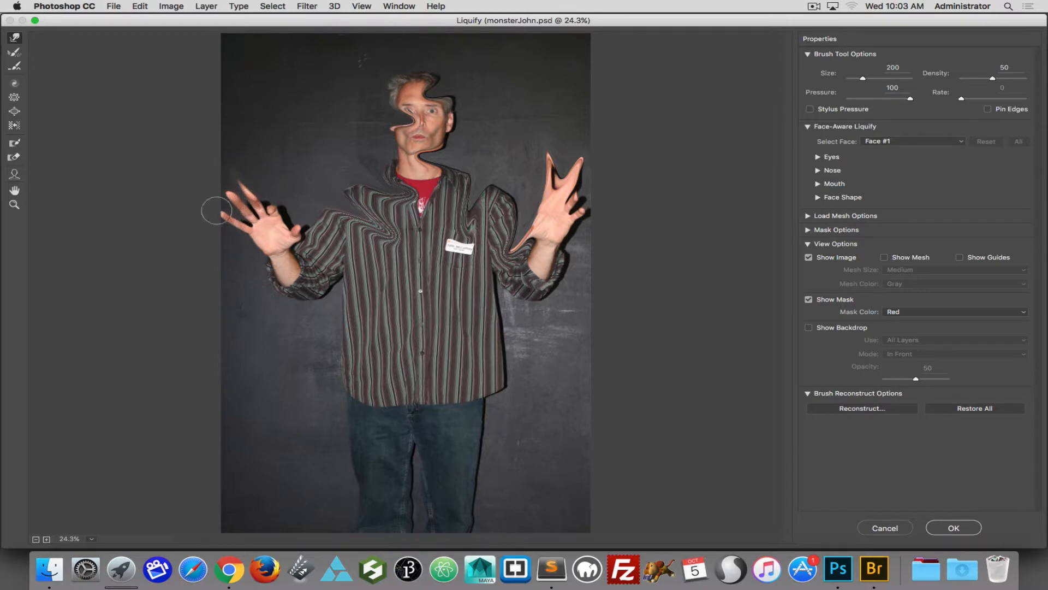
pyautogui.moveTo(282, 221); pyautogui.dragTo(265, 167)
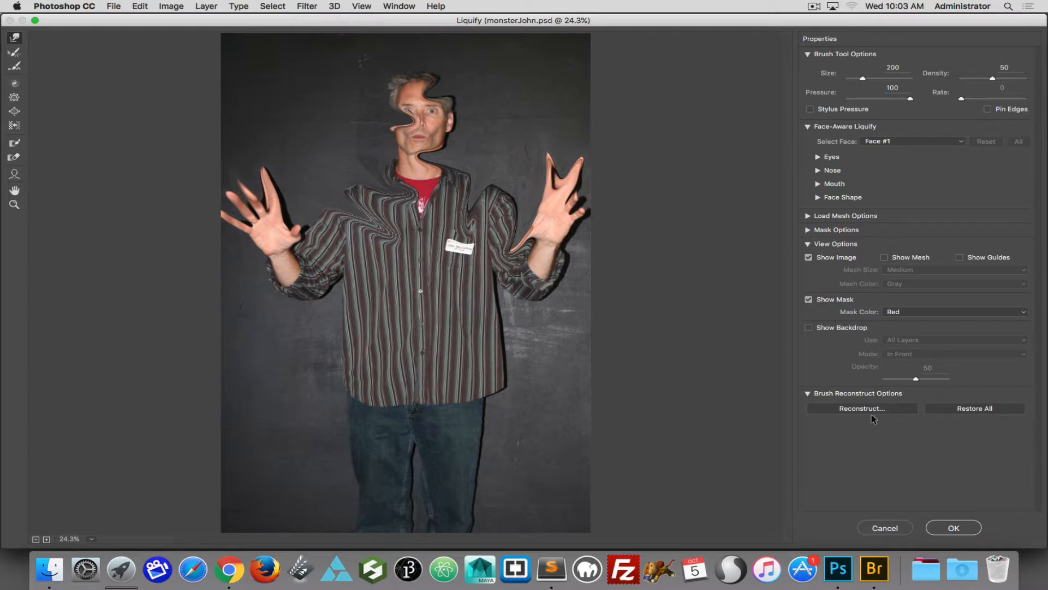
pyautogui.click(953, 527)
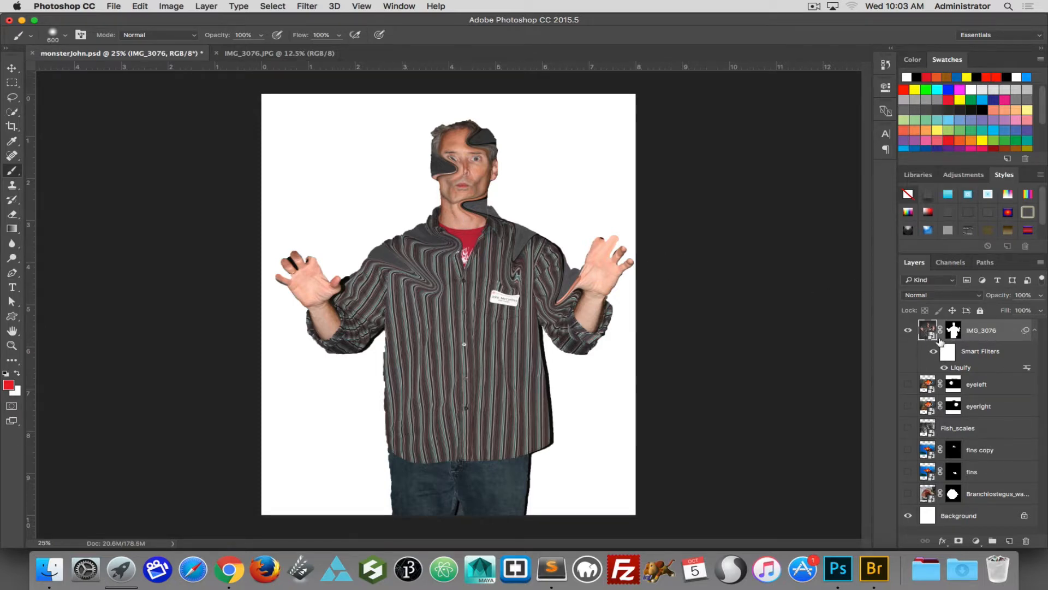
# - Reopen the Liquify smart filter on IMG_3076 and restore all of its distortions
pyautogui.doubleClick(961, 368)
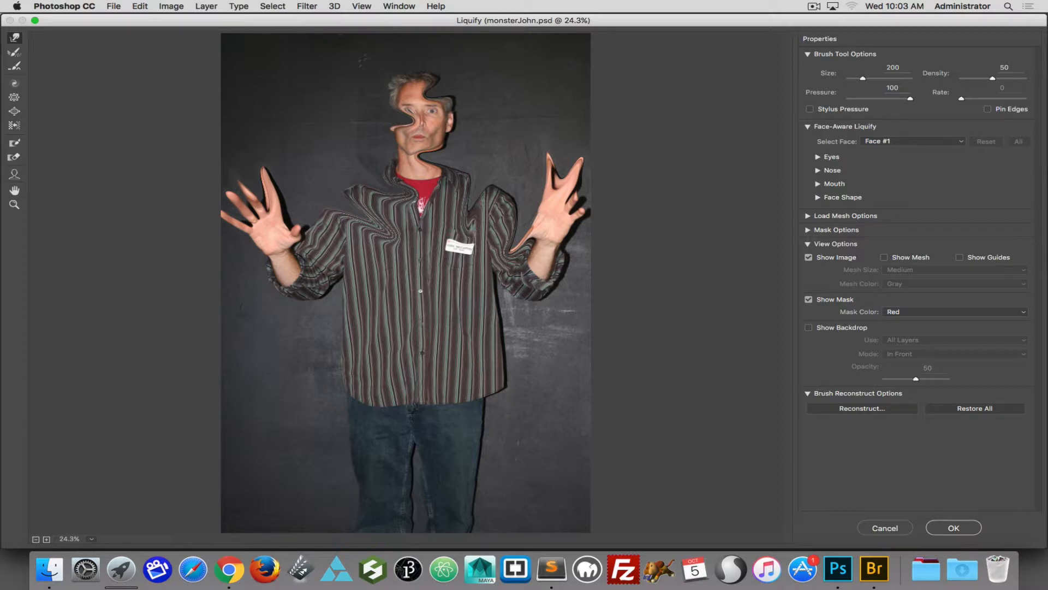
pyautogui.press('Return')
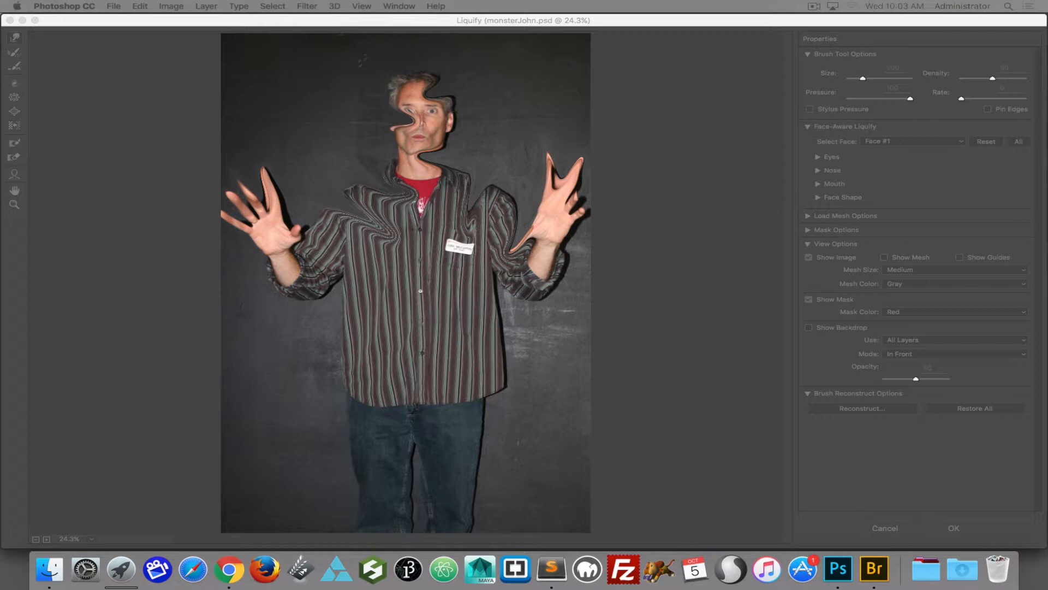
pyautogui.click(669, 256)
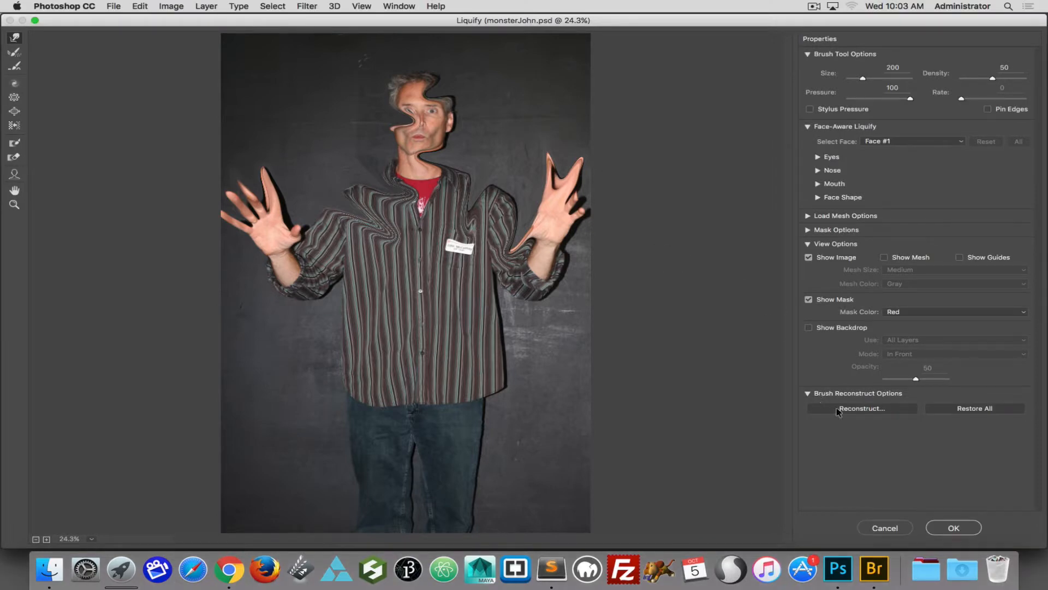
pyautogui.click(977, 408)
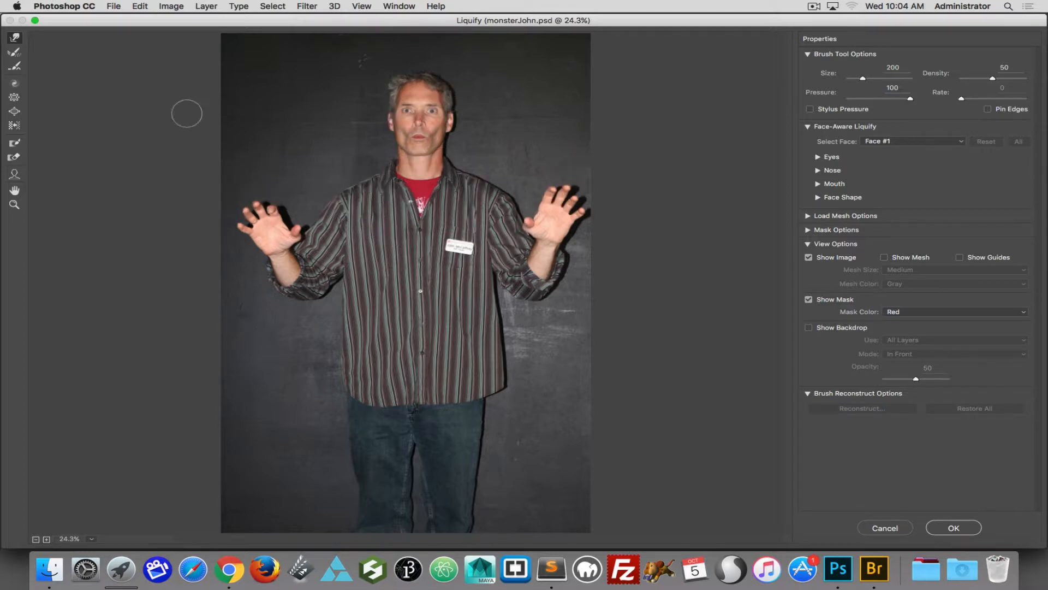
# - Enlarge the head with a size 800 Bloat brush and apply the Liquify changes
pyautogui.click(15, 111)
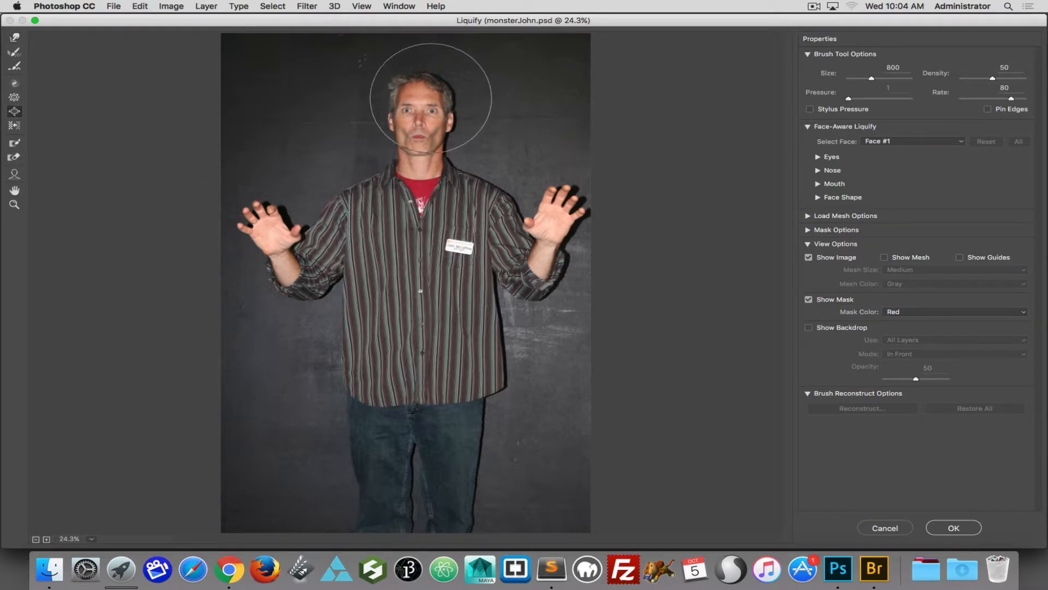
pyautogui.click(414, 95)
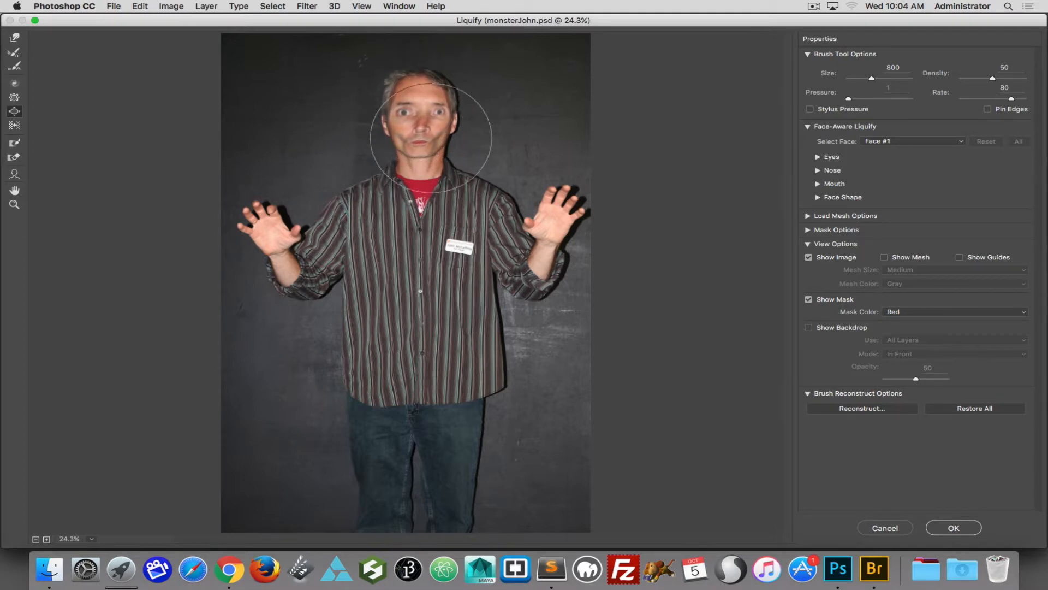
pyautogui.click(952, 528)
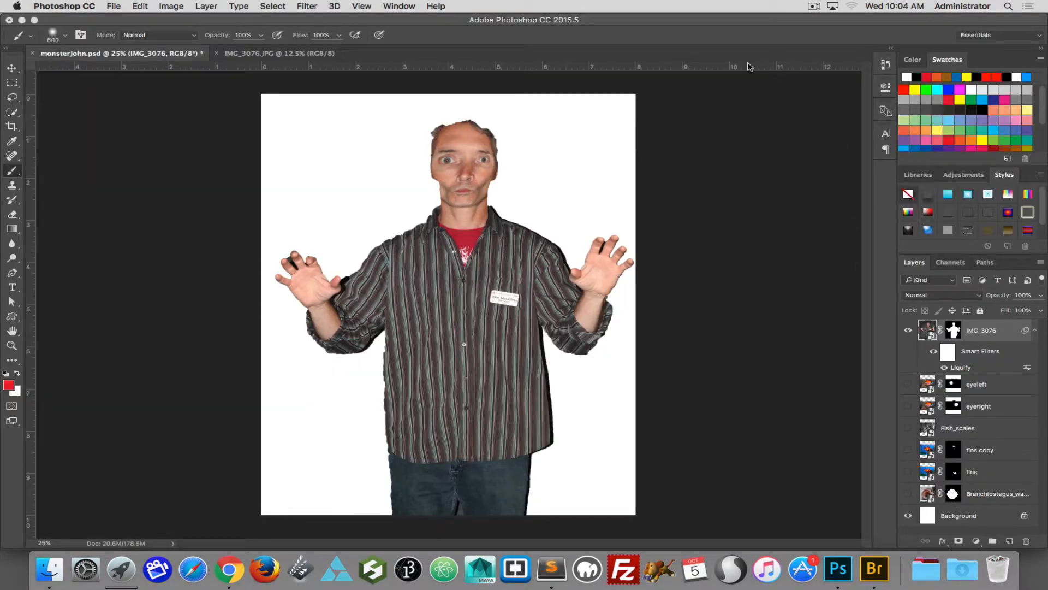
# - Add a Gaussian Blur smart filter with a radius of 44.4 pixels to the IMG_3076 layer
pyautogui.click(273, 6)
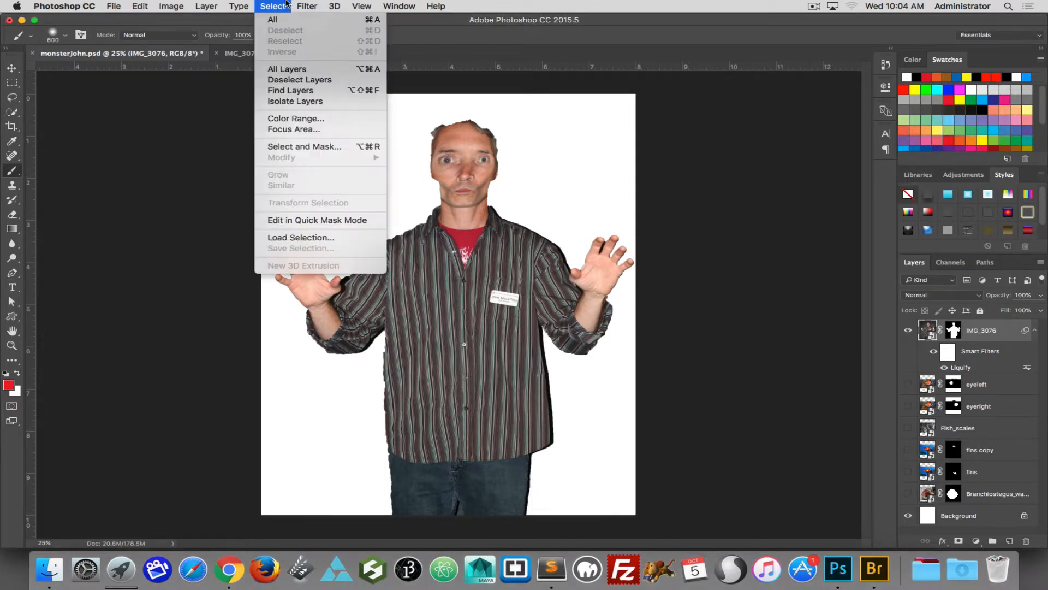
pyautogui.moveTo(304, 5)
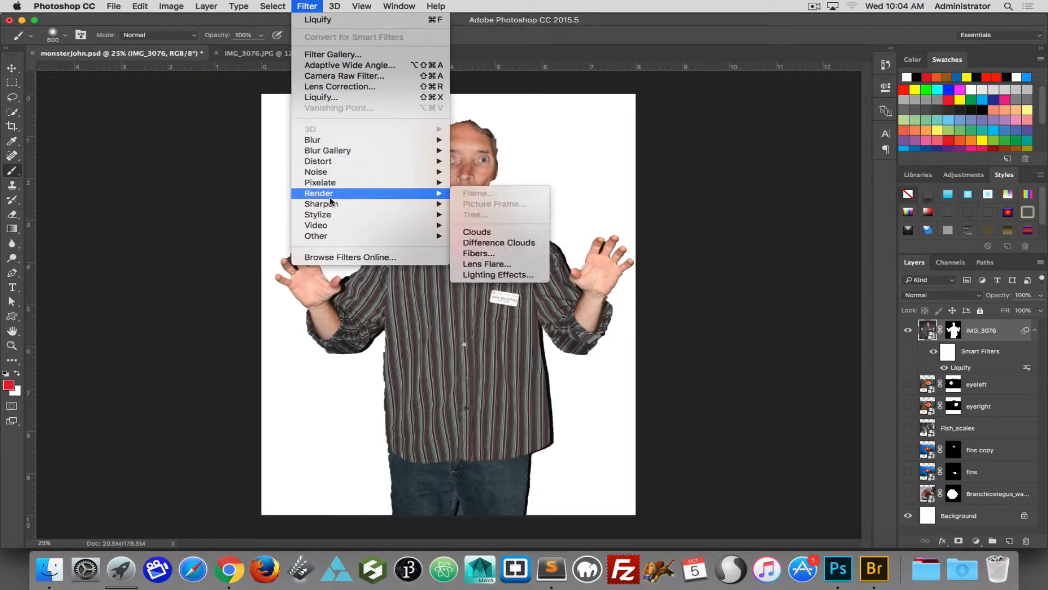
pyautogui.moveTo(329, 208)
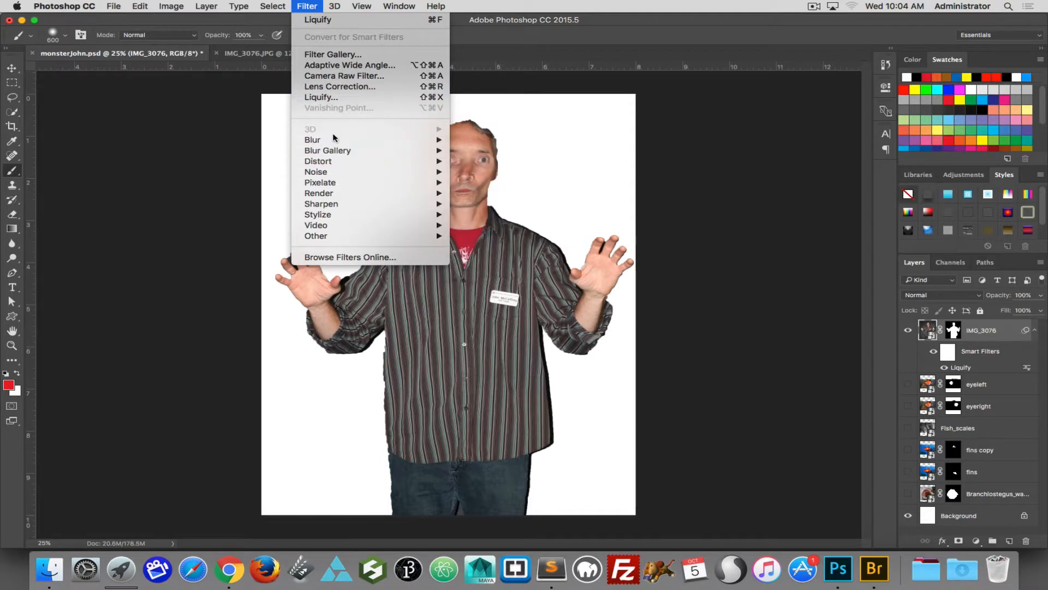
pyautogui.moveTo(335, 141)
pyautogui.click(486, 182)
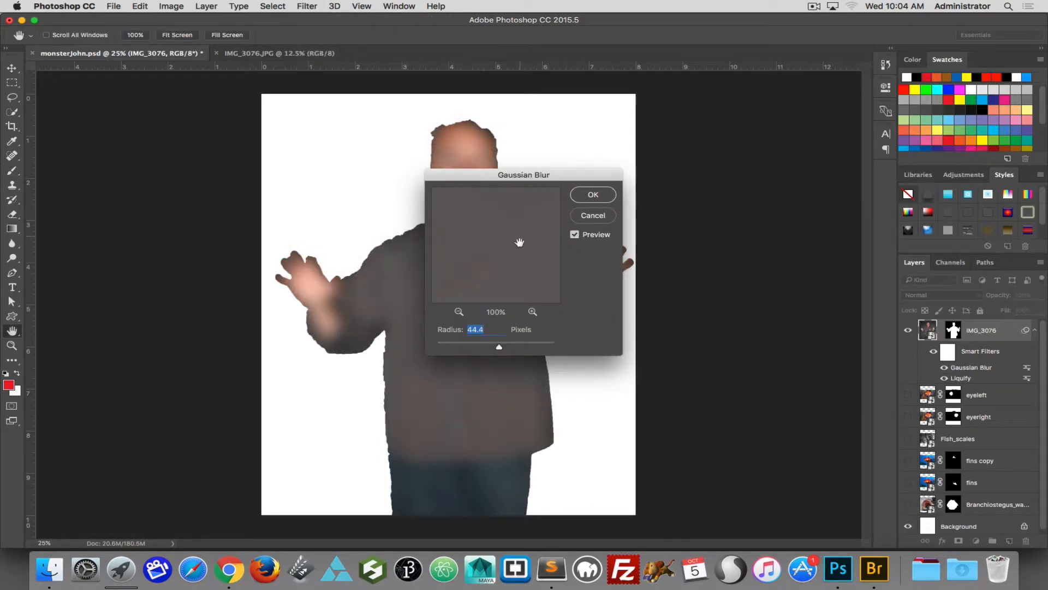
pyautogui.click(593, 195)
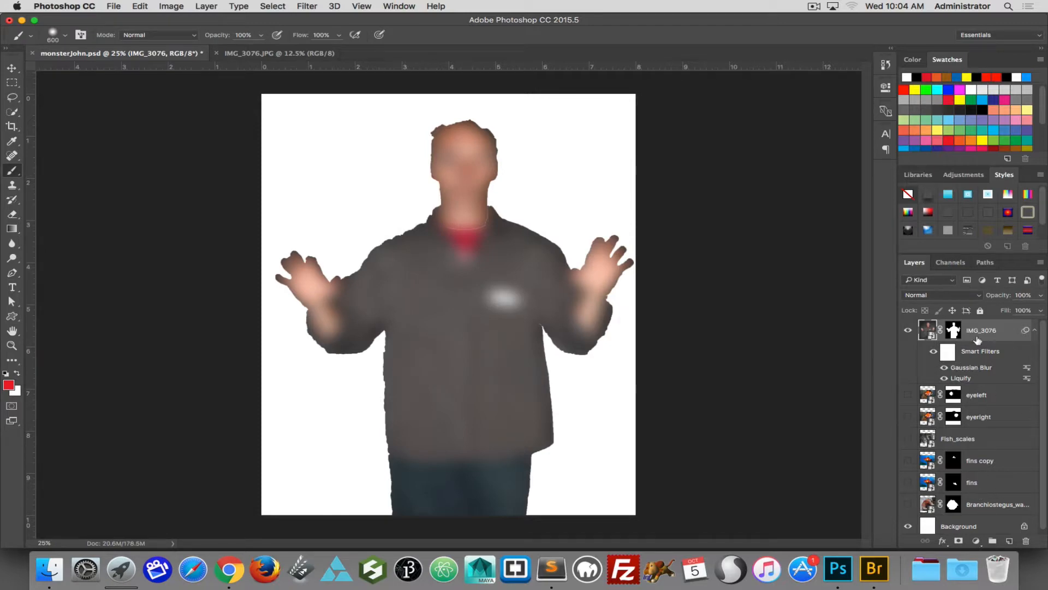
# - Toggle the smart filters off and on, and reduce the Gaussian Blur radius to a slight blur
pyautogui.click(934, 353)
pyautogui.click(934, 352)
pyautogui.doubleClick(972, 368)
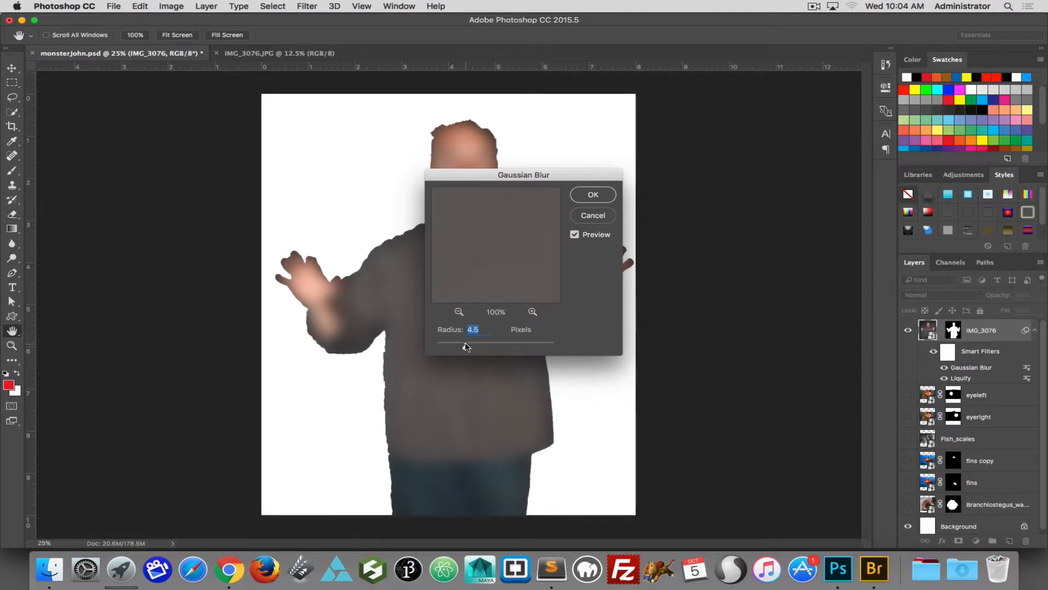
pyautogui.moveTo(466, 347); pyautogui.dragTo(452, 345)
pyautogui.click(594, 195)
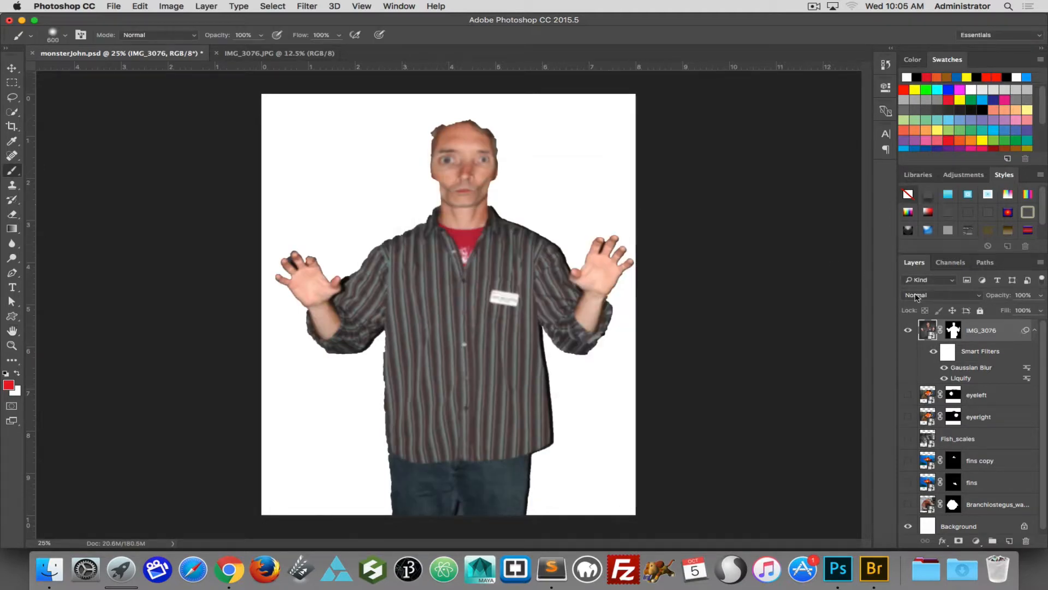
# - Clear the smart filters from the IMG_3076 layer and rasterize the layer
pyautogui.click(935, 354)
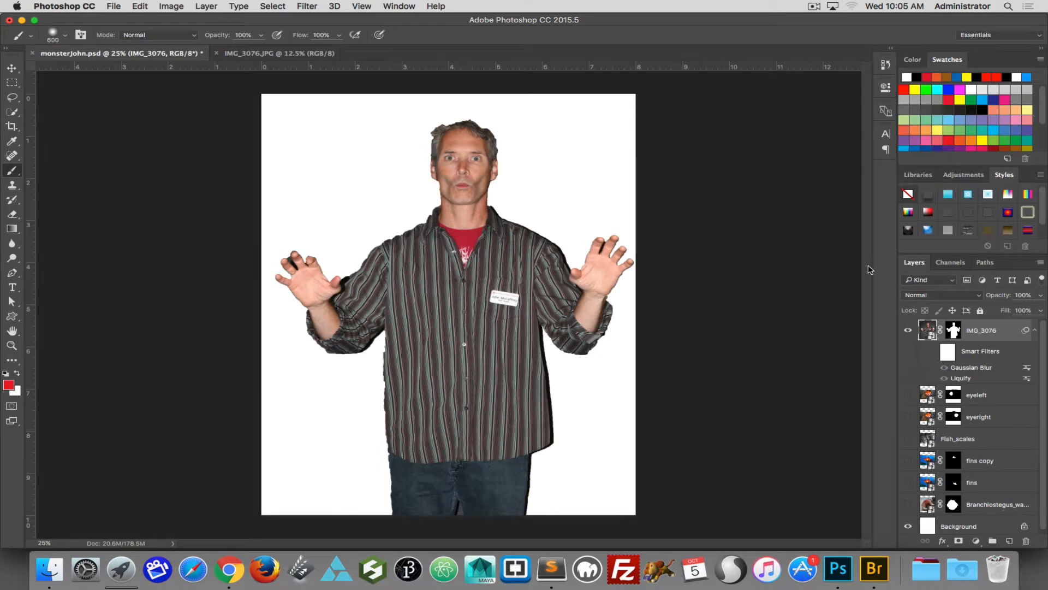
pyautogui.rightClick(923, 331)
pyautogui.click(994, 350)
pyautogui.rightClick(993, 354)
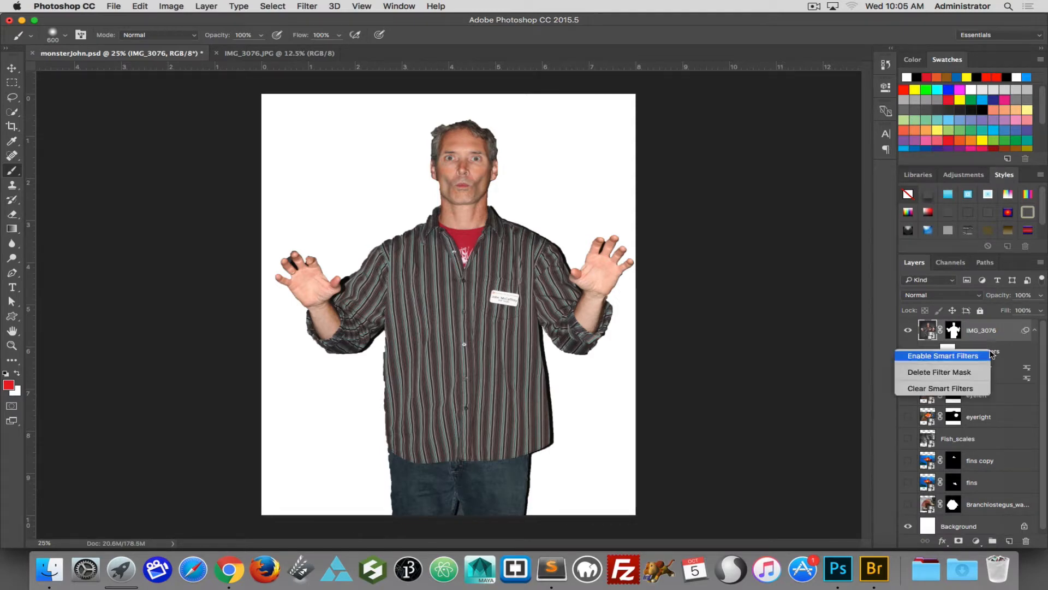
pyautogui.click(967, 389)
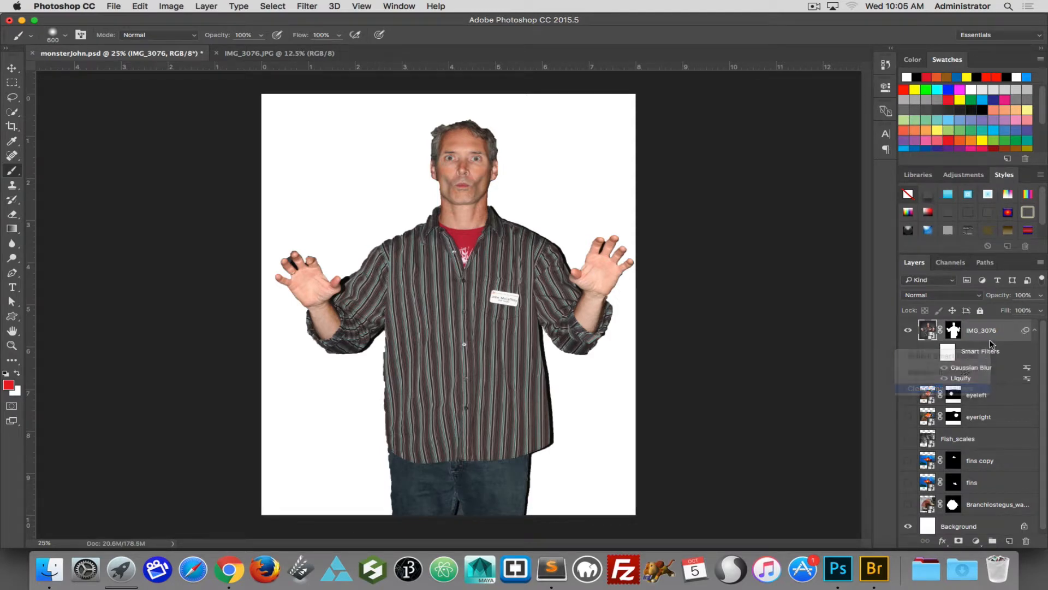
pyautogui.rightClick(993, 334)
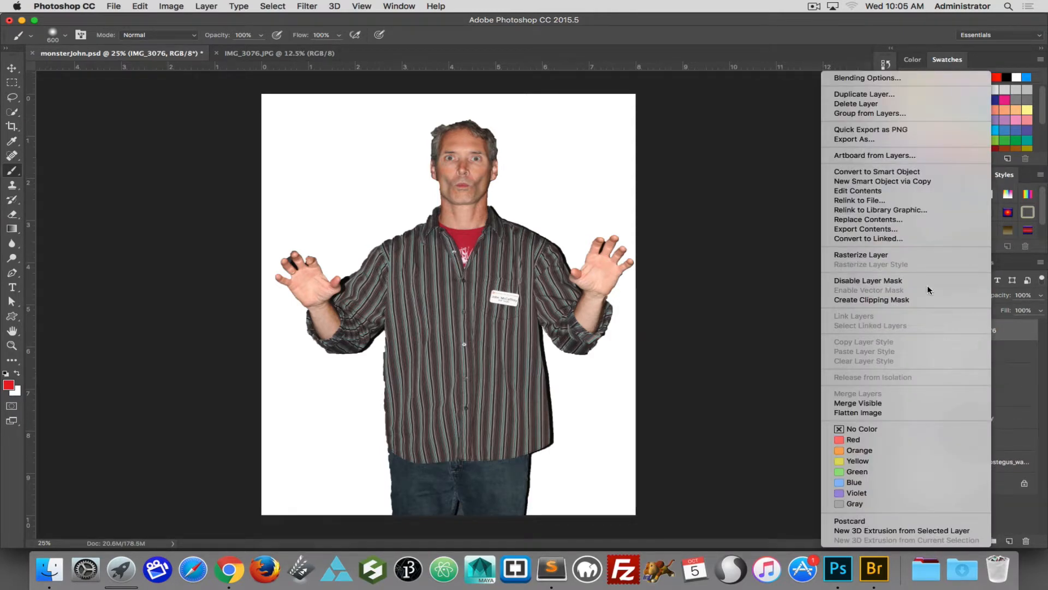
pyautogui.click(896, 259)
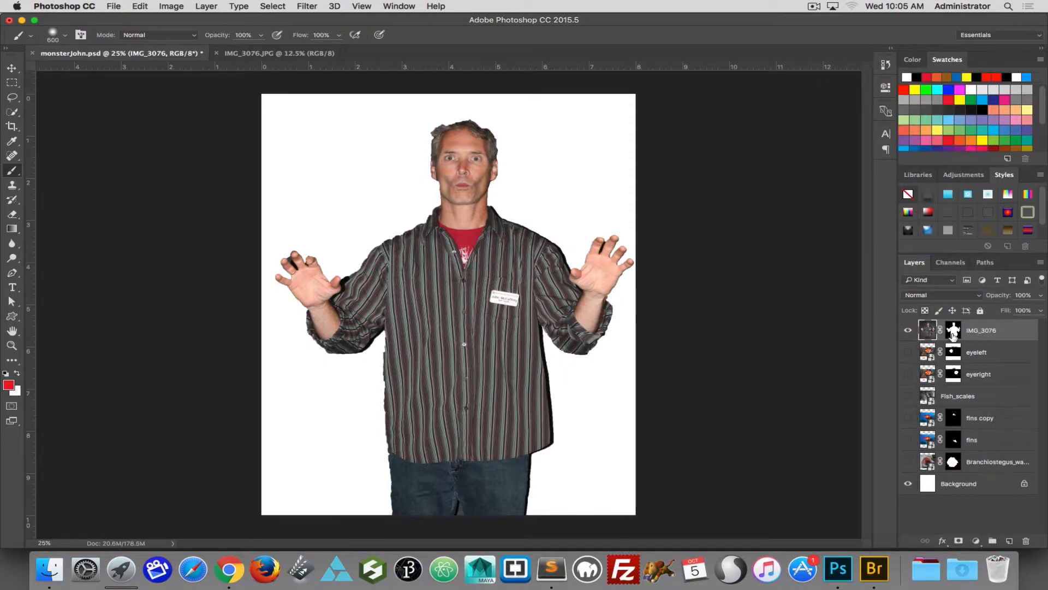
# - Apply a Gaussian Blur with a radius of 19.0 pixels directly to the rasterized IMG_3076 layer
pyautogui.click(308, 6)
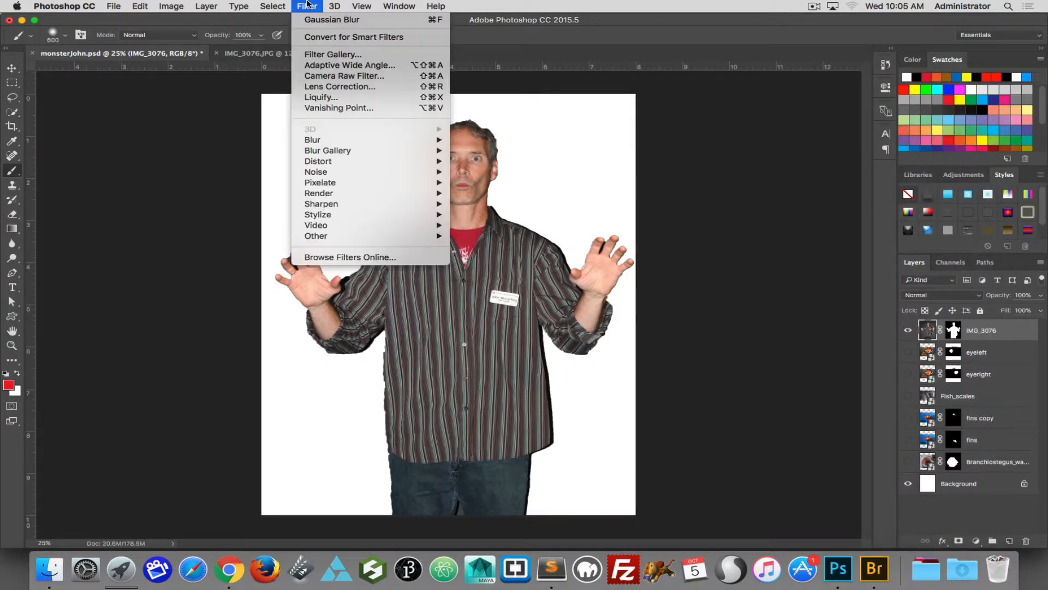
pyautogui.moveTo(333, 140)
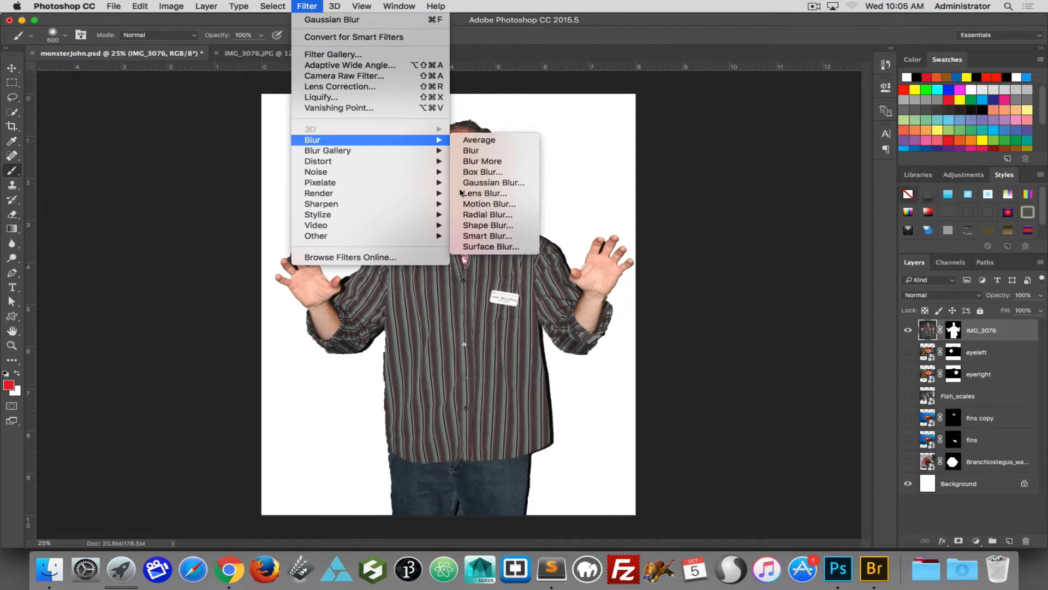
pyautogui.click(473, 182)
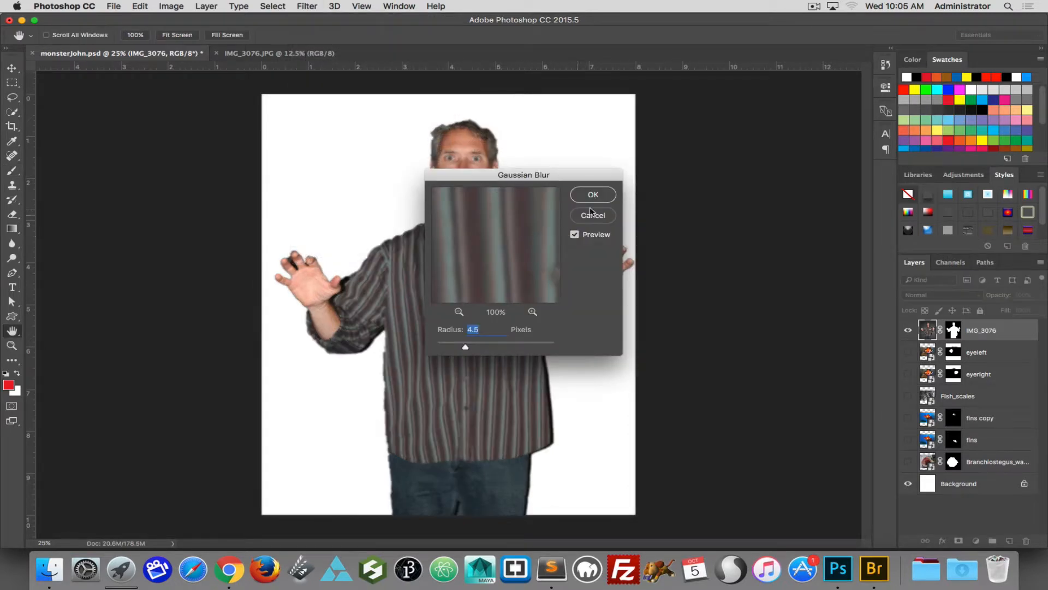
pyautogui.click(487, 347)
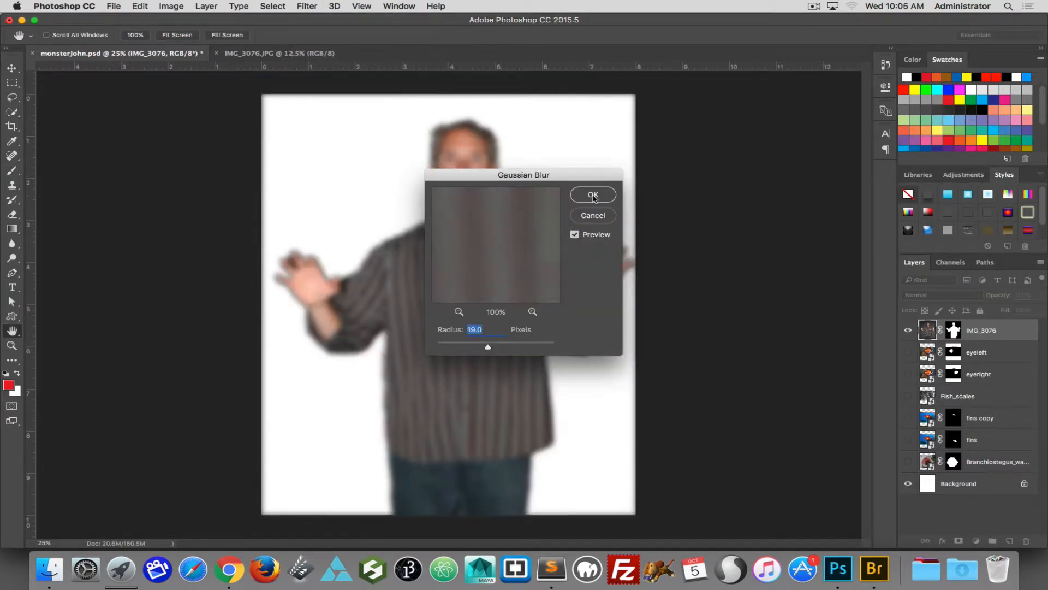
pyautogui.click(593, 195)
pyautogui.press('b')
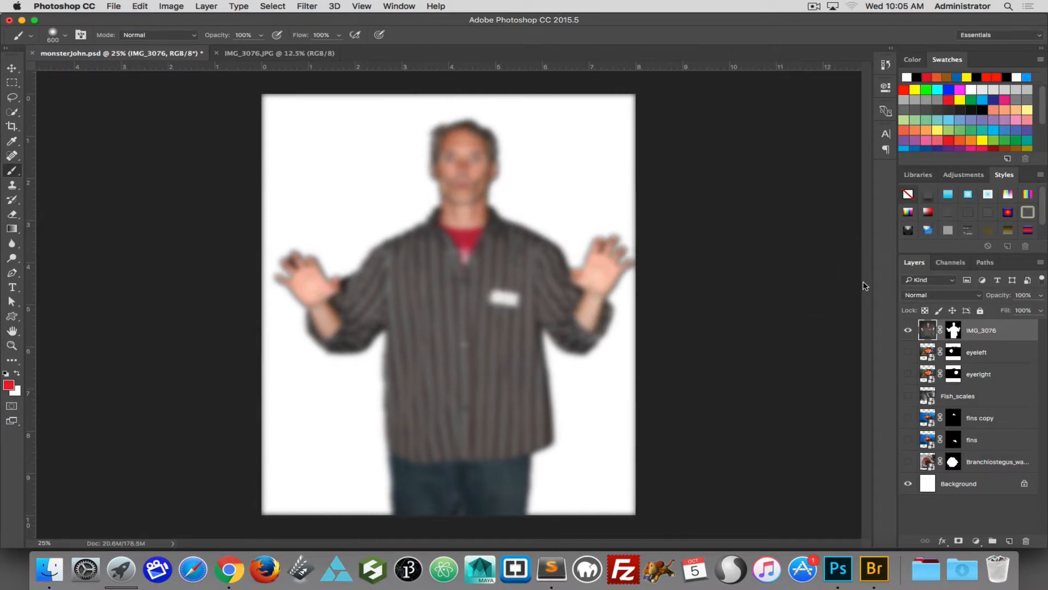
# - Bloat the head of the blurred IMG_3076 layer with Liquify and apply the changes
pyautogui.click(308, 6)
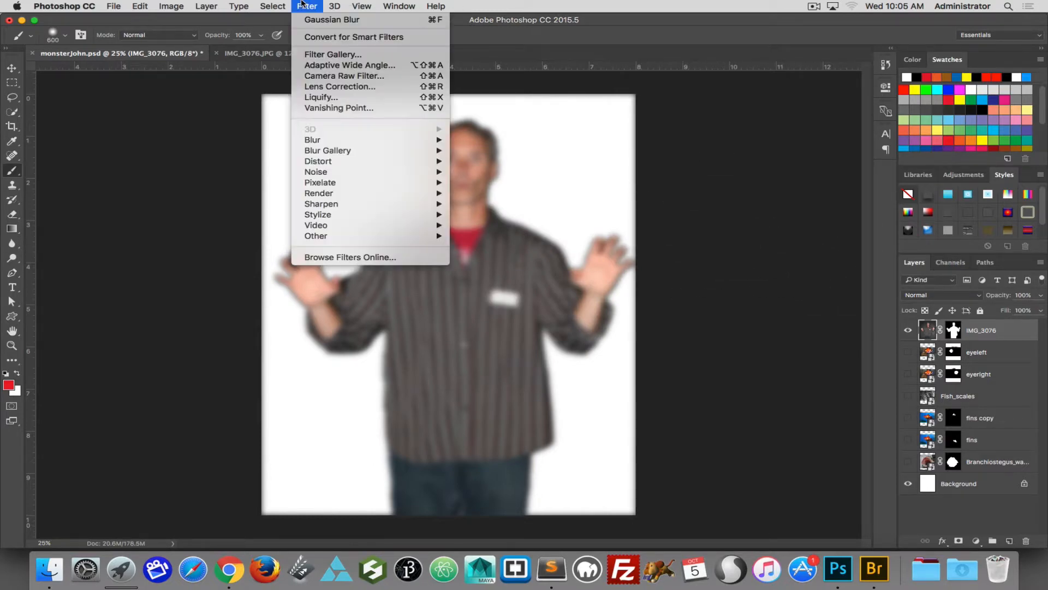
pyautogui.click(322, 96)
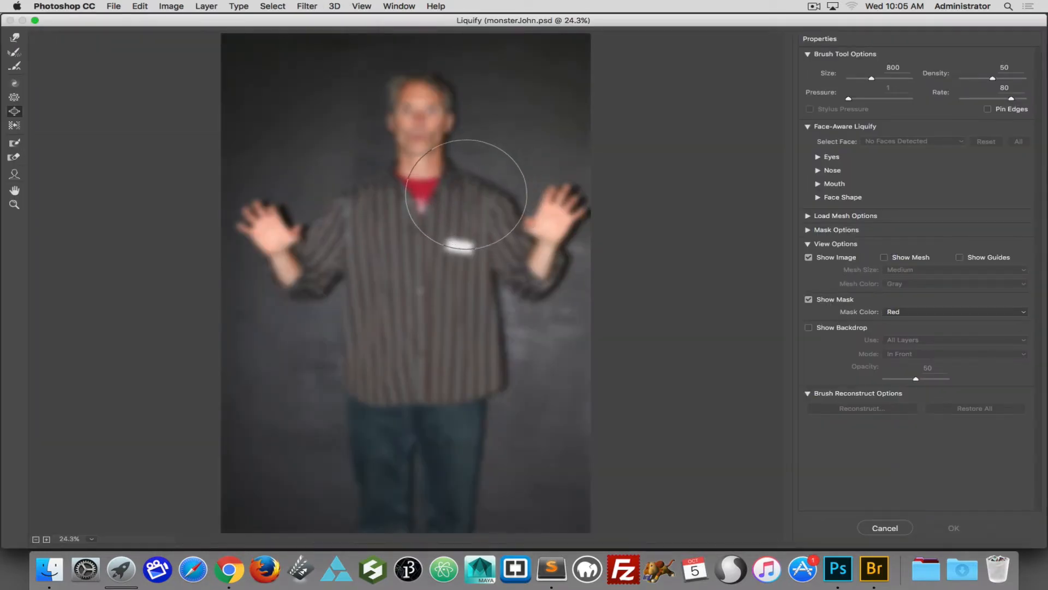
pyautogui.moveTo(418, 134)
pyautogui.mouseDown()
pyautogui.moveTo(443, 108)
pyautogui.moveTo(394, 104)
pyautogui.moveTo(399, 170)
pyautogui.moveTo(464, 137)
pyautogui.moveTo(397, 116)
pyautogui.mouseUp()
pyautogui.click(962, 531)
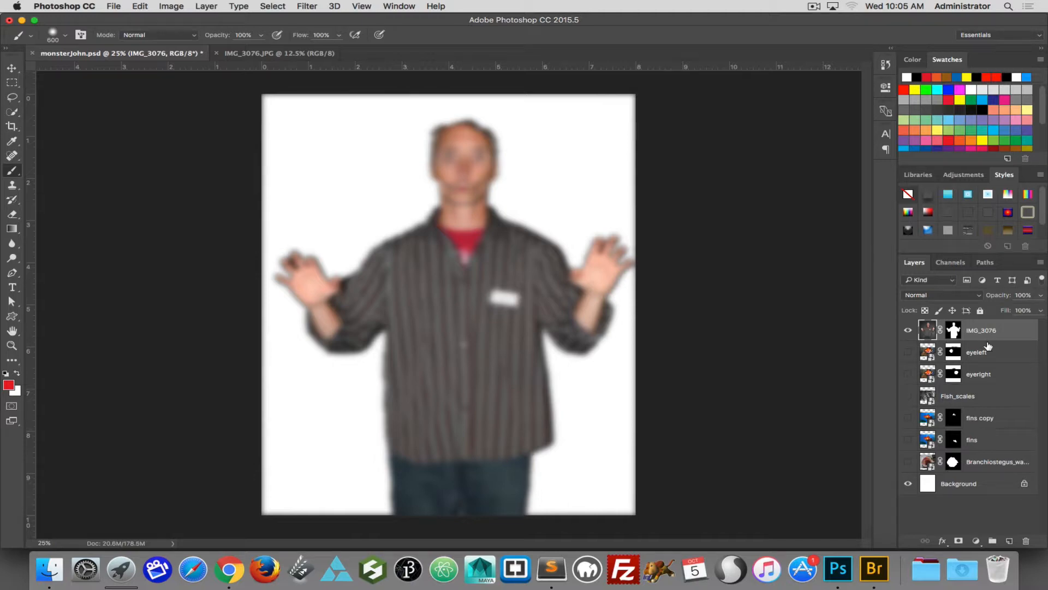
pyautogui.click(313, 5)
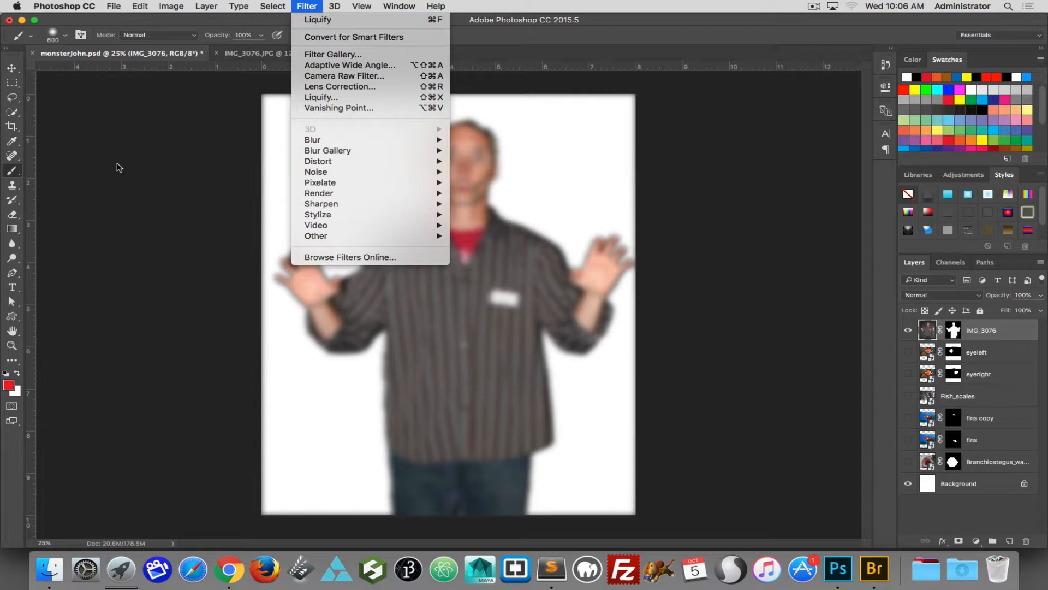
pyautogui.click(119, 167)
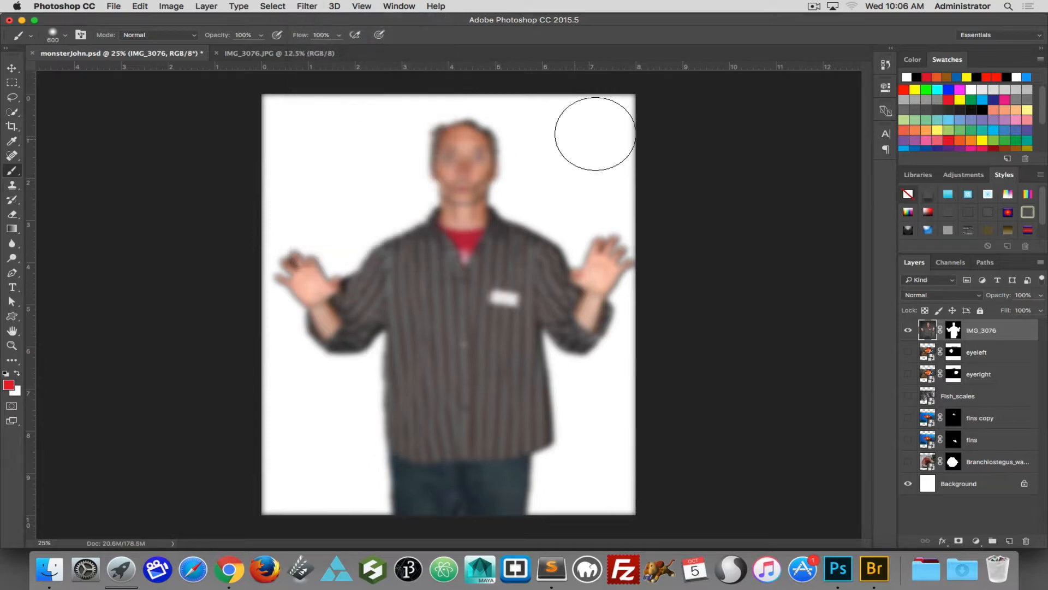
pyautogui.click(950, 175)
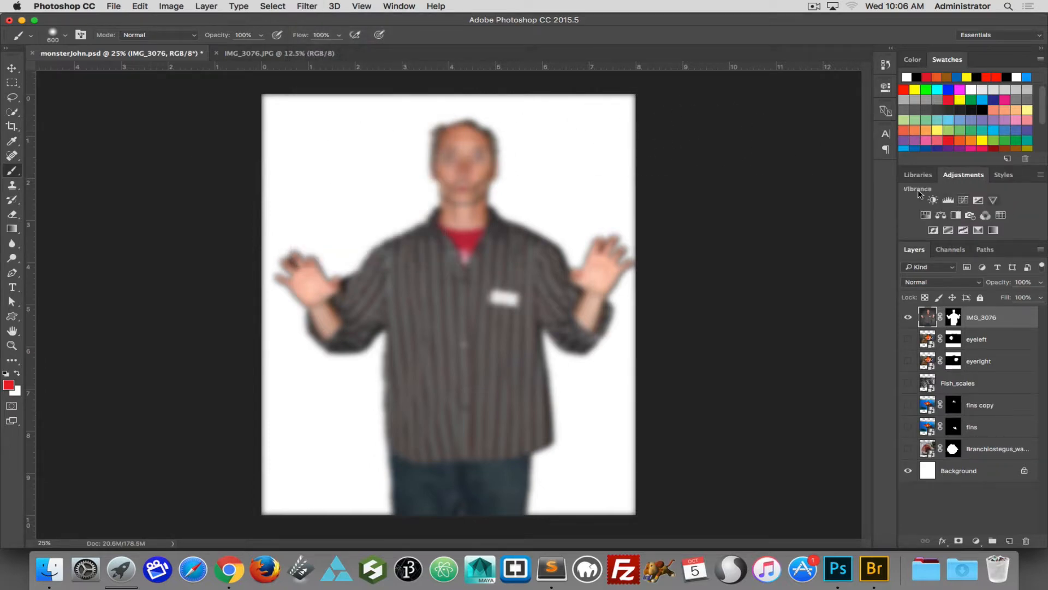
pyautogui.click(179, 6)
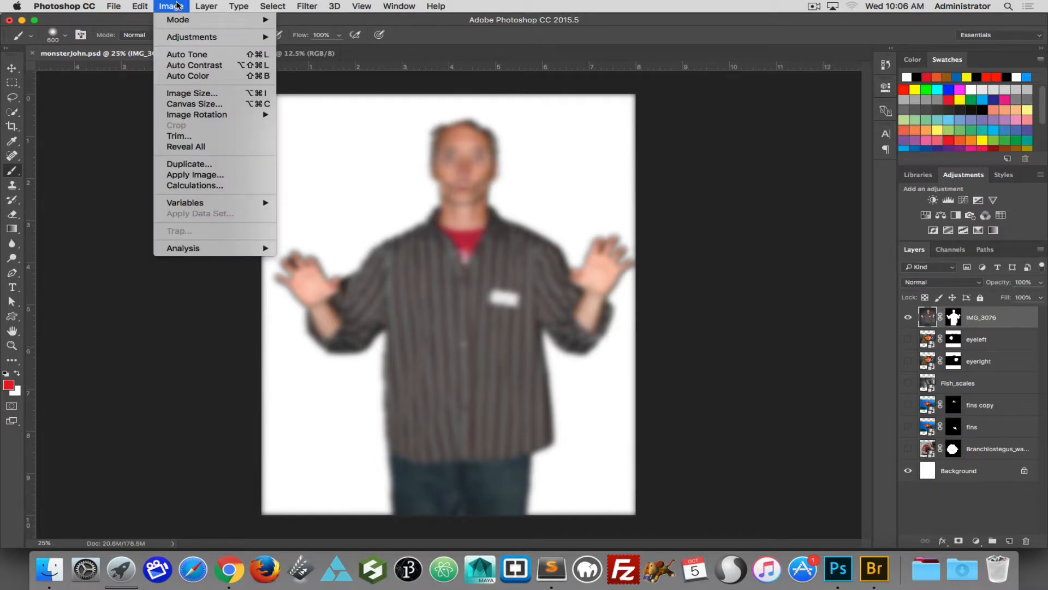
pyautogui.moveTo(182, 42)
pyautogui.moveTo(257, 38)
pyautogui.click(484, 26)
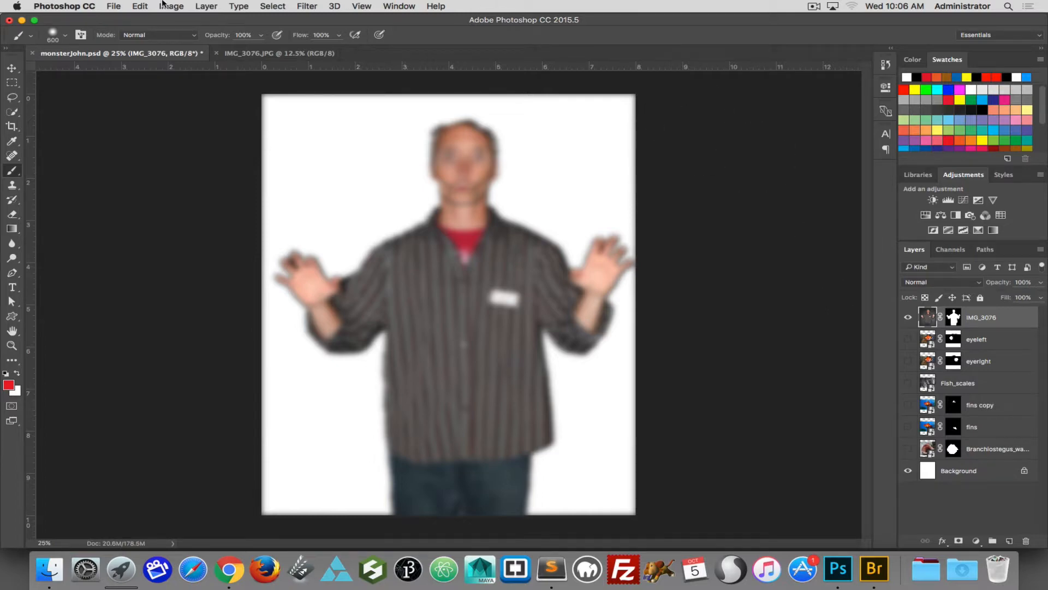
pyautogui.click(140, 5)
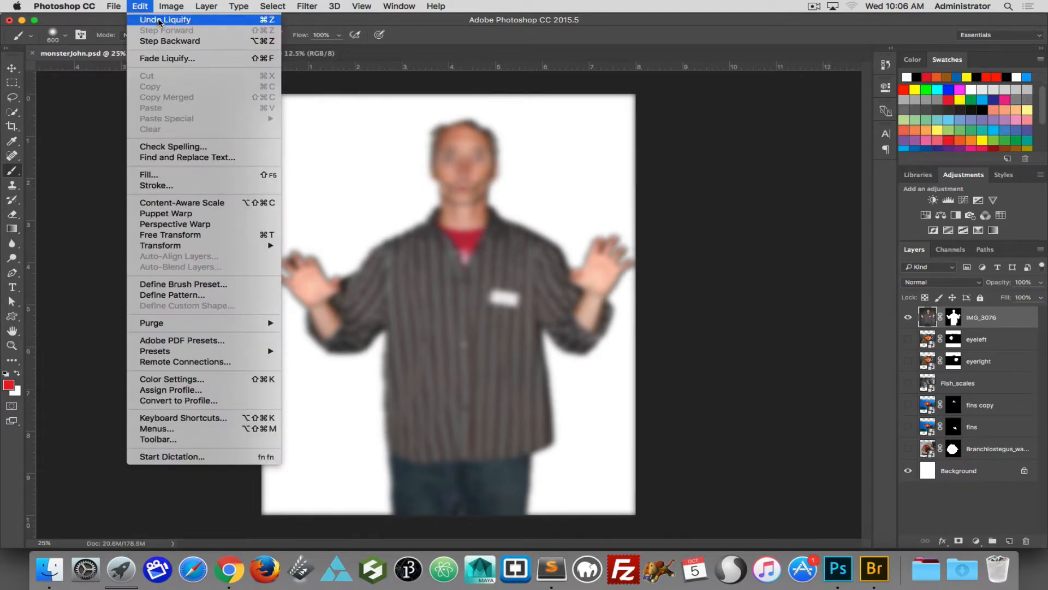
pyautogui.click(183, 41)
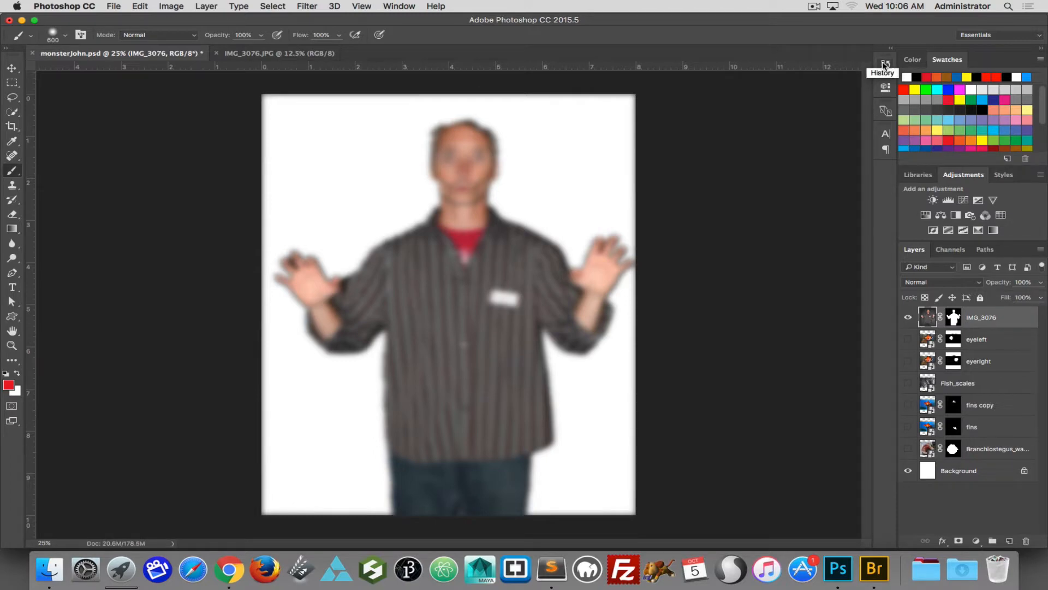
# - Revert the document through its history to the last Brush Tool state before the first Liquify
pyautogui.click(885, 65)
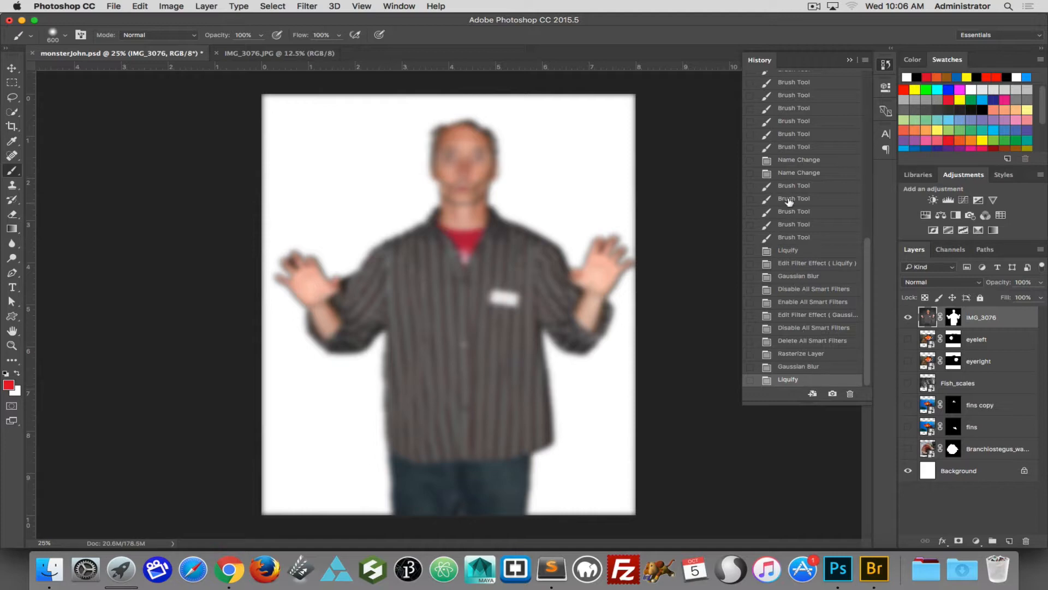
pyautogui.moveTo(869, 254)
pyautogui.mouseDown()
pyautogui.moveTo(855, 119)
pyautogui.moveTo(855, 290)
pyautogui.mouseUp()
pyautogui.click(812, 341)
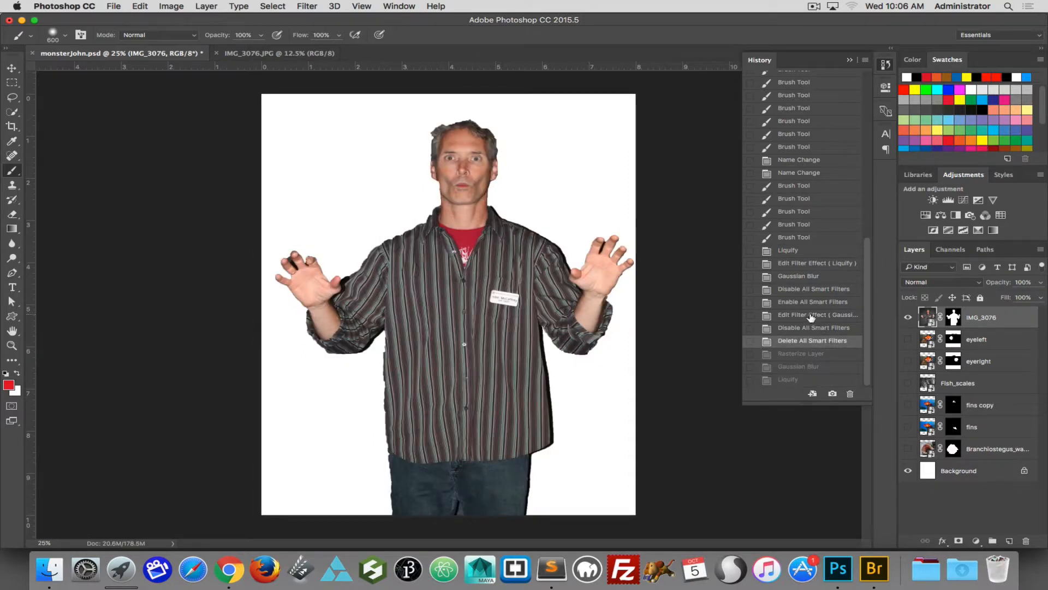
pyautogui.click(795, 276)
pyautogui.click(793, 252)
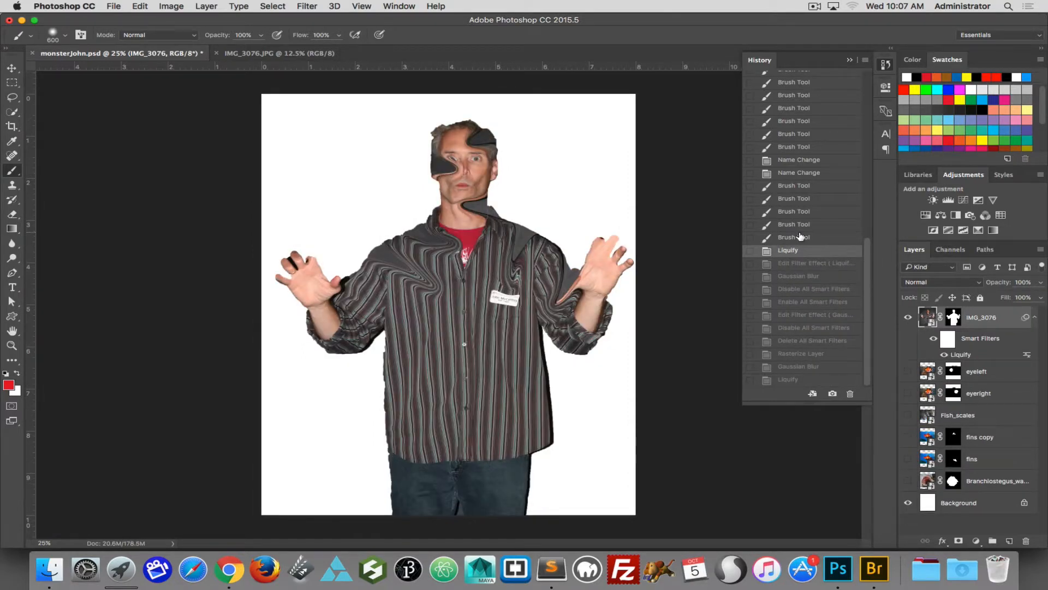
pyautogui.click(800, 238)
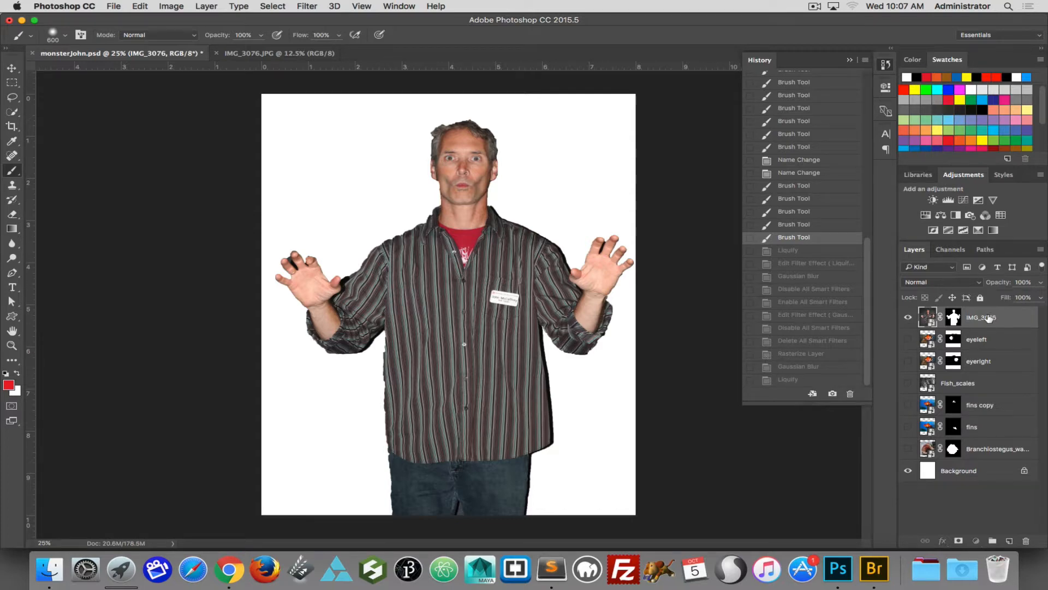
# - Move the IMG_3076 layer below the eyeright layer and show the eyeright and eyeleft layers
pyautogui.moveTo(983, 321); pyautogui.dragTo(980, 367)
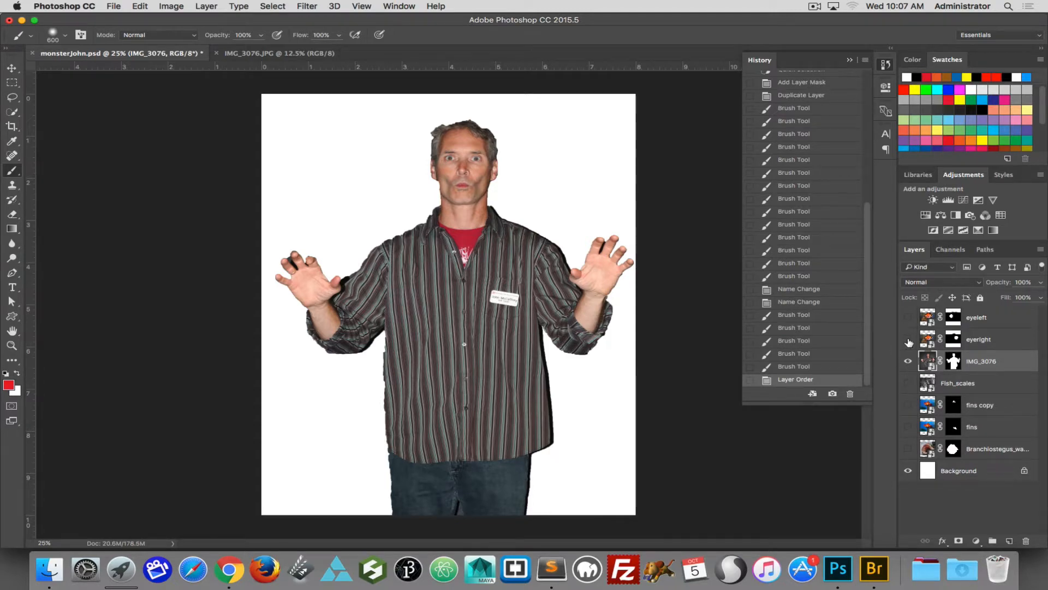
pyautogui.click(908, 340)
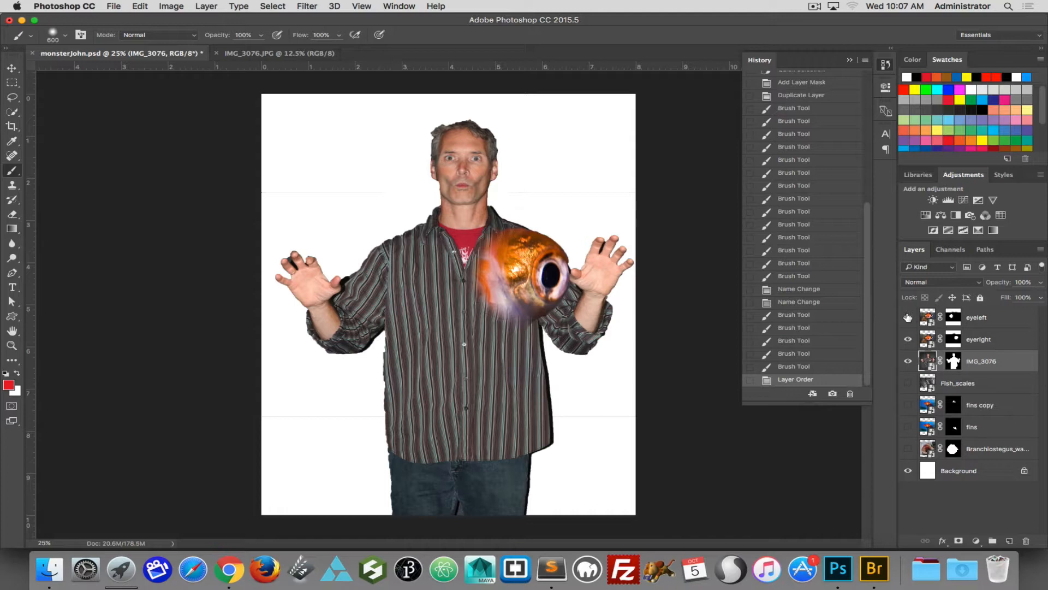
pyautogui.click(907, 316)
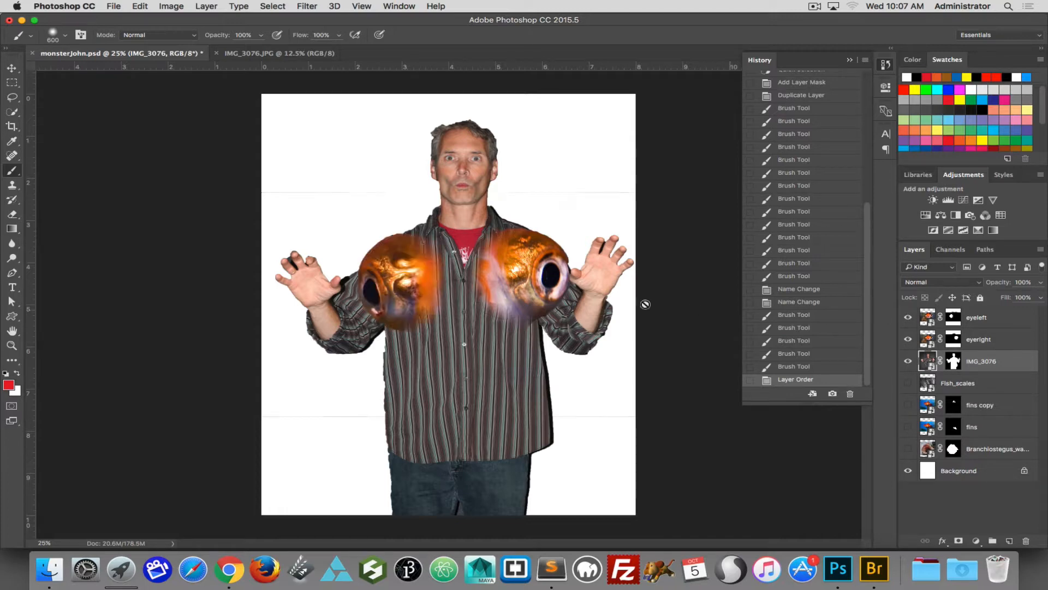
# - Set the Move tool to auto-select individual layers and show transform controls, undoing the stray move of the IMG_3076 layer
pyautogui.click(11, 67)
pyautogui.moveTo(397, 284); pyautogui.dragTo(397, 187)
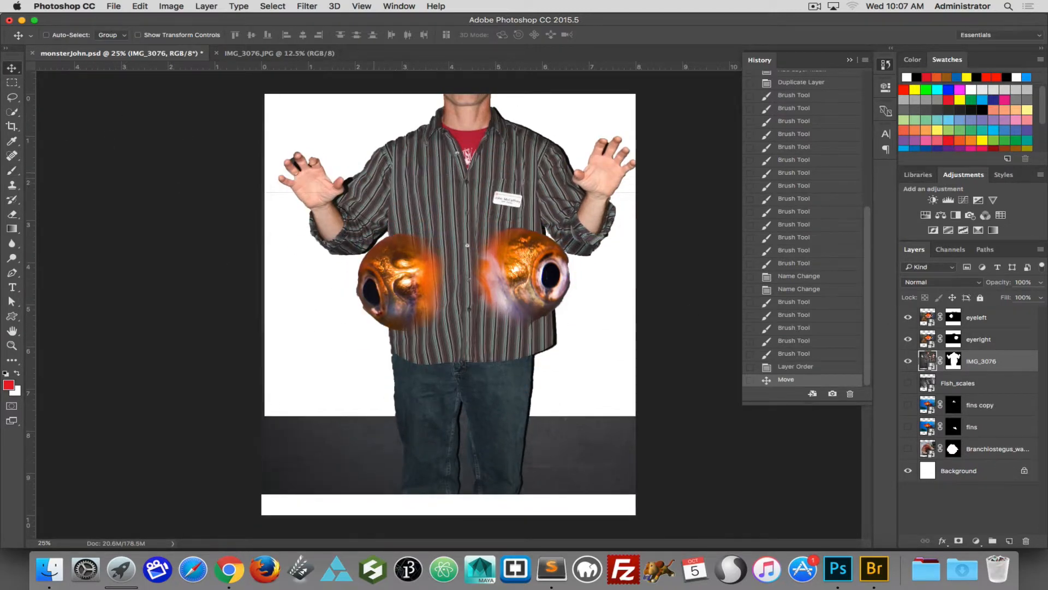
pyautogui.press('super+z')
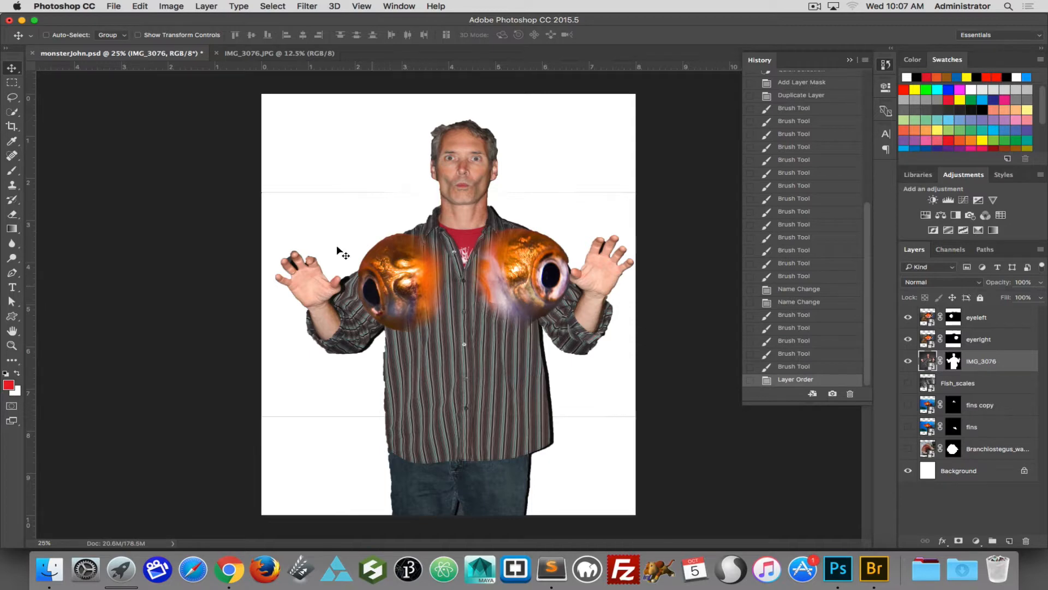
pyautogui.click(47, 36)
pyautogui.click(121, 36)
pyautogui.click(108, 45)
pyautogui.click(138, 35)
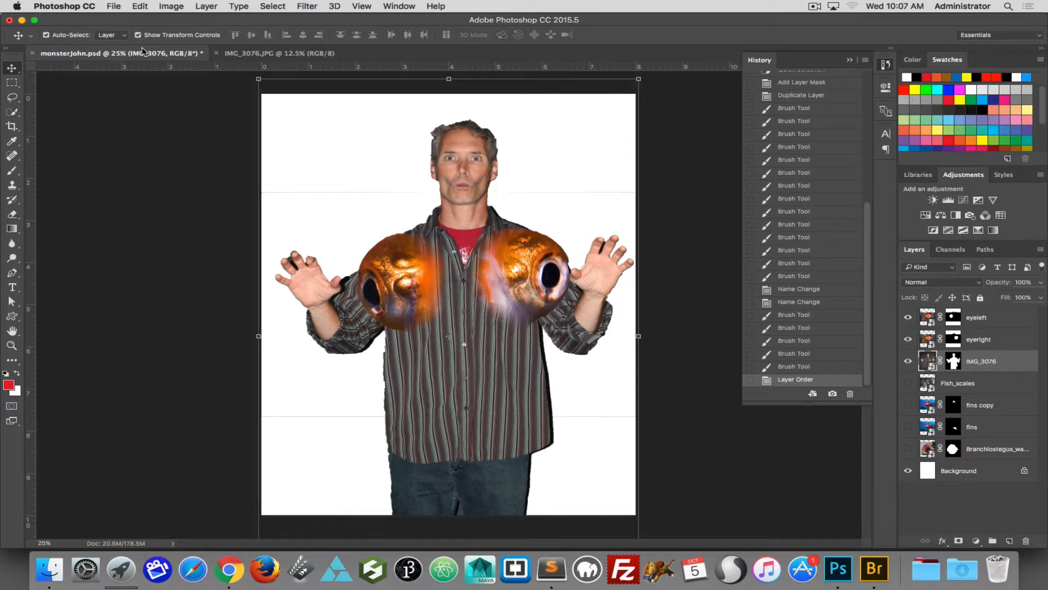
# - Hide the transform controls and move the eyeleft and eyeright fish eyes up onto either side of the man's face
pyautogui.click(388, 264)
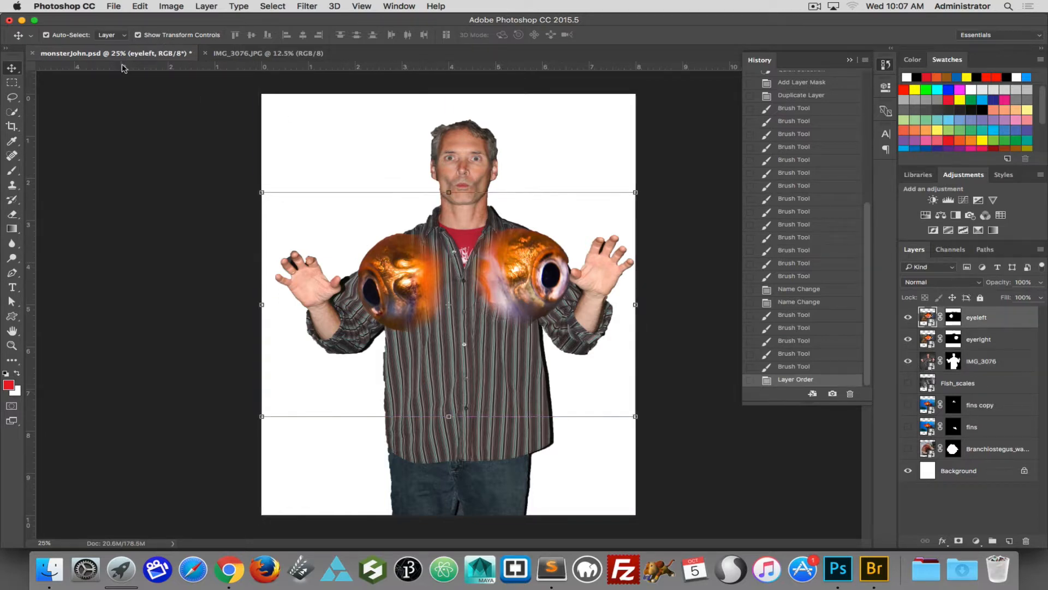
pyautogui.click(139, 35)
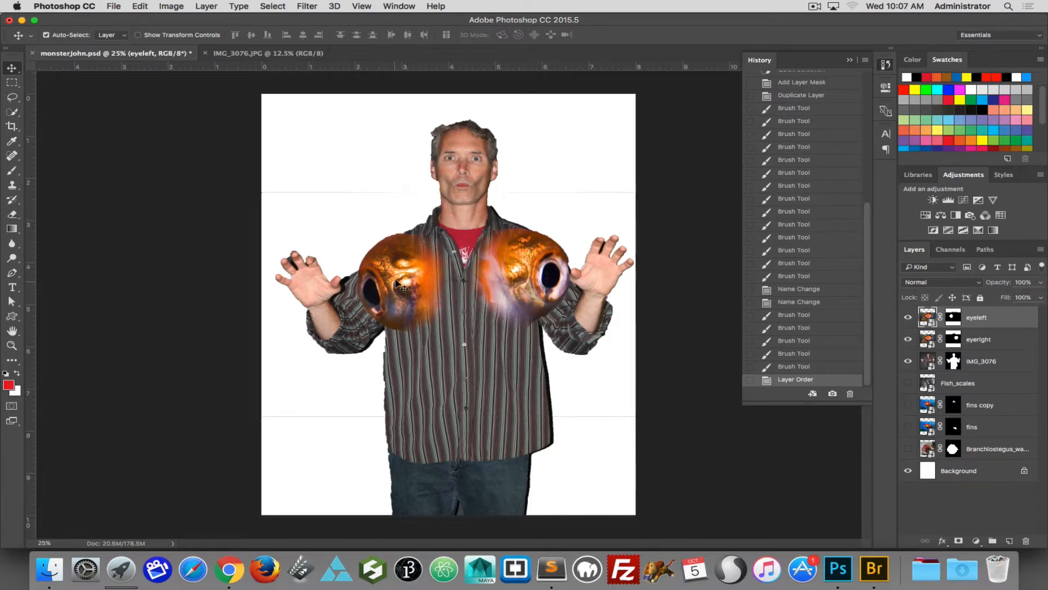
pyautogui.moveTo(386, 272); pyautogui.dragTo(412, 145)
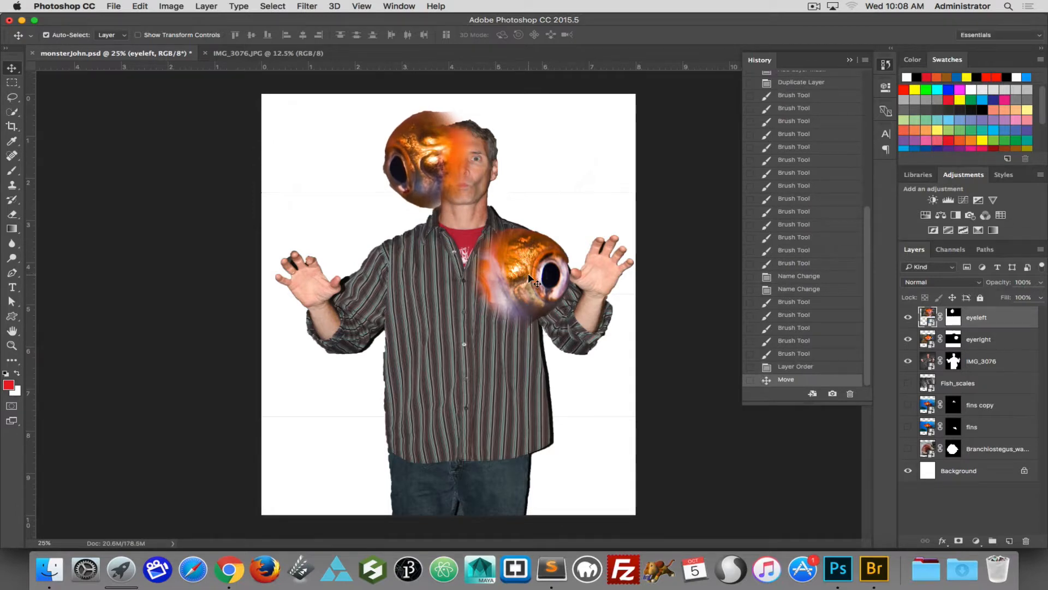
pyautogui.moveTo(529, 277); pyautogui.dragTo(509, 160)
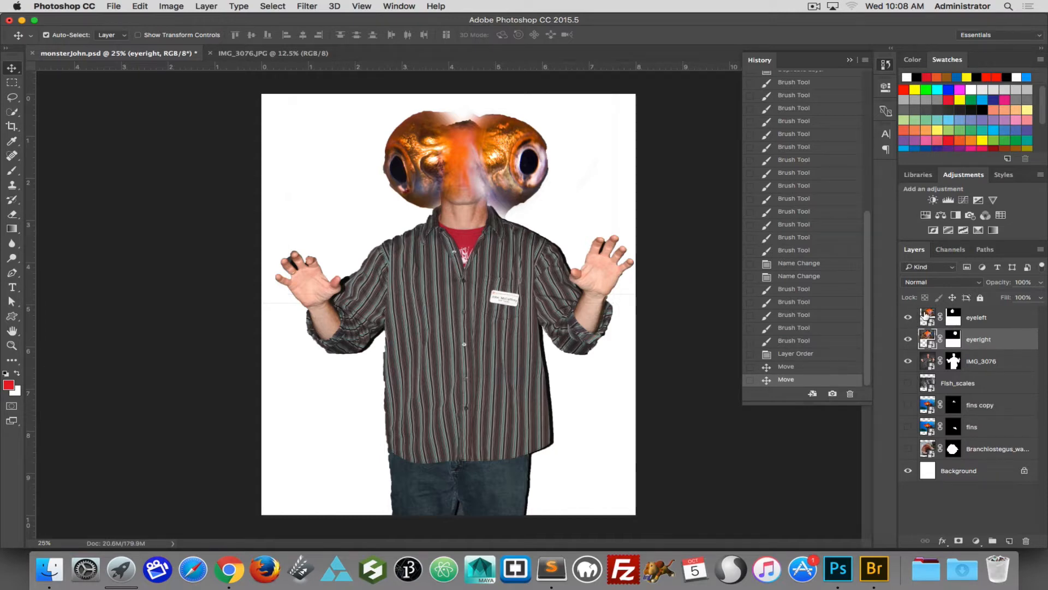
# - Free-transform the eyeleft layer to about 50% width and 51% height, rotate it about 11.4°, and place it over the matching eye
pyautogui.click(927, 317)
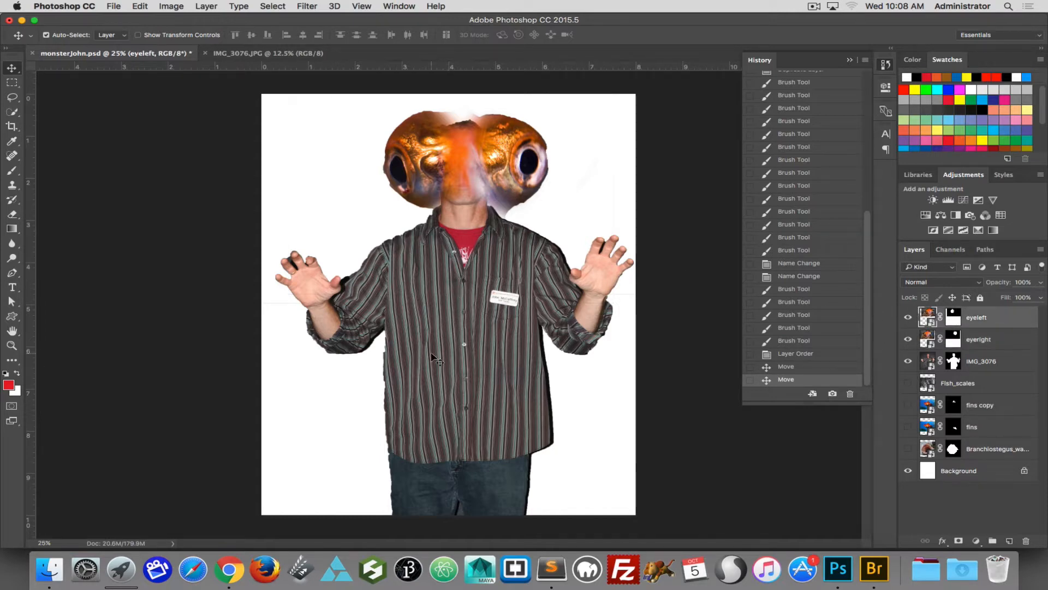
pyautogui.press('super+t')
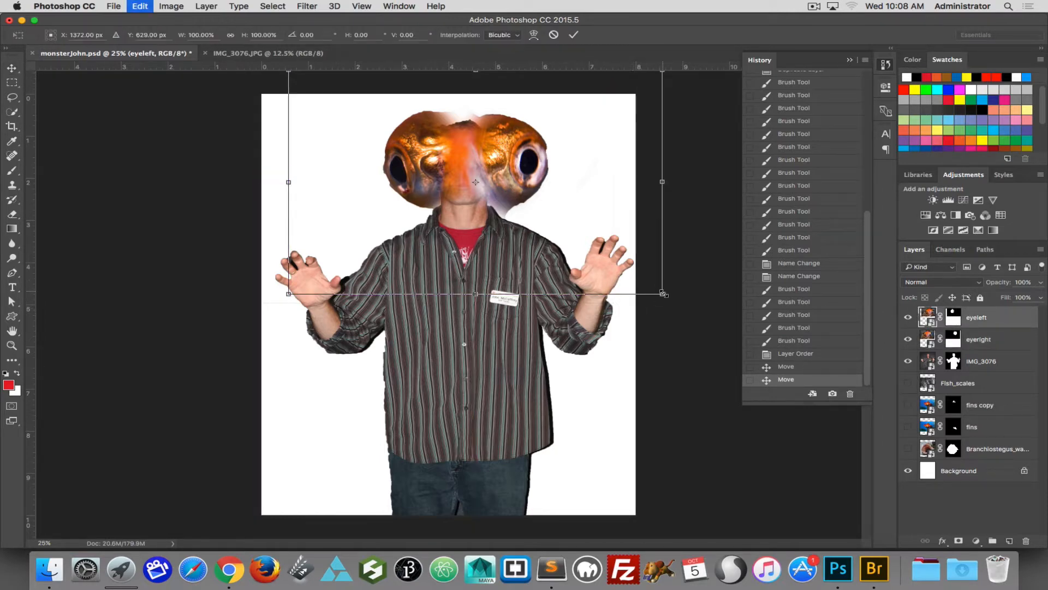
pyautogui.moveTo(663, 293); pyautogui.dragTo(588, 252)
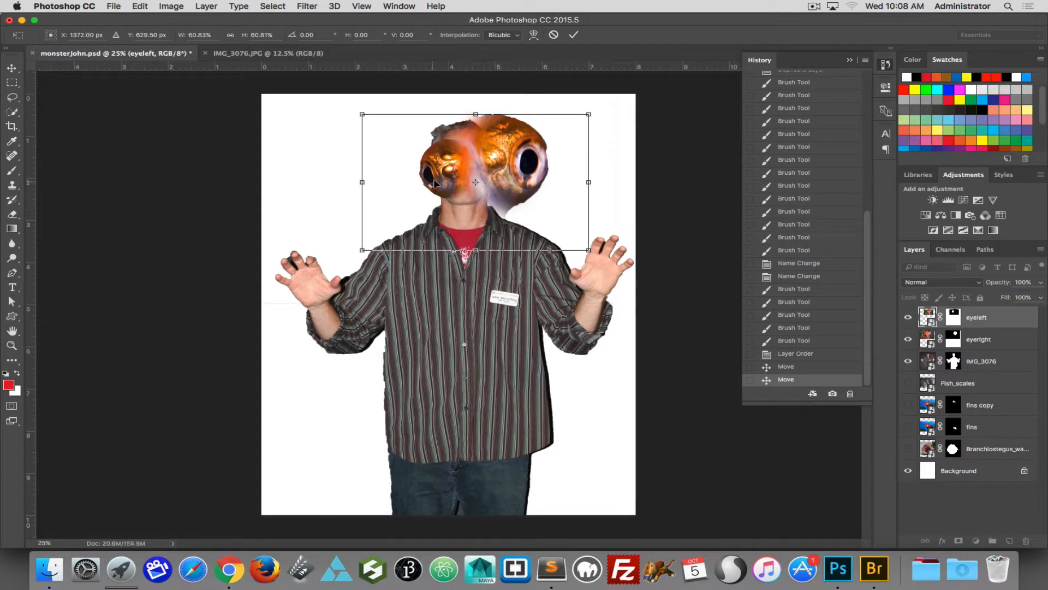
pyautogui.moveTo(435, 182)
pyautogui.mouseDown()
pyautogui.moveTo(383, 173)
pyautogui.moveTo(421, 162)
pyautogui.moveTo(430, 173)
pyautogui.mouseUp()
pyautogui.moveTo(584, 236); pyautogui.dragTo(542, 216)
pyautogui.moveTo(420, 144); pyautogui.dragTo(454, 158)
pyautogui.moveTo(567, 227); pyautogui.dragTo(555, 244)
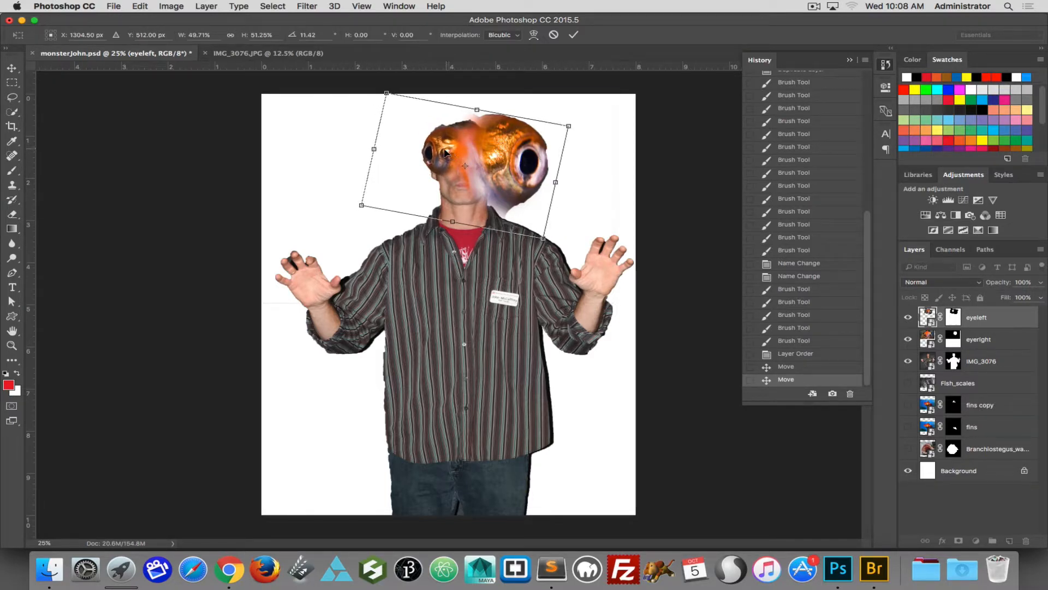
# - Rotate the eyeleft layer to about 14.8°, resize it to about 50% width and 40% height, and apply the transform
pyautogui.moveTo(445, 153); pyautogui.dragTo(445, 159)
pyautogui.moveTo(574, 126); pyautogui.dragTo(577, 133)
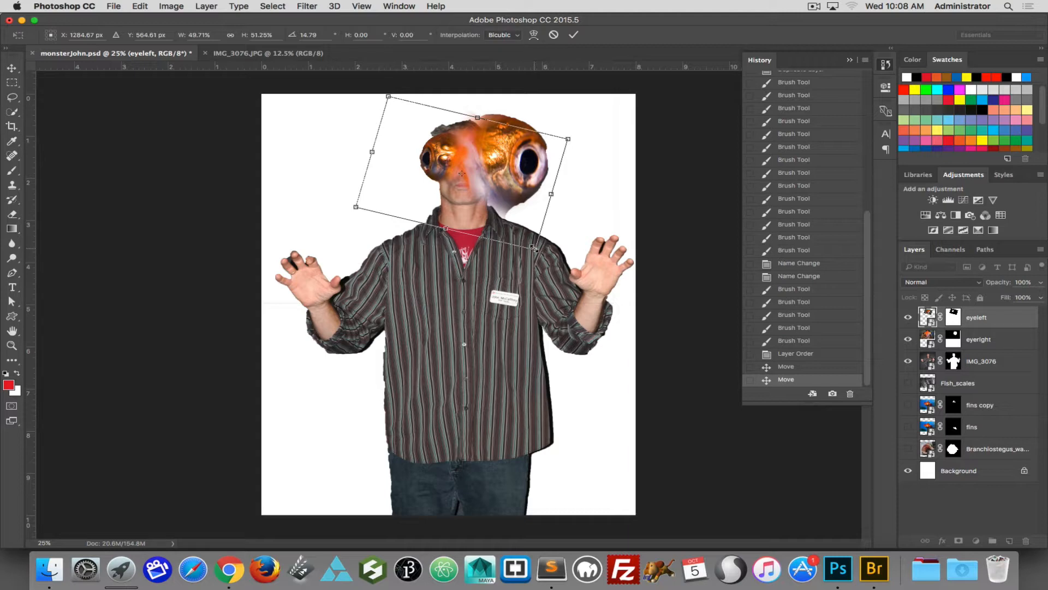
pyautogui.moveTo(535, 249); pyautogui.dragTo(525, 220)
pyautogui.moveTo(538, 177); pyautogui.dragTo(558, 181)
pyautogui.moveTo(447, 163); pyautogui.dragTo(435, 165)
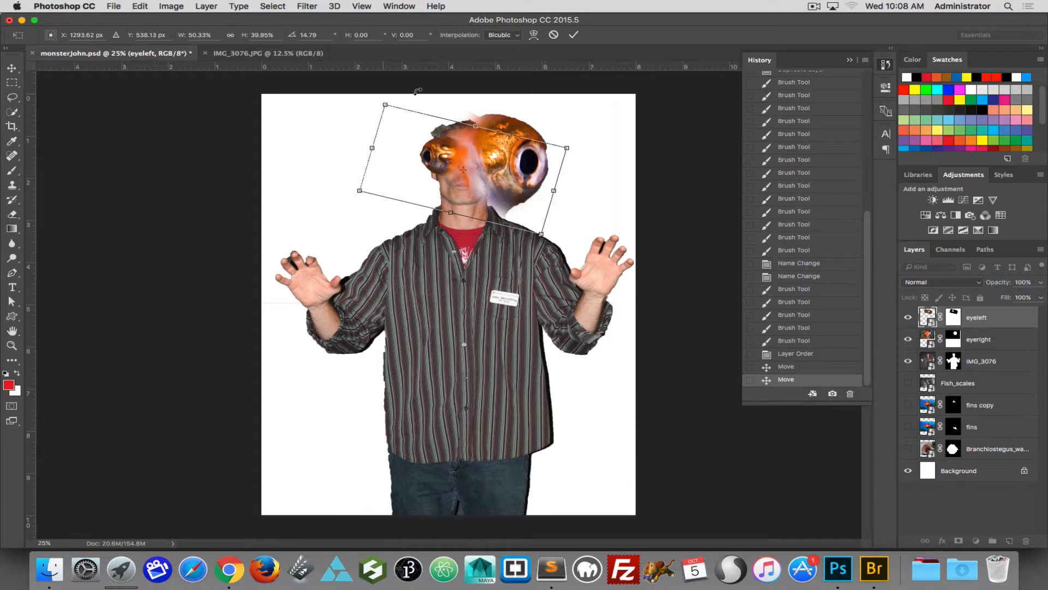
pyautogui.click(574, 34)
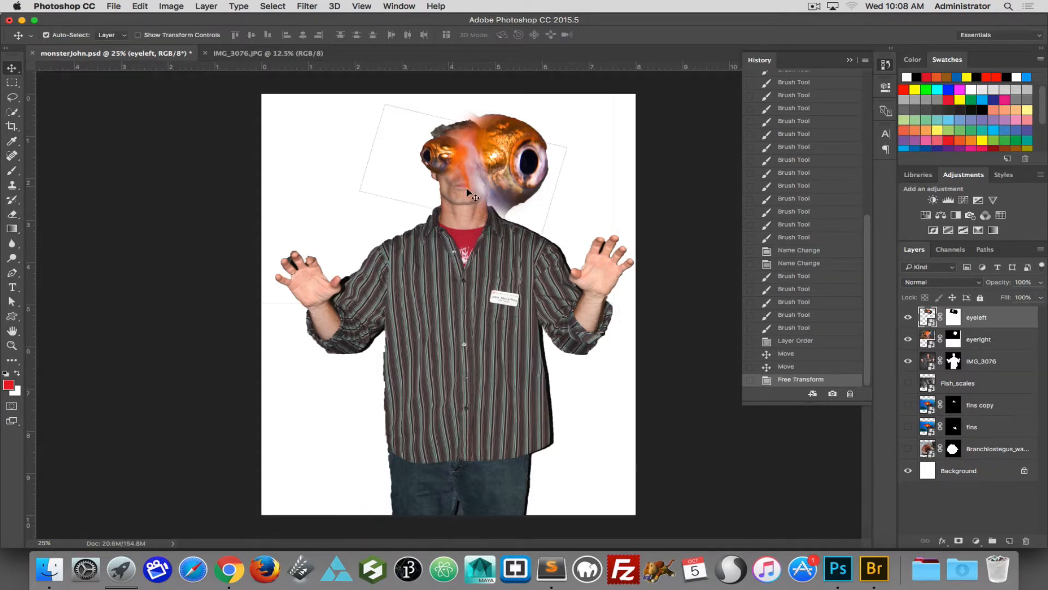
# - Free-transform the eyeright layer to about 44% width and 45% height and move it over the man's other eye
pyautogui.click(523, 149)
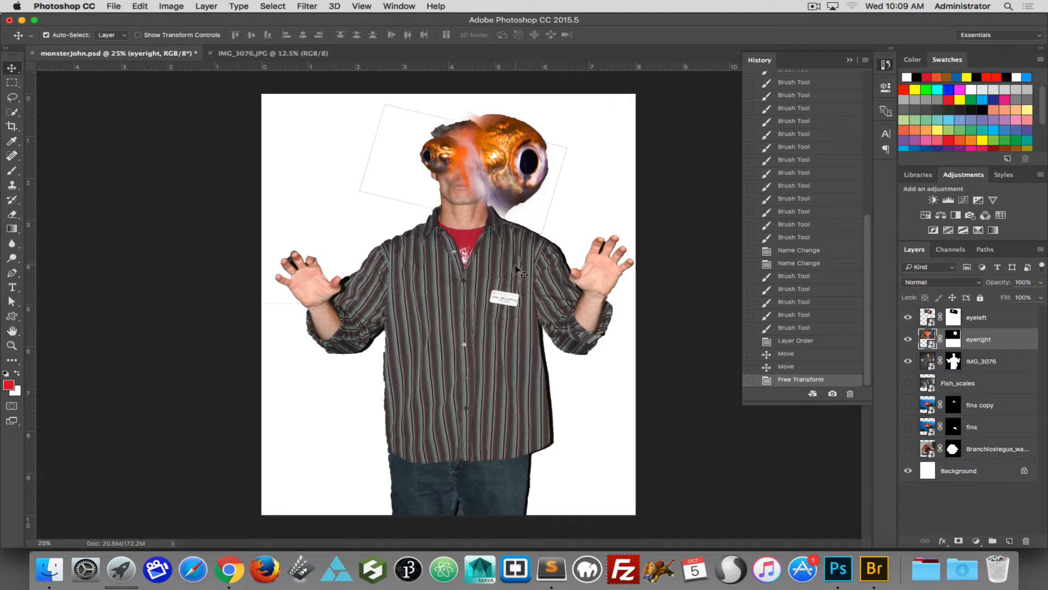
pyautogui.press('super+t')
pyautogui.moveTo(615, 304); pyautogui.dragTo(498, 168)
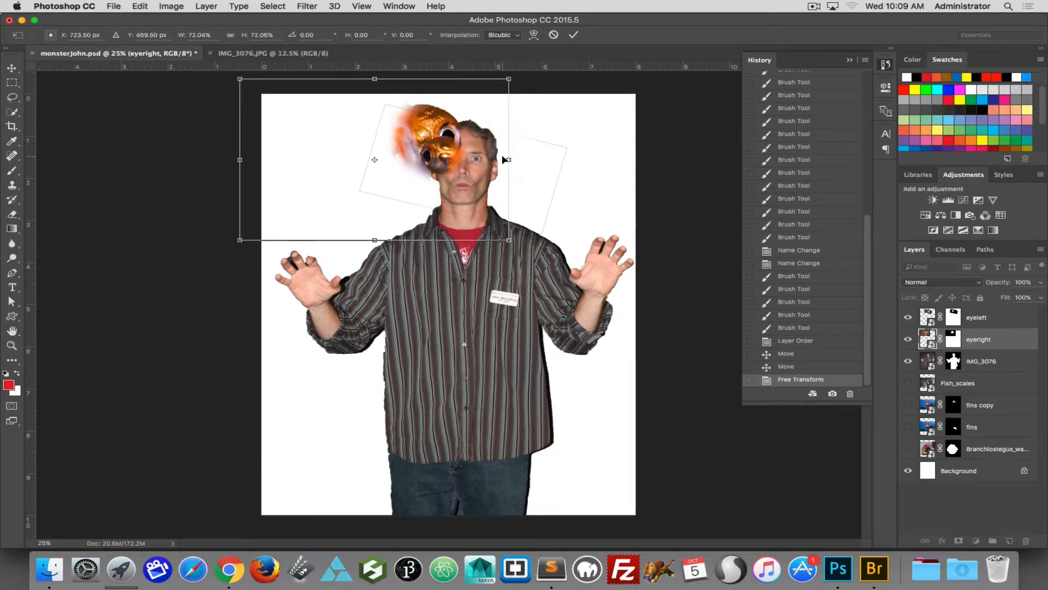
pyautogui.moveTo(508, 78); pyautogui.dragTo(465, 113)
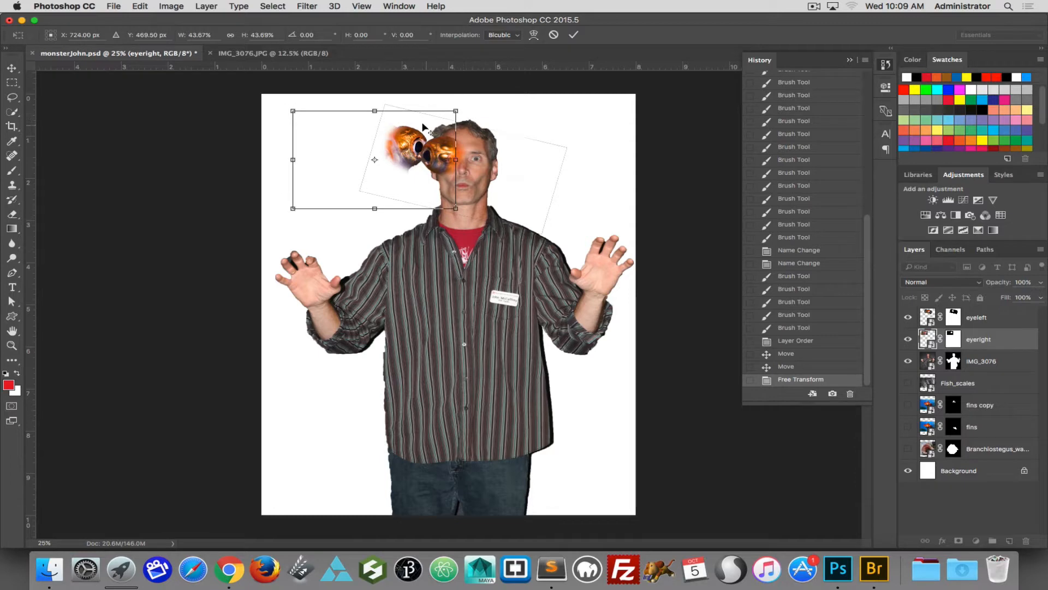
pyautogui.moveTo(402, 143); pyautogui.dragTo(476, 153)
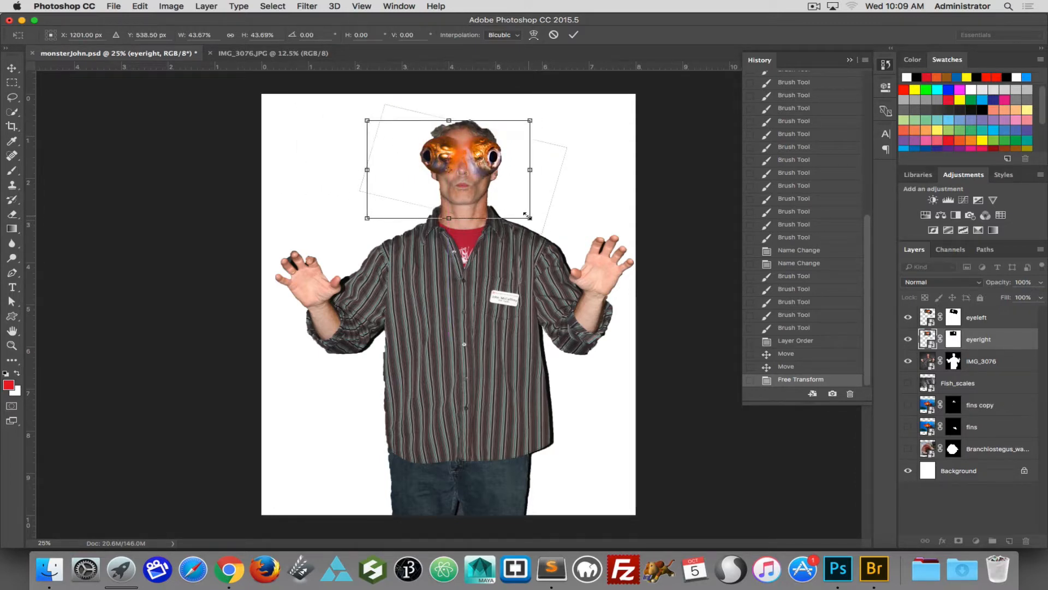
# - Adjust the eyeright layer to about 48% width and 41% height, align it with the other fish eye, and apply the transform
pyautogui.moveTo(529, 218)
pyautogui.mouseDown()
pyautogui.moveTo(531, 208)
pyautogui.moveTo(547, 212)
pyautogui.mouseUp()
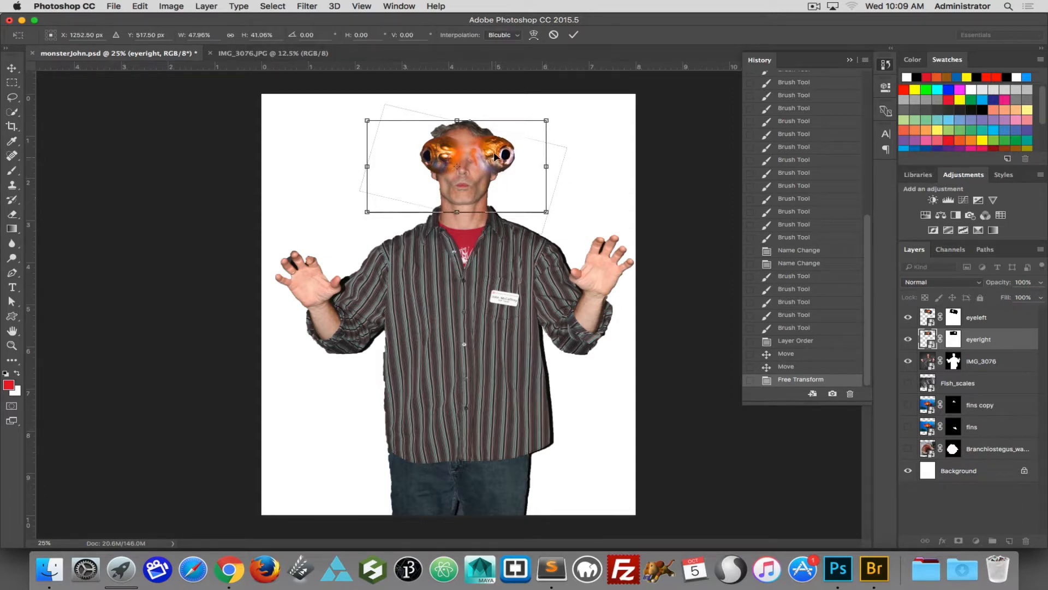
pyautogui.moveTo(491, 152); pyautogui.dragTo(477, 157)
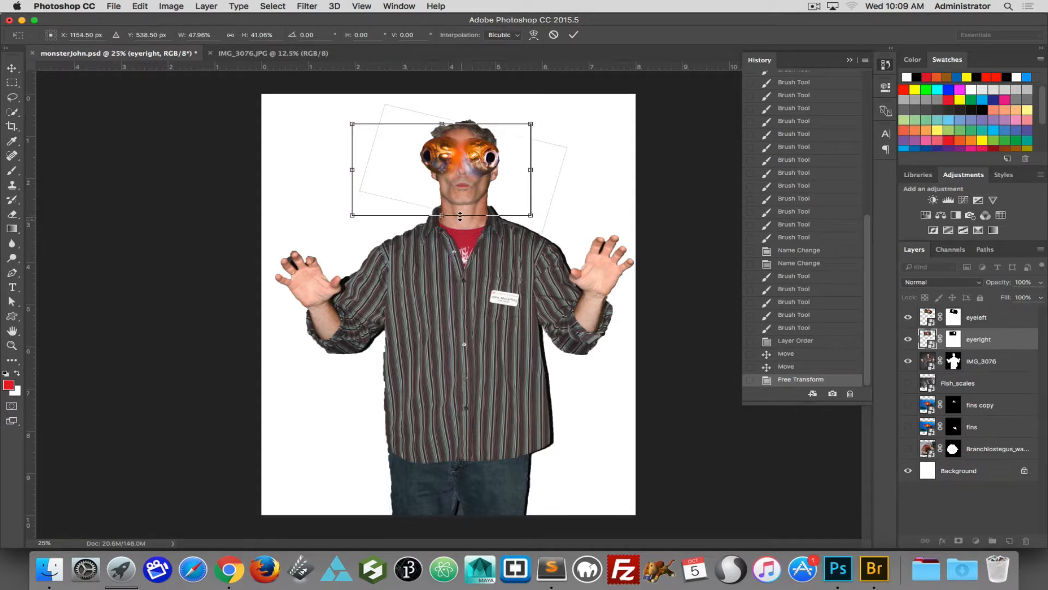
pyautogui.moveTo(441, 215); pyautogui.dragTo(441, 215)
pyautogui.moveTo(479, 160); pyautogui.dragTo(485, 159)
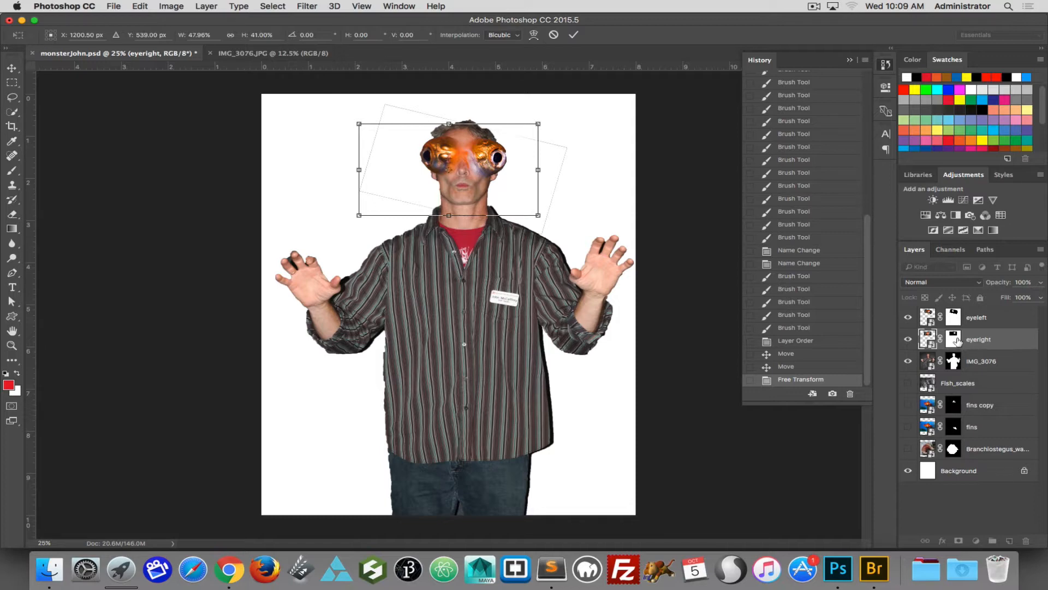
pyautogui.press('super+equal')
pyautogui.press('super+equal')
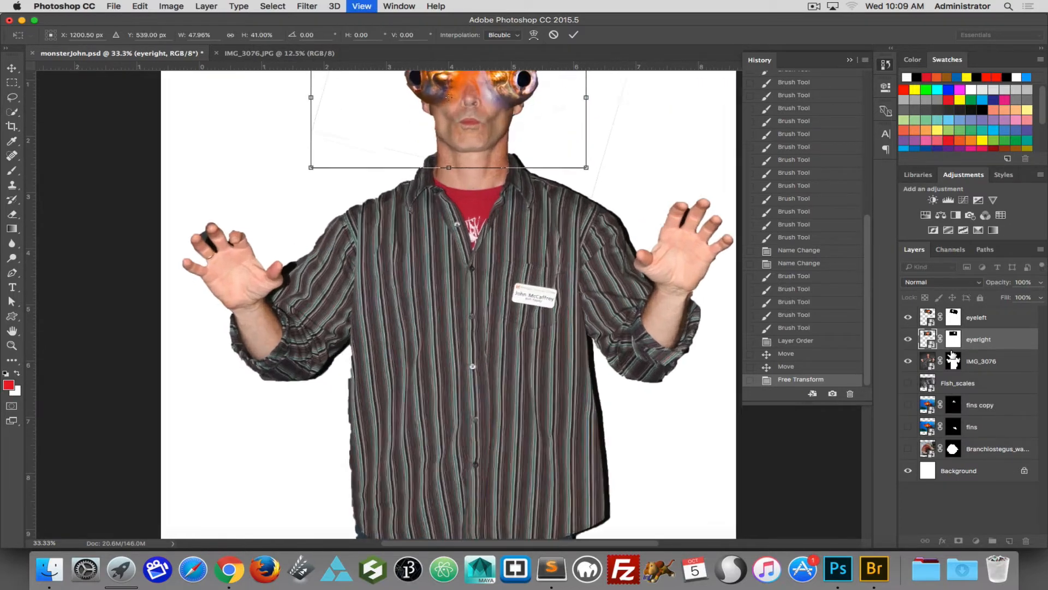
pyautogui.click(573, 34)
# - Paint white on the eyeright layer mask over the inner part of the fish eye with a brush reduced to about 80 px
pyautogui.moveTo(403, 189); pyautogui.dragTo(351, 377)
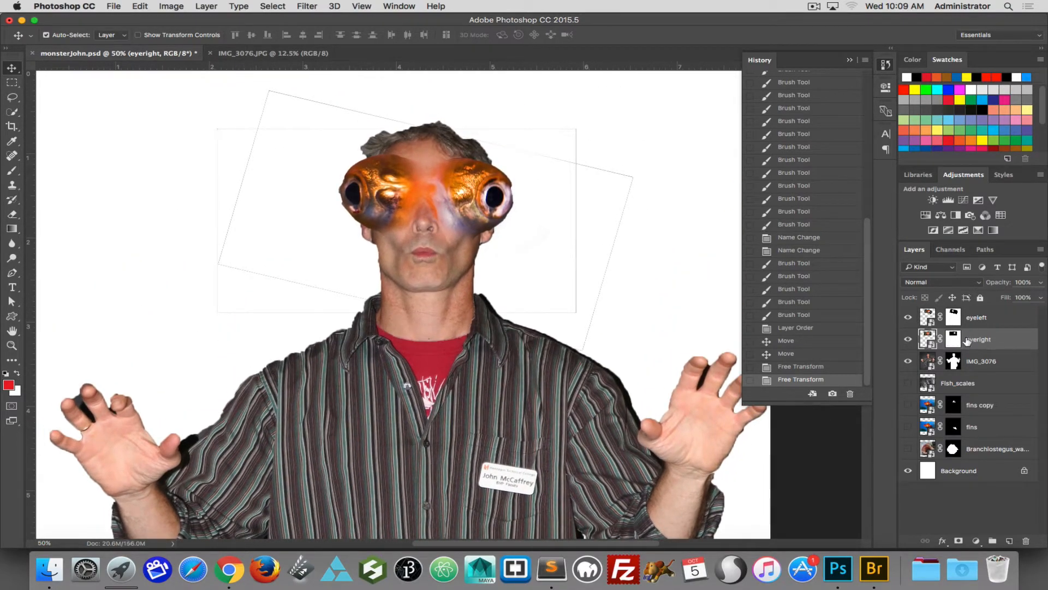
pyautogui.click(12, 170)
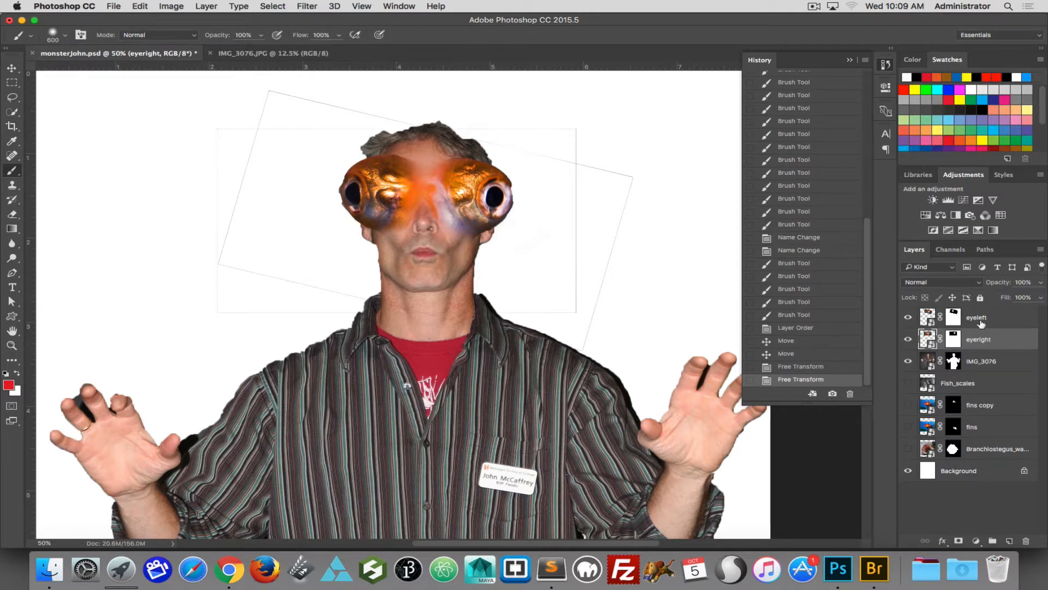
pyautogui.click(953, 339)
pyautogui.press('[')
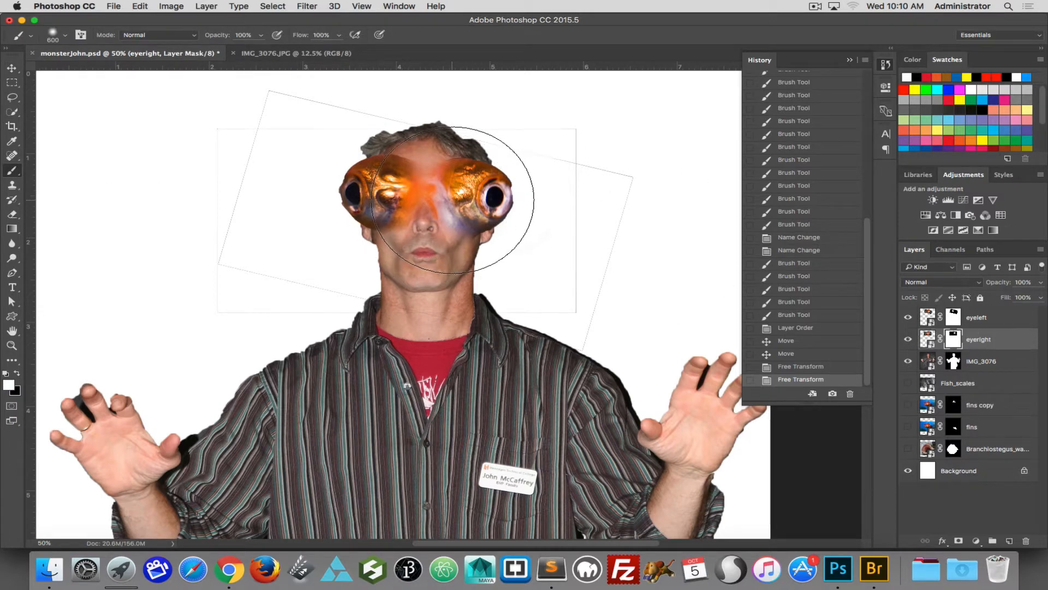
pyautogui.press('[')
pyautogui.press('[')
pyautogui.press('[')
pyautogui.press('[')
pyautogui.press('[')
pyautogui.press('[')
pyautogui.press('[')
pyautogui.press('[')
pyautogui.press('[')
pyautogui.press('[')
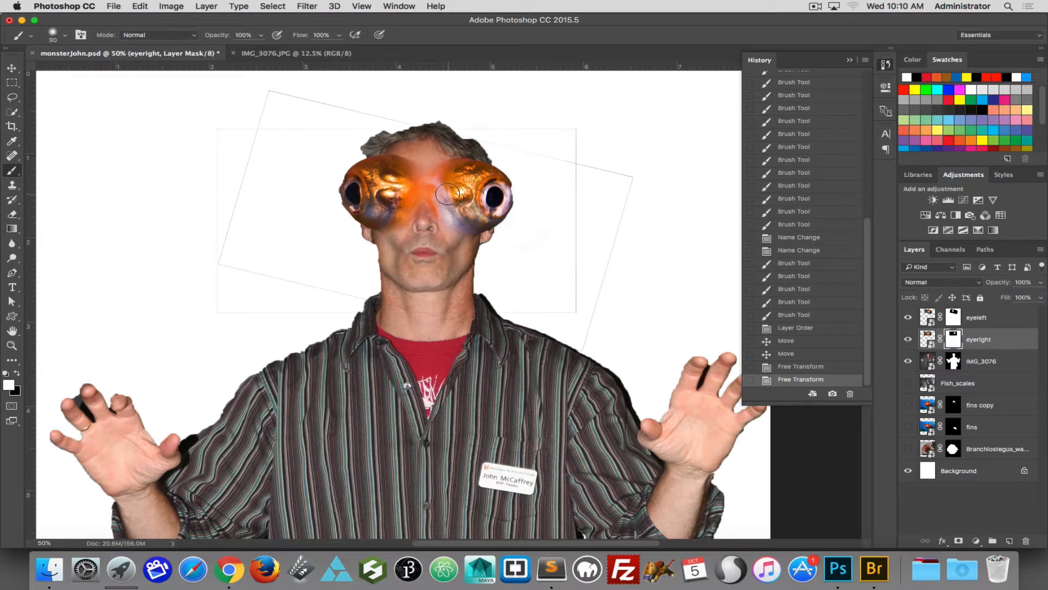
pyautogui.moveTo(451, 202)
pyautogui.mouseDown()
pyautogui.moveTo(430, 187)
pyautogui.moveTo(458, 166)
pyautogui.moveTo(443, 177)
pyautogui.moveTo(467, 224)
pyautogui.moveTo(459, 178)
pyautogui.moveTo(461, 210)
pyautogui.mouseUp()
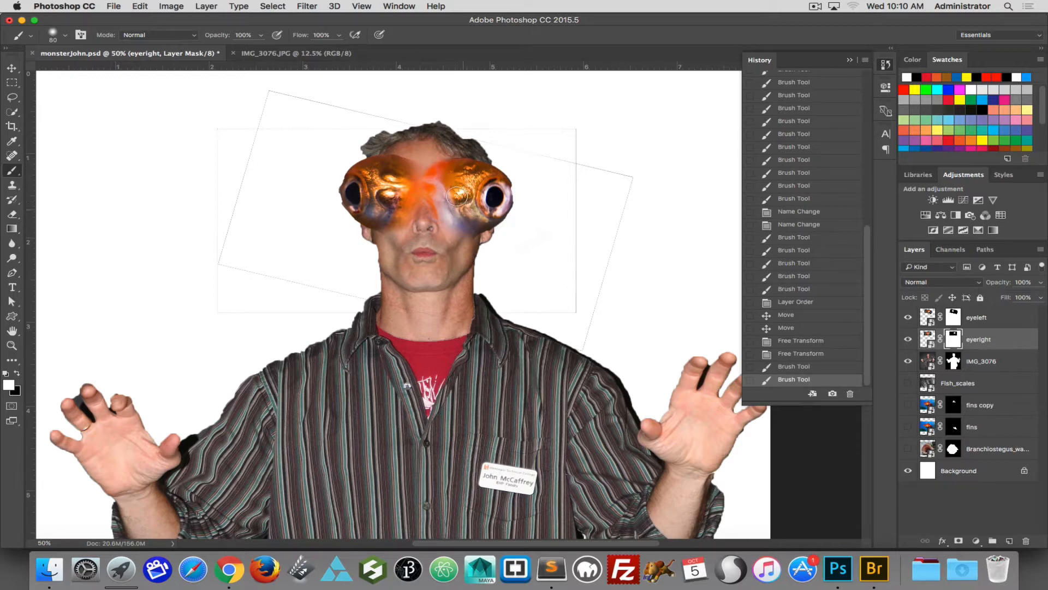
# - Rasterize the eyeleft smart object and paint white on its layer mask over the inner part of the fish eye
pyautogui.click(980, 320)
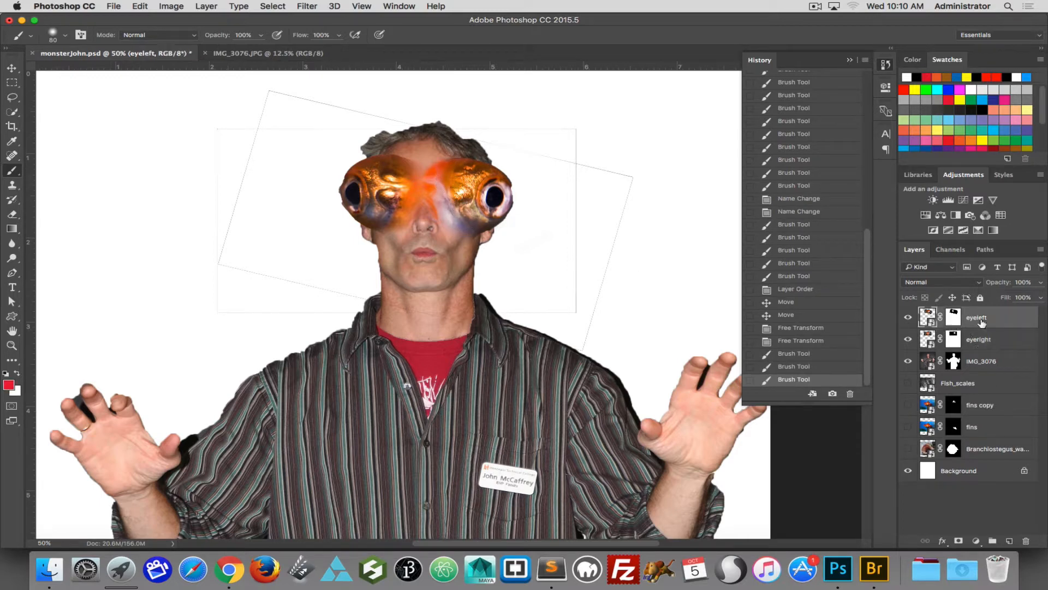
pyautogui.click(400, 178)
pyautogui.click(607, 195)
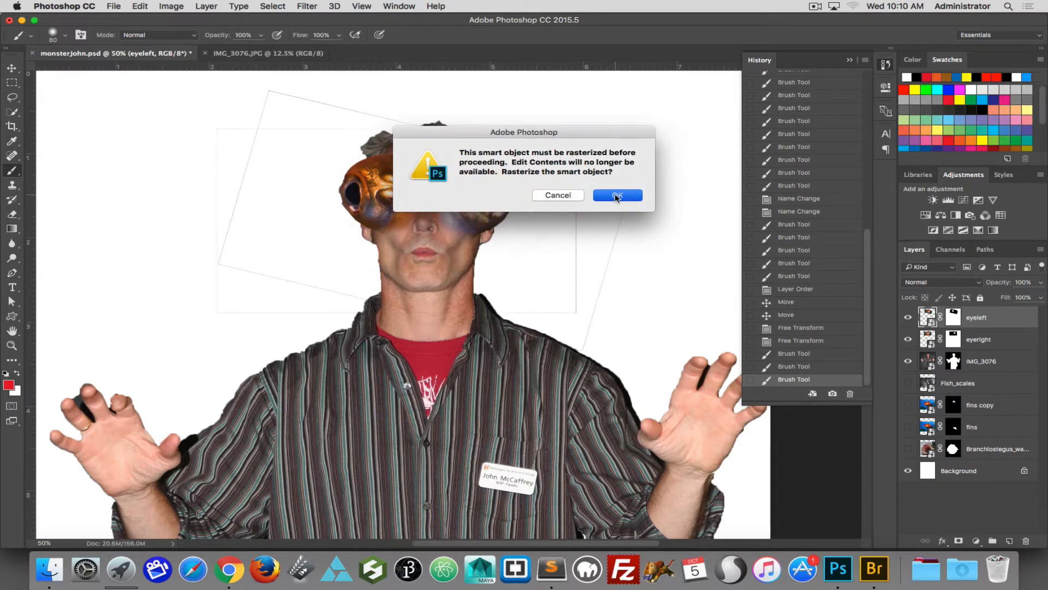
pyautogui.click(953, 316)
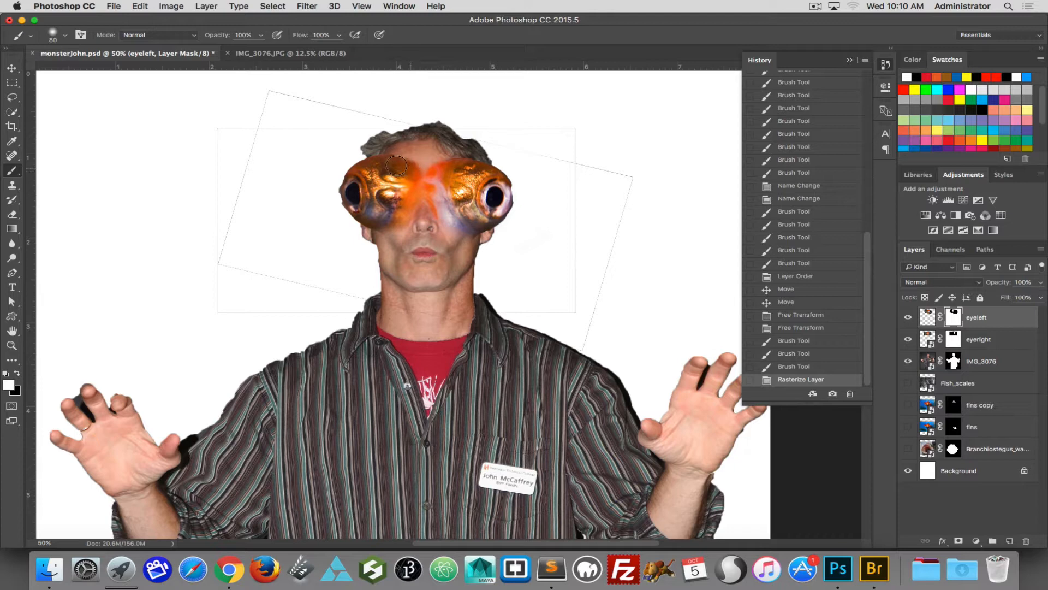
pyautogui.click(403, 182)
pyautogui.click(393, 216)
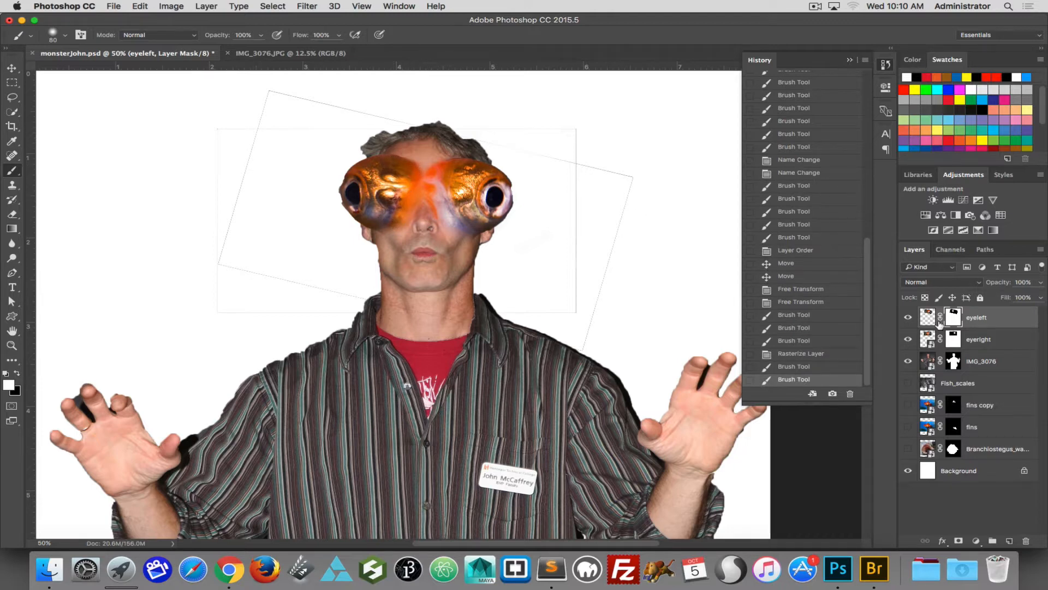
# - Undo a red test spot painted on the eyeleft layer and revert the history to before the layer was rasterized
pyautogui.click(929, 316)
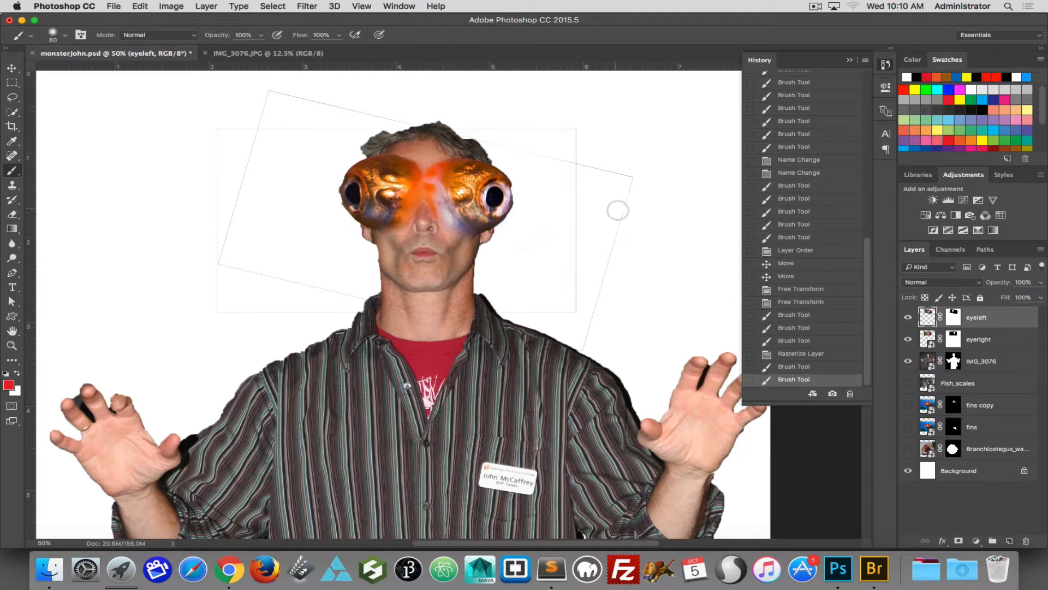
pyautogui.click(648, 250)
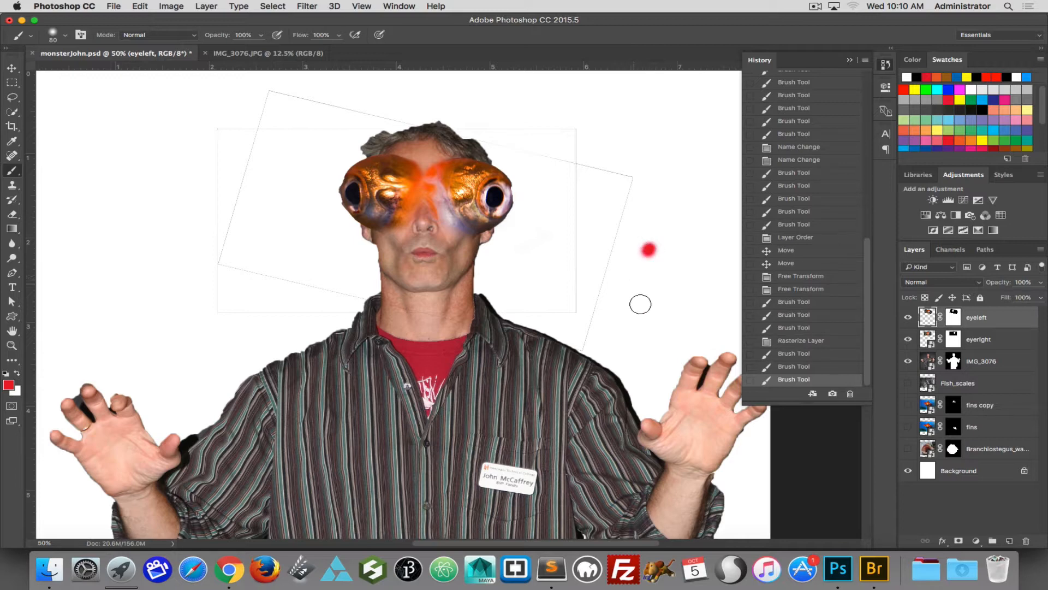
pyautogui.press('super+z')
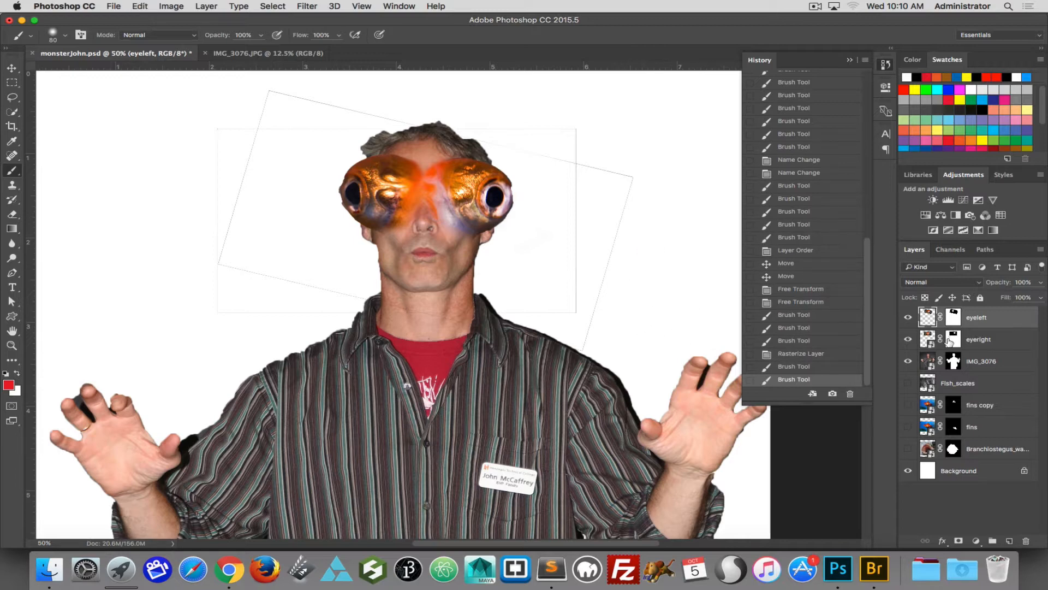
pyautogui.click(799, 341)
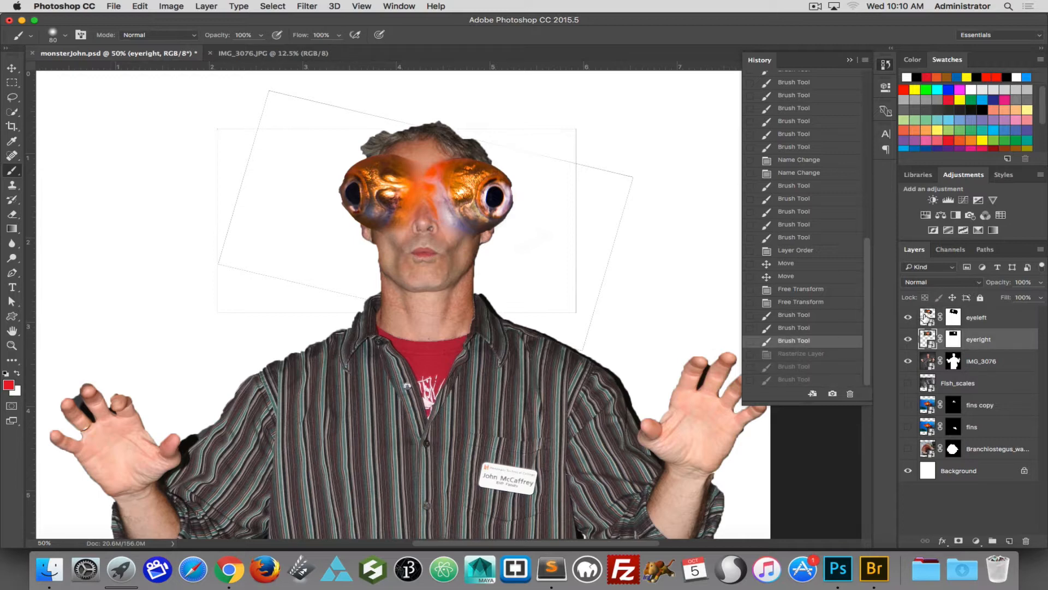
pyautogui.click(927, 319)
pyautogui.click(531, 270)
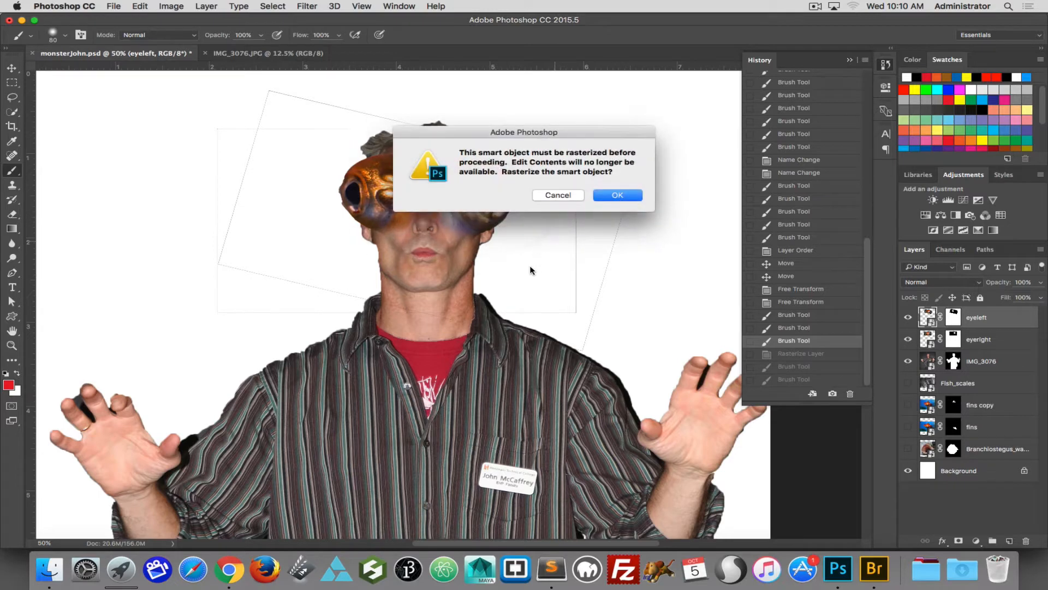
pyautogui.click(557, 196)
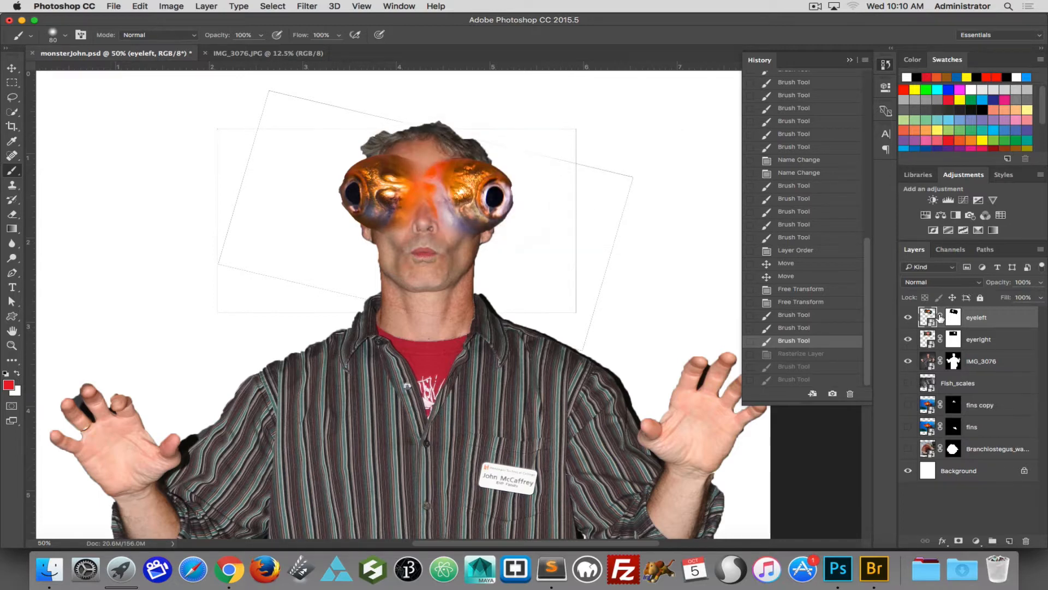
# - Paint white on the eyeleft layer mask over the inner part of the fish eye with the 80 px brush
pyautogui.click(953, 317)
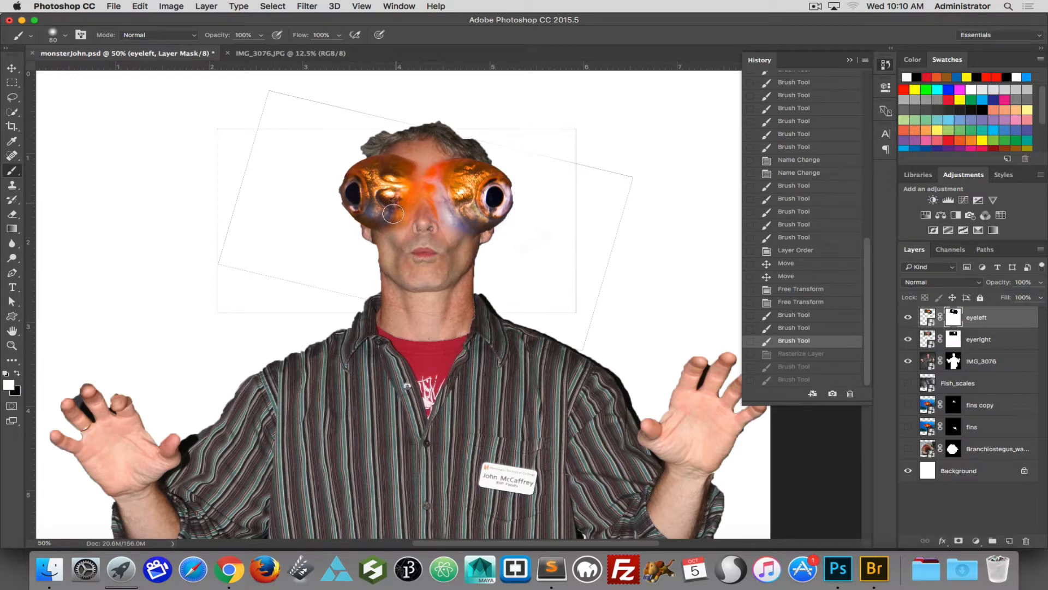
pyautogui.moveTo(387, 218); pyautogui.dragTo(399, 208)
pyautogui.click(394, 184)
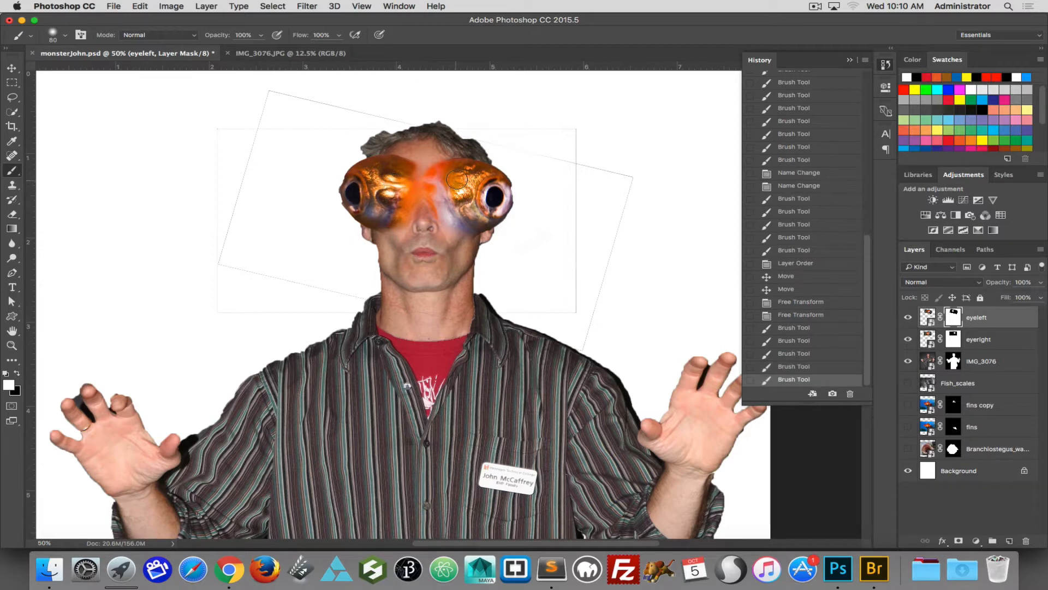
pyautogui.click(458, 174)
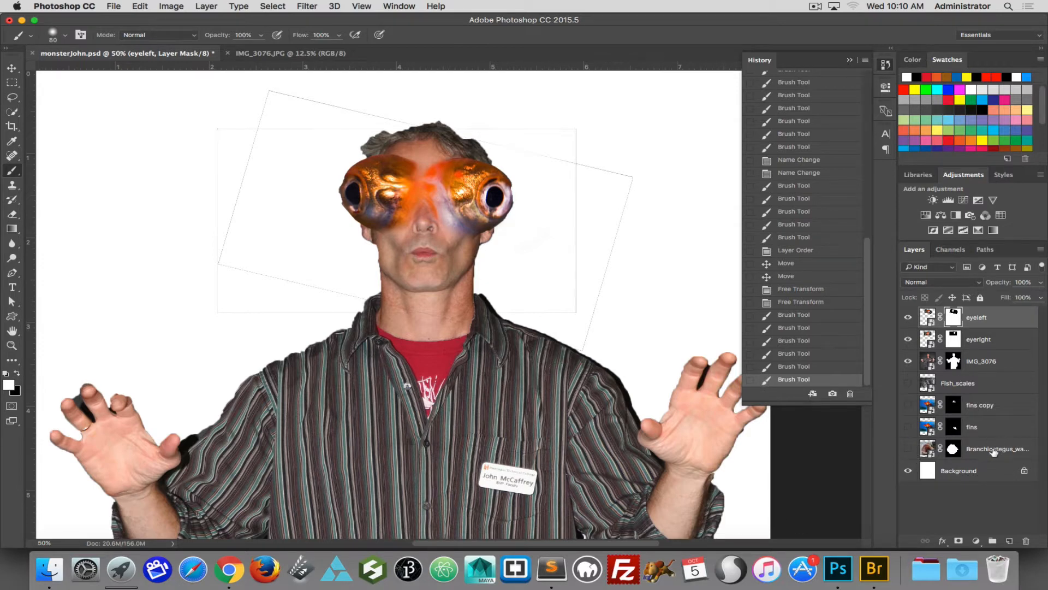
# - Move the Branchiostegus mouth layer directly below the eyeright layer and show it
pyautogui.moveTo(993, 451); pyautogui.dragTo(980, 349)
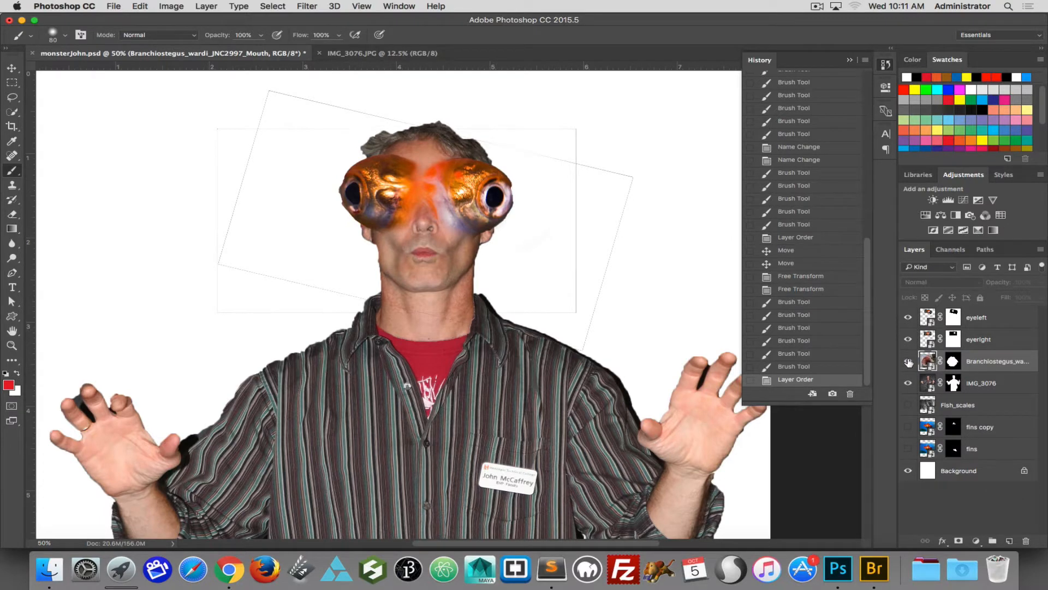
pyautogui.click(909, 362)
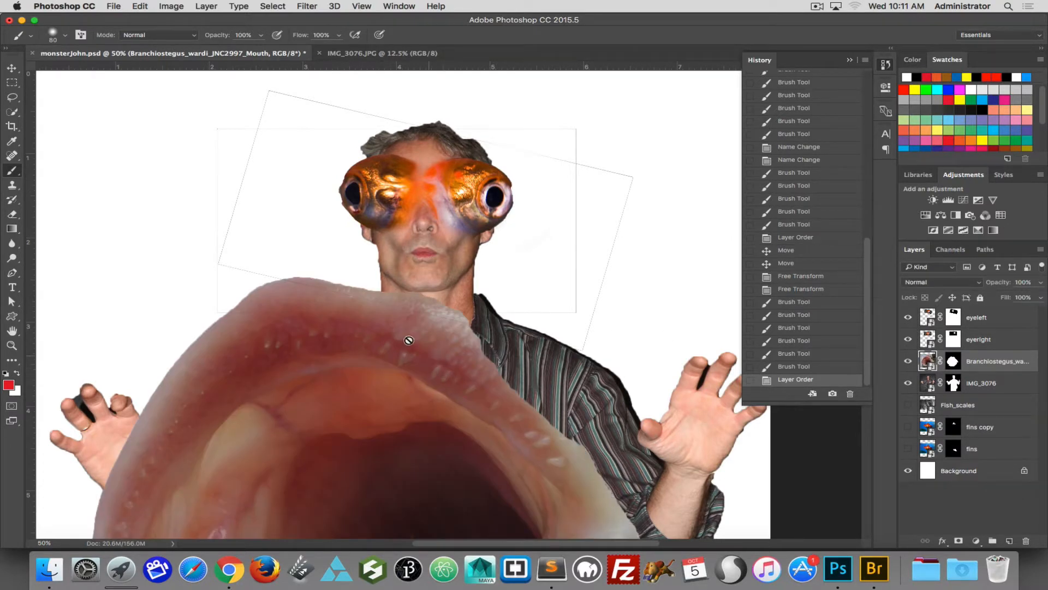
# - Scale the Branchiostegus mouth layer down to about 16% and place it over the man's mouth
pyautogui.press('super+t')
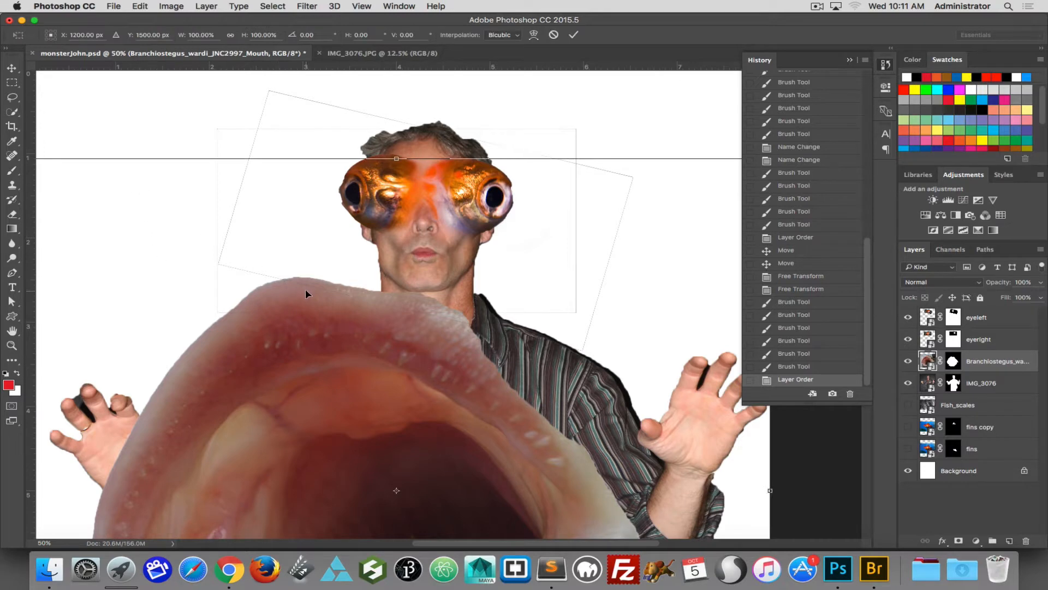
pyautogui.press('super+0')
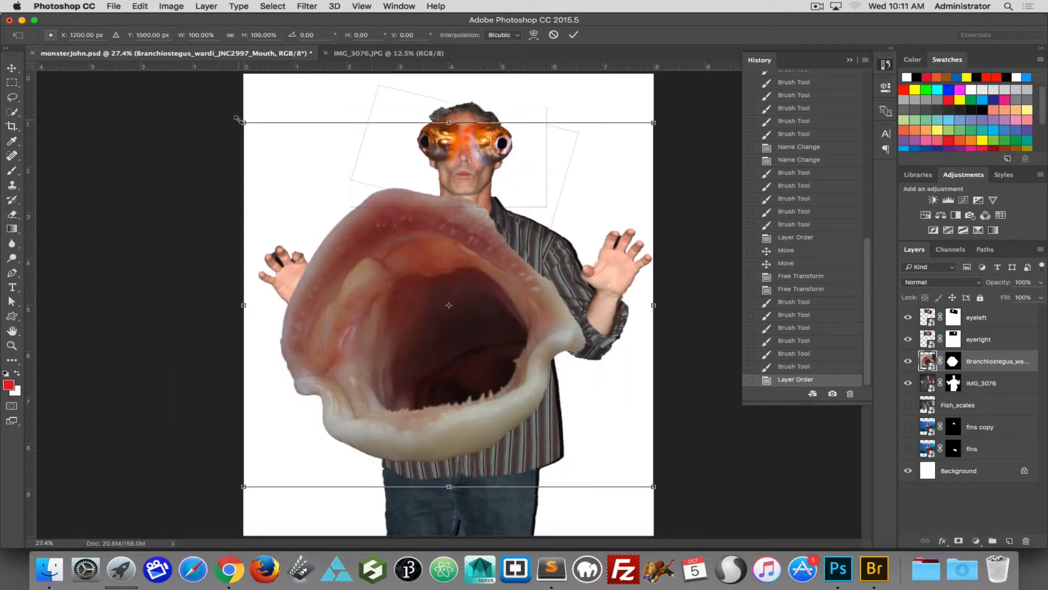
pyautogui.moveTo(242, 122); pyautogui.dragTo(465, 175)
pyautogui.press('super+equal')
pyautogui.press('super+equal')
pyautogui.press('super+equal')
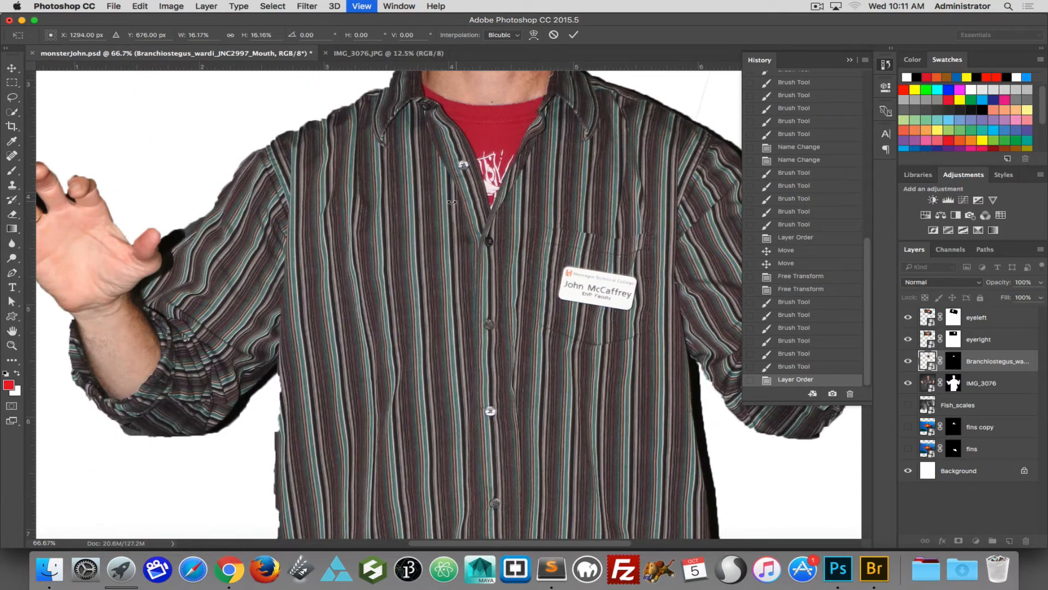
pyautogui.moveTo(372, 249); pyautogui.dragTo(360, 471)
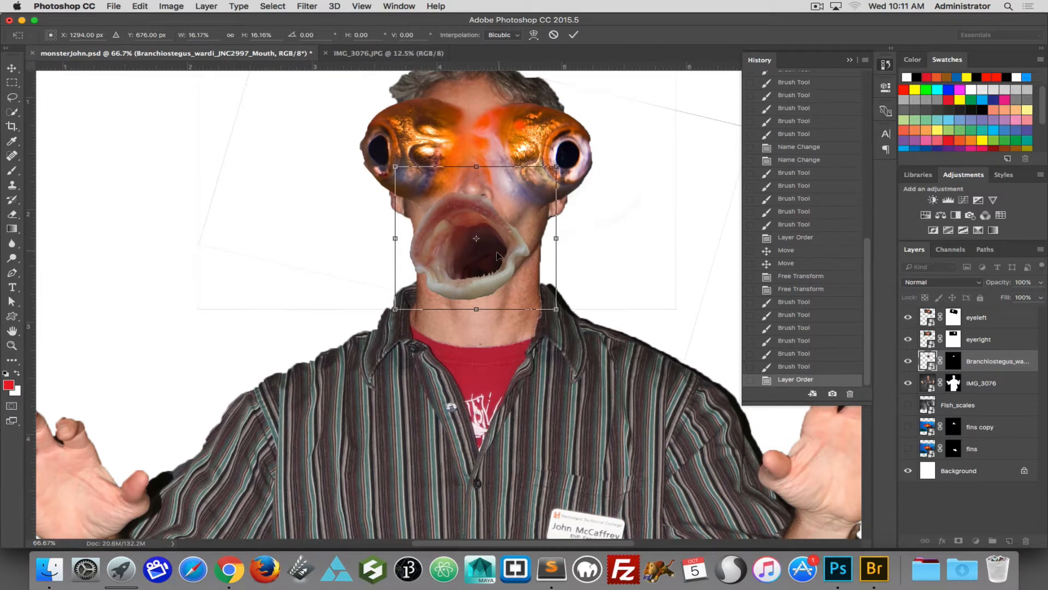
# - Flatten the fish mouth to about 16.5% width and 10.5% height, tilt it slightly to fit the face, and apply the transform
pyautogui.moveTo(476, 166); pyautogui.dragTo(476, 214)
pyautogui.moveTo(558, 261); pyautogui.dragTo(601, 261)
pyautogui.moveTo(438, 272); pyautogui.dragTo(425, 239)
pyautogui.moveTo(588, 276)
pyautogui.mouseDown()
pyautogui.moveTo(563, 273)
pyautogui.moveTo(572, 270)
pyautogui.mouseUp()
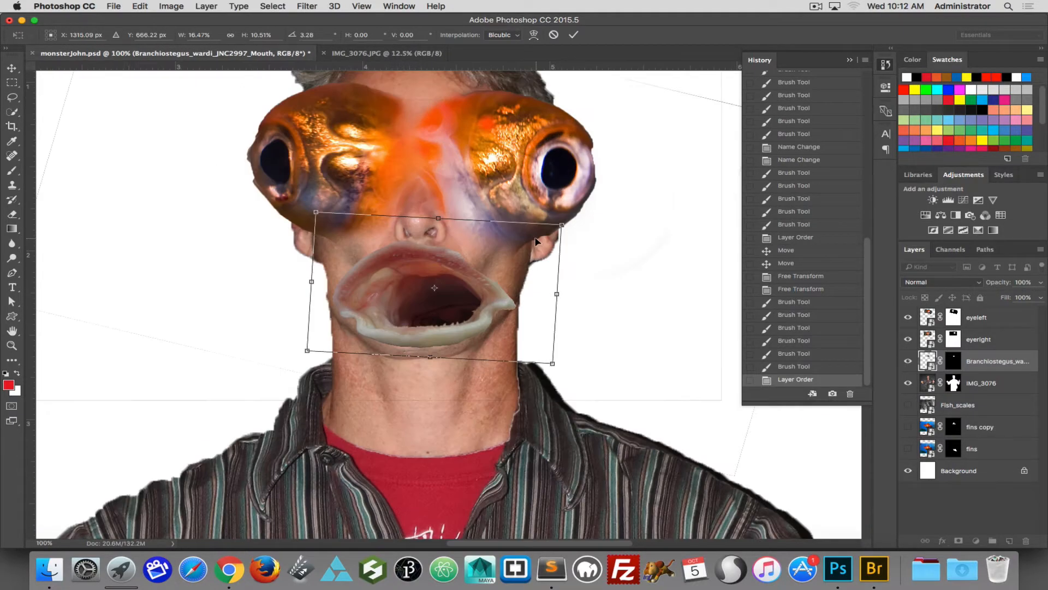
pyautogui.press('Return')
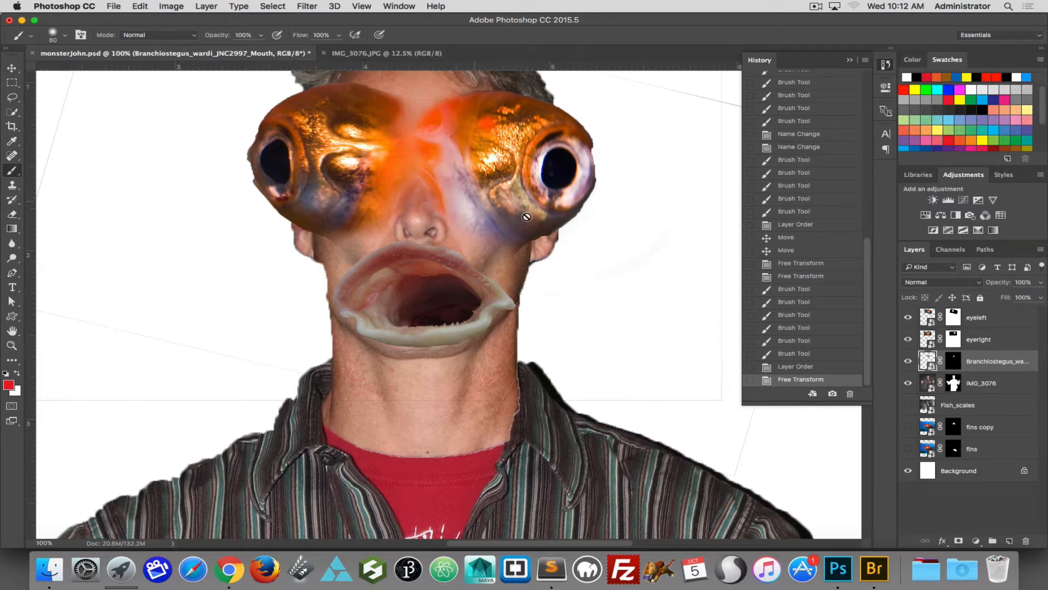
# - Paint white and then black over the bridge of the nose on the eyeright layer mask with the 80 px brush
pyautogui.click(971, 343)
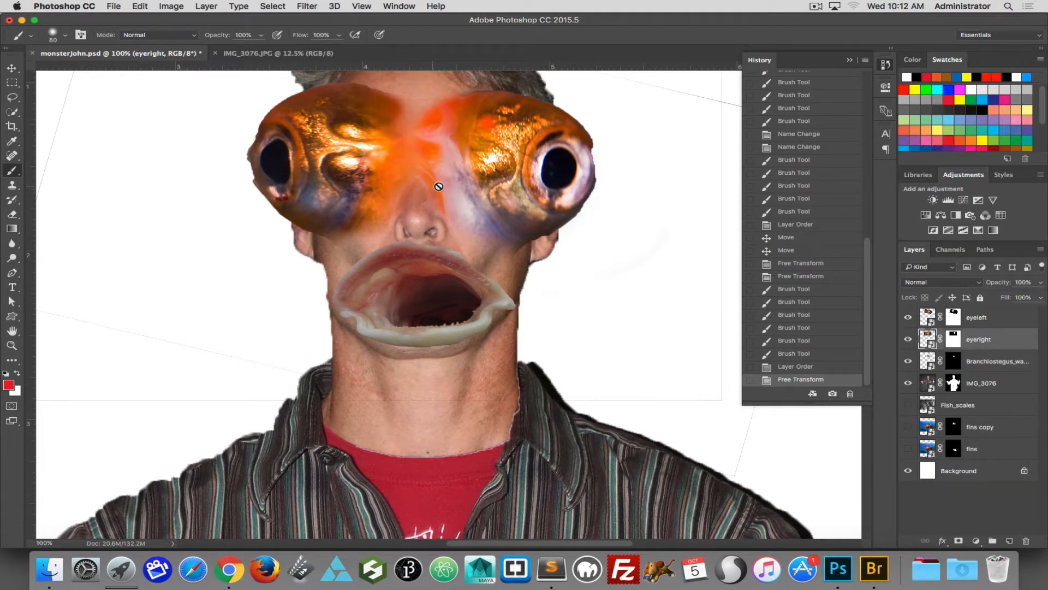
pyautogui.click(954, 339)
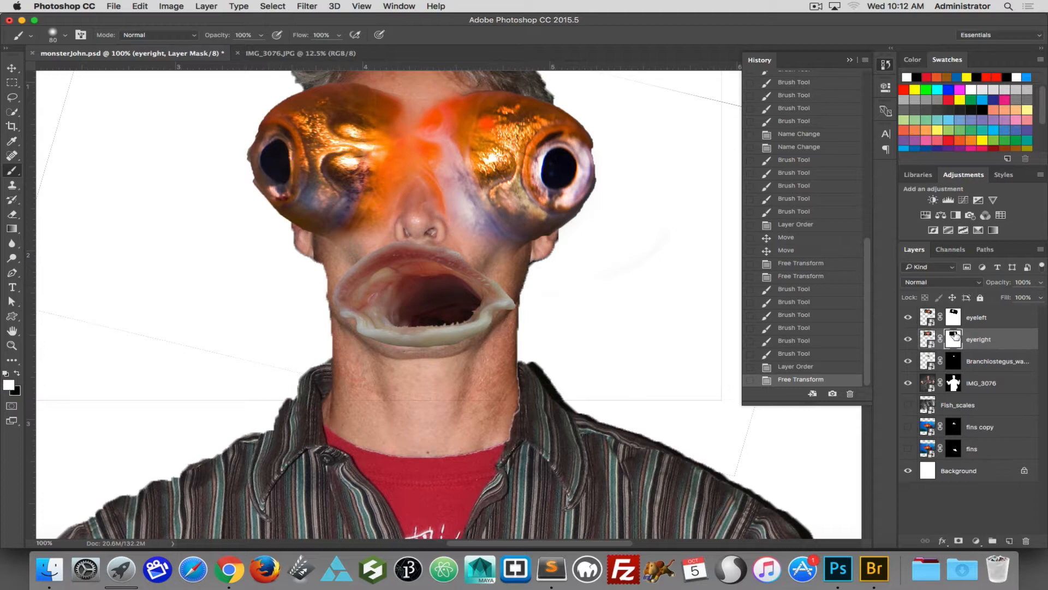
pyautogui.moveTo(419, 190); pyautogui.dragTo(412, 196)
pyautogui.press('x')
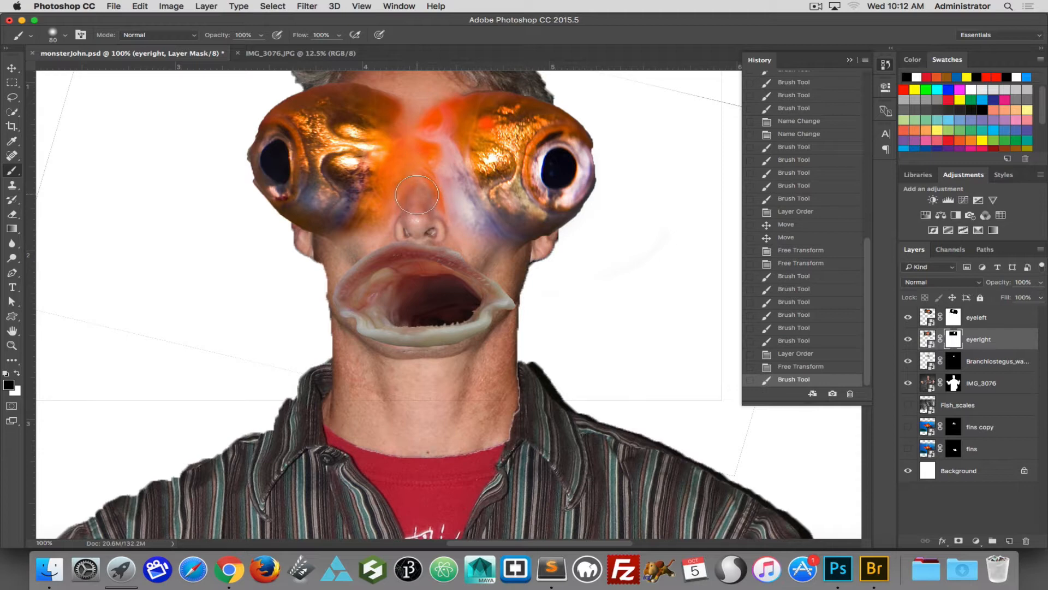
pyautogui.click(417, 193)
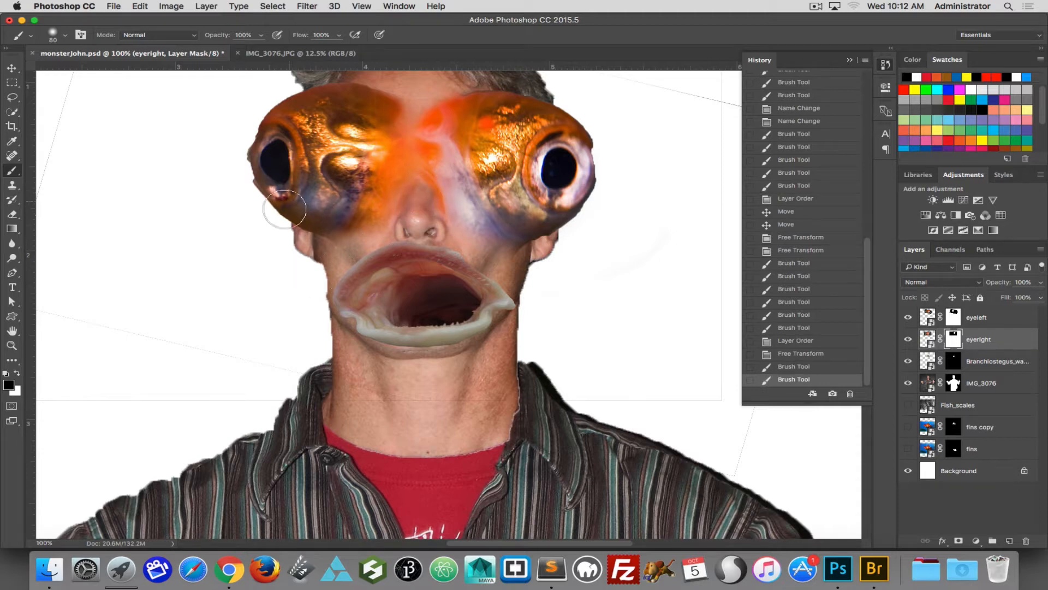
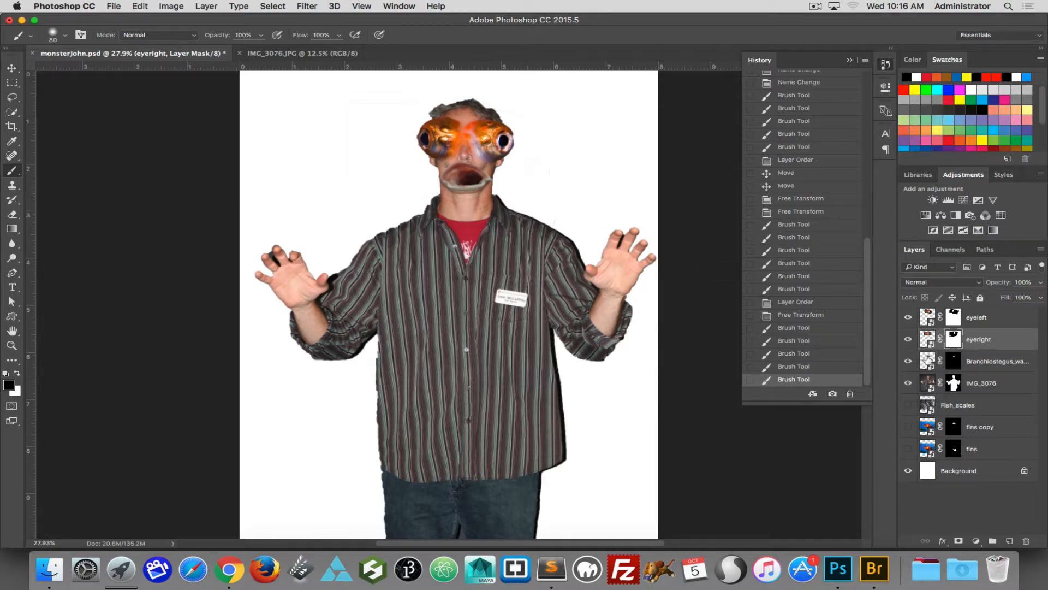
# - Try enlarging the Branchiostegus mouth with the Liquify Bloat tool at brush size 800, then undo the filter
pyautogui.click(928, 358)
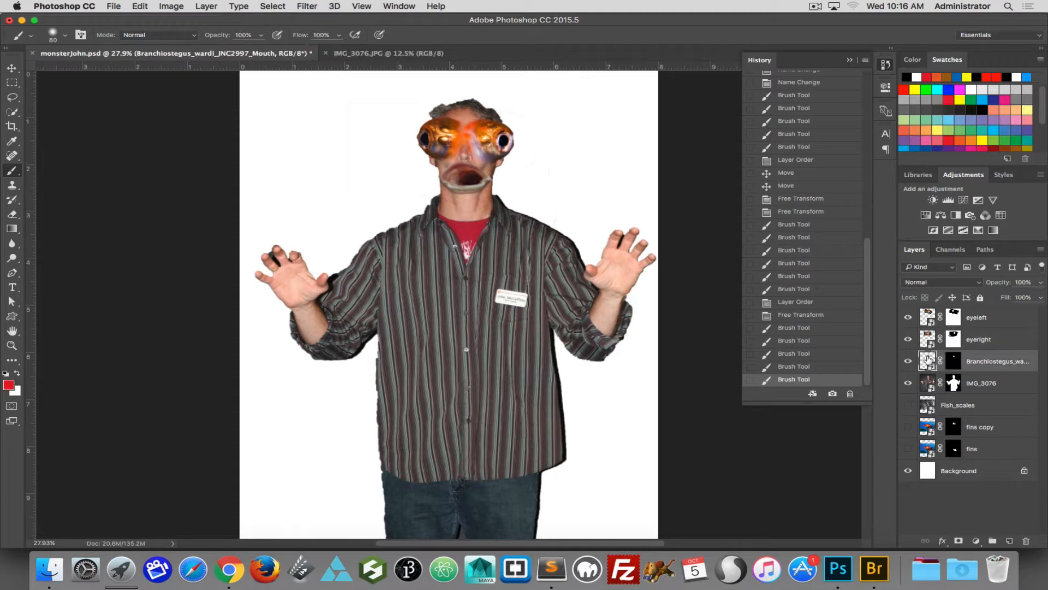
pyautogui.click(304, 6)
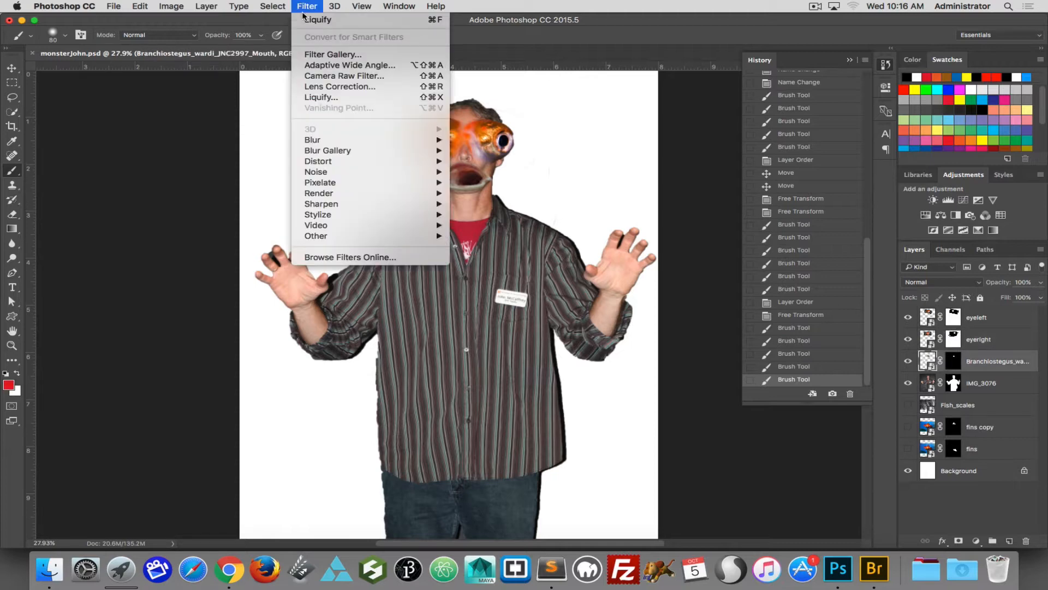
pyautogui.click(330, 98)
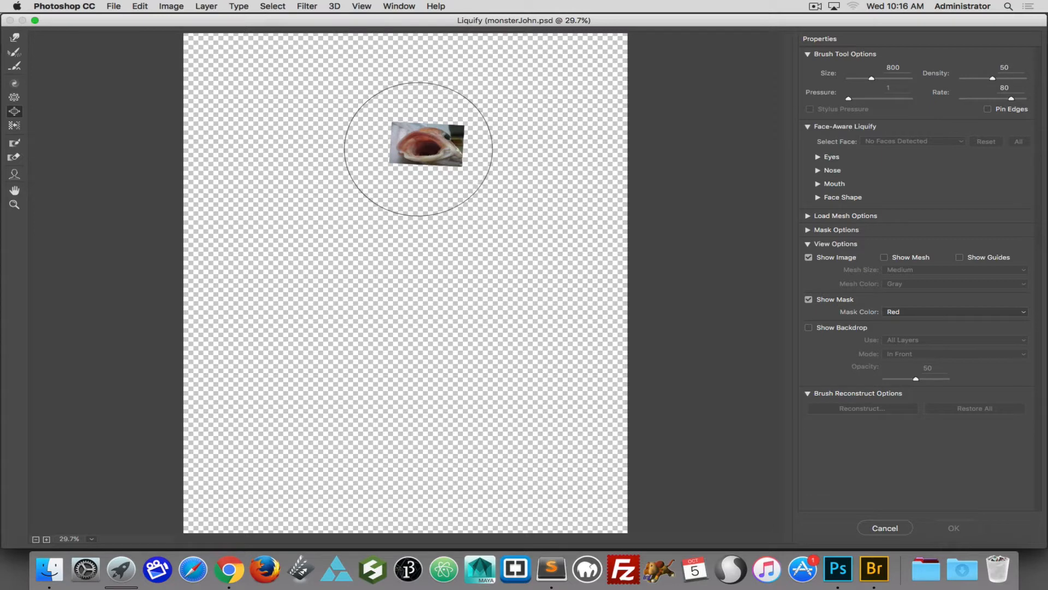
pyautogui.moveTo(419, 148); pyautogui.dragTo(423, 145)
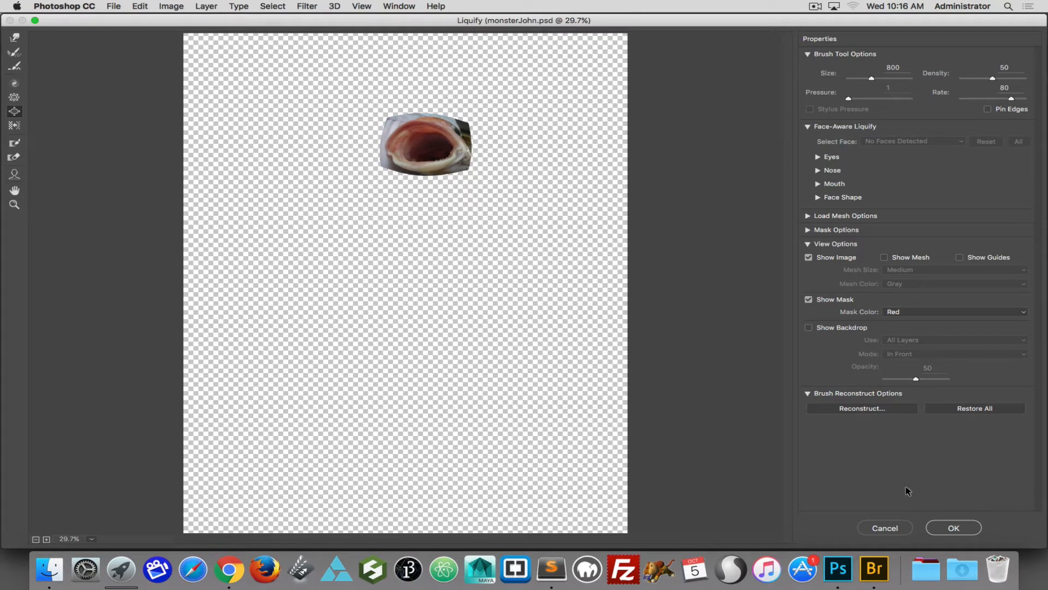
pyautogui.click(954, 528)
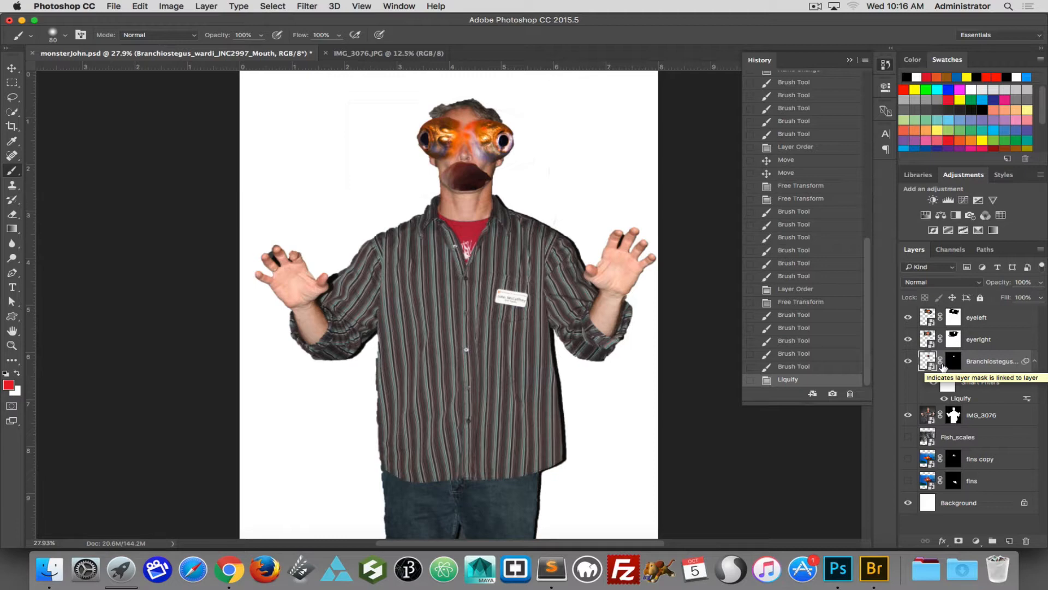
pyautogui.press('super+z')
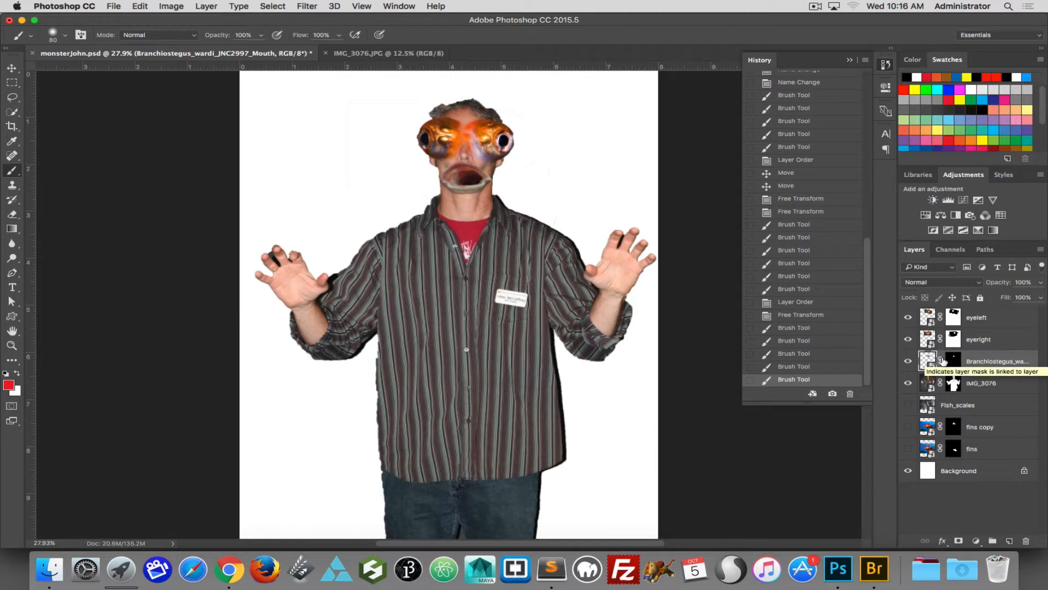
# - Delete the Branchiostegus mouth layer's mask and undo the deletion
pyautogui.rightClick(952, 359)
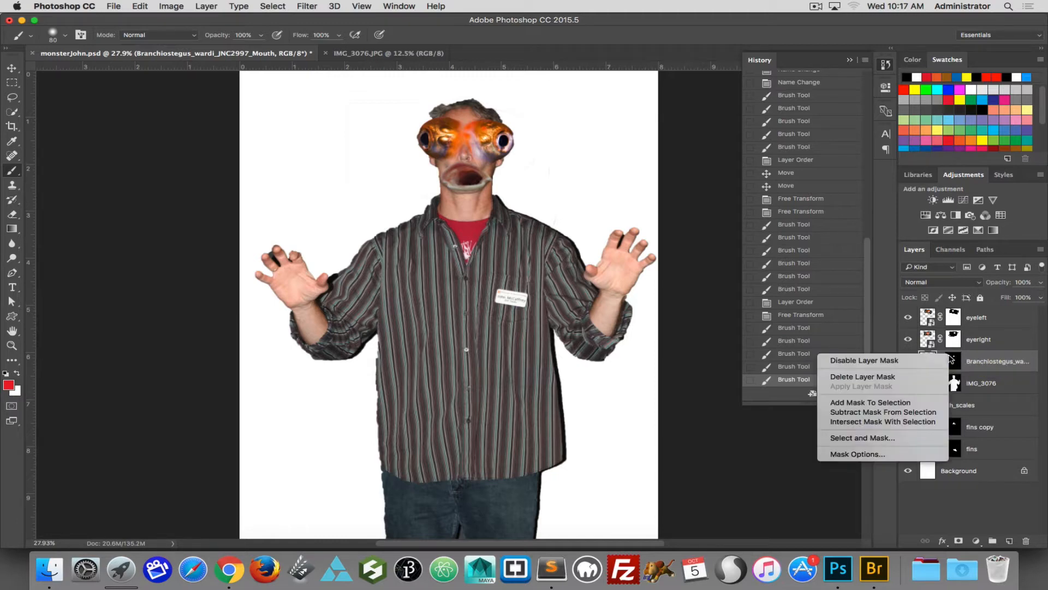
pyautogui.click(921, 377)
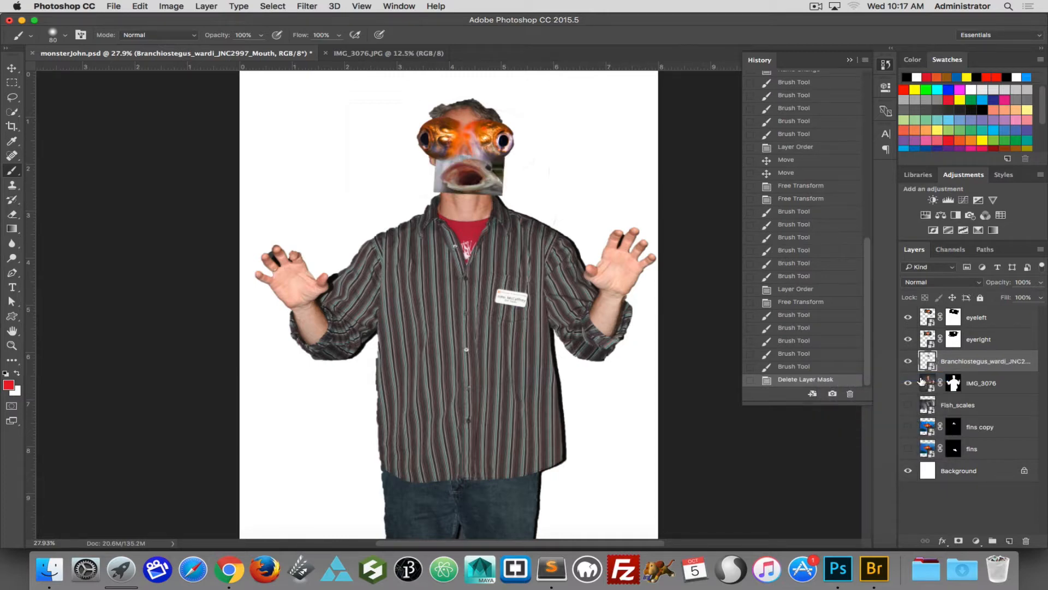
pyautogui.hotkey('ctrl', 'z')
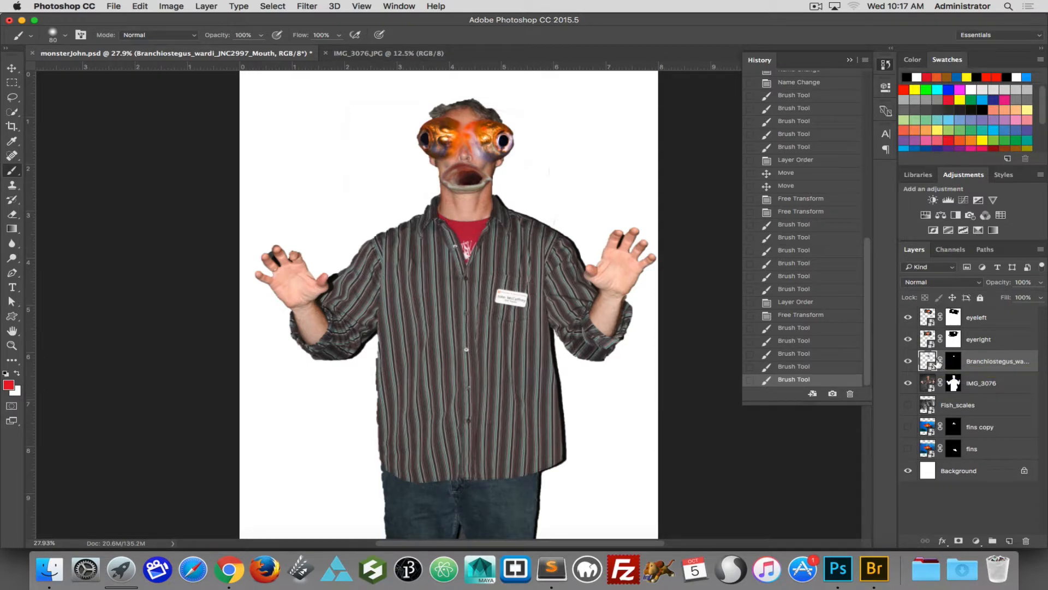
# - Unlink and delete the Branchiostegus mouth layer's mask, then undo the deletion and link the mask again
pyautogui.click(953, 360)
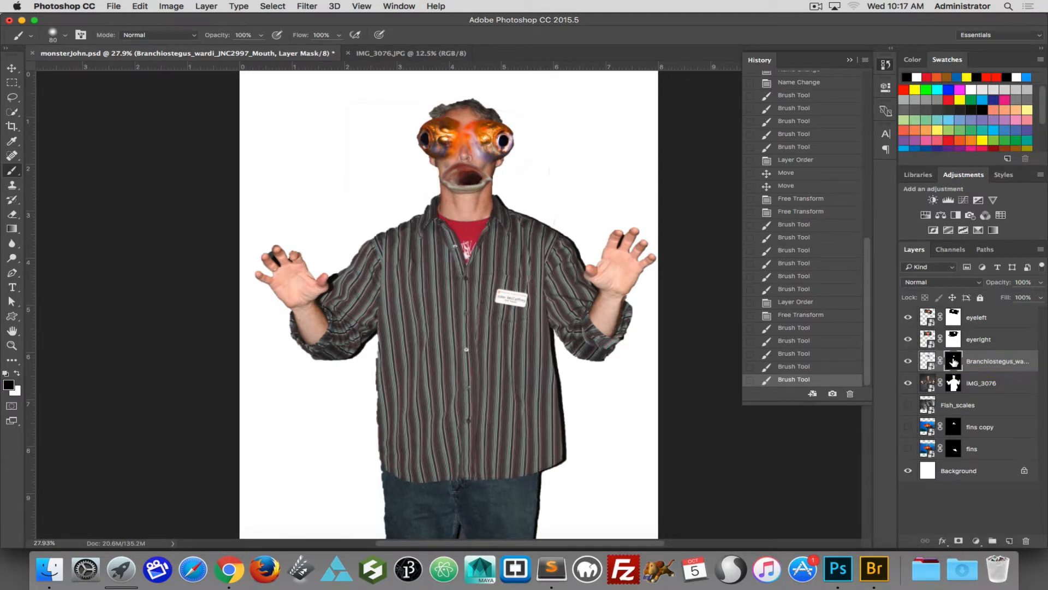
pyautogui.rightClick(953, 361)
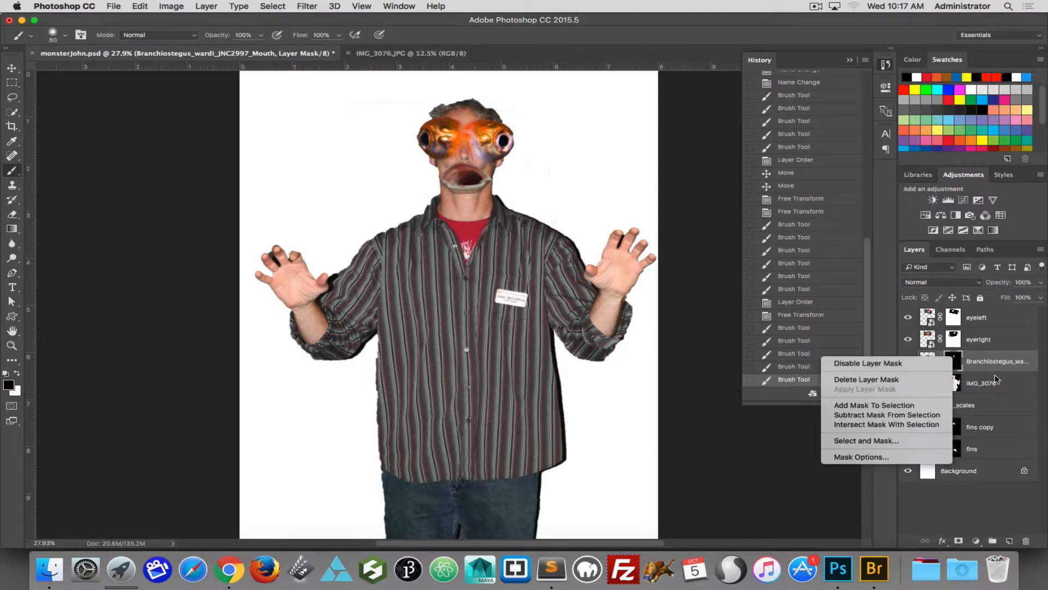
pyautogui.click(1009, 345)
pyautogui.click(941, 361)
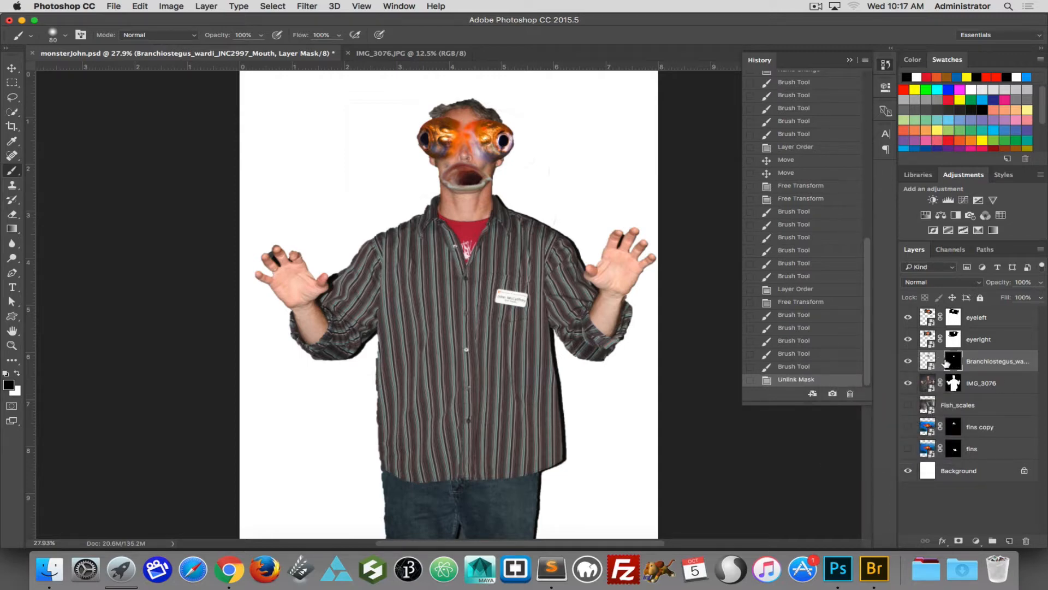
pyautogui.moveTo(948, 363); pyautogui.dragTo(1026, 536)
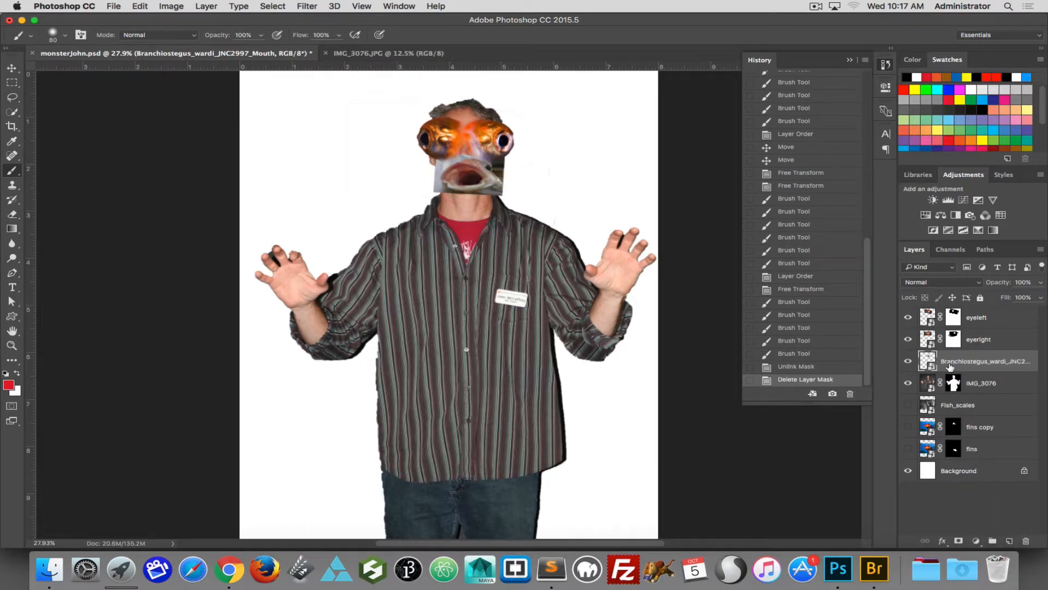
pyautogui.press('super+z')
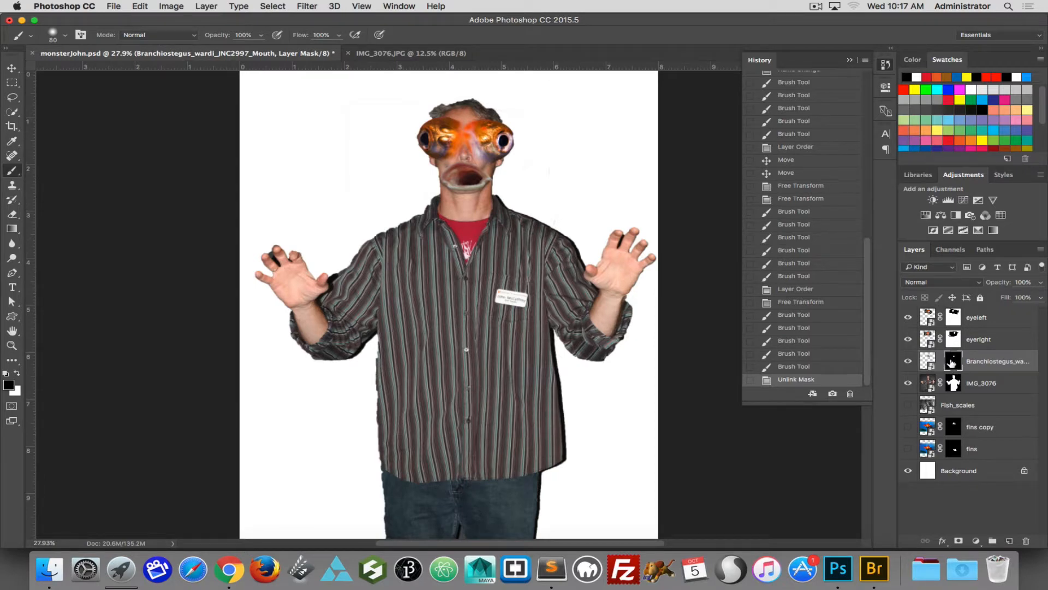
pyautogui.click(940, 361)
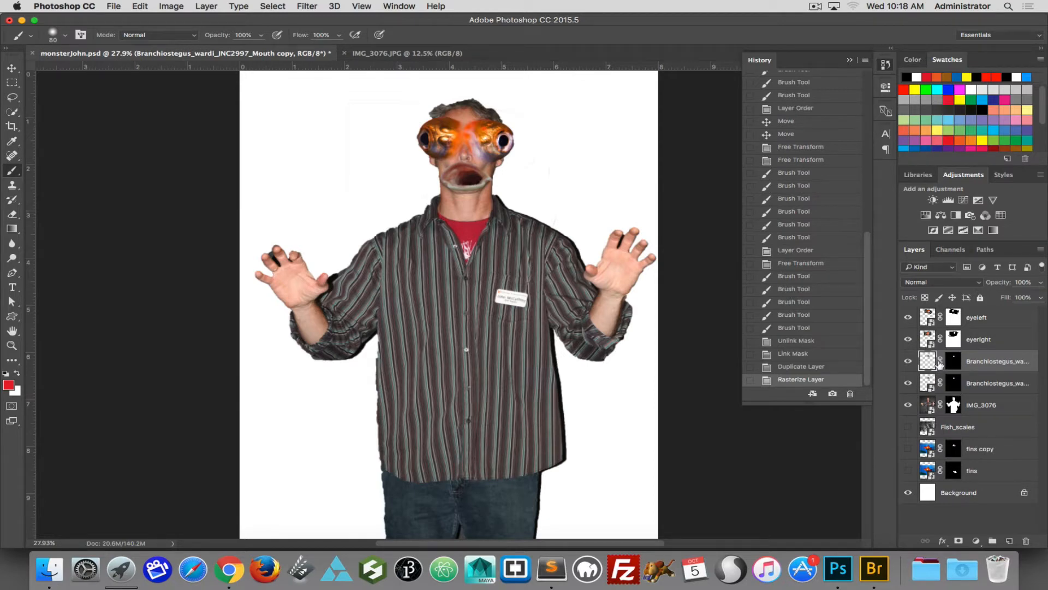
# - Apply the layer mask on the rasterized copy of the mouth layer and undo it
pyautogui.rightClick(956, 361)
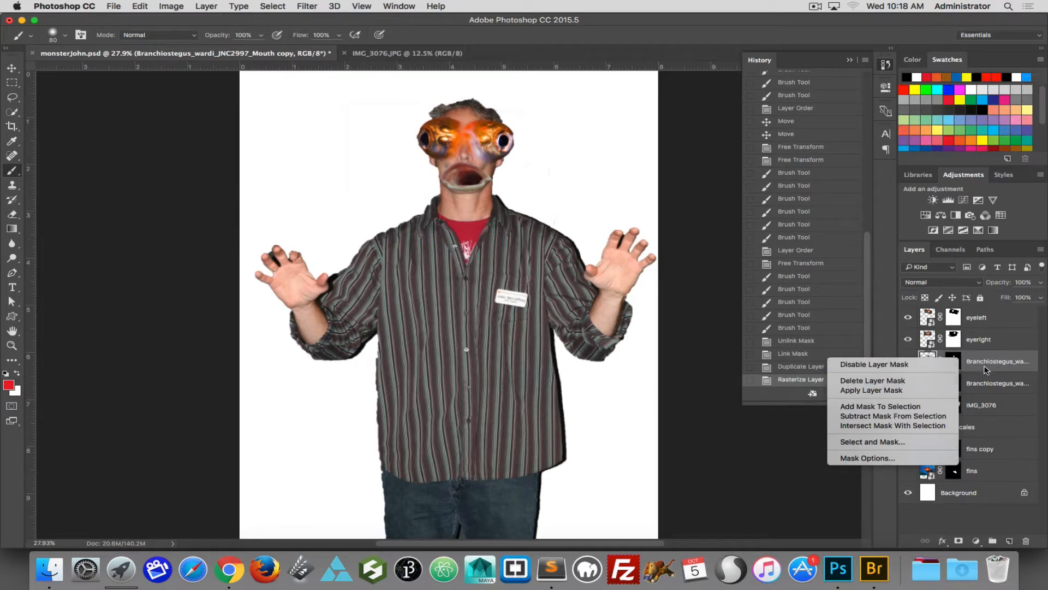
pyautogui.click(931, 392)
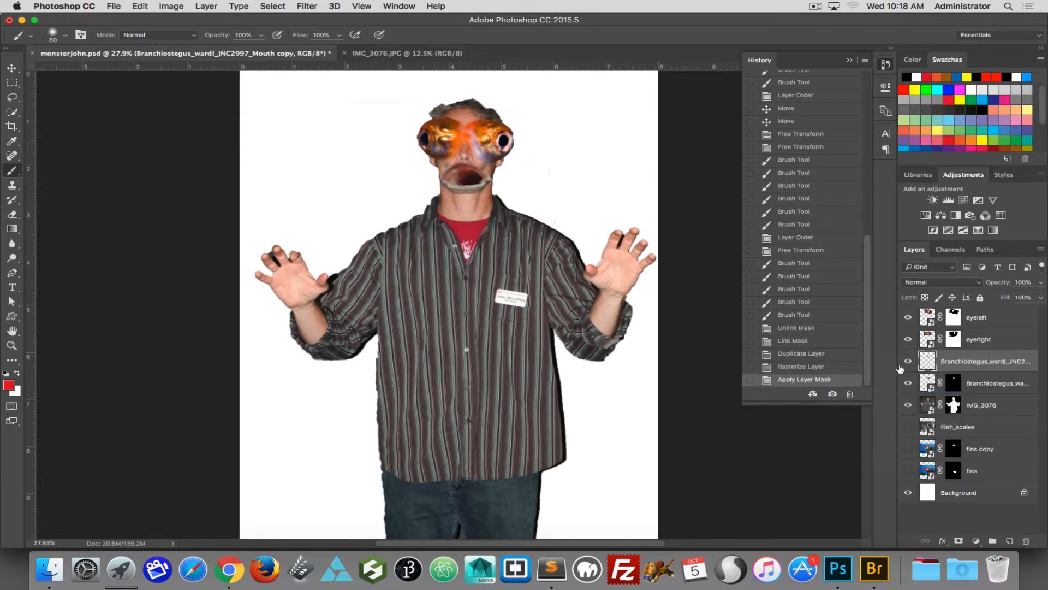
pyautogui.press('super+z')
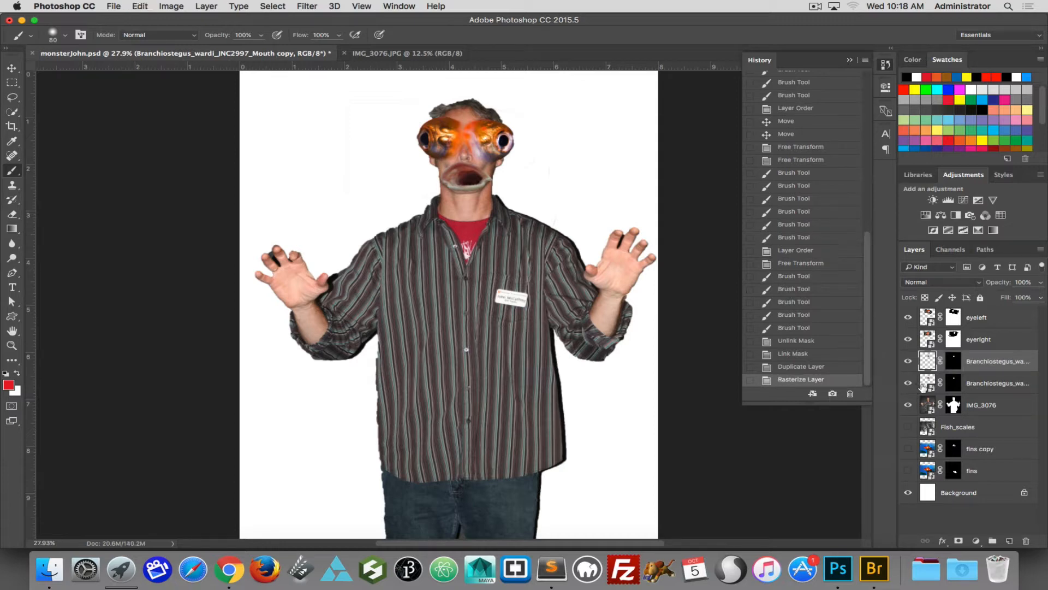
# - Check the mask options of the original Branchiostegus smart object layer and unlink its mask from the layer
pyautogui.rightClick(952, 383)
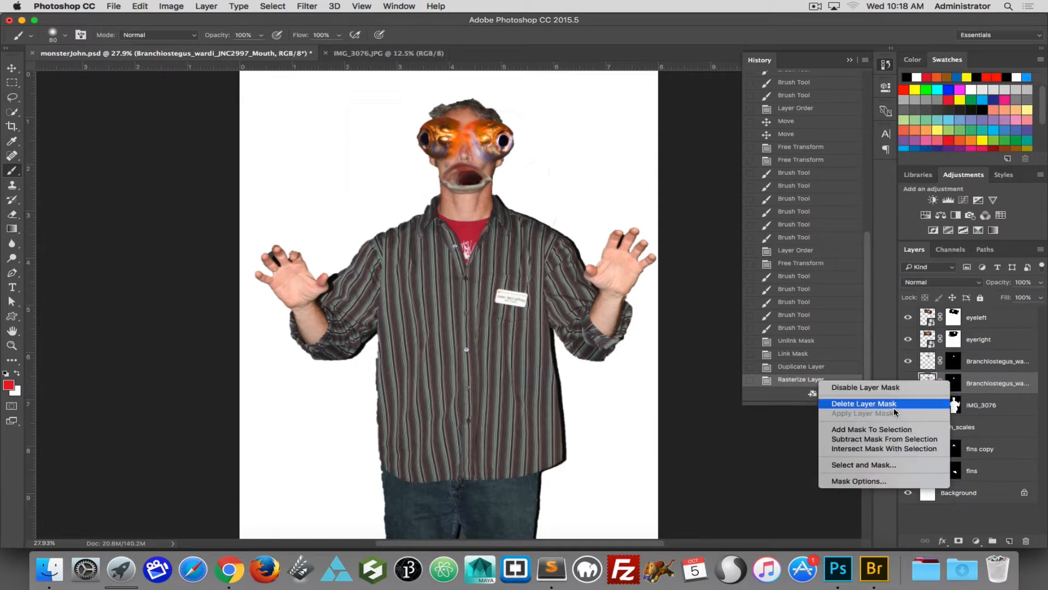
pyautogui.click(977, 391)
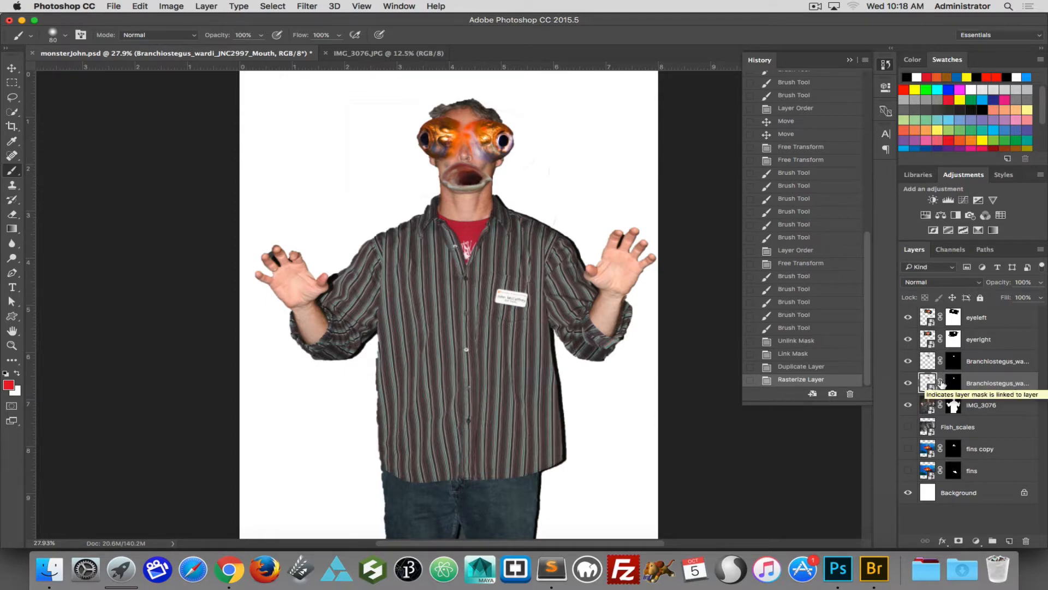
pyautogui.click(941, 382)
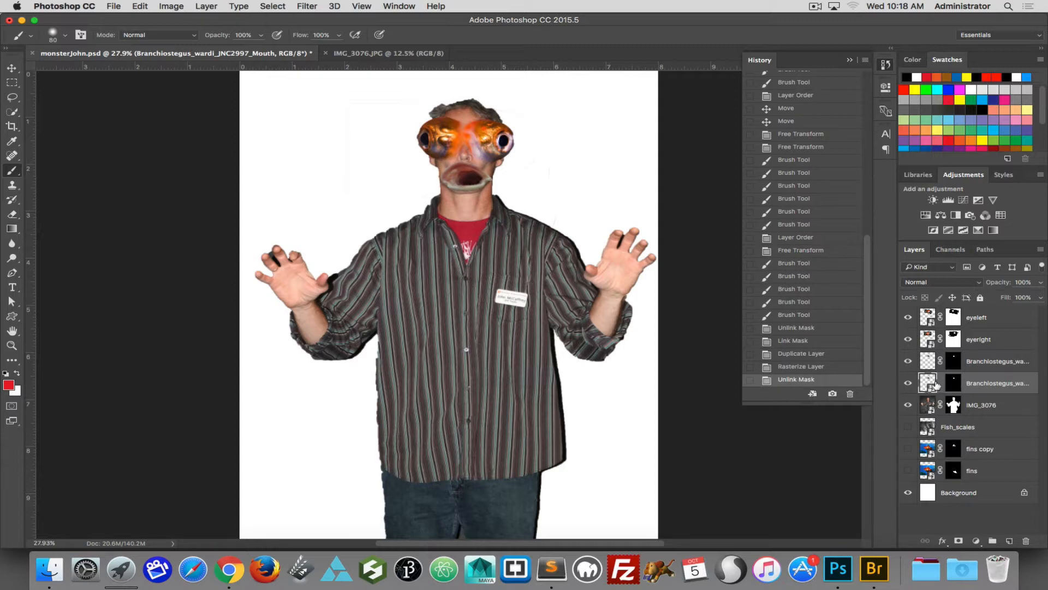
# - Compare the layer options available for the rasterized mouth copy and for the original mouth smart object
pyautogui.rightClick(976, 362)
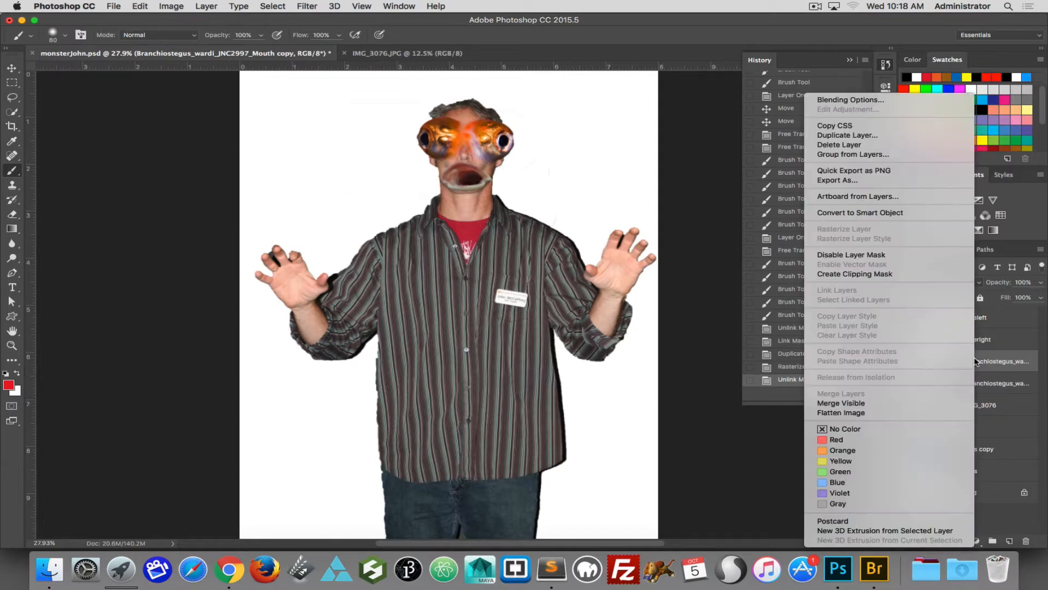
pyautogui.rightClick(999, 383)
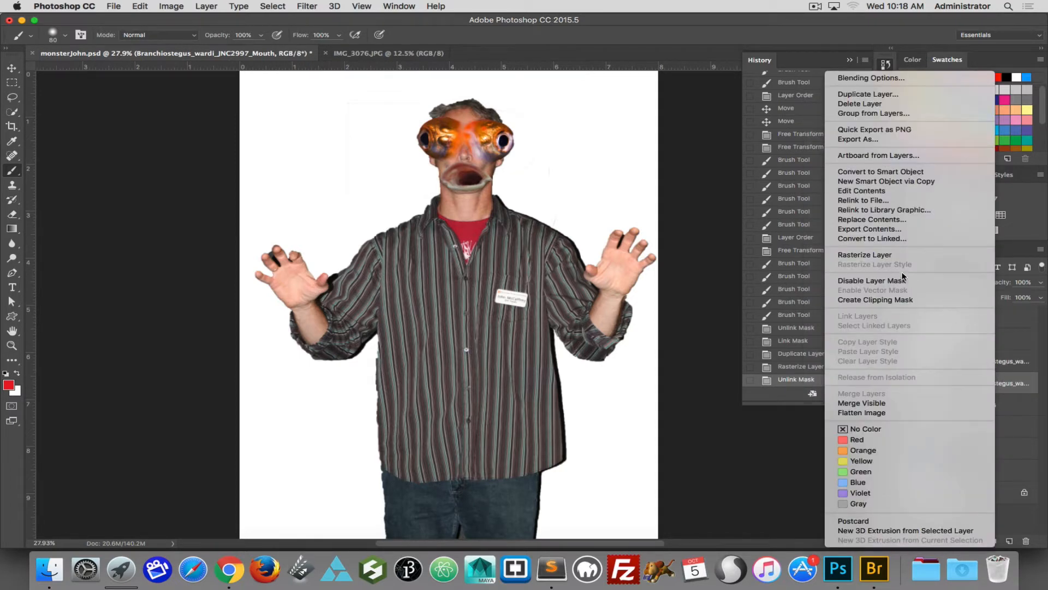
pyautogui.click(1023, 401)
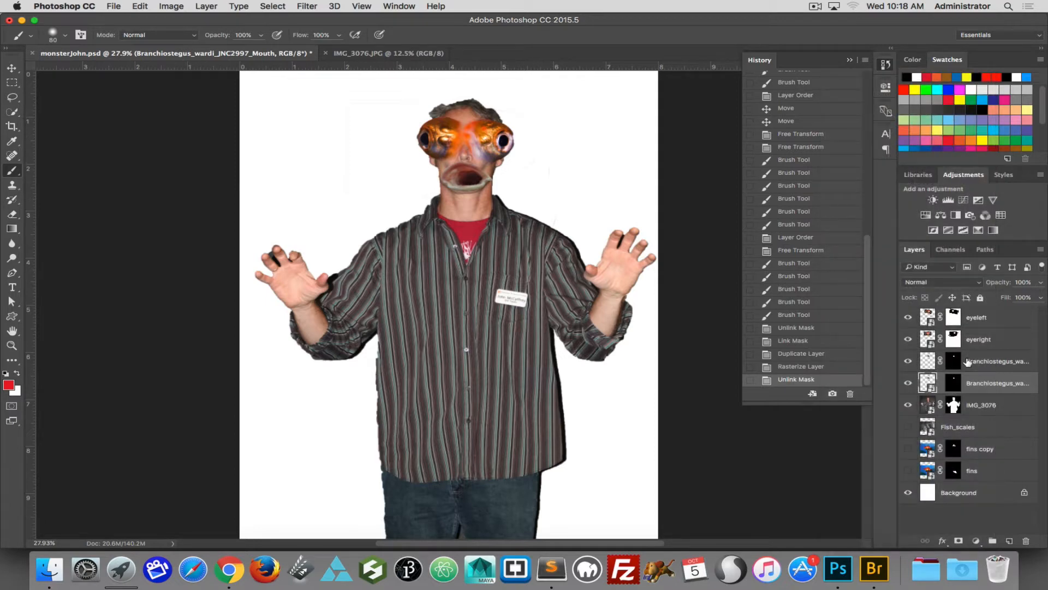
# - Review the rasterized Branchiostegus mouth copy's layer options and apply its layer mask
pyautogui.rightClick(972, 361)
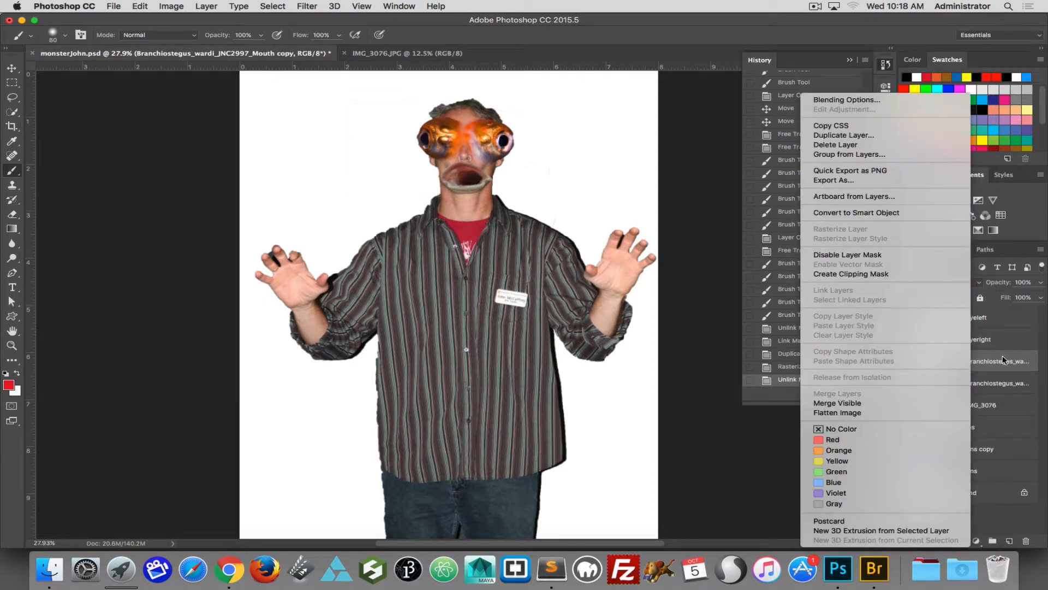
pyautogui.click(979, 357)
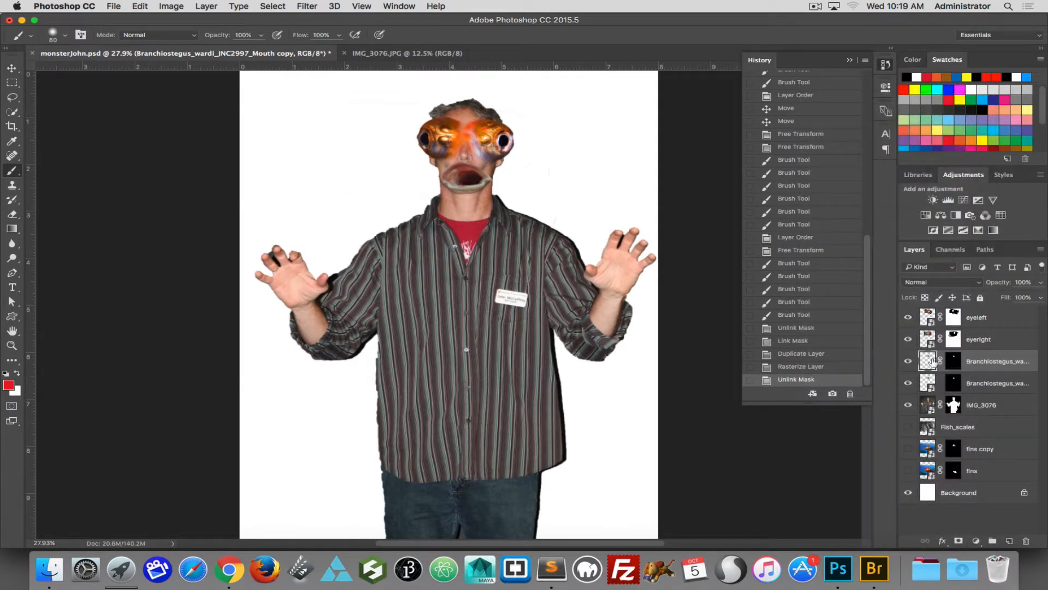
pyautogui.rightClick(926, 361)
pyautogui.click(978, 365)
pyautogui.rightClick(947, 368)
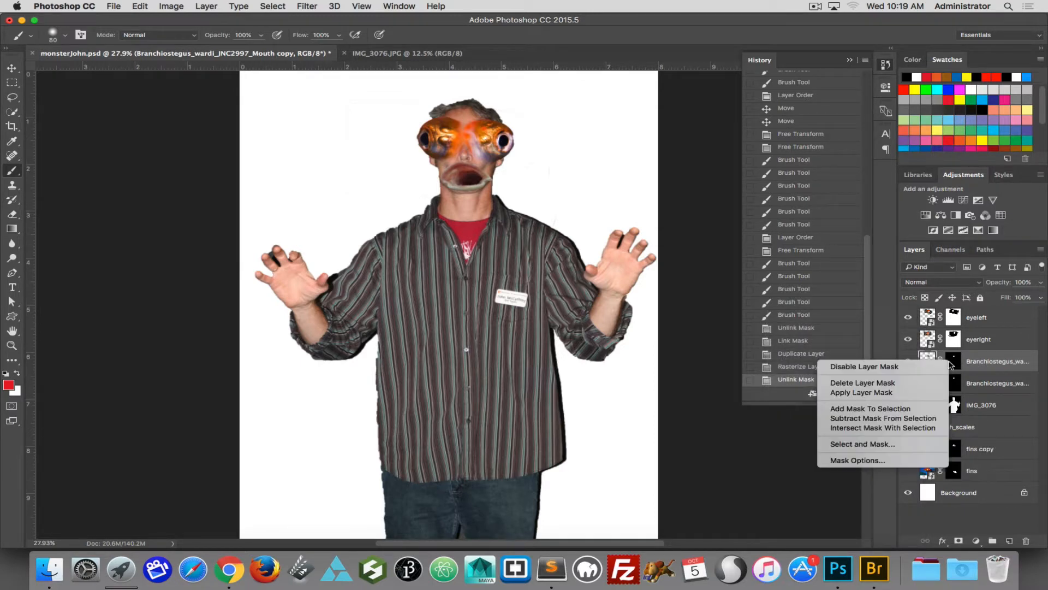
pyautogui.click(923, 391)
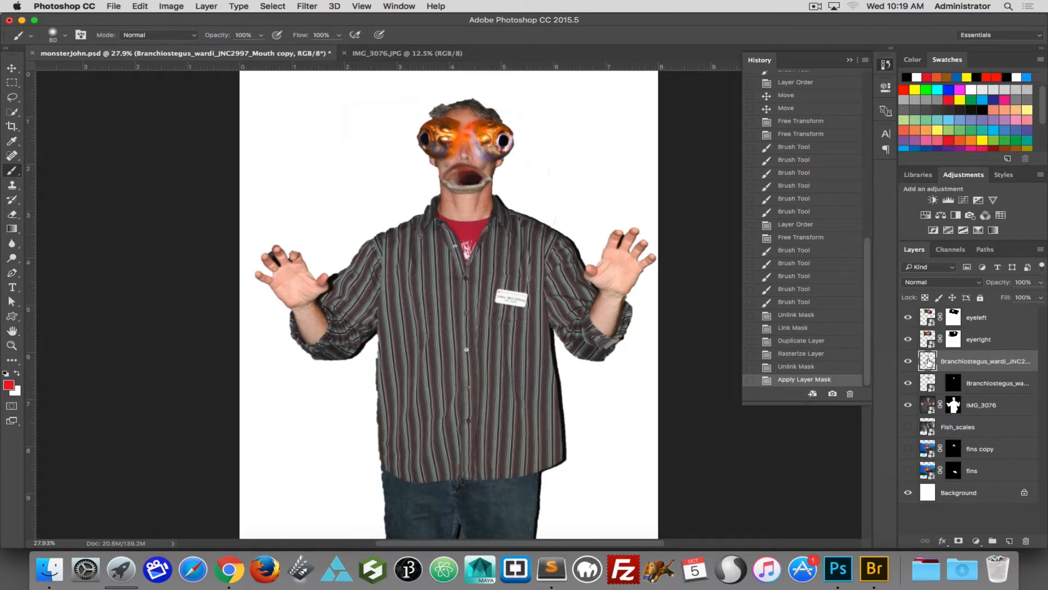
# - Convert the masked-out Branchiostegus mouth copy to a smart object
pyautogui.rightClick(928, 362)
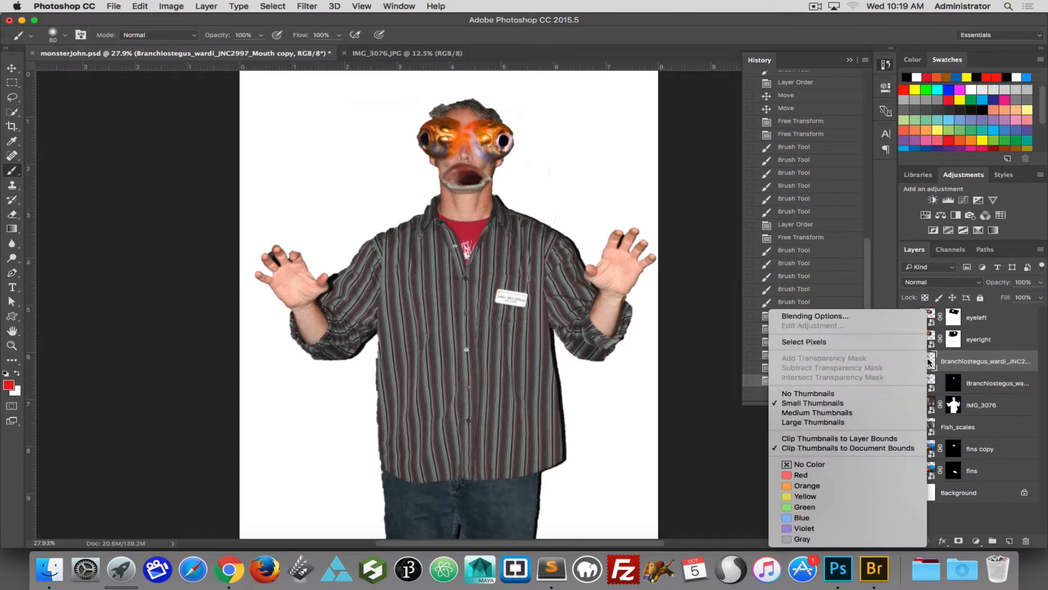
pyautogui.click(966, 365)
pyautogui.rightClick(976, 363)
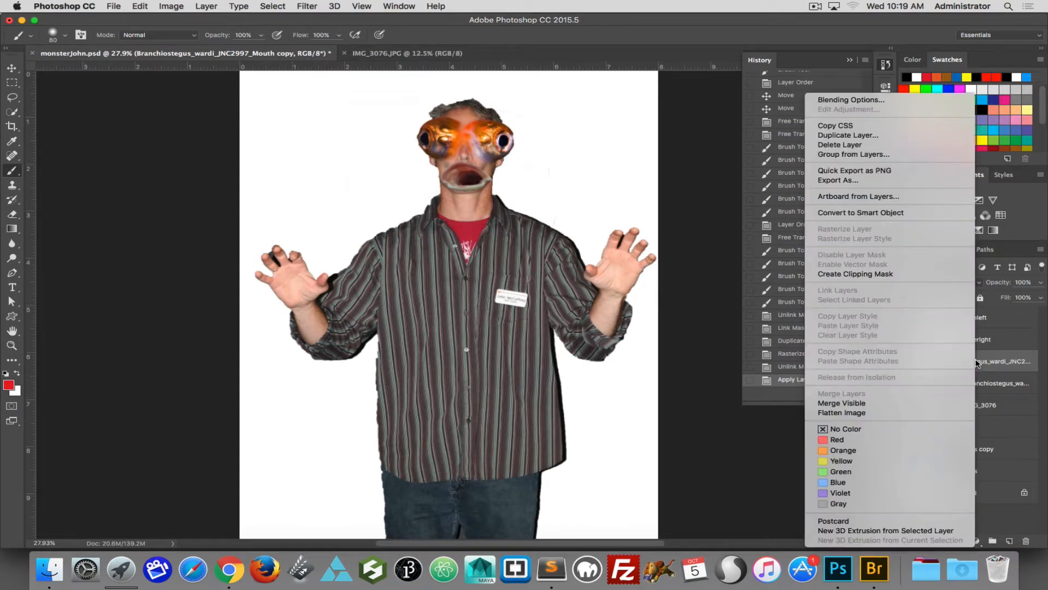
pyautogui.click(885, 213)
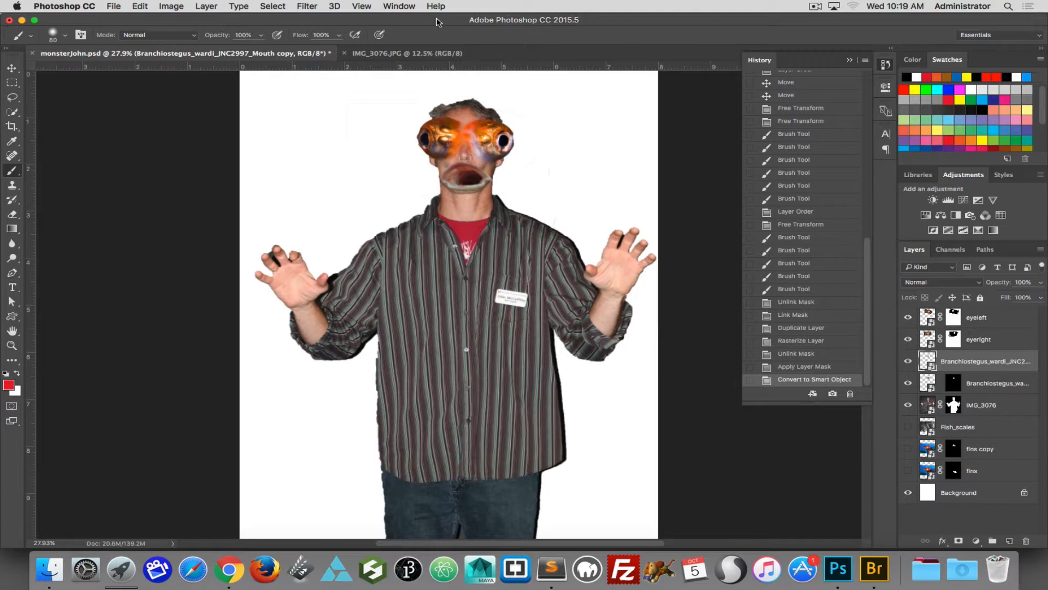
# - Liquify the mouth copy with a size 200 brush, puckering the pointed corner and edges of the mouth
pyautogui.click(306, 5)
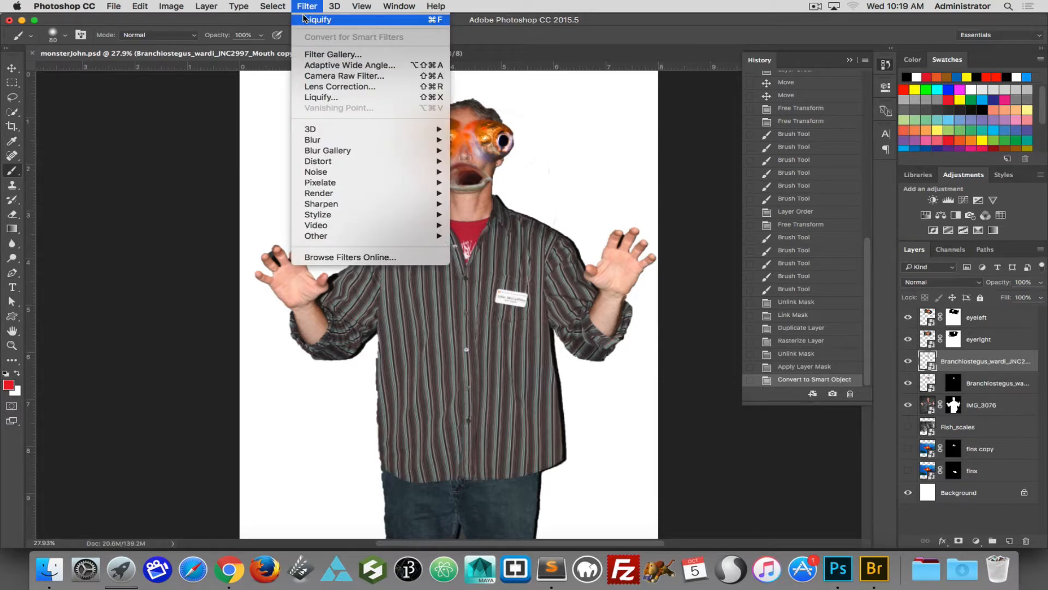
pyautogui.click(317, 20)
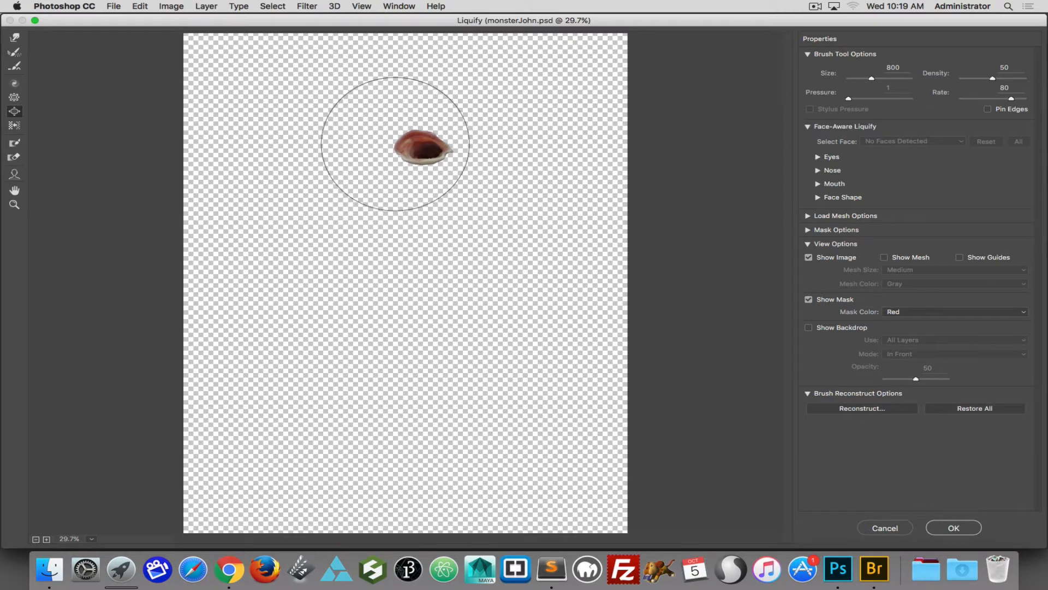
pyautogui.press('[')
pyautogui.press('[')
pyautogui.press('[')
pyautogui.press('[')
pyautogui.press('[')
pyautogui.press('[')
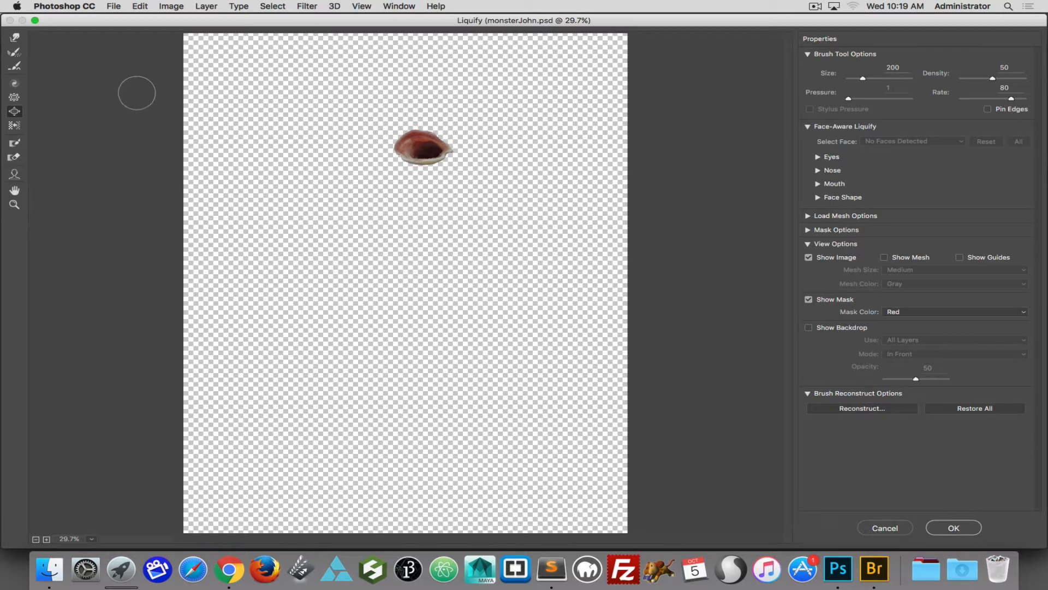
pyautogui.press('alt')
pyautogui.click(14, 97)
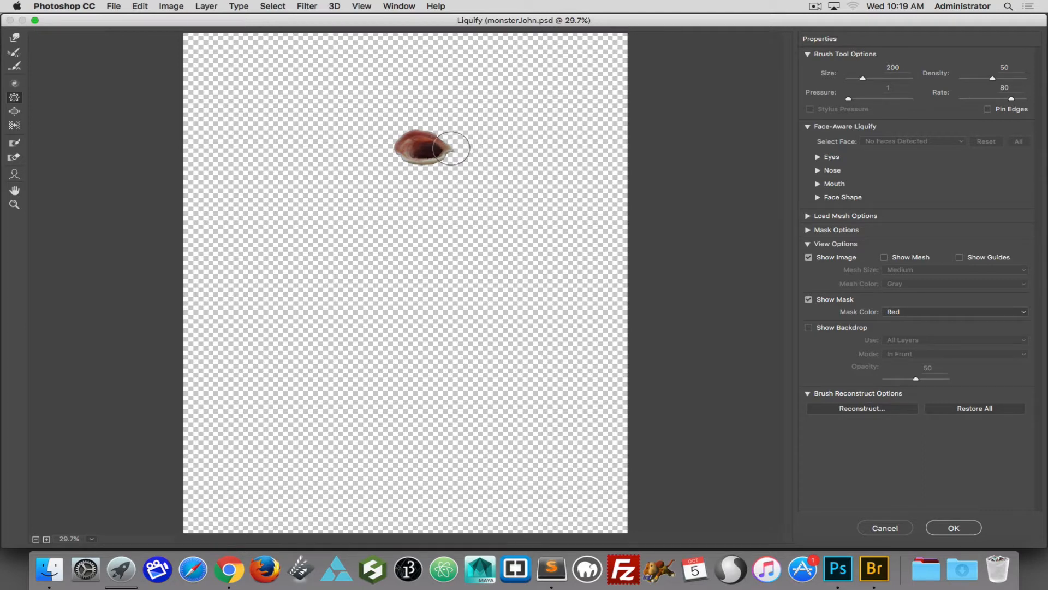
pyautogui.moveTo(452, 148); pyautogui.dragTo(434, 146)
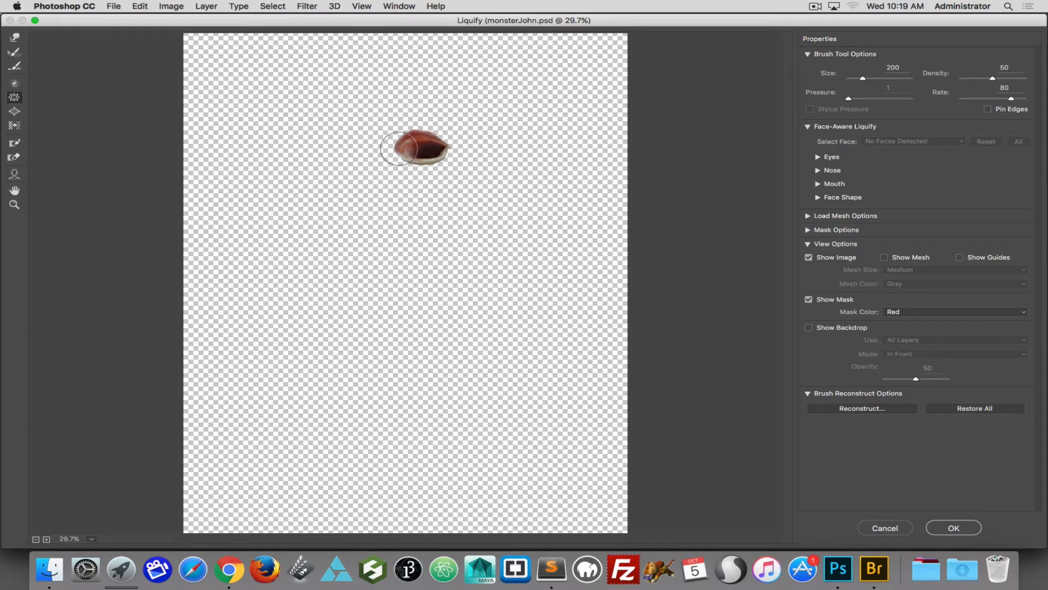
# - Bloat the mouth opening, stretch the lips outward with Forward Warp, and accept the Liquify distortion
pyautogui.click(14, 111)
pyautogui.moveTo(430, 151); pyautogui.dragTo(423, 149)
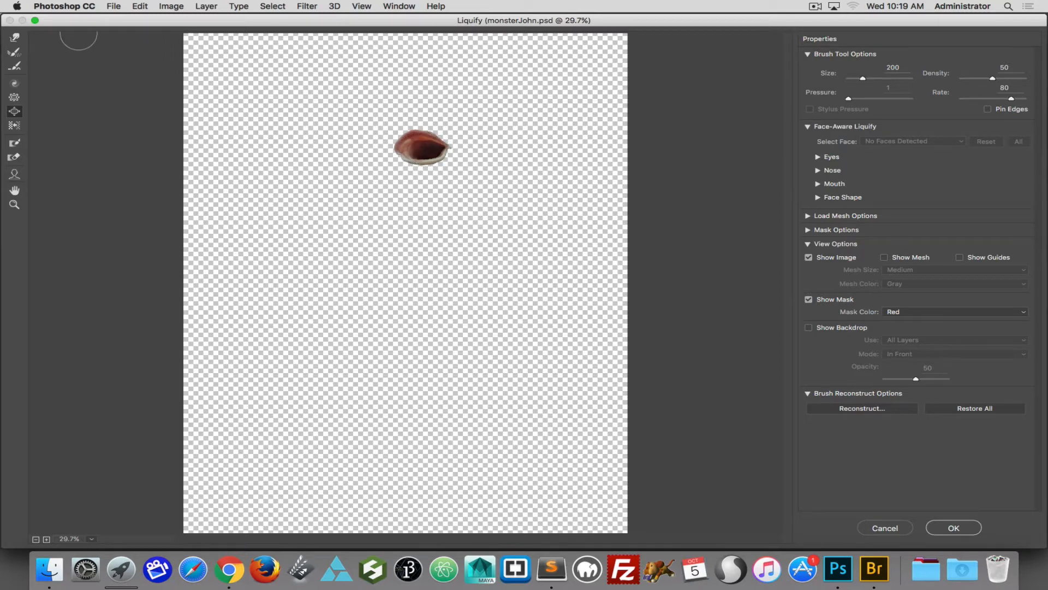
pyautogui.click(20, 37)
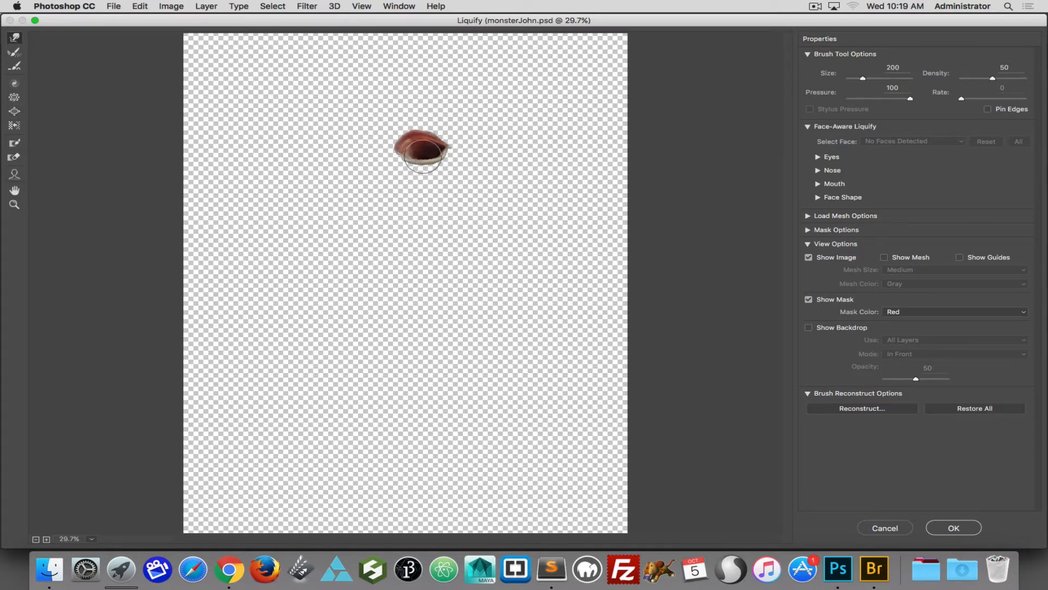
pyautogui.moveTo(423, 157)
pyautogui.mouseDown()
pyautogui.moveTo(420, 132)
pyautogui.moveTo(428, 138)
pyautogui.moveTo(408, 134)
pyautogui.moveTo(432, 140)
pyautogui.moveTo(403, 145)
pyautogui.mouseUp()
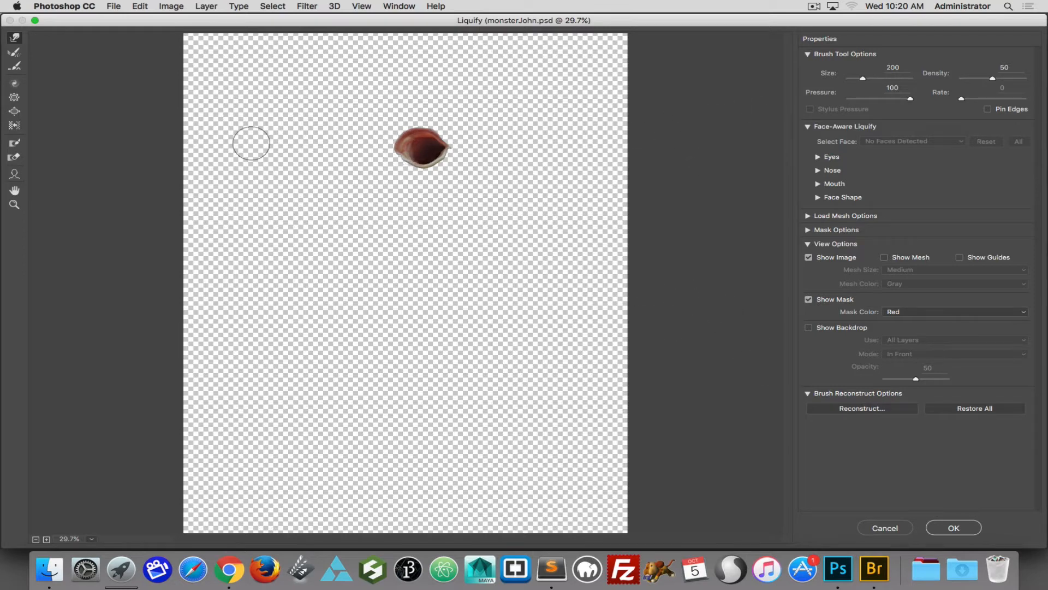
pyautogui.click(953, 528)
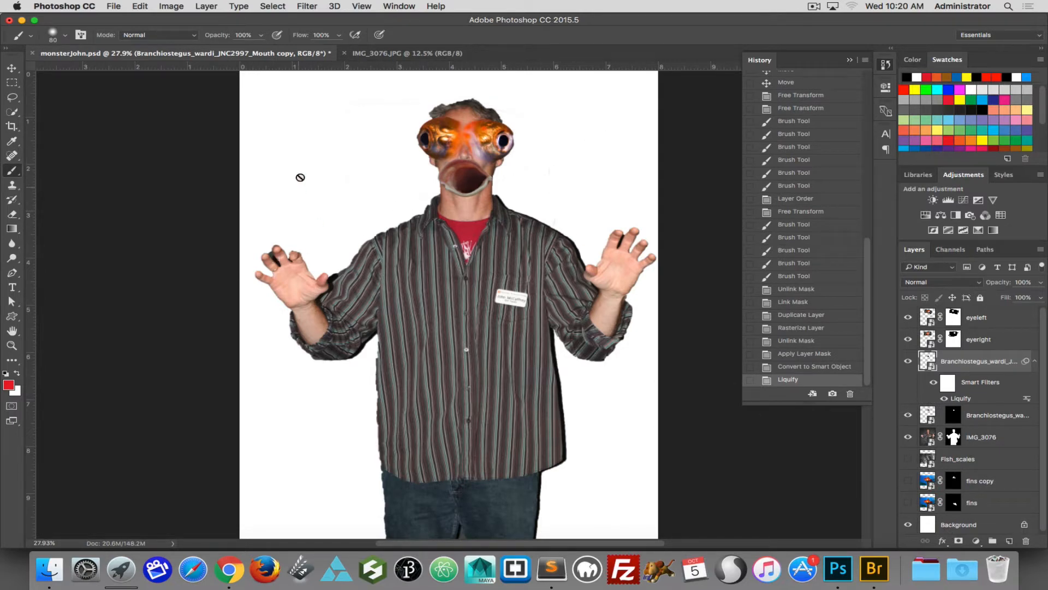
# - Inspect the liquified mouth up close and delete the smart filters from the mouth copy
pyautogui.press('super+equal')
pyautogui.press('super+equal')
pyautogui.press('super+equal')
pyautogui.press('super+equal')
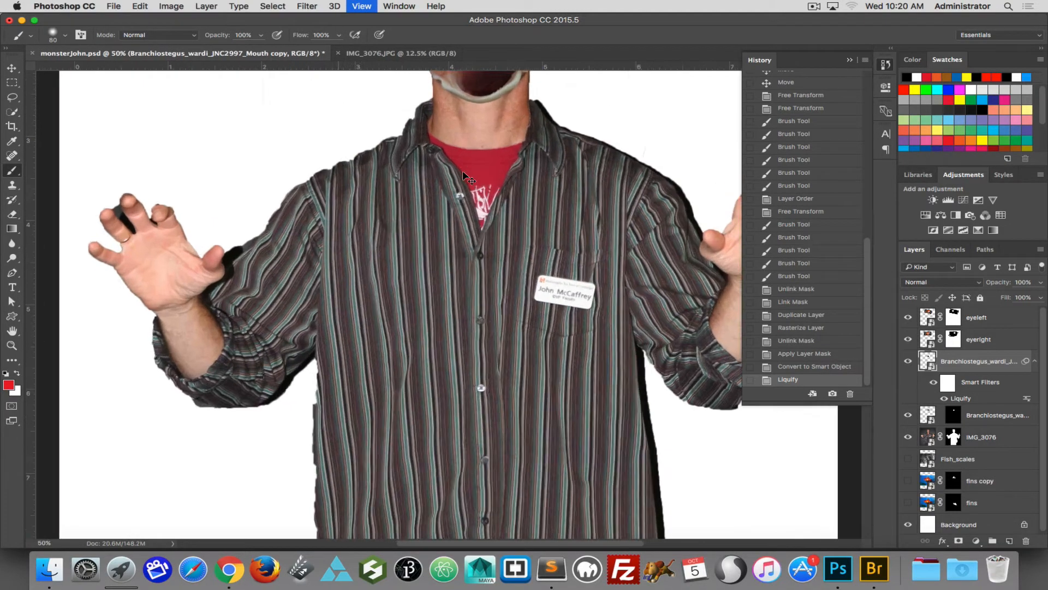
pyautogui.scroll(10, 512, 139)
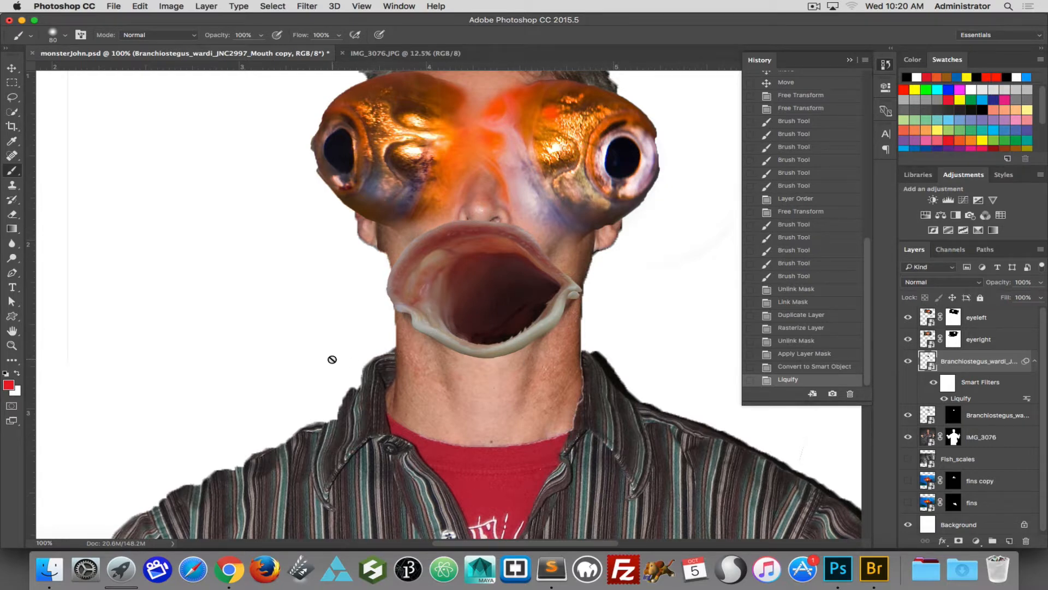
pyautogui.moveTo(415, 305); pyautogui.dragTo(418, 318)
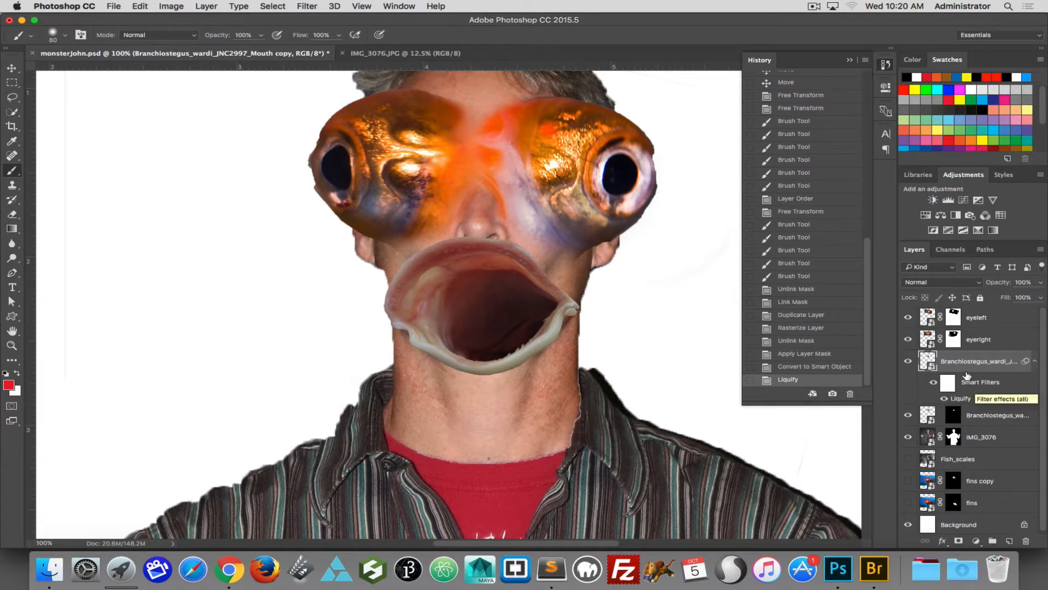
pyautogui.moveTo(968, 386)
pyautogui.mouseDown()
pyautogui.moveTo(980, 389)
pyautogui.moveTo(1026, 540)
pyautogui.mouseUp()
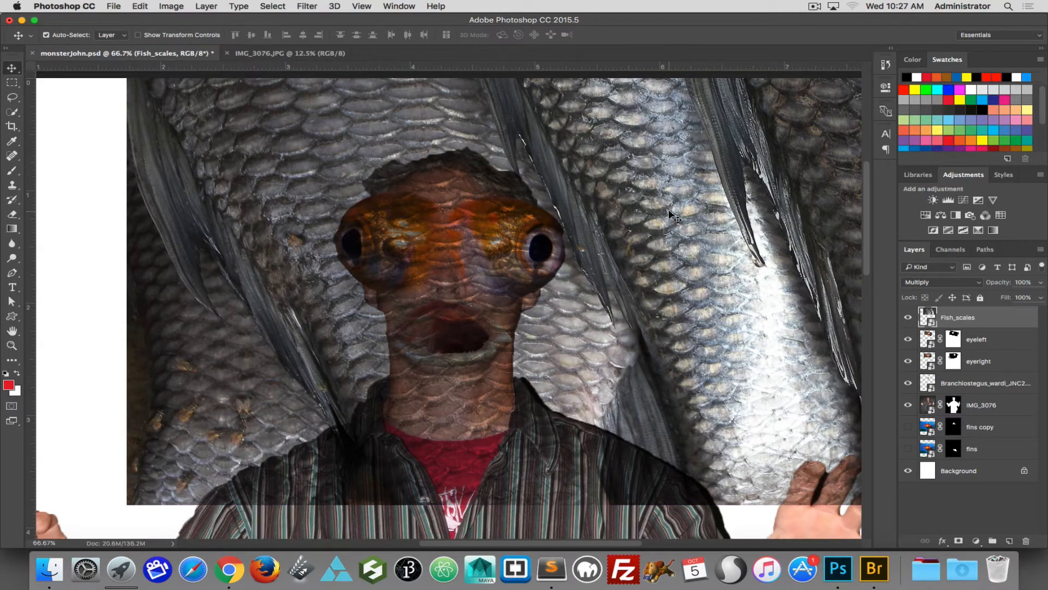
# - Reposition the Fish_scales layer over the head, trying different areas of the scale texture against the face
pyautogui.moveTo(673, 216); pyautogui.dragTo(622, 183)
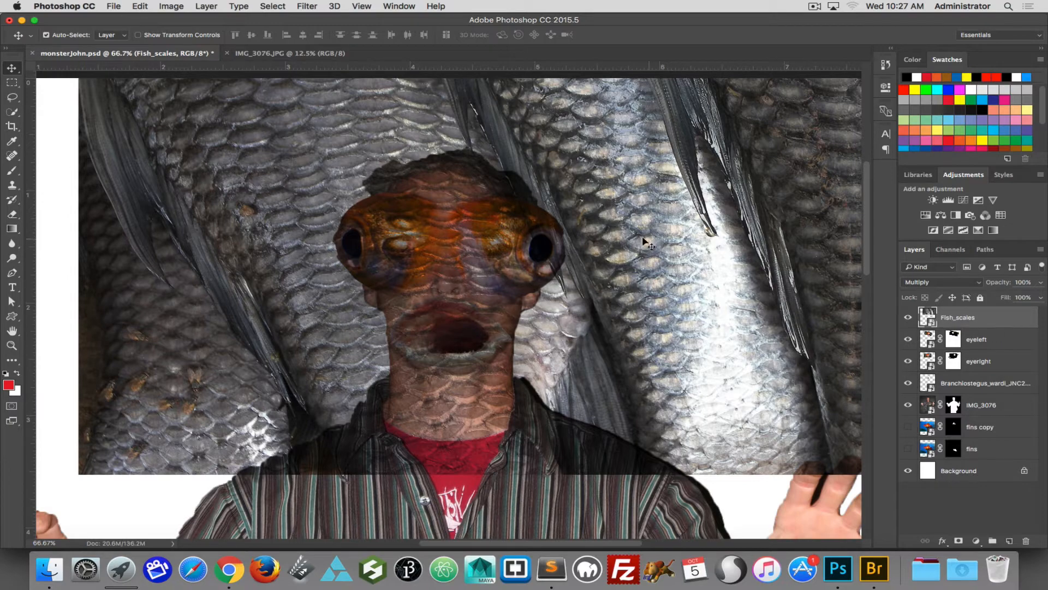
pyautogui.moveTo(604, 151); pyautogui.dragTo(600, 176)
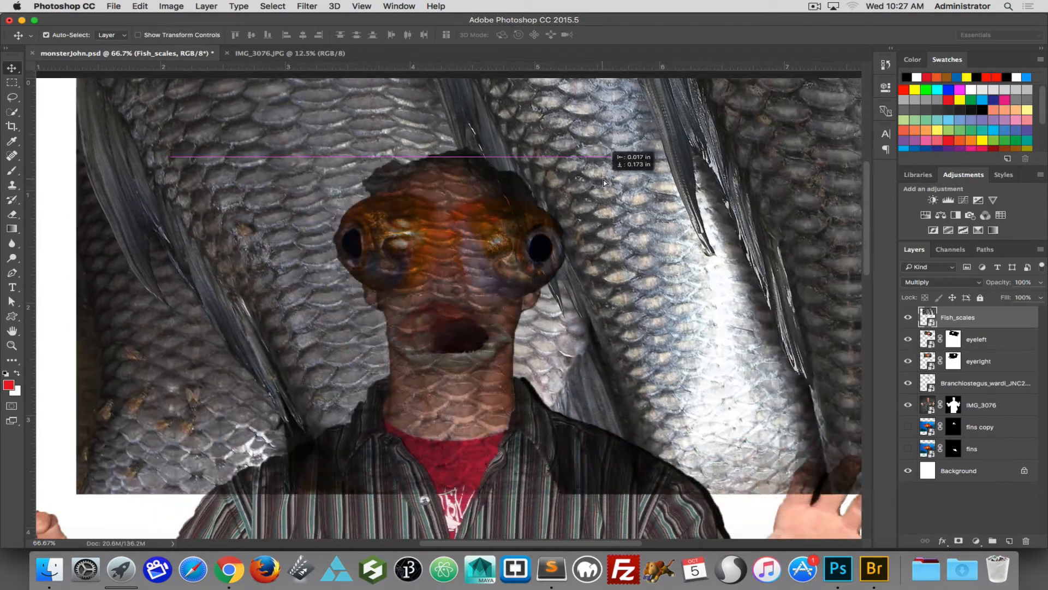
pyautogui.moveTo(720, 302); pyautogui.dragTo(260, 254)
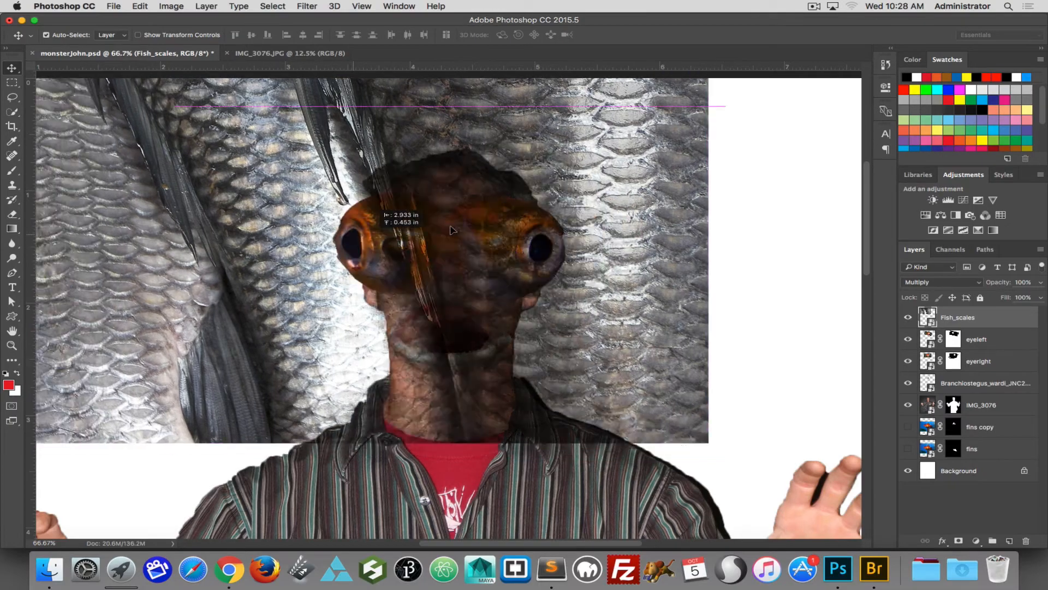
pyautogui.moveTo(452, 230); pyautogui.dragTo(601, 213)
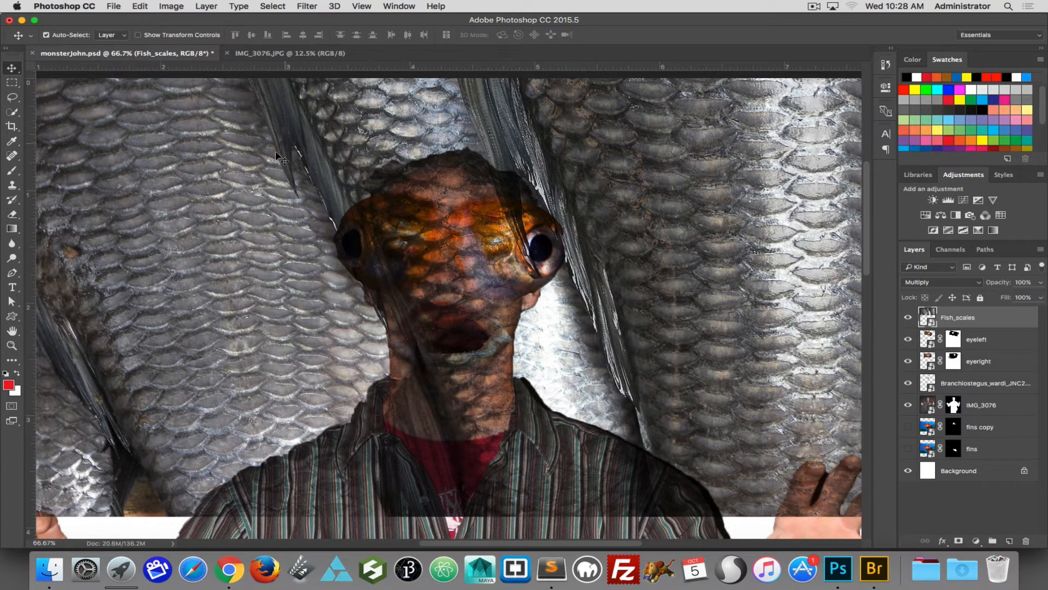
pyautogui.moveTo(308, 177); pyautogui.dragTo(192, 123)
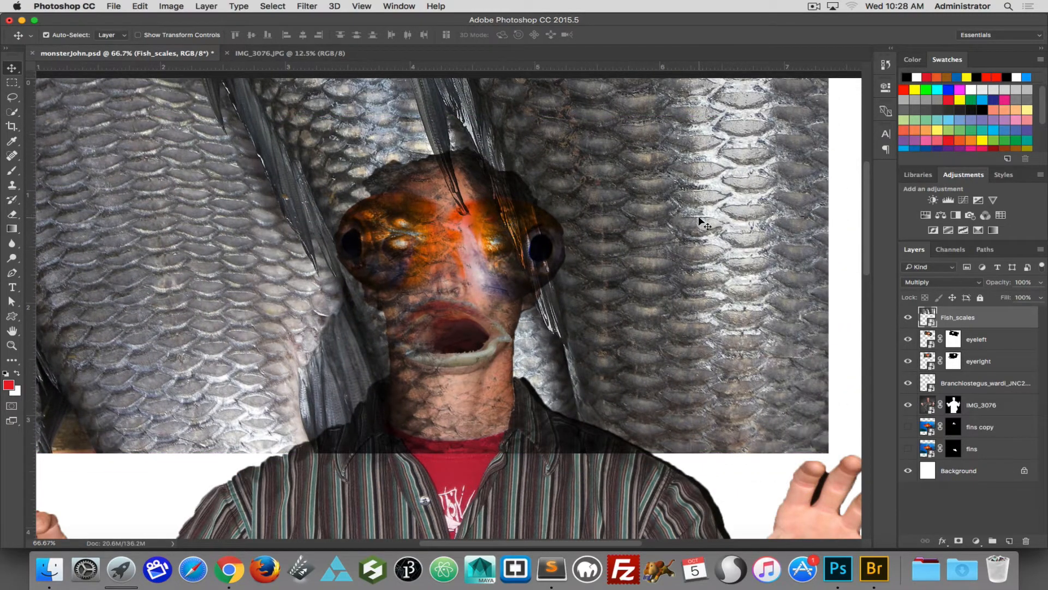
pyautogui.moveTo(700, 221); pyautogui.dragTo(703, 231)
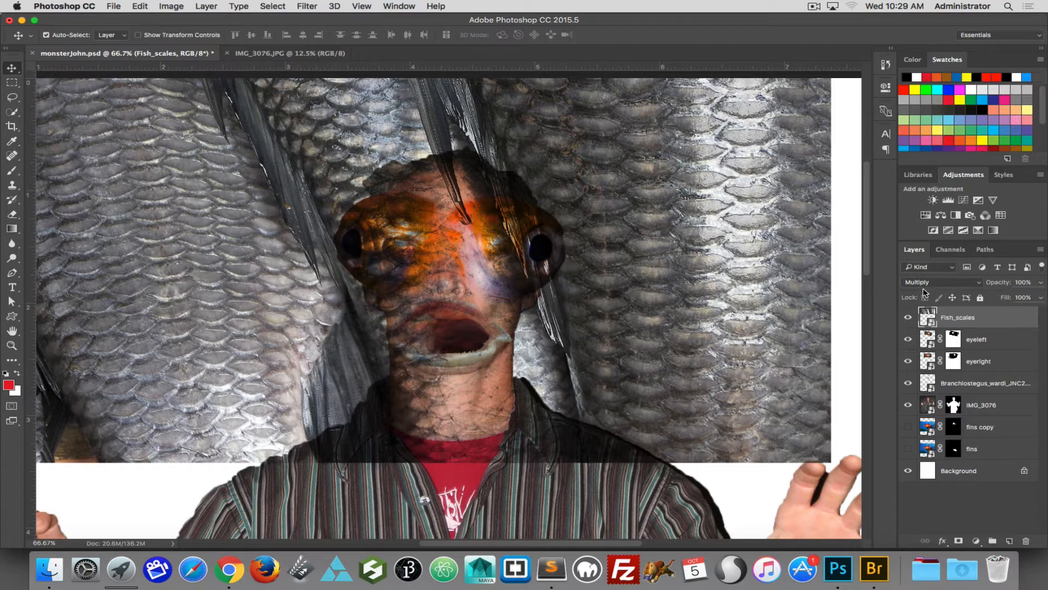
# - Set the Fish_scales layer's blend mode to Normal and move the layer directly below IMG_3076
pyautogui.click(924, 283)
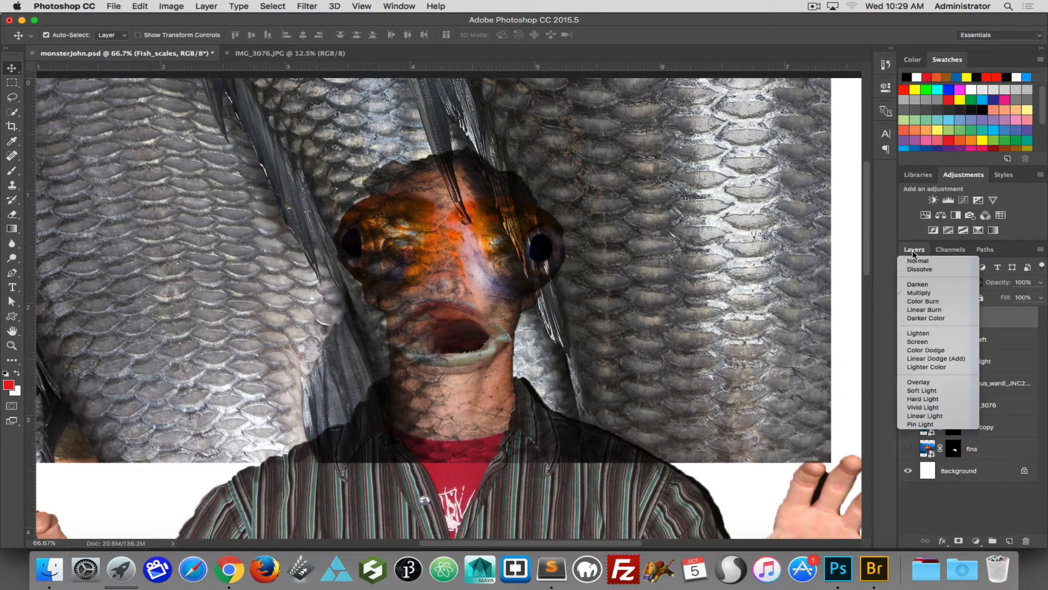
pyautogui.click(917, 256)
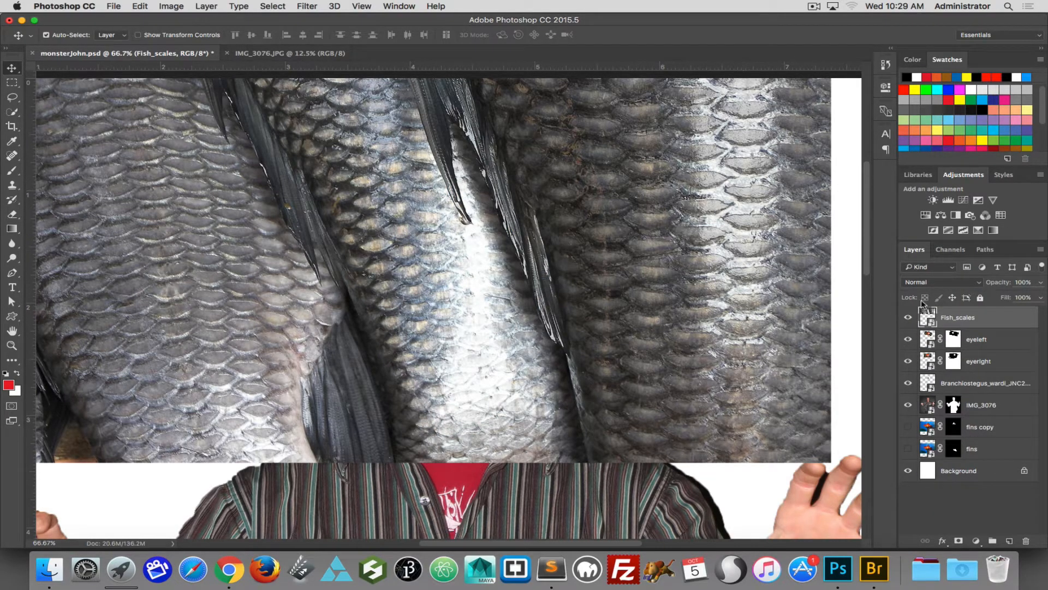
pyautogui.moveTo(950, 317); pyautogui.dragTo(950, 415)
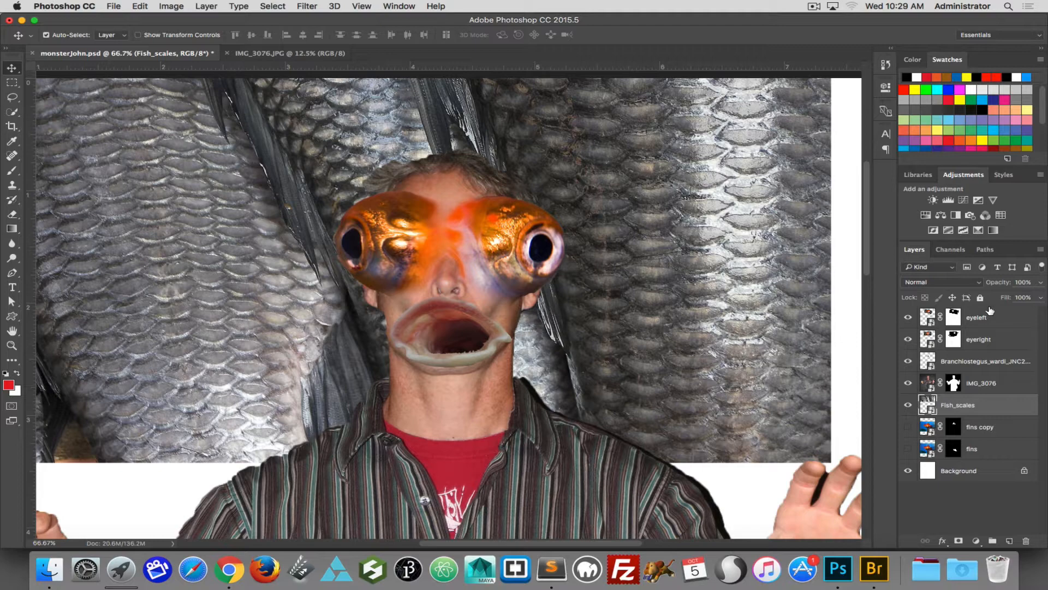
# - Create a new empty layer above eyeleft and name it scales
pyautogui.click(990, 312)
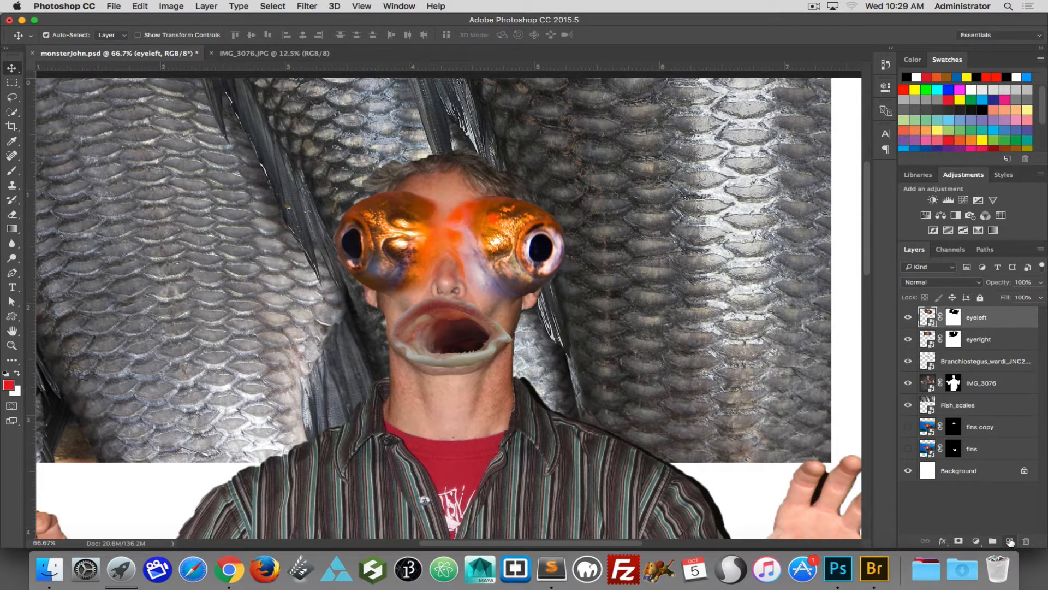
pyautogui.click(1010, 541)
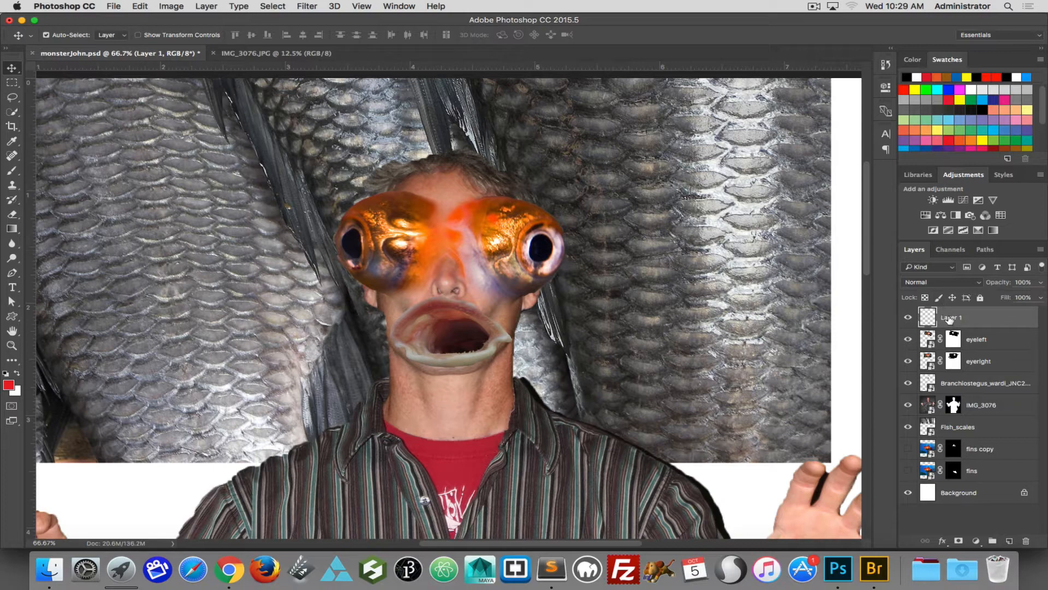
pyautogui.write('scales')
pyautogui.press('Return')
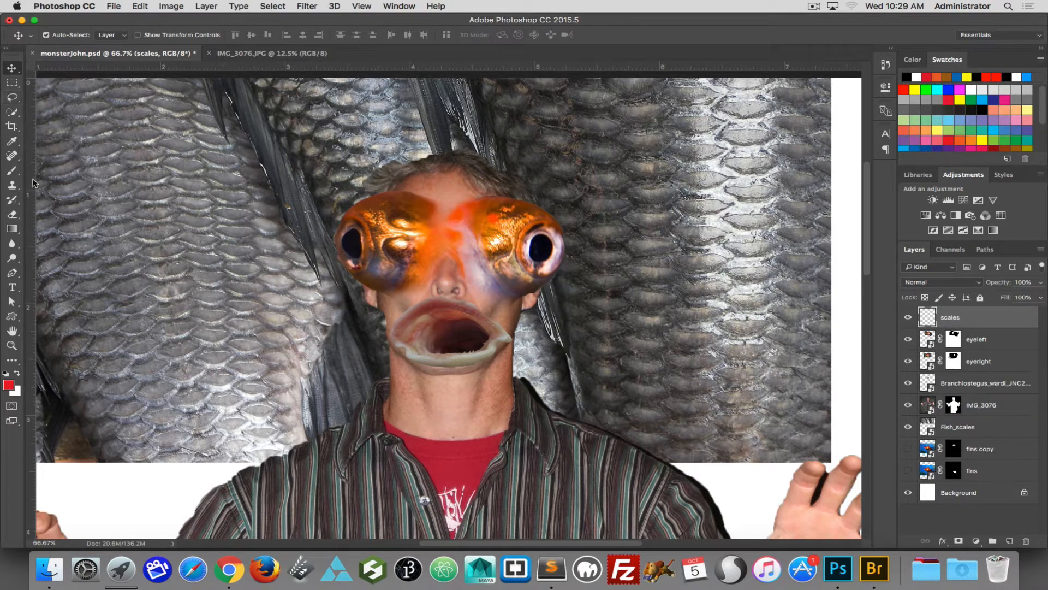
# - Set the Clone Stamp to sample all layers for cloning onto the scales layer
pyautogui.click(11, 184)
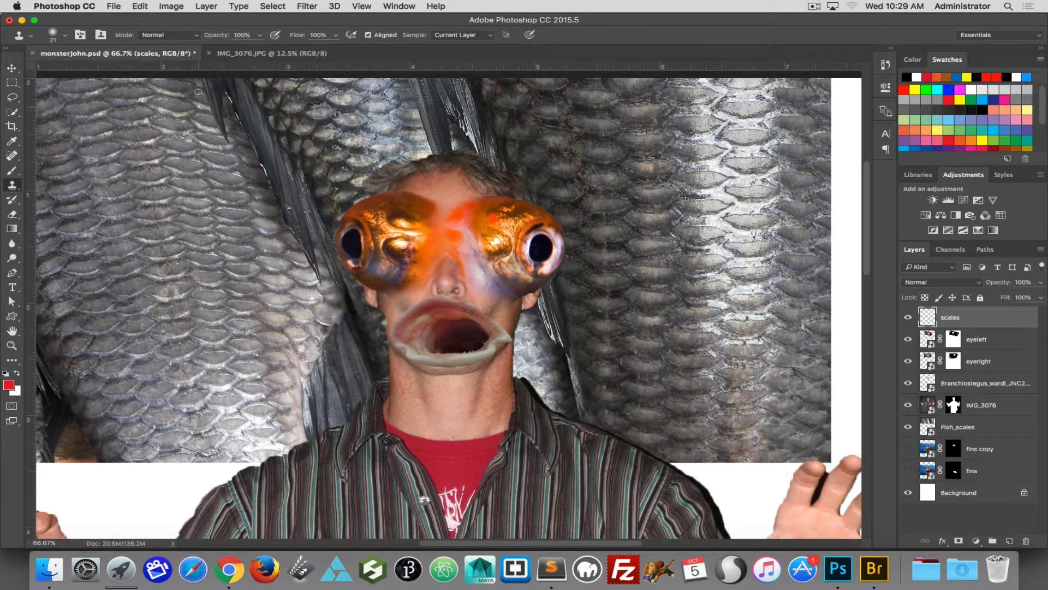
pyautogui.click(488, 37)
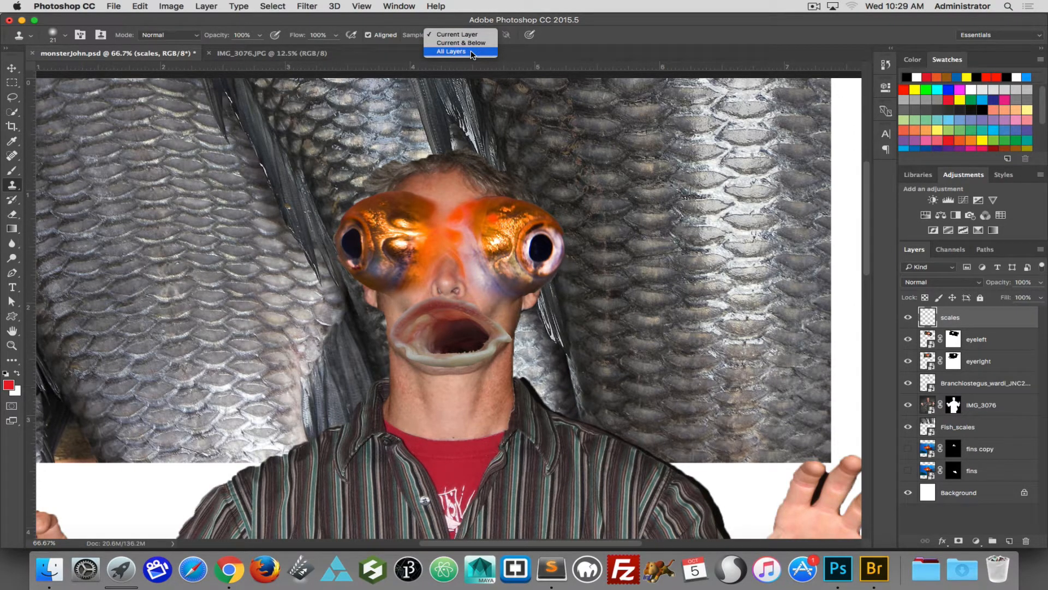
pyautogui.click(472, 53)
pyautogui.click(699, 240)
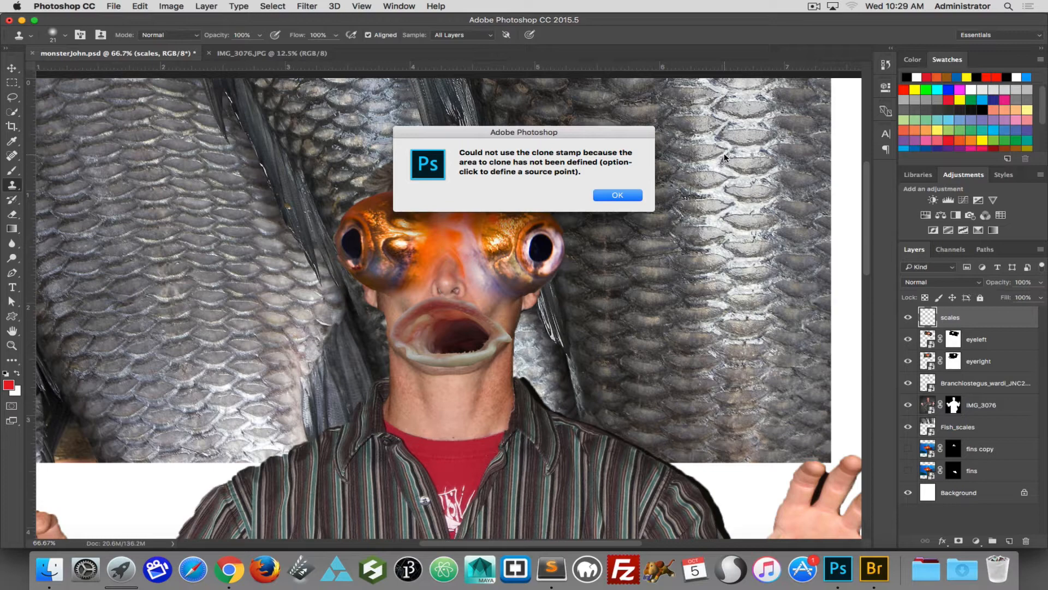
pyautogui.click(630, 198)
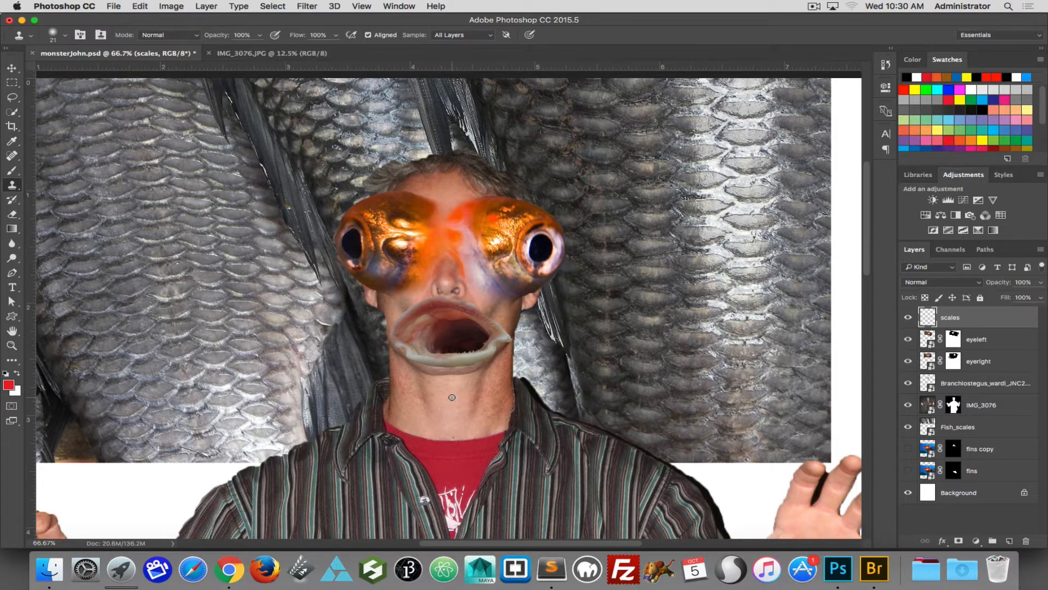
# - Clone the large fish scales over the neck and chin on the scales layer, enlarging the brush to 50
pyautogui.moveTo(455, 399)
pyautogui.mouseDown()
pyautogui.moveTo(476, 389)
pyautogui.moveTo(451, 403)
pyautogui.moveTo(484, 386)
pyautogui.moveTo(446, 400)
pyautogui.moveTo(460, 386)
pyautogui.moveTo(463, 411)
pyautogui.moveTo(481, 403)
pyautogui.moveTo(451, 407)
pyautogui.moveTo(461, 412)
pyautogui.moveTo(421, 392)
pyautogui.moveTo(452, 416)
pyautogui.moveTo(445, 423)
pyautogui.moveTo(469, 420)
pyautogui.moveTo(446, 426)
pyautogui.moveTo(477, 428)
pyautogui.moveTo(451, 434)
pyautogui.moveTo(500, 424)
pyautogui.moveTo(502, 372)
pyautogui.moveTo(503, 416)
pyautogui.moveTo(469, 400)
pyautogui.moveTo(432, 416)
pyautogui.moveTo(425, 405)
pyautogui.moveTo(436, 427)
pyautogui.moveTo(415, 407)
pyautogui.moveTo(399, 415)
pyautogui.moveTo(403, 392)
pyautogui.mouseUp()
pyautogui.press(']')
pyautogui.press(']')
pyautogui.press(']')
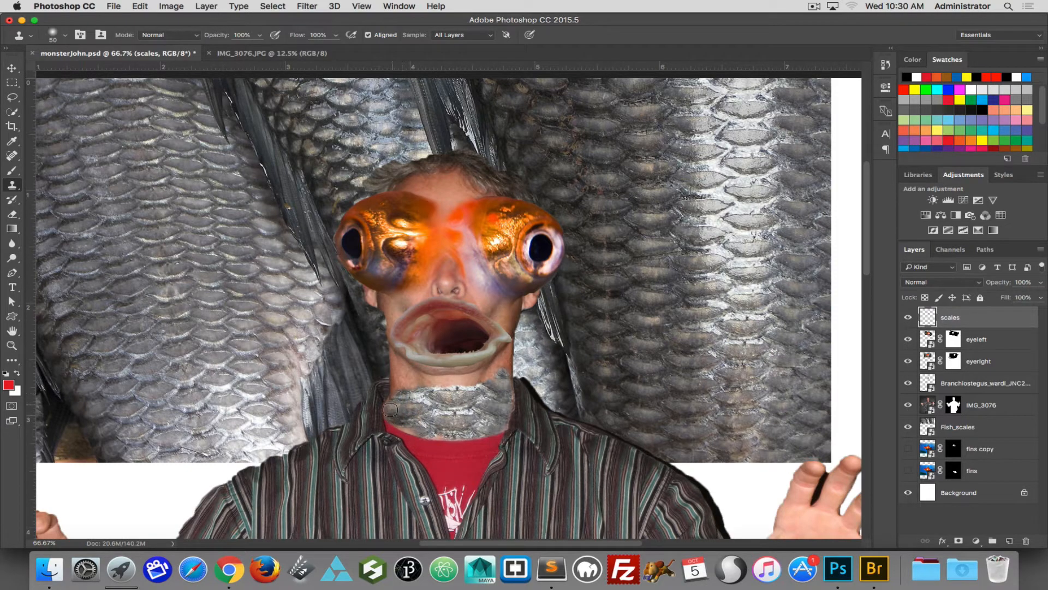
pyautogui.moveTo(429, 428); pyautogui.dragTo(402, 422)
pyautogui.moveTo(410, 386)
pyautogui.mouseDown()
pyautogui.moveTo(396, 357)
pyautogui.moveTo(401, 399)
pyautogui.moveTo(395, 350)
pyautogui.moveTo(426, 386)
pyautogui.moveTo(419, 362)
pyautogui.moveTo(442, 390)
pyautogui.moveTo(465, 368)
pyautogui.moveTo(485, 387)
pyautogui.moveTo(508, 341)
pyautogui.moveTo(502, 386)
pyautogui.moveTo(501, 353)
pyautogui.moveTo(499, 381)
pyautogui.moveTo(499, 369)
pyautogui.moveTo(499, 379)
pyautogui.moveTo(500, 359)
pyautogui.moveTo(505, 390)
pyautogui.moveTo(507, 353)
pyautogui.moveTo(508, 400)
pyautogui.mouseUp()
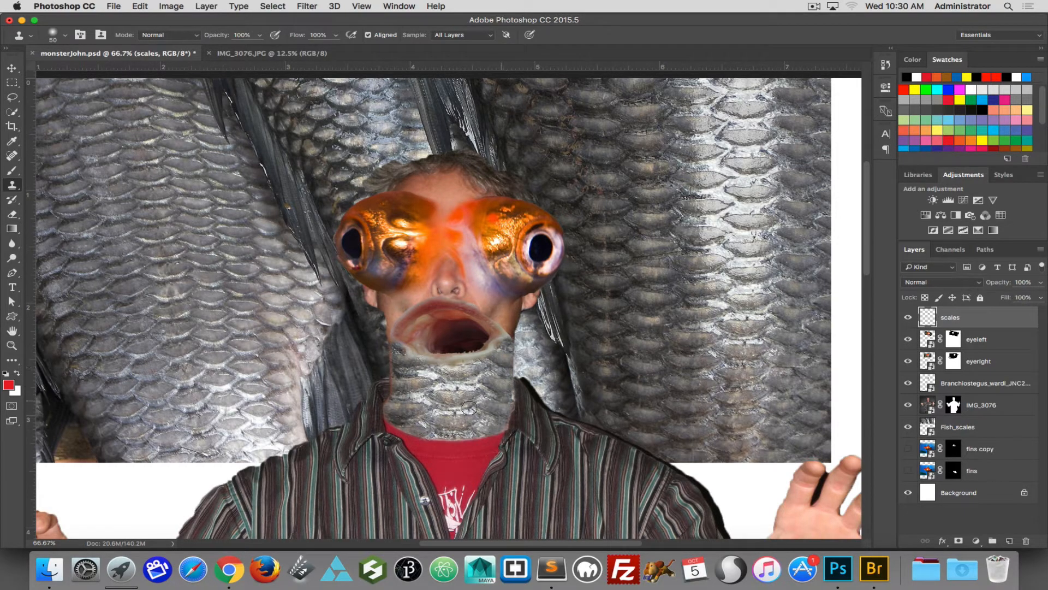
pyautogui.moveTo(393, 349)
pyautogui.mouseDown()
pyautogui.moveTo(392, 418)
pyautogui.moveTo(395, 354)
pyautogui.moveTo(421, 382)
pyautogui.moveTo(493, 372)
pyautogui.moveTo(457, 398)
pyautogui.moveTo(464, 360)
pyautogui.moveTo(434, 412)
pyautogui.moveTo(370, 340)
pyautogui.moveTo(429, 382)
pyautogui.moveTo(385, 338)
pyautogui.moveTo(388, 403)
pyautogui.moveTo(378, 330)
pyautogui.moveTo(385, 415)
pyautogui.moveTo(463, 435)
pyautogui.moveTo(515, 418)
pyautogui.moveTo(462, 438)
pyautogui.moveTo(405, 434)
pyautogui.moveTo(376, 418)
pyautogui.moveTo(421, 431)
pyautogui.moveTo(501, 426)
pyautogui.moveTo(519, 354)
pyautogui.moveTo(521, 384)
pyautogui.moveTo(511, 344)
pyautogui.moveTo(399, 345)
pyautogui.moveTo(456, 357)
pyautogui.moveTo(390, 342)
pyautogui.moveTo(522, 341)
pyautogui.moveTo(404, 334)
pyautogui.moveTo(517, 333)
pyautogui.moveTo(525, 409)
pyautogui.mouseUp()
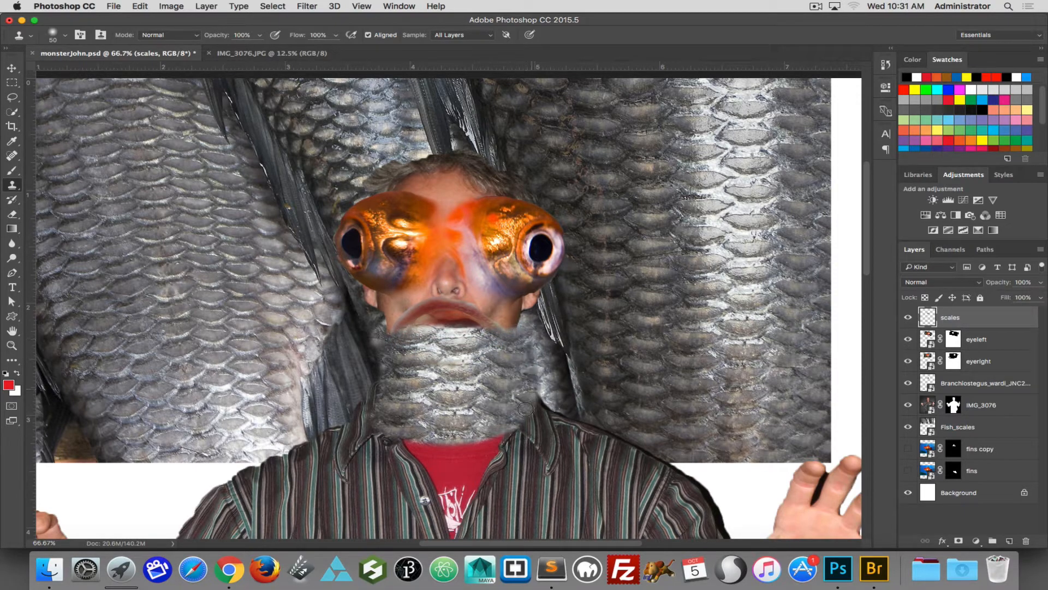
pyautogui.moveTo(440, 433)
pyautogui.mouseDown()
pyautogui.moveTo(395, 420)
pyautogui.moveTo(429, 436)
pyautogui.moveTo(472, 436)
pyautogui.moveTo(532, 417)
pyautogui.moveTo(506, 435)
pyautogui.moveTo(382, 433)
pyautogui.moveTo(373, 343)
pyautogui.mouseUp()
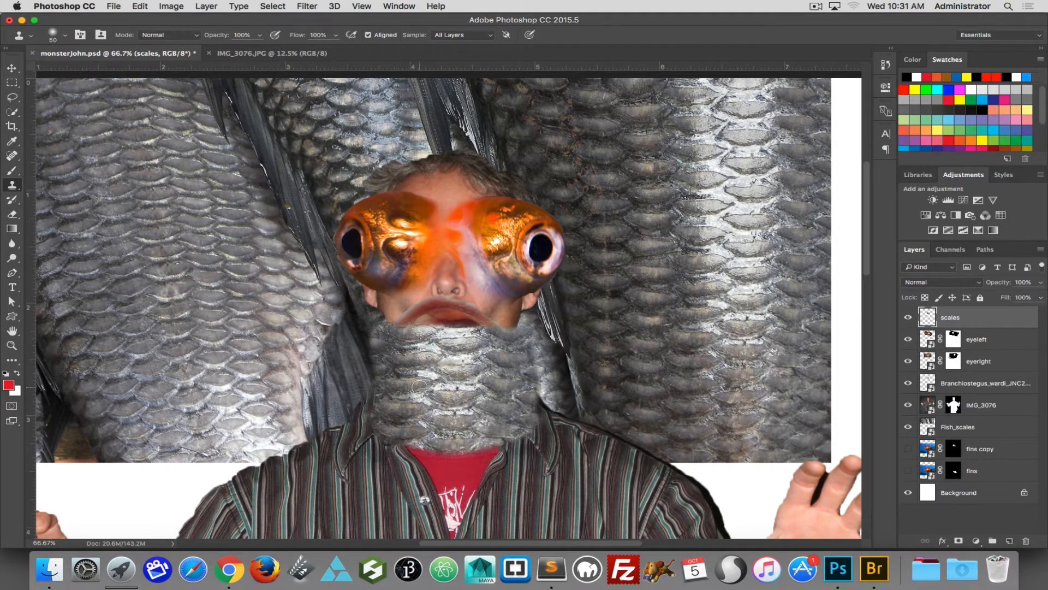
# - Scale the cloned scale patch down and reposition it to fit the neck below the mouth
pyautogui.press('super+t')
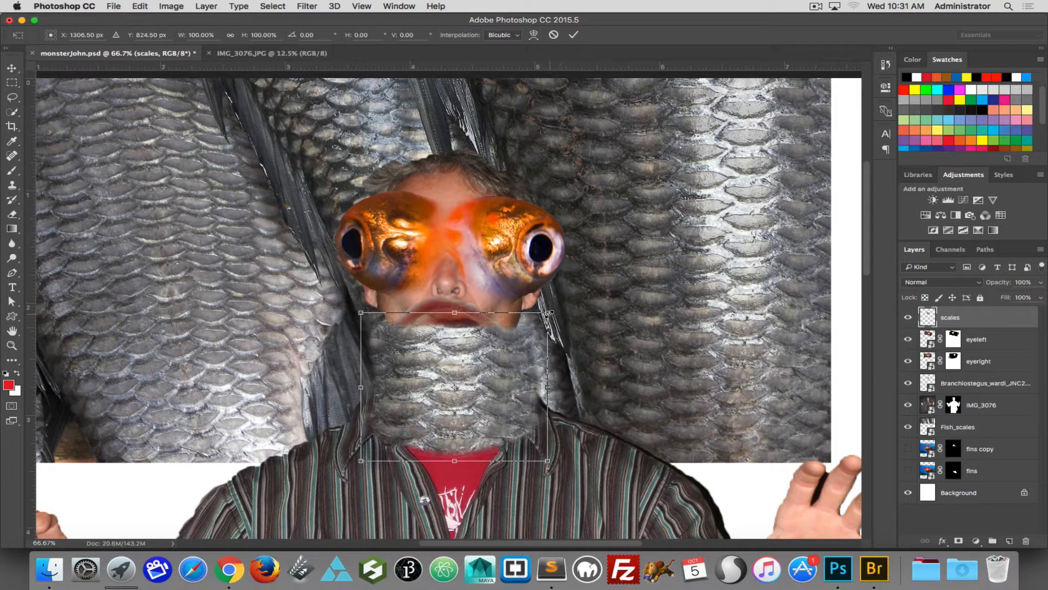
pyautogui.moveTo(546, 313); pyautogui.dragTo(503, 343)
pyautogui.moveTo(443, 402); pyautogui.dragTo(446, 372)
pyautogui.moveTo(516, 333); pyautogui.dragTo(522, 332)
pyautogui.press('Return')
pyautogui.press('s')
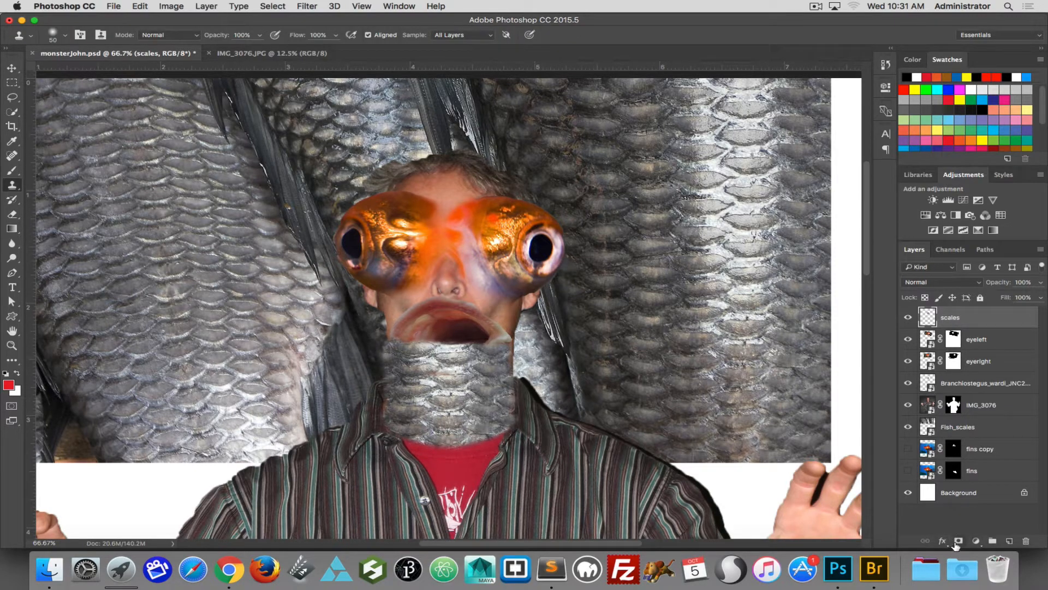
# - Add a layer mask to scales and paint black with the Brush over the mouth to uncover the lips
pyautogui.click(959, 540)
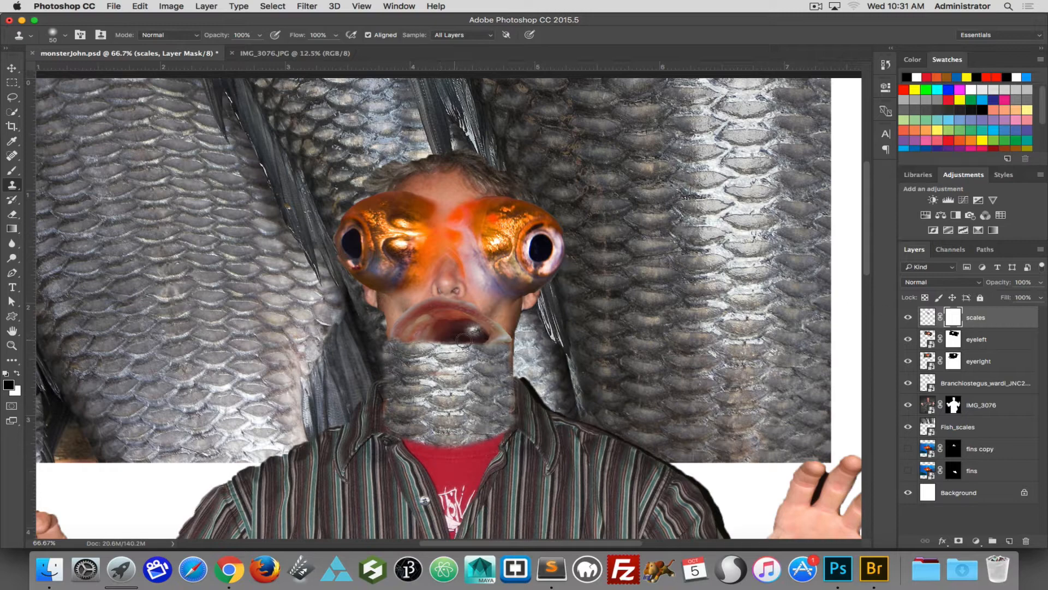
pyautogui.moveTo(423, 341); pyautogui.dragTo(455, 347)
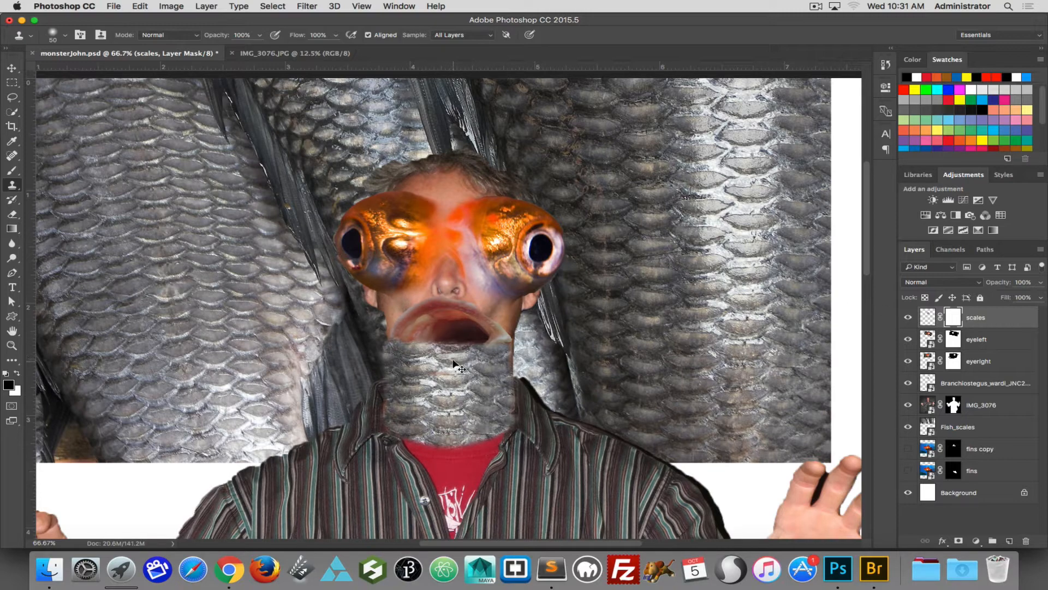
pyautogui.press('super+z')
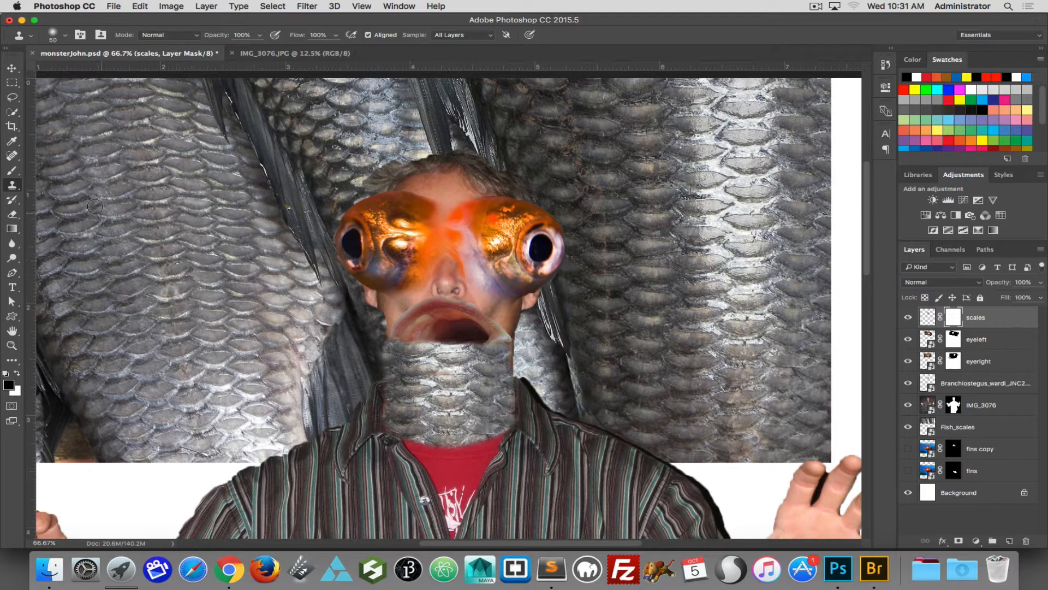
pyautogui.click(12, 170)
pyautogui.moveTo(464, 333)
pyautogui.mouseDown()
pyautogui.moveTo(472, 339)
pyautogui.moveTo(425, 343)
pyautogui.moveTo(456, 344)
pyautogui.moveTo(439, 351)
pyautogui.mouseUp()
pyautogui.moveTo(484, 345)
pyautogui.mouseDown()
pyautogui.moveTo(432, 352)
pyautogui.moveTo(406, 332)
pyautogui.moveTo(442, 363)
pyautogui.moveTo(474, 353)
pyautogui.moveTo(441, 367)
pyautogui.moveTo(485, 342)
pyautogui.moveTo(453, 364)
pyautogui.moveTo(400, 341)
pyautogui.moveTo(440, 353)
pyautogui.moveTo(488, 341)
pyautogui.moveTo(422, 351)
pyautogui.moveTo(480, 342)
pyautogui.mouseUp()
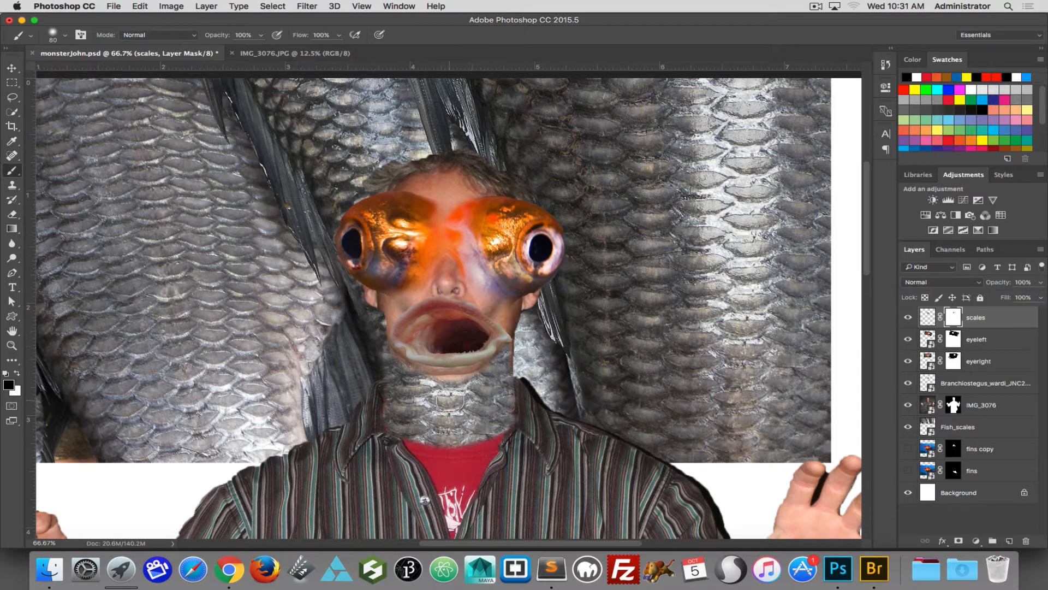
# - Paint white on the scales mask around the neck and check the result with Fish_scales temporarily hidden
pyautogui.press('x')
pyautogui.moveTo(450, 391)
pyautogui.mouseDown()
pyautogui.moveTo(482, 376)
pyautogui.moveTo(426, 387)
pyautogui.moveTo(424, 418)
pyautogui.moveTo(411, 421)
pyautogui.moveTo(482, 416)
pyautogui.moveTo(474, 420)
pyautogui.moveTo(491, 438)
pyautogui.moveTo(447, 450)
pyautogui.moveTo(434, 437)
pyautogui.moveTo(502, 416)
pyautogui.moveTo(470, 466)
pyautogui.moveTo(512, 445)
pyautogui.moveTo(451, 472)
pyautogui.moveTo(370, 430)
pyautogui.moveTo(515, 456)
pyautogui.moveTo(404, 440)
pyautogui.moveTo(489, 343)
pyautogui.moveTo(474, 439)
pyautogui.moveTo(380, 418)
pyautogui.mouseUp()
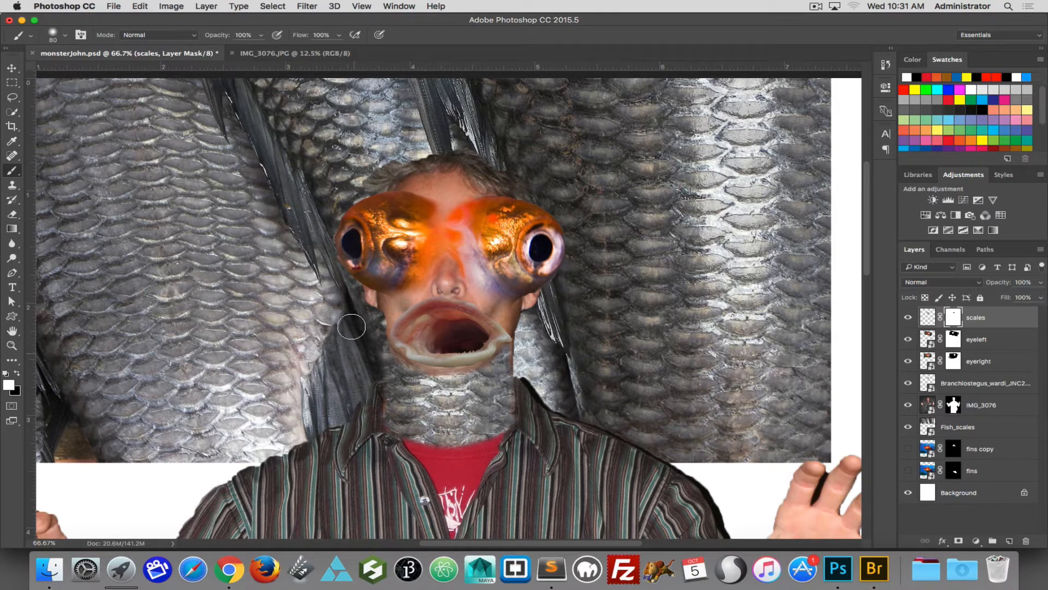
pyautogui.click(908, 426)
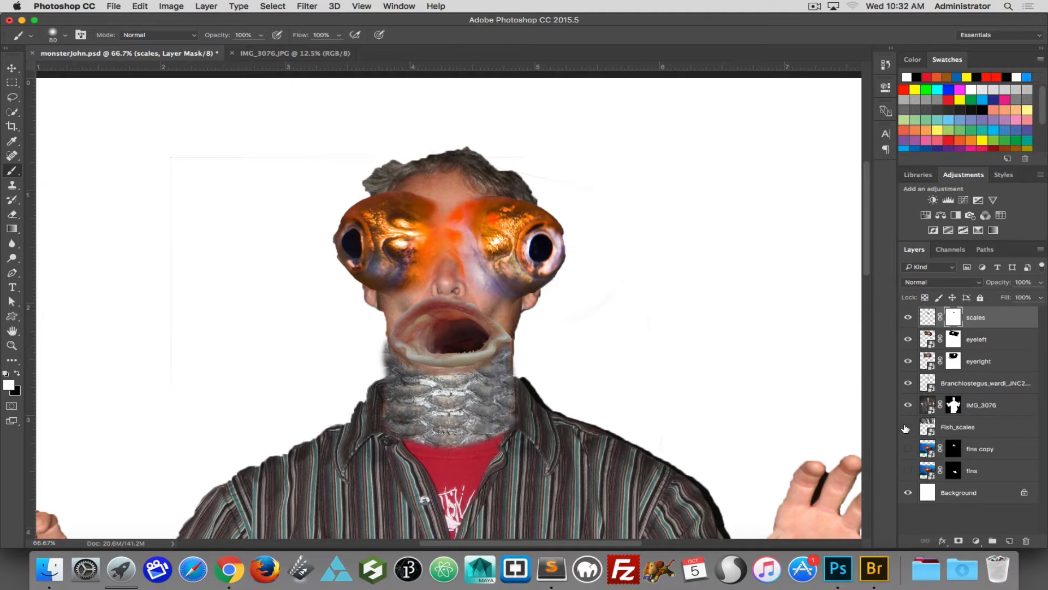
pyautogui.click(907, 428)
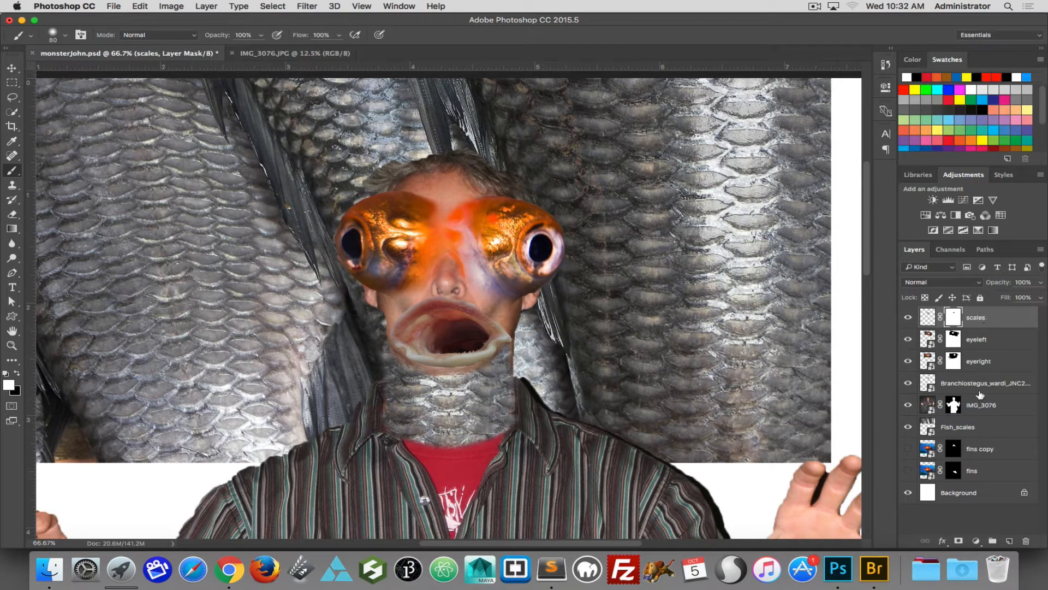
# - Add an empty layer above scales, and shrink Fish_scales to about 18% and place it on the white area beside the head
pyautogui.click(1011, 540)
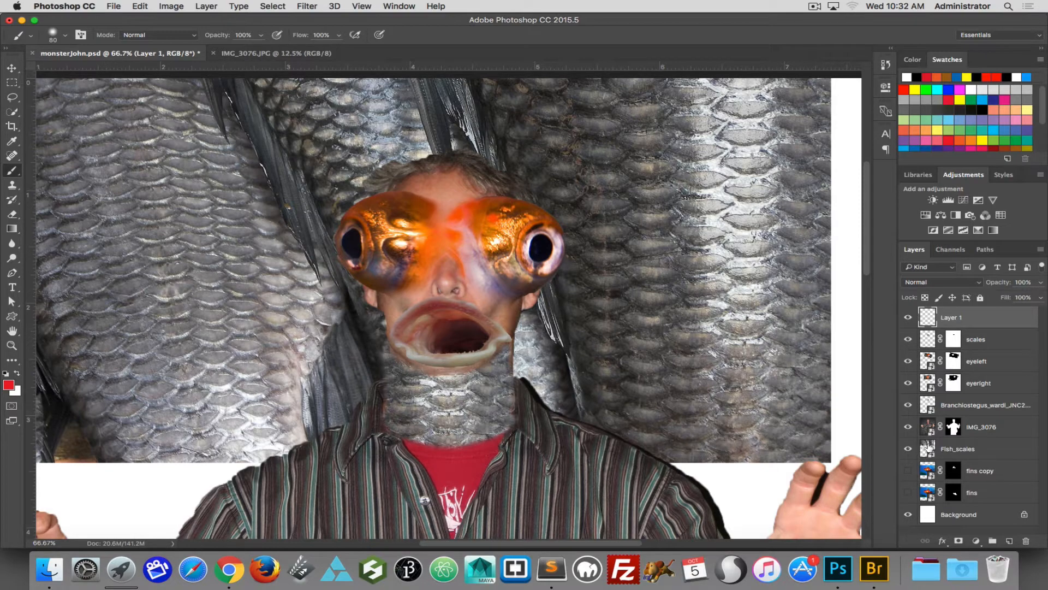
pyautogui.click(929, 447)
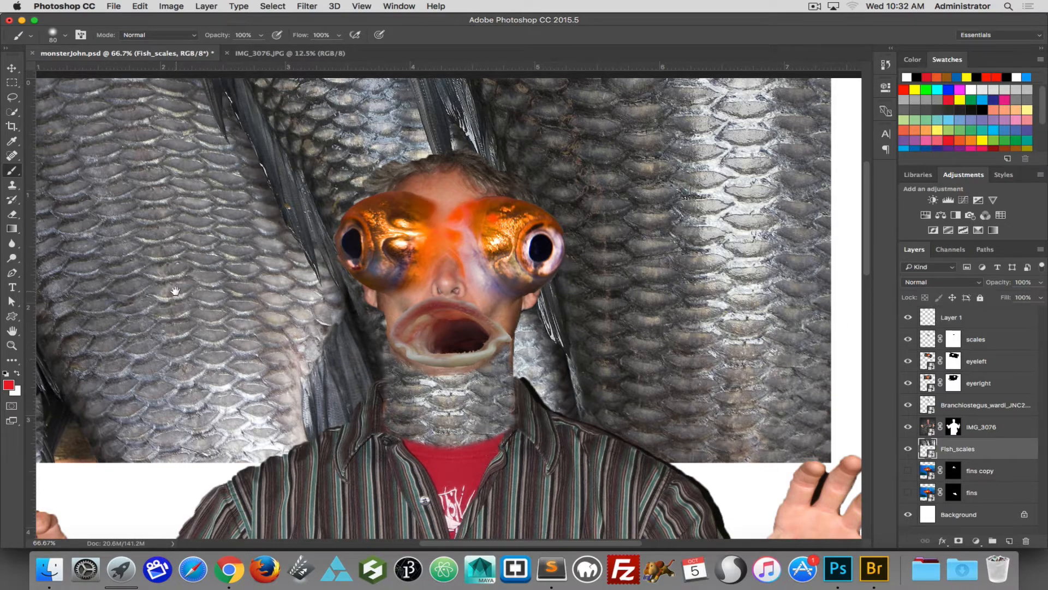
pyautogui.moveTo(172, 291); pyautogui.dragTo(239, 252)
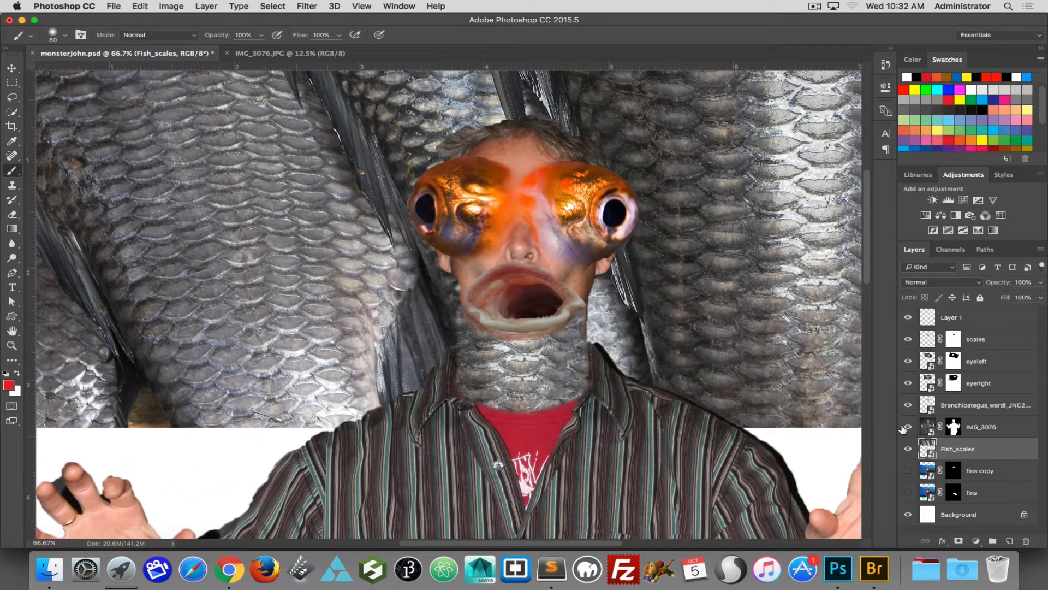
pyautogui.press('v')
pyautogui.moveTo(235, 122); pyautogui.dragTo(416, 167)
pyautogui.press('super+t')
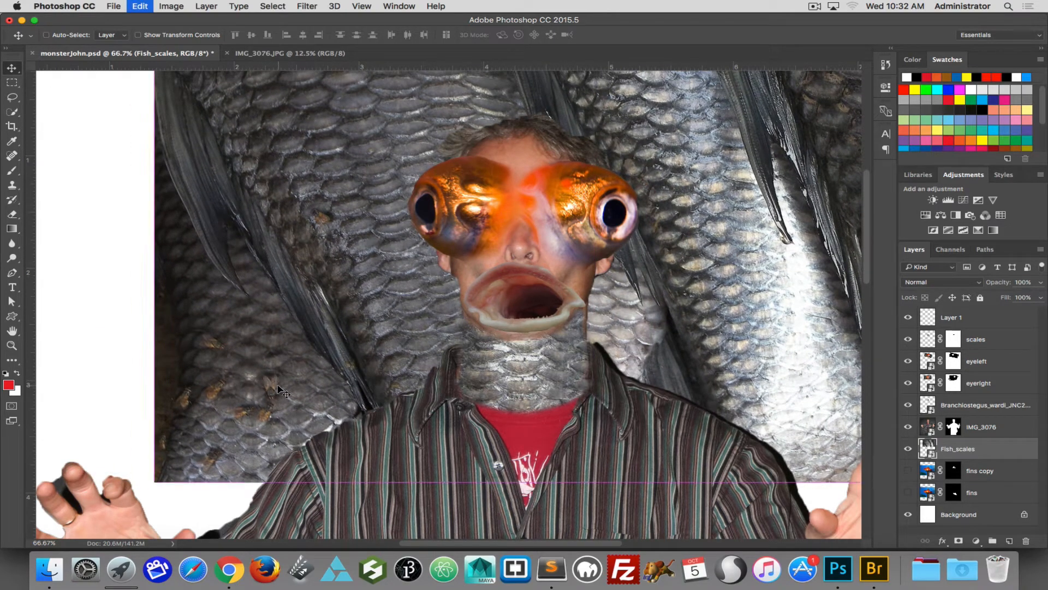
pyautogui.moveTo(156, 483); pyautogui.dragTo(515, 244)
pyautogui.moveTo(680, 181); pyautogui.dragTo(287, 377)
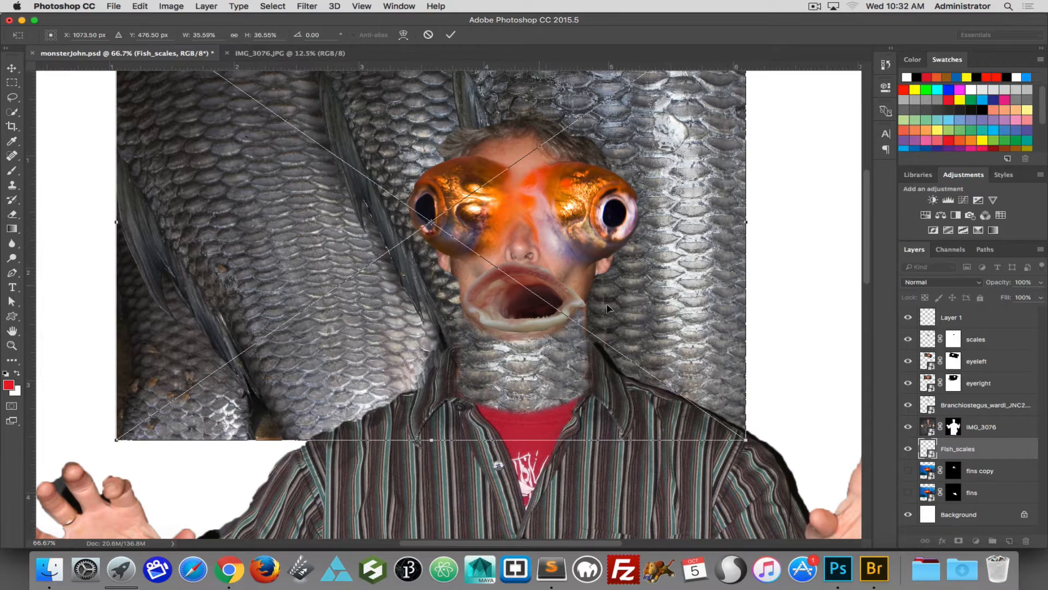
pyautogui.moveTo(746, 440); pyautogui.dragTo(432, 221)
pyautogui.moveTo(235, 159); pyautogui.dragTo(189, 257)
pyautogui.press('Return')
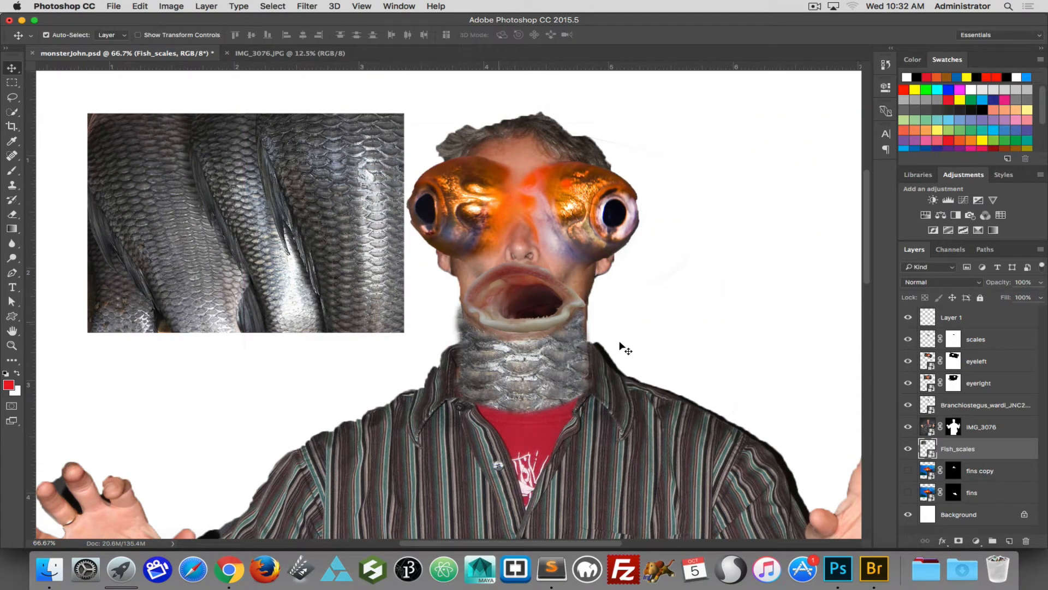
# - Clone scales from the reduced texture onto the forehead and down between the eyes on Layer 1
pyautogui.click(949, 320)
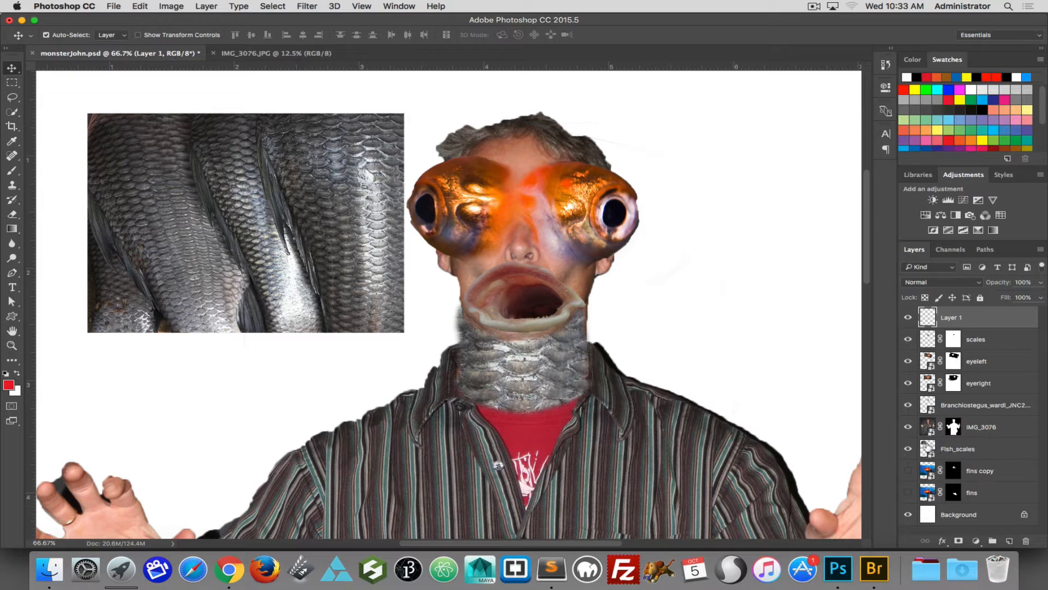
pyautogui.click(12, 185)
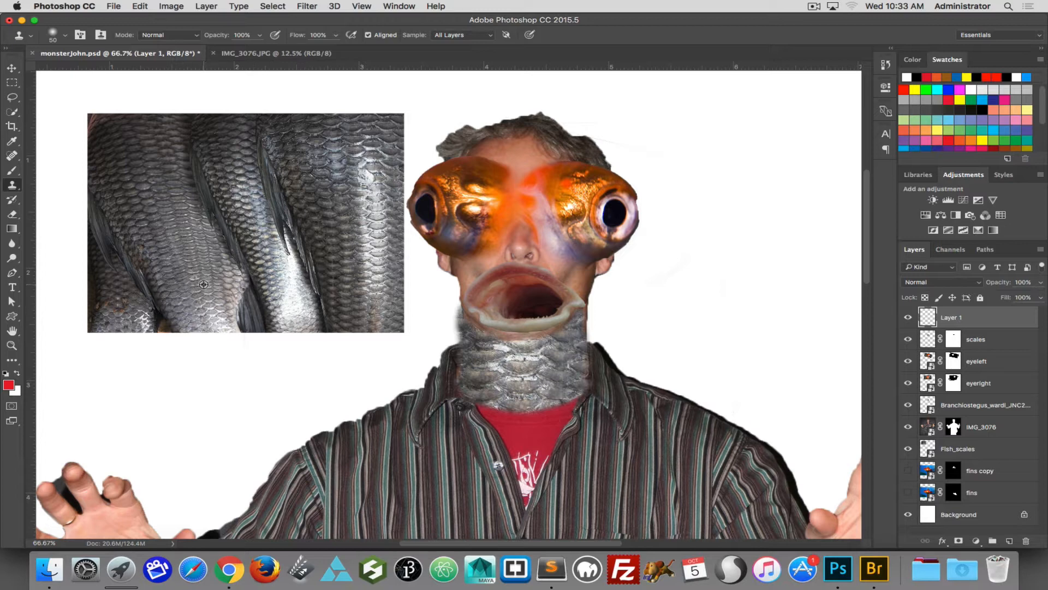
pyautogui.moveTo(524, 161); pyautogui.dragTo(488, 161)
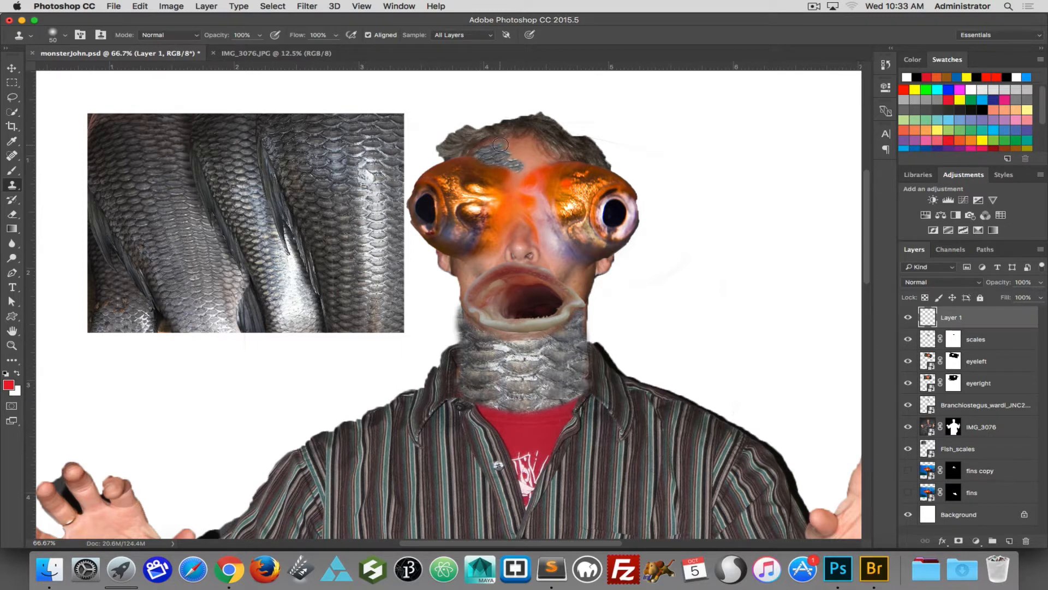
pyautogui.moveTo(525, 143)
pyautogui.mouseDown()
pyautogui.moveTo(522, 166)
pyautogui.moveTo(510, 156)
pyautogui.moveTo(522, 173)
pyautogui.moveTo(547, 162)
pyautogui.moveTo(525, 158)
pyautogui.mouseUp()
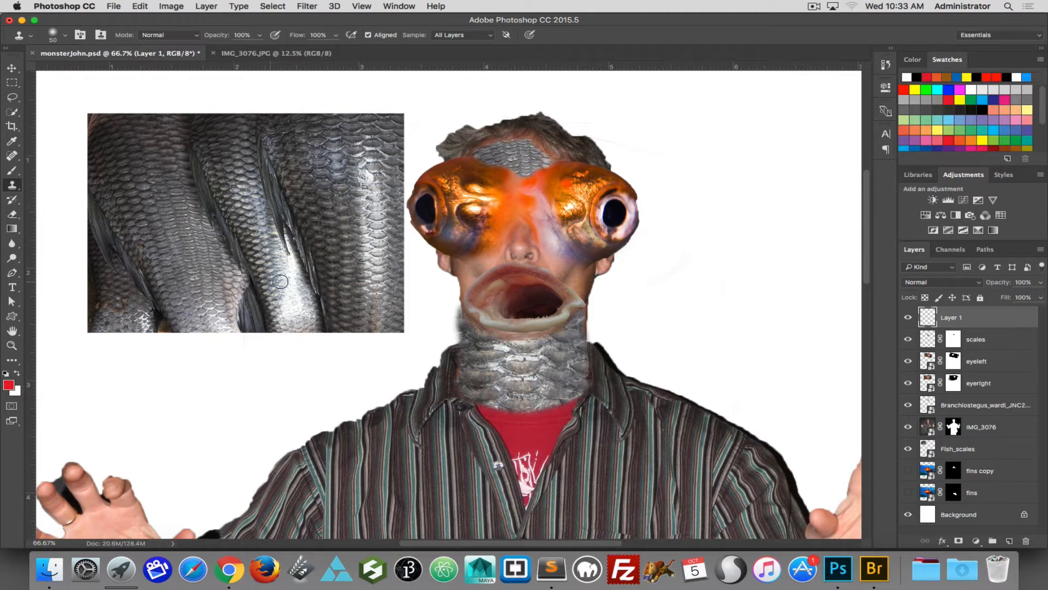
pyautogui.moveTo(509, 175)
pyautogui.mouseDown()
pyautogui.moveTo(523, 179)
pyautogui.moveTo(525, 198)
pyautogui.mouseUp()
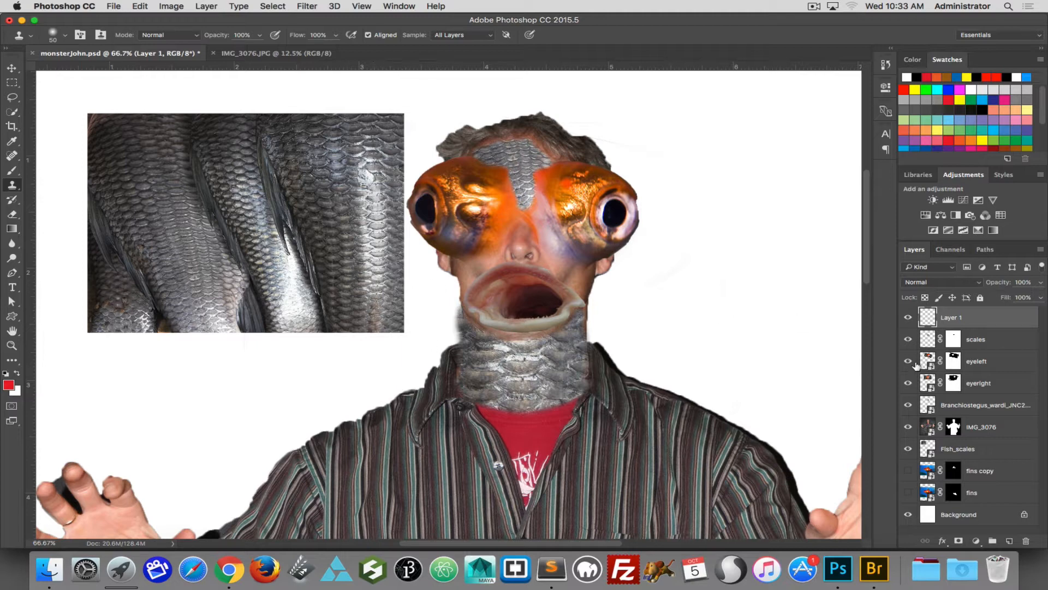
# - Shrink the Fish_scales layer further to about 11% of its original size
pyautogui.click(927, 451)
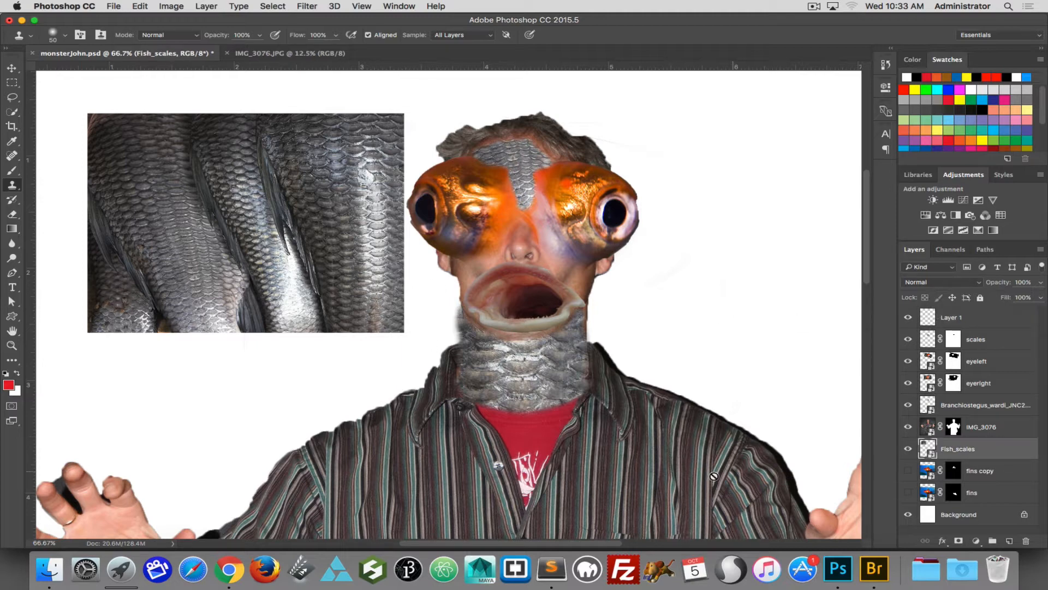
pyautogui.press('super+t')
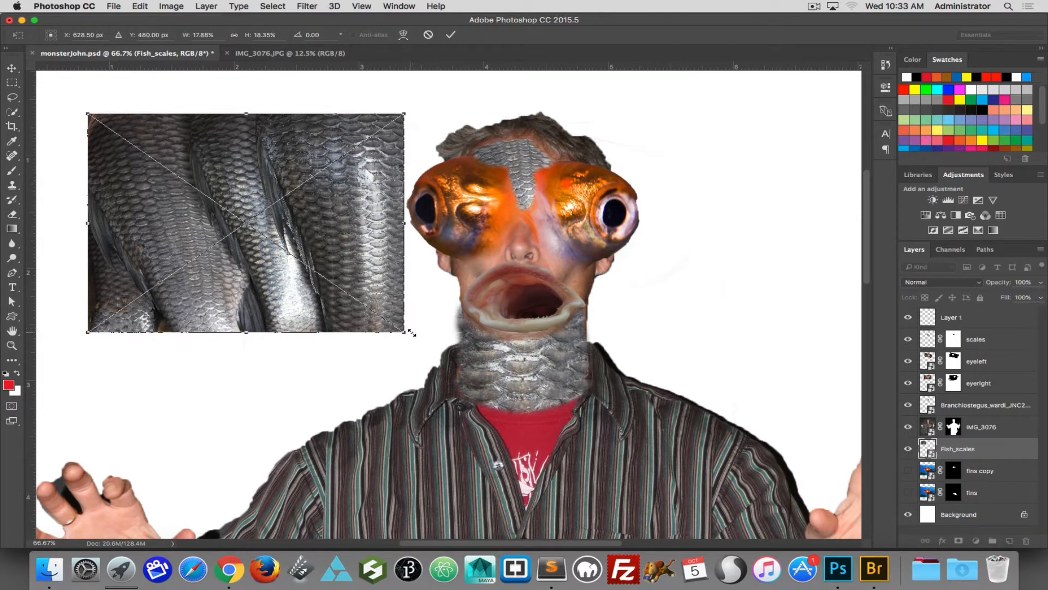
pyautogui.moveTo(405, 332); pyautogui.dragTo(269, 265)
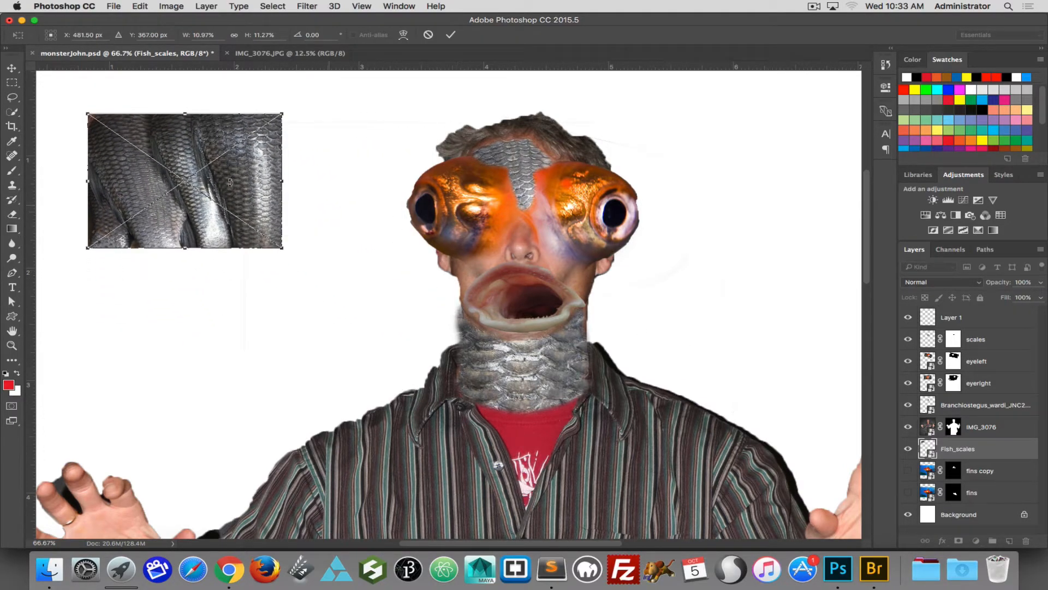
pyautogui.press('Return')
pyautogui.press('s')
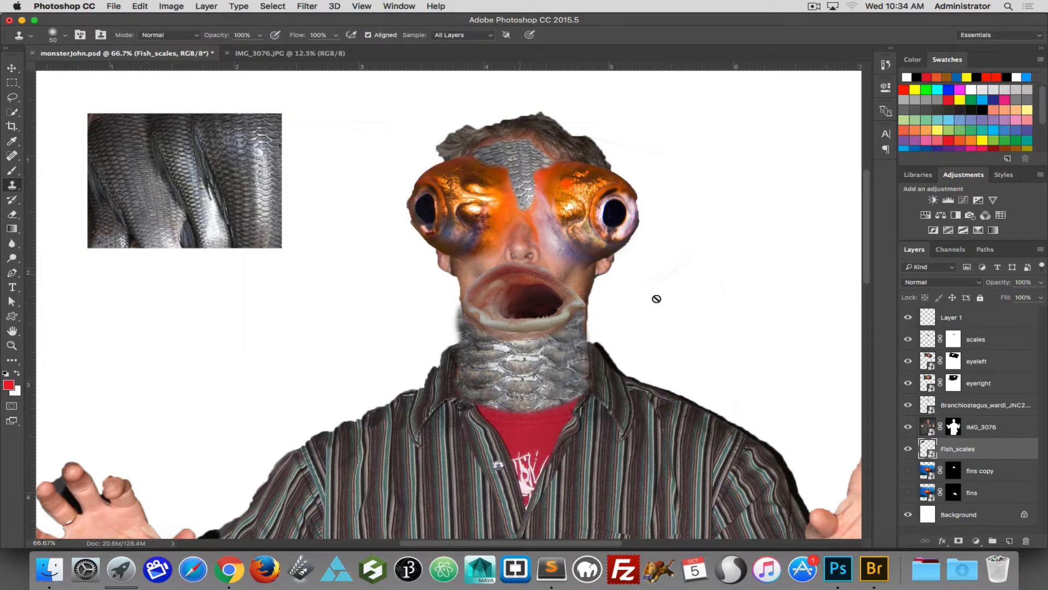
# - Clone the smaller scales onto both cheeks between the eyes and the mouth on Layer 1
pyautogui.click(990, 322)
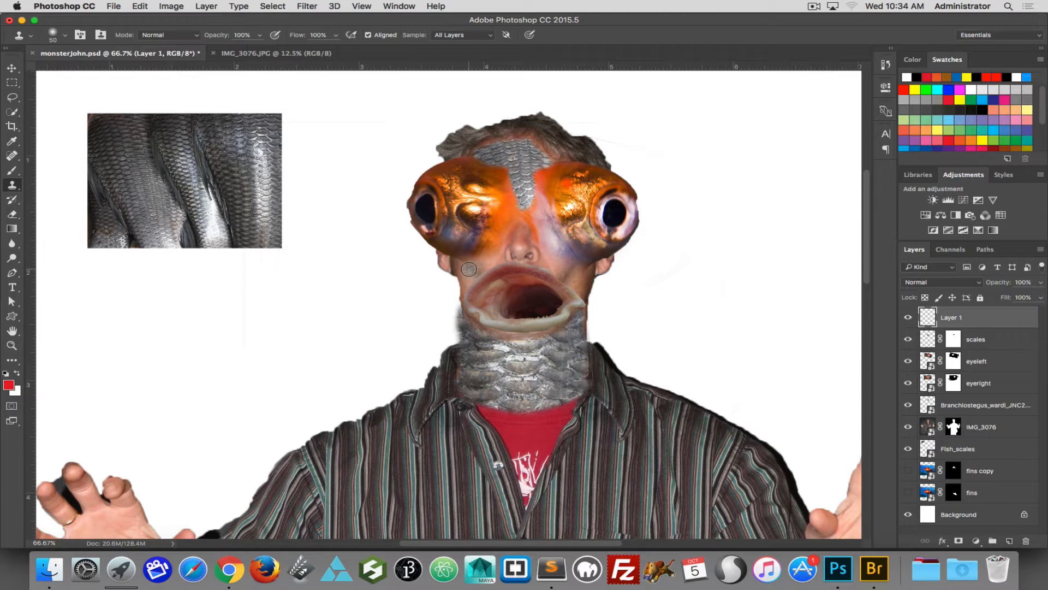
pyautogui.moveTo(468, 276)
pyautogui.mouseDown()
pyautogui.moveTo(465, 285)
pyautogui.moveTo(497, 259)
pyautogui.mouseUp()
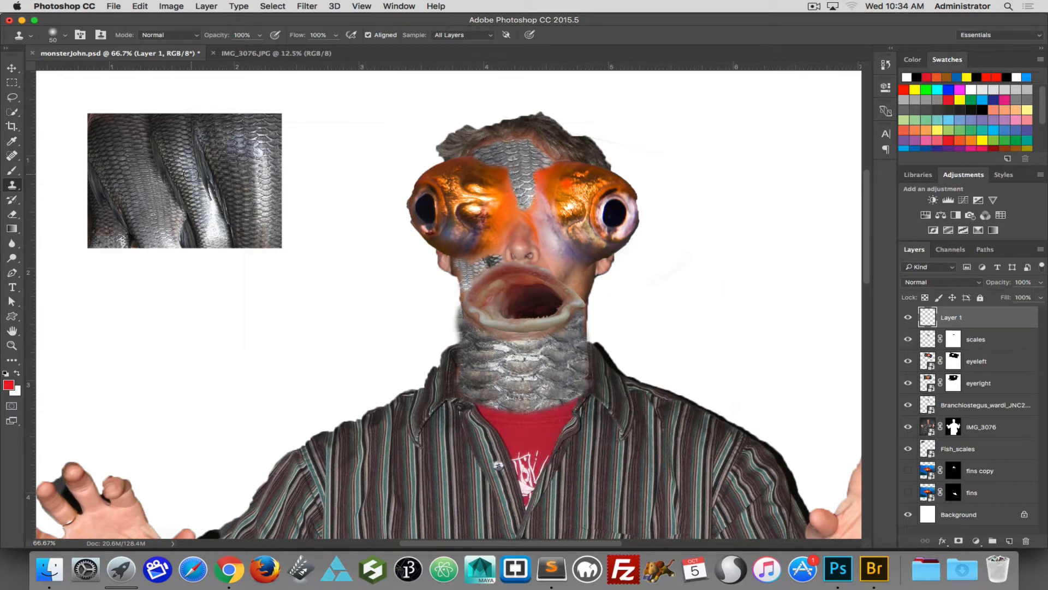
pyautogui.moveTo(555, 279)
pyautogui.mouseDown()
pyautogui.moveTo(577, 282)
pyautogui.moveTo(557, 270)
pyautogui.moveTo(573, 266)
pyautogui.moveTo(585, 281)
pyautogui.mouseUp()
pyautogui.moveTo(568, 267); pyautogui.dragTo(554, 268)
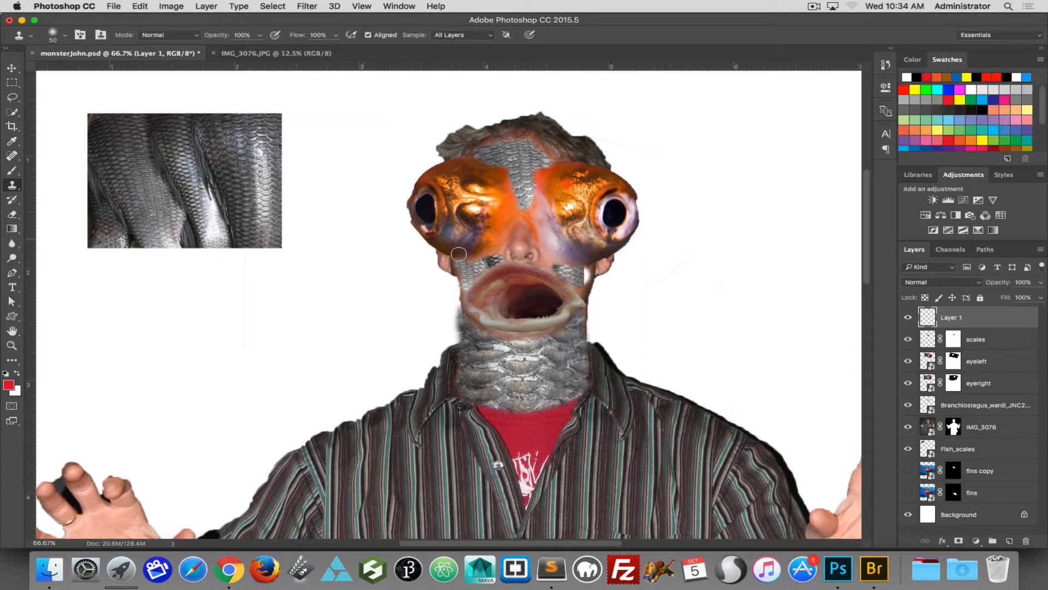
# - Clone scales onto the cheek beside the nose and down the nose bridge on Layer 1
pyautogui.moveTo(578, 275)
pyautogui.mouseDown()
pyautogui.moveTo(584, 289)
pyautogui.moveTo(579, 267)
pyautogui.moveTo(553, 265)
pyautogui.mouseUp()
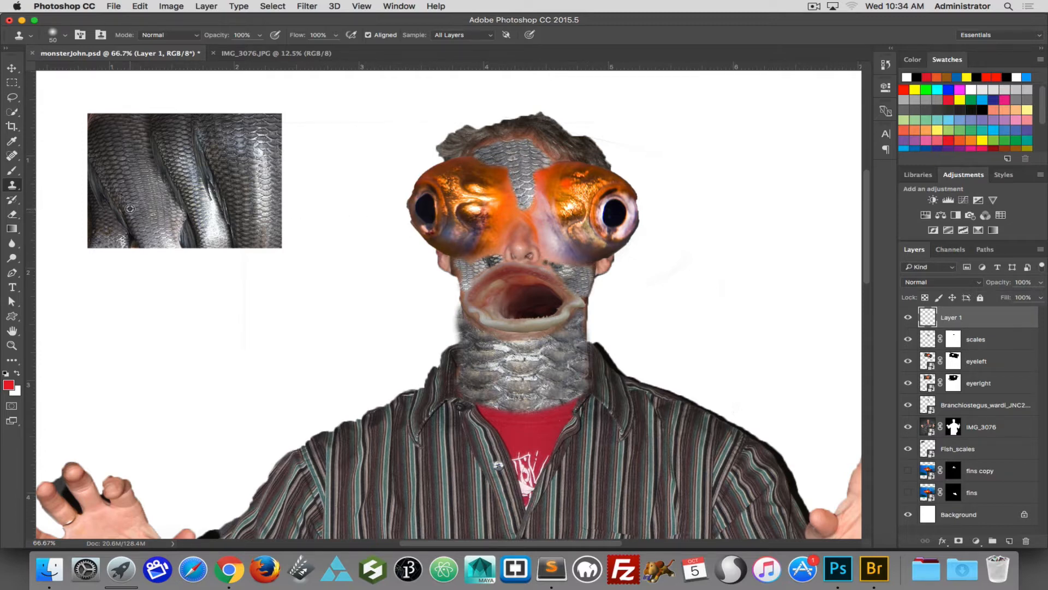
pyautogui.keyDown('alt'); pyautogui.click(187, 191); pyautogui.keyUp('alt')
pyautogui.moveTo(494, 232); pyautogui.dragTo(486, 240)
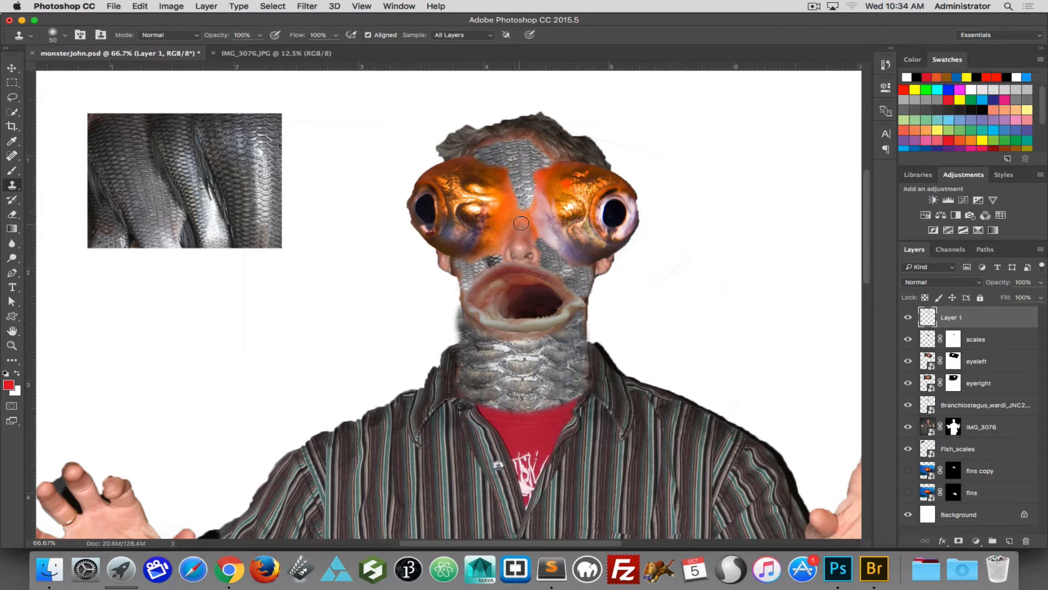
pyautogui.moveTo(521, 222)
pyautogui.mouseDown()
pyautogui.moveTo(519, 246)
pyautogui.moveTo(521, 208)
pyautogui.moveTo(520, 250)
pyautogui.moveTo(523, 218)
pyautogui.mouseUp()
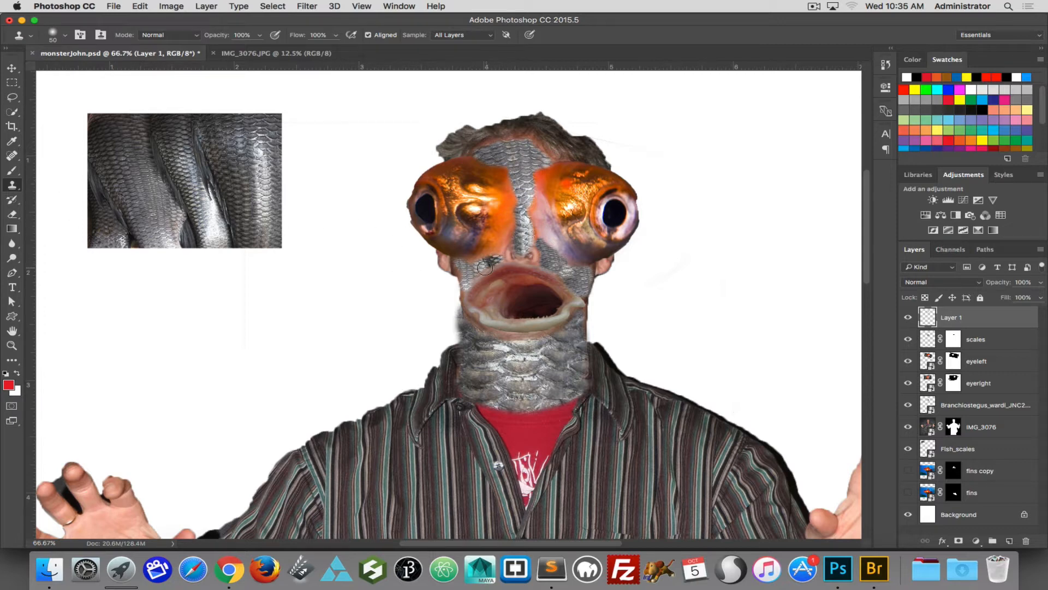
pyautogui.moveTo(485, 268)
pyautogui.mouseDown()
pyautogui.moveTo(529, 250)
pyautogui.moveTo(540, 261)
pyautogui.moveTo(534, 250)
pyautogui.mouseUp()
pyautogui.press('super+z')
# - Set the clone brush to 67% hardness and 30 px, and clone scales onto the cheek under the eye at image left
pyautogui.click(59, 37)
pyautogui.moveTo(71, 94); pyautogui.dragTo(125, 94)
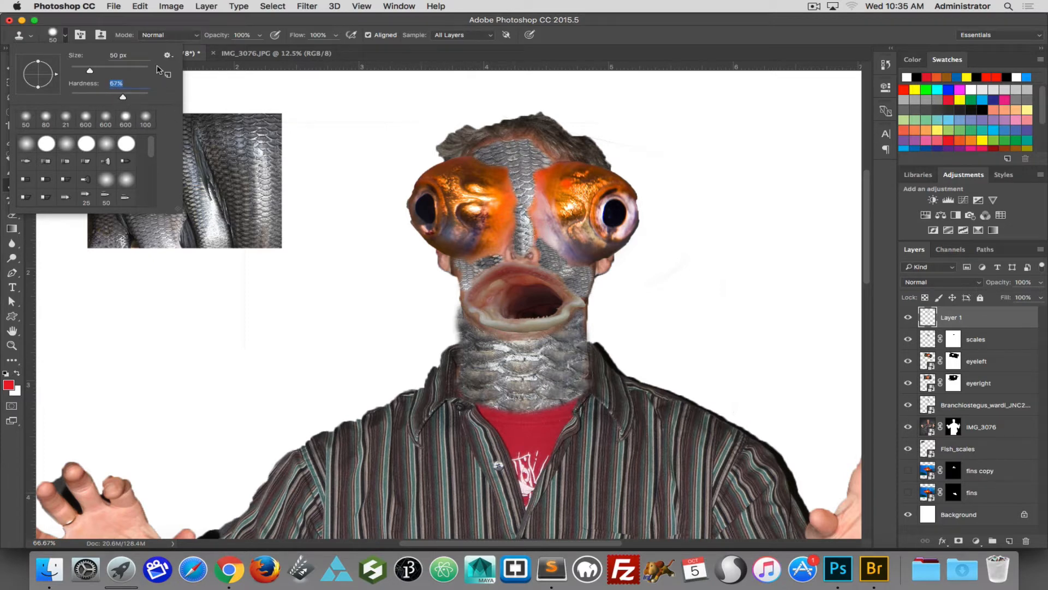
pyautogui.click(517, 55)
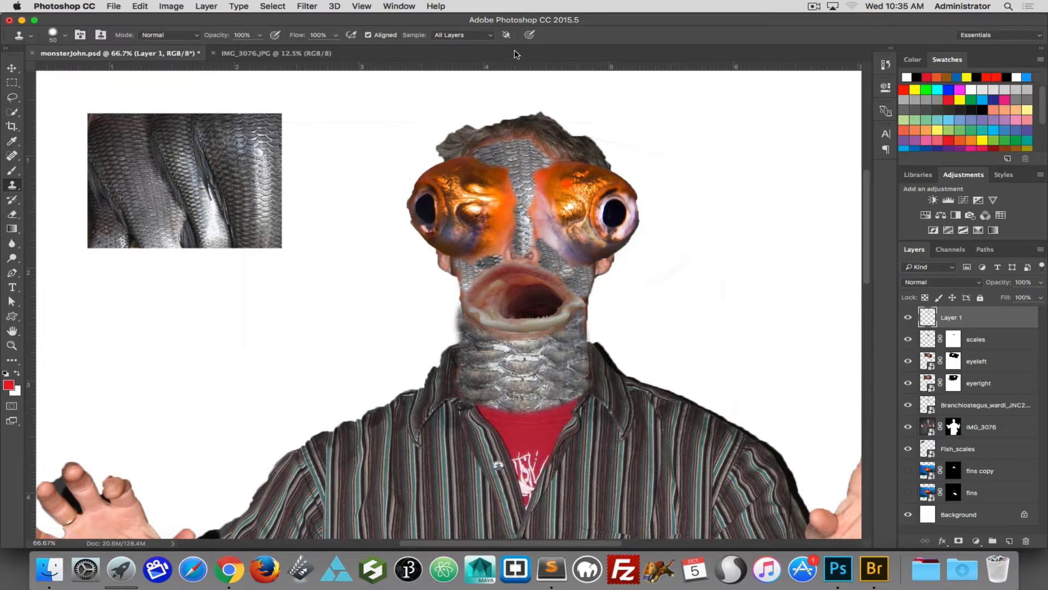
pyautogui.press('[')
pyautogui.press('[')
pyautogui.press('[')
pyautogui.press('[')
pyautogui.moveTo(462, 269)
pyautogui.mouseDown()
pyautogui.moveTo(480, 271)
pyautogui.moveTo(468, 280)
pyautogui.mouseUp()
pyautogui.moveTo(468, 272); pyautogui.dragTo(471, 282)
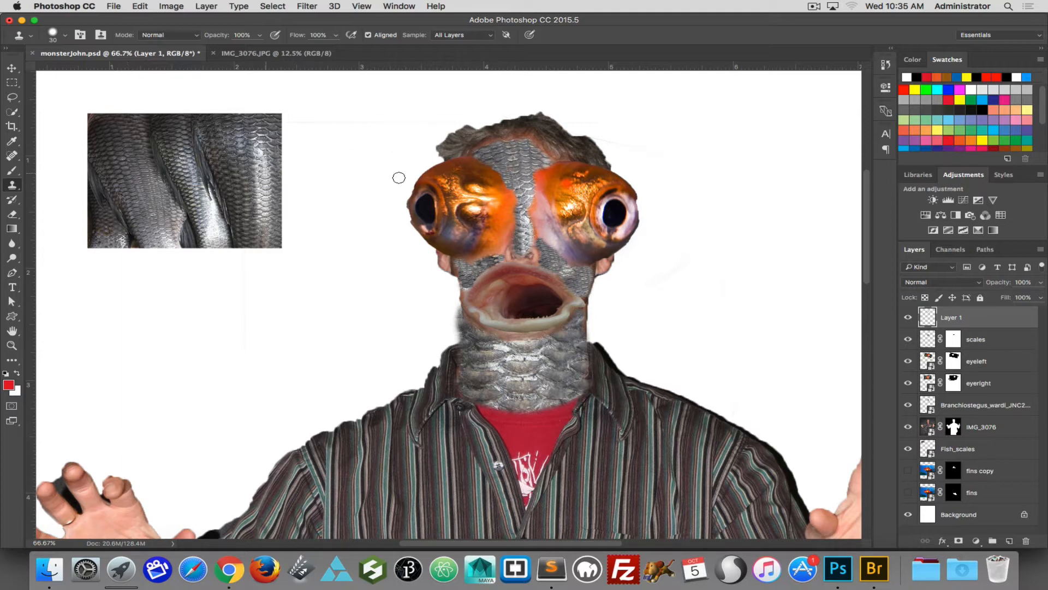
# - Clone scales over the inner edges of both fish eyes and along the sides of the nose
pyautogui.moveTo(547, 173)
pyautogui.mouseDown()
pyautogui.moveTo(534, 181)
pyautogui.moveTo(553, 166)
pyautogui.moveTo(546, 191)
pyautogui.moveTo(561, 169)
pyautogui.moveTo(547, 197)
pyautogui.mouseUp()
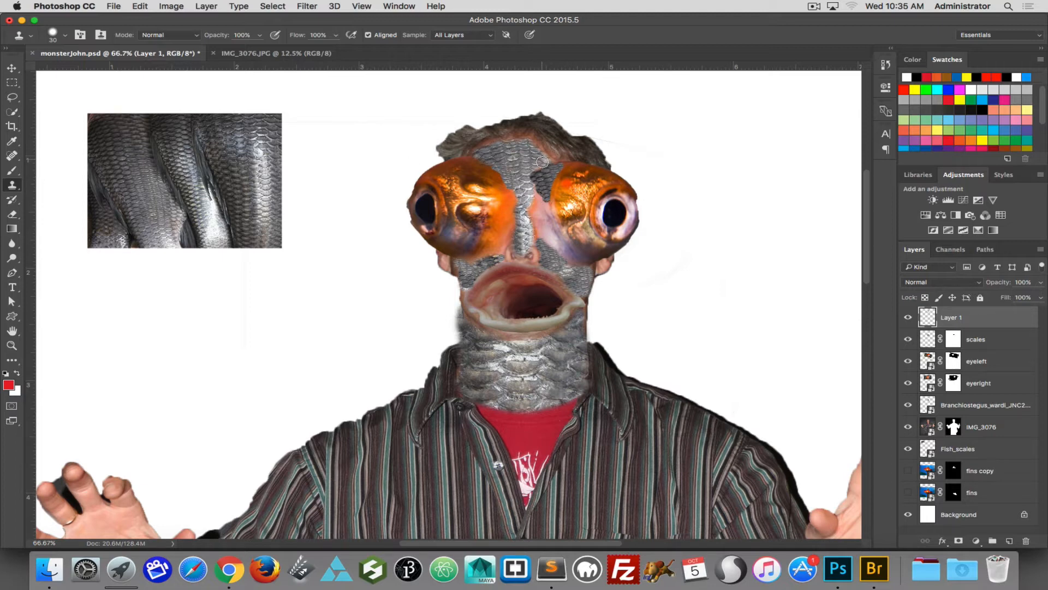
pyautogui.moveTo(542, 162); pyautogui.dragTo(537, 192)
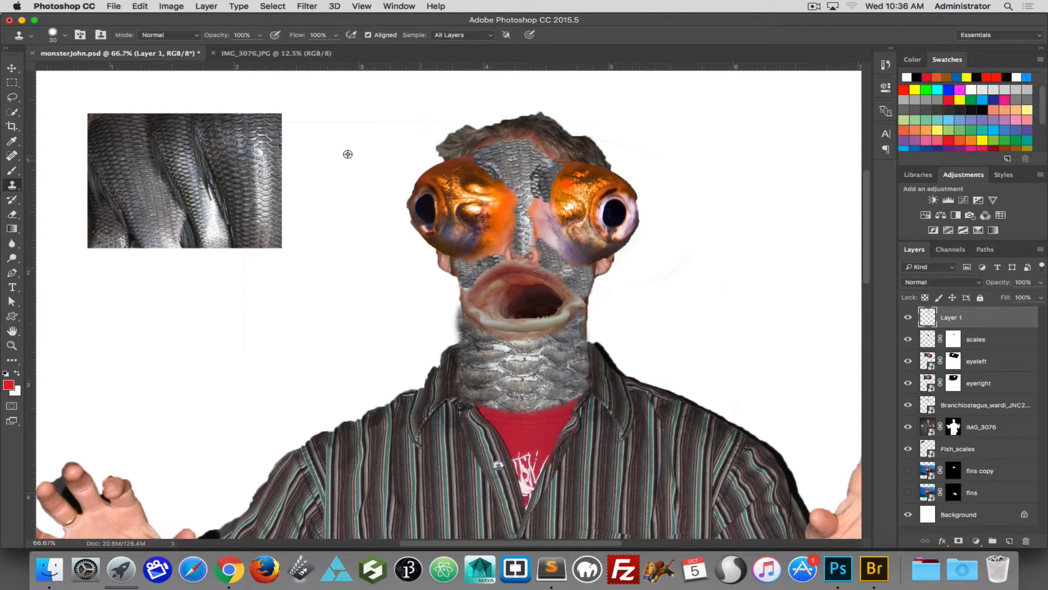
pyautogui.keyDown('alt'); pyautogui.click(177, 145); pyautogui.keyUp('alt')
pyautogui.moveTo(503, 175)
pyautogui.mouseDown()
pyautogui.moveTo(496, 231)
pyautogui.moveTo(514, 191)
pyautogui.moveTo(516, 206)
pyautogui.moveTo(536, 190)
pyautogui.moveTo(532, 212)
pyautogui.moveTo(522, 194)
pyautogui.moveTo(540, 198)
pyautogui.moveTo(546, 219)
pyautogui.moveTo(544, 198)
pyautogui.moveTo(548, 209)
pyautogui.moveTo(534, 198)
pyautogui.moveTo(533, 230)
pyautogui.mouseUp()
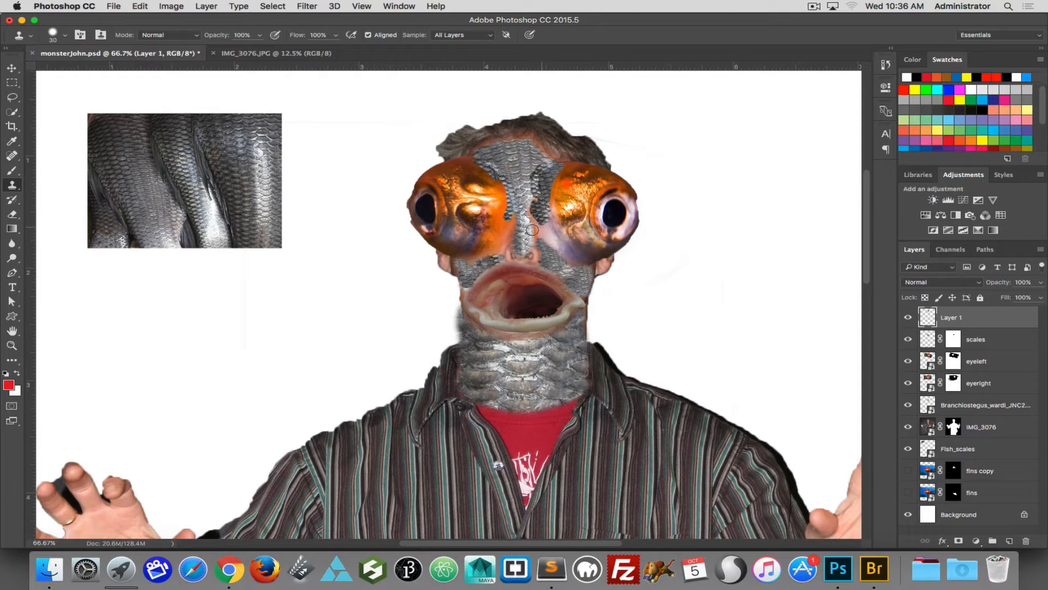
pyautogui.click(485, 320)
pyautogui.press('super+z')
pyautogui.click(555, 331)
pyautogui.press('super+z')
pyautogui.press('super+alt+z')
# - Clone scales from the bright edge of the texture onto the chin just below the lower lip
pyautogui.keyDown('alt'); pyautogui.click(245, 134); pyautogui.keyUp('alt')
pyautogui.moveTo(561, 328); pyautogui.dragTo(519, 335)
pyautogui.click(475, 308)
pyautogui.press('super+z')
pyautogui.keyDown('alt'); pyautogui.click(251, 142); pyautogui.keyUp('alt')
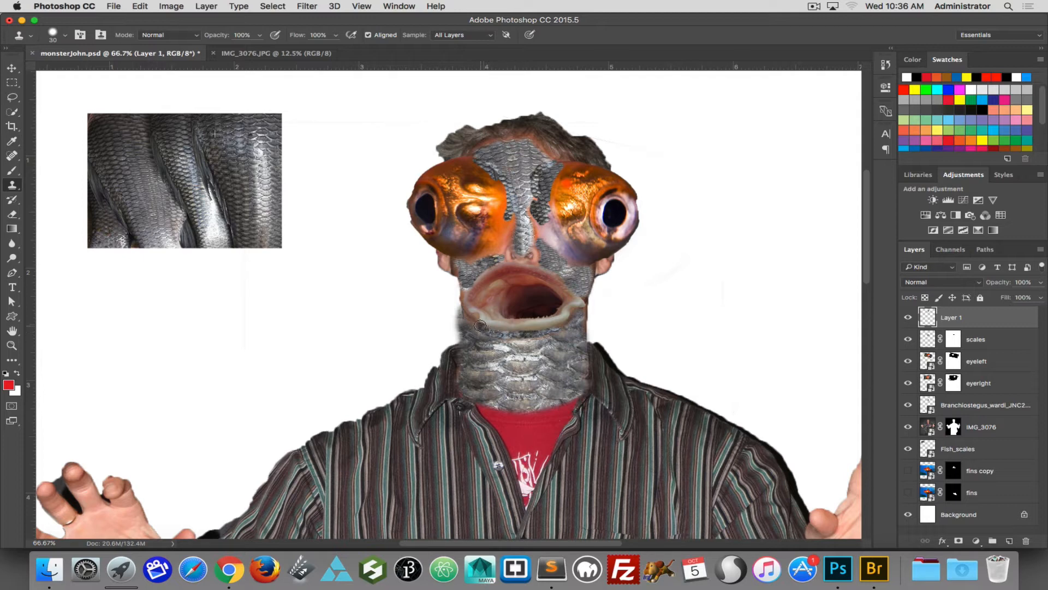
pyautogui.click(568, 327)
# - Add a layer mask to Layer 1 and paint black on it, reducing the brush to 40% opacity, to blend the scales around the eyes
pyautogui.click(959, 541)
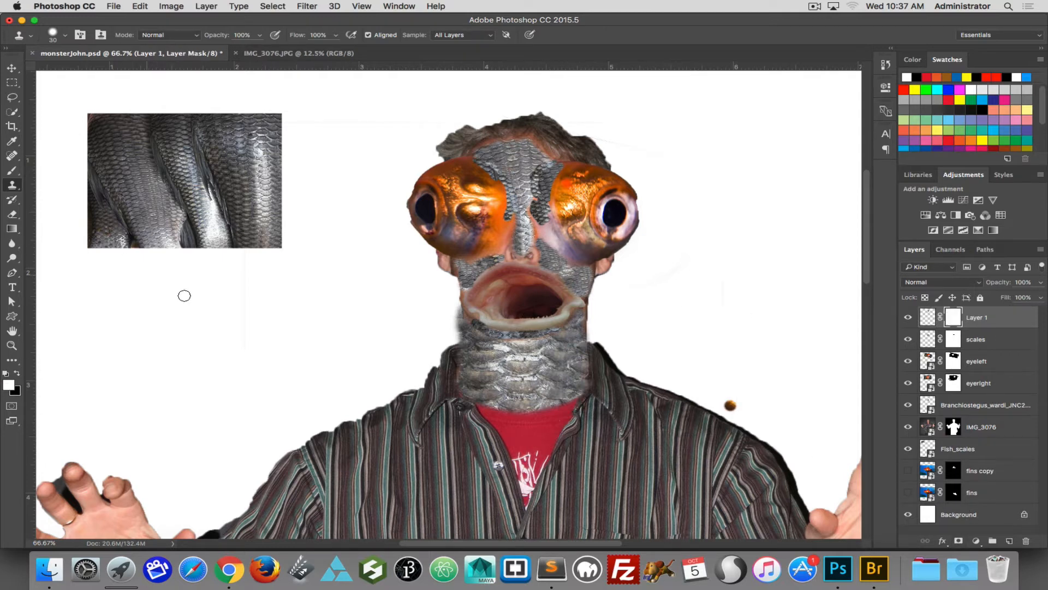
pyautogui.click(11, 170)
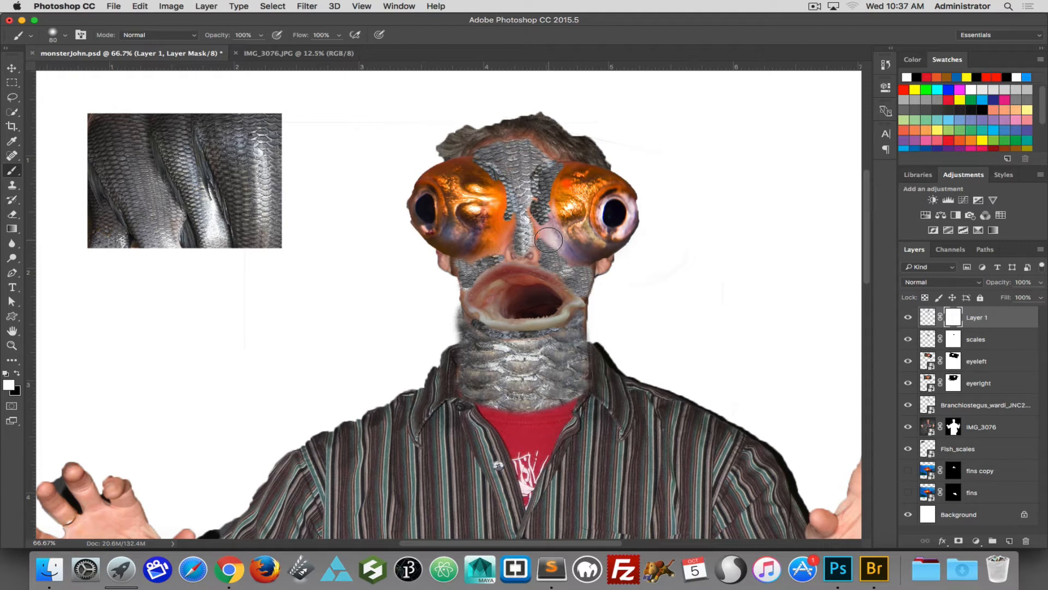
pyautogui.press('x')
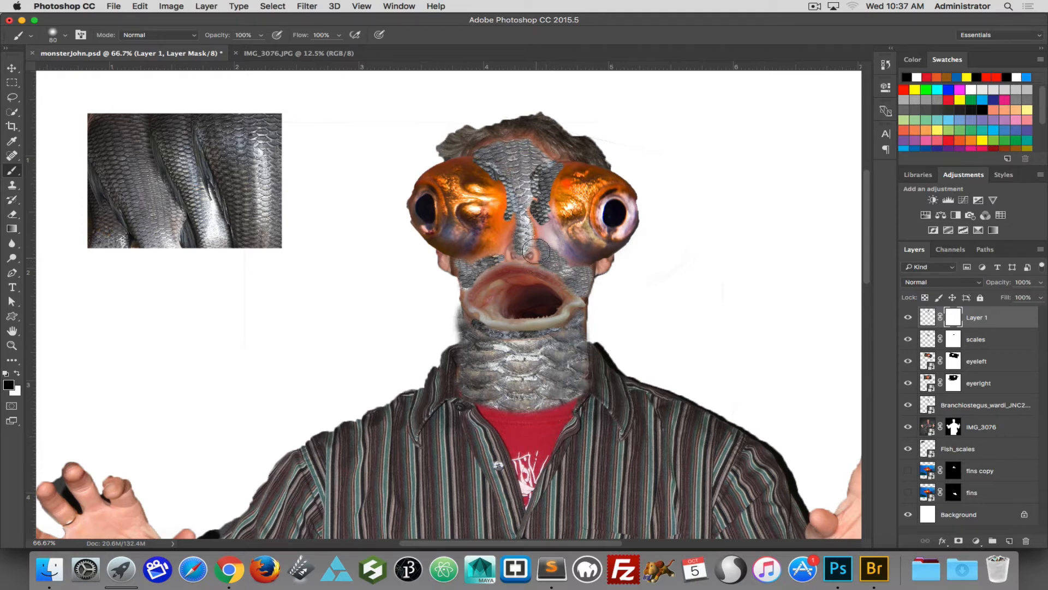
pyautogui.moveTo(547, 245)
pyautogui.mouseDown()
pyautogui.moveTo(559, 251)
pyautogui.moveTo(540, 223)
pyautogui.moveTo(549, 217)
pyautogui.mouseUp()
pyautogui.press('2')
pyautogui.press('4')
pyautogui.moveTo(501, 221)
pyautogui.mouseDown()
pyautogui.moveTo(491, 192)
pyautogui.moveTo(501, 214)
pyautogui.moveTo(471, 255)
pyautogui.moveTo(505, 236)
pyautogui.moveTo(503, 208)
pyautogui.moveTo(504, 222)
pyautogui.moveTo(483, 174)
pyautogui.mouseUp()
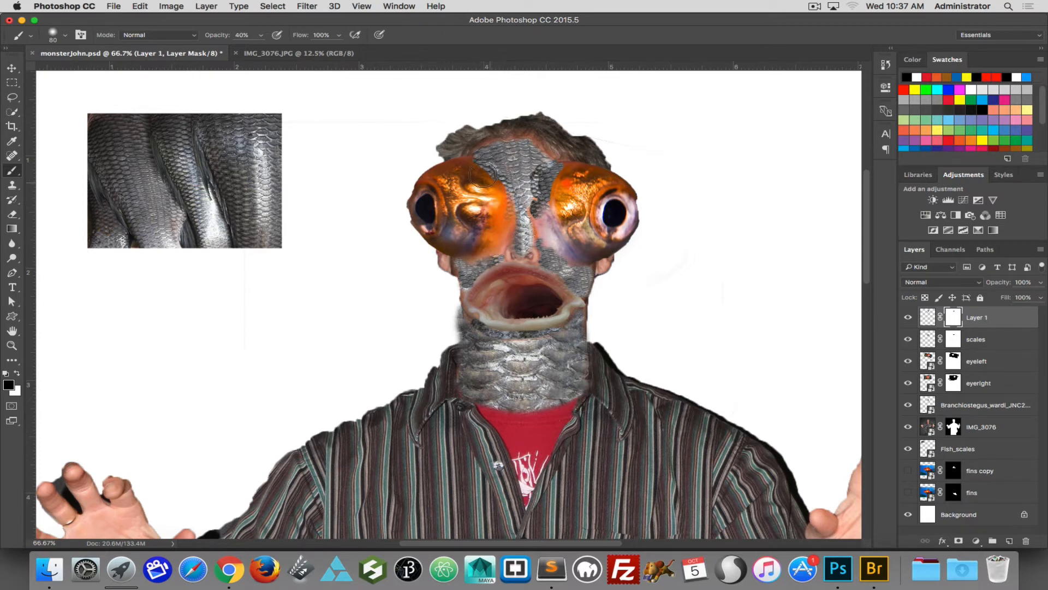
pyautogui.moveTo(552, 163)
pyautogui.mouseDown()
pyautogui.moveTo(563, 167)
pyautogui.moveTo(555, 194)
pyautogui.mouseUp()
# - Raise the 80 px brush to maximum hardness and target the mask of the scales layer
pyautogui.click(985, 340)
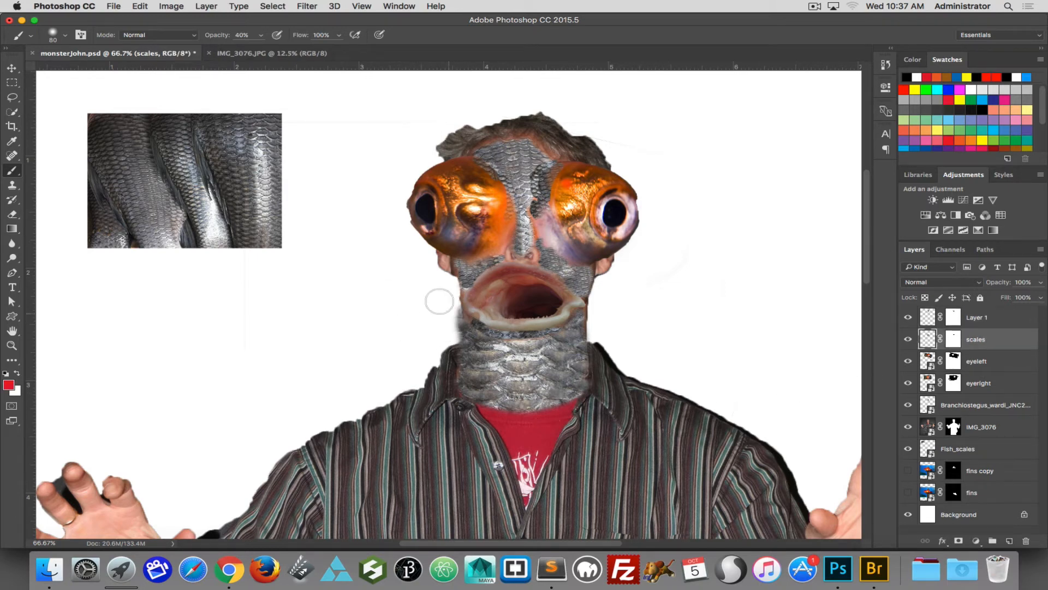
pyautogui.click(52, 34)
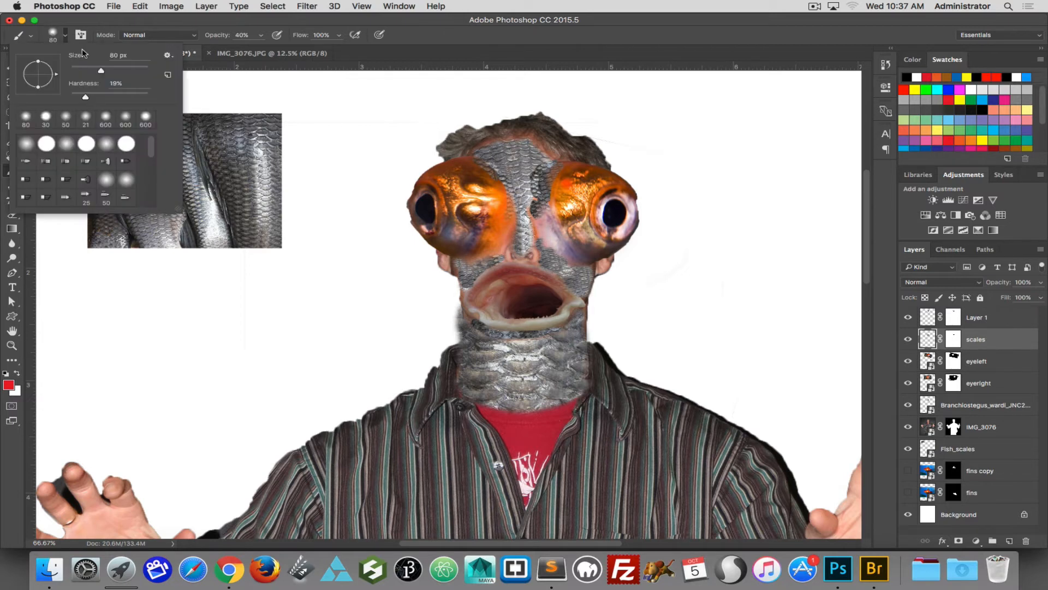
pyautogui.moveTo(86, 97); pyautogui.dragTo(148, 97)
pyautogui.click(444, 313)
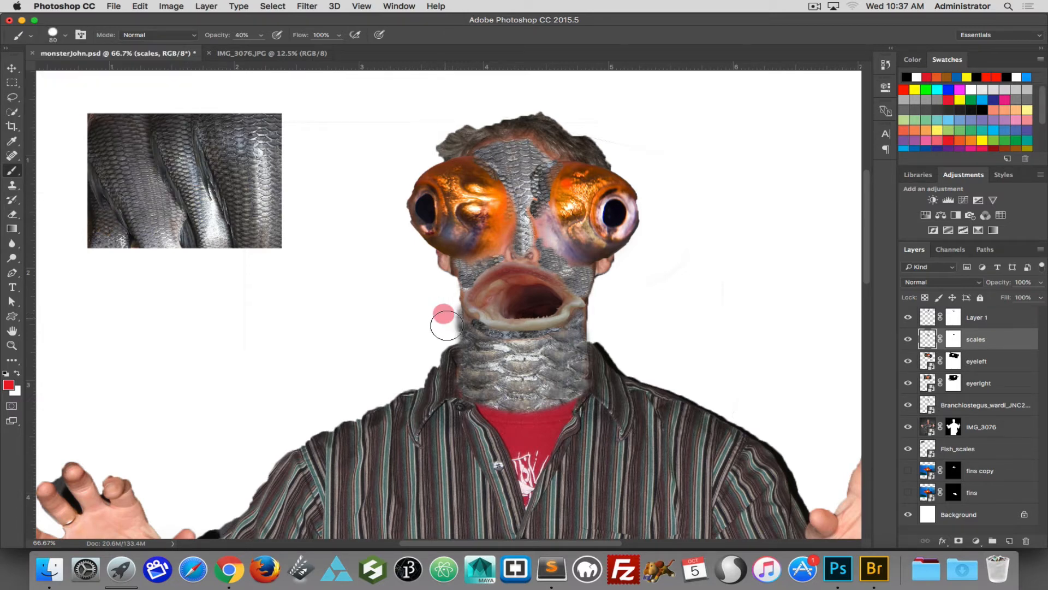
pyautogui.press('super+z')
pyautogui.click(954, 340)
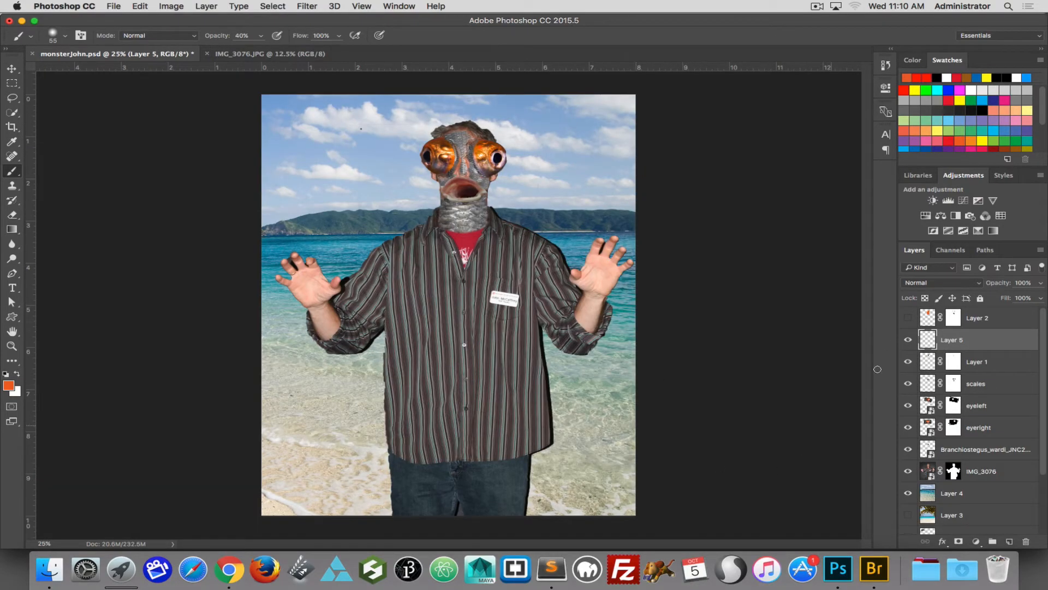
# - Paint the face and neck solid orange on Layer 5 with the brush at 100% opacity
pyautogui.click(906, 319)
pyautogui.click(908, 318)
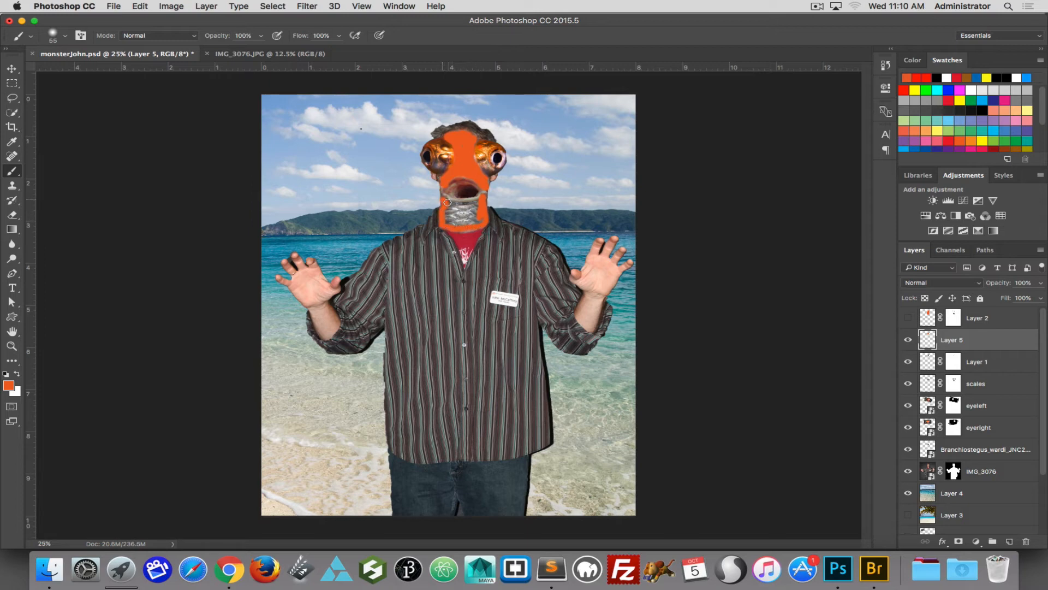
pyautogui.moveTo(480, 202)
pyautogui.mouseDown()
pyautogui.moveTo(483, 222)
pyautogui.moveTo(461, 217)
pyautogui.mouseUp()
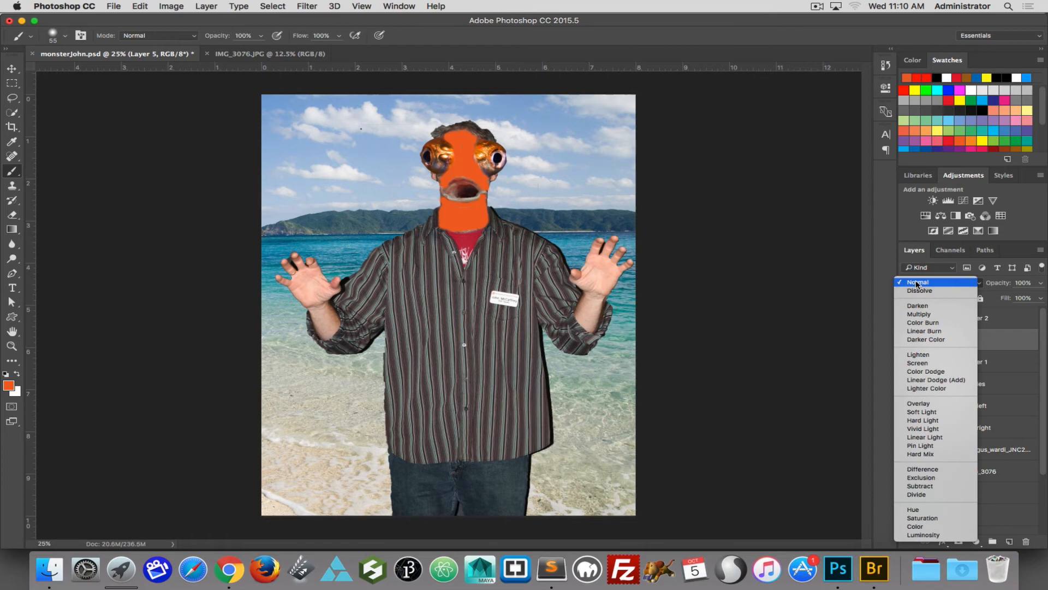
# - Set Layer 5's blend mode to Color Burn and its opacity to 65%
pyautogui.click(919, 314)
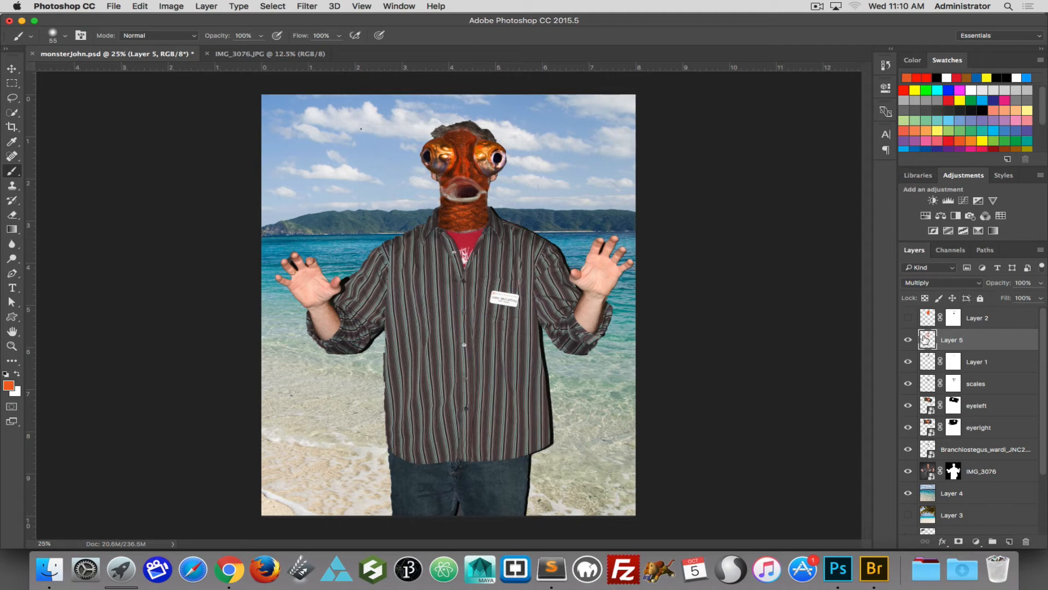
pyautogui.click(925, 282)
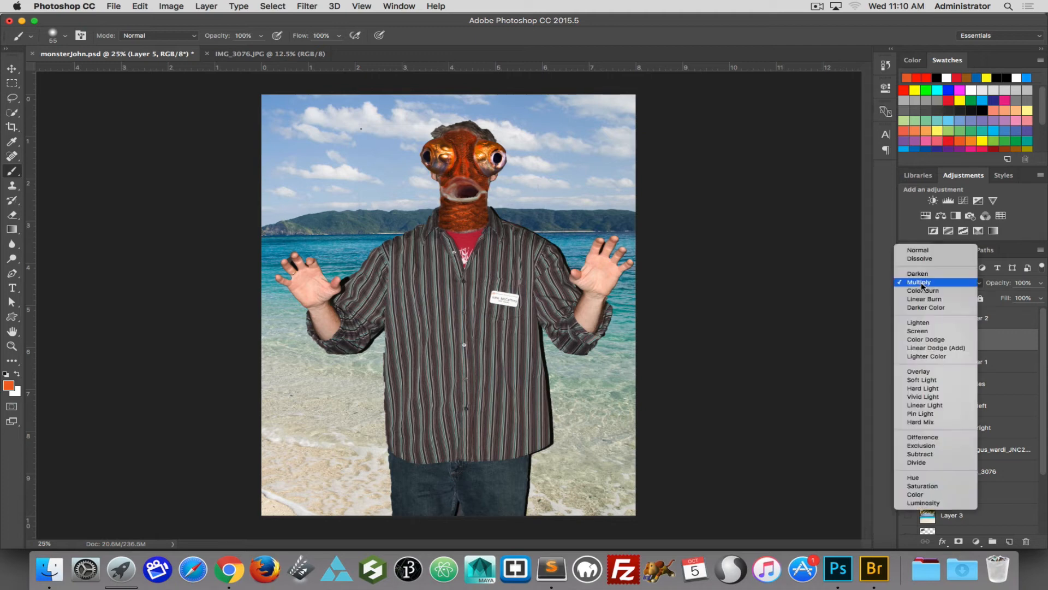
pyautogui.click(927, 291)
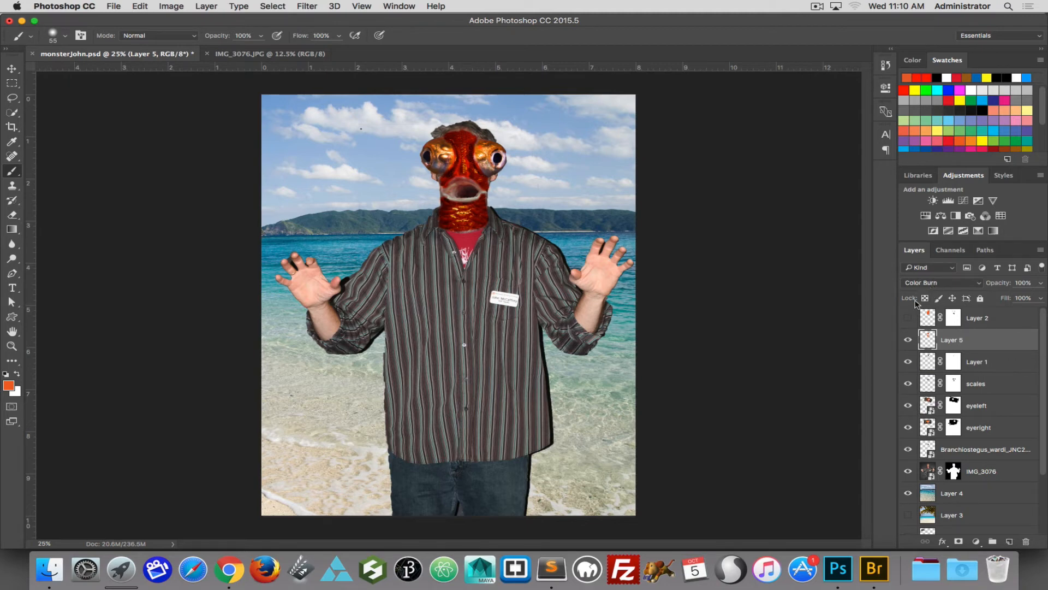
pyautogui.moveTo(998, 284); pyautogui.dragTo(978, 282)
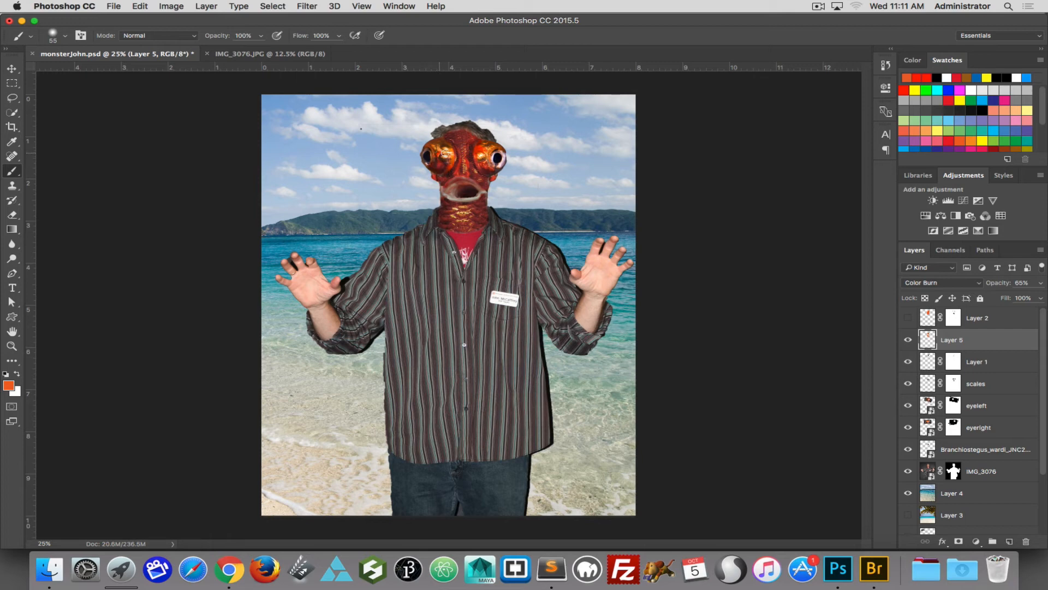
# - Add a layer mask to Layer 5 and set the brush to 40% opacity with black as the foreground colour
pyautogui.click(960, 543)
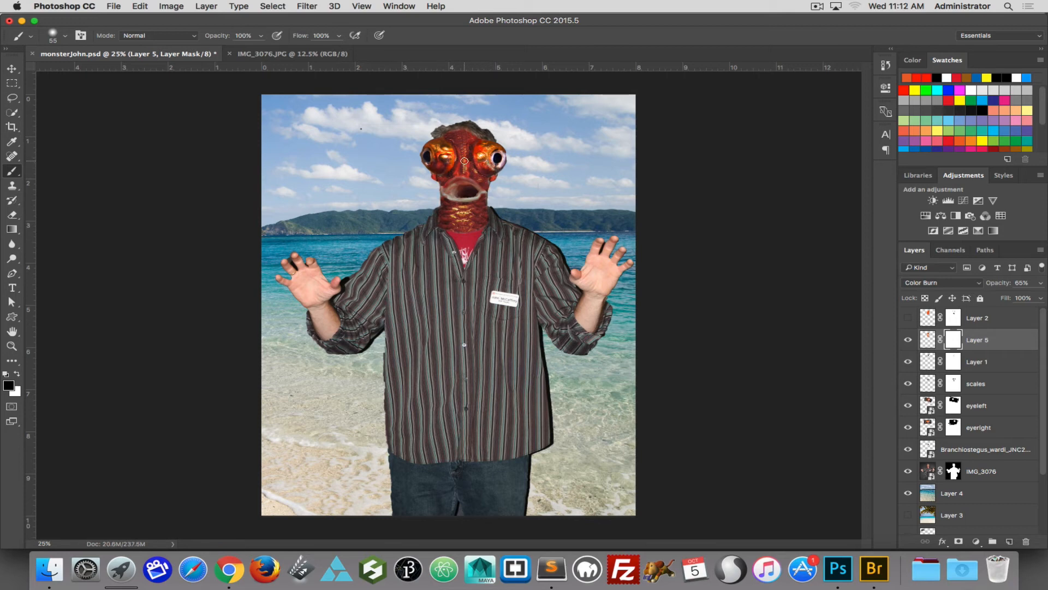
pyautogui.press('4')
pyautogui.press('1')
pyautogui.press('0')
pyautogui.press('5')
pyautogui.press('4')
pyautogui.click(261, 37)
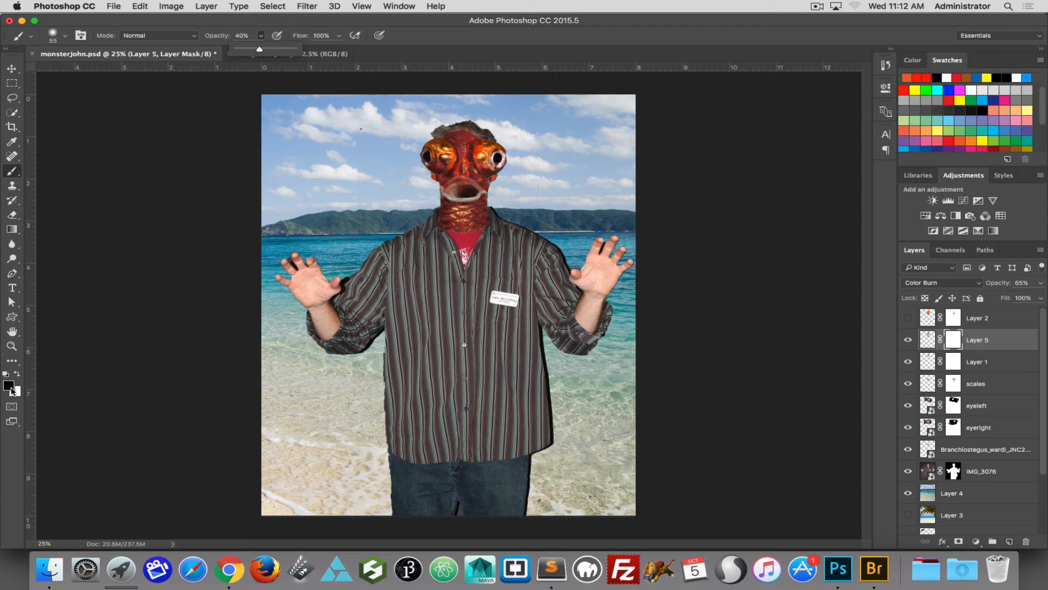
pyautogui.click(440, 166)
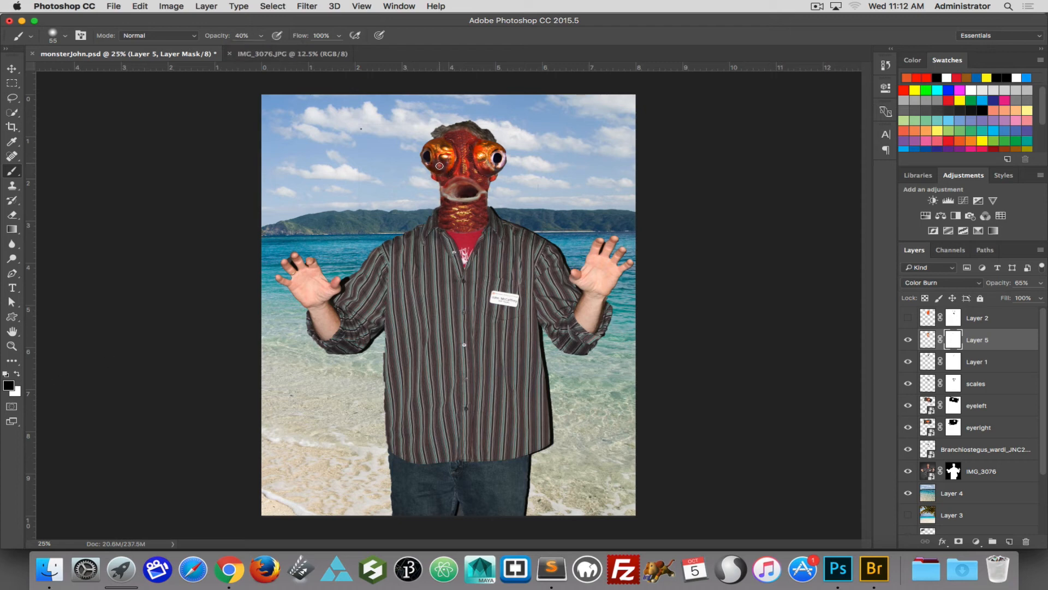
# - Lower the brush opacity to 20% and make white the foreground colour for the Layer 5 mask
pyautogui.press('0')
pyautogui.press('1')
pyautogui.press('4')
pyautogui.press('7')
pyautogui.press('7')
pyautogui.press('x')
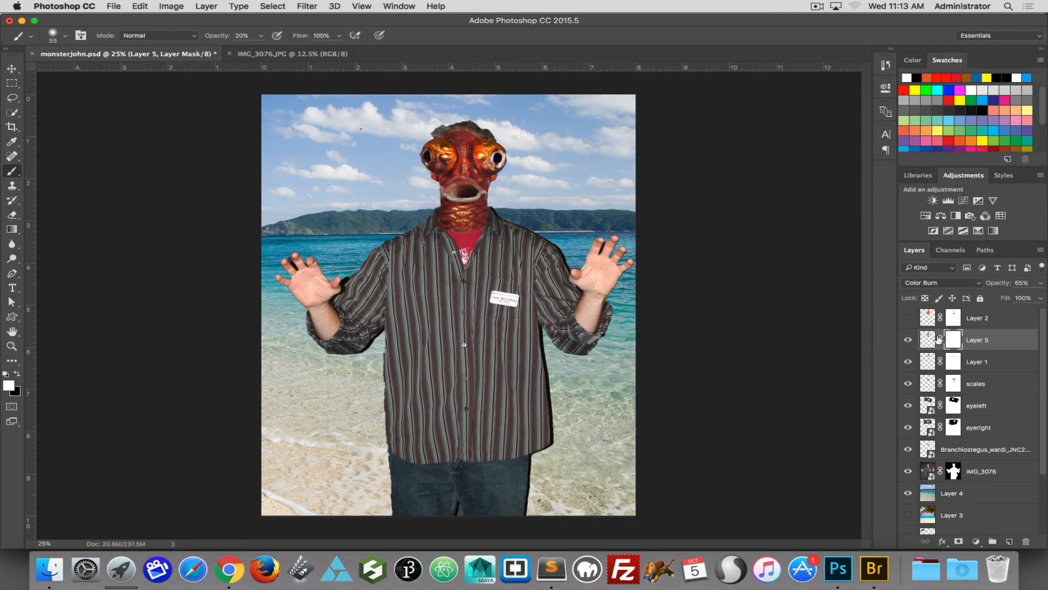
# - Add a new layer above Layer 5 and paint orange test strokes in the sky at 20%, 50% and 100% brush opacity
pyautogui.click(1009, 541)
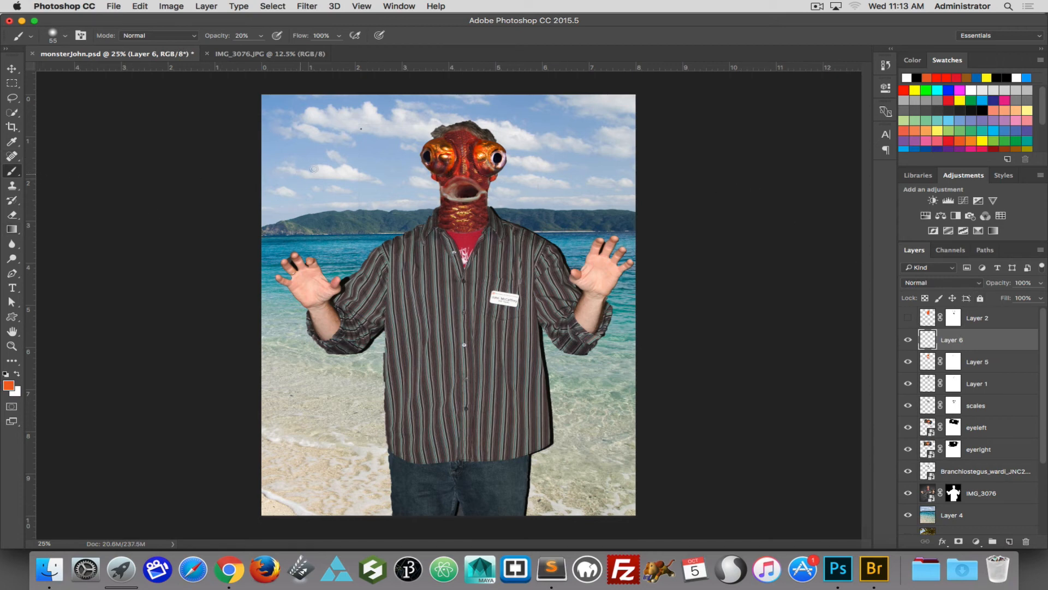
pyautogui.moveTo(326, 141)
pyautogui.mouseDown()
pyautogui.moveTo(338, 173)
pyautogui.moveTo(382, 172)
pyautogui.moveTo(289, 166)
pyautogui.moveTo(347, 116)
pyautogui.moveTo(386, 151)
pyautogui.moveTo(382, 129)
pyautogui.moveTo(374, 153)
pyautogui.moveTo(353, 151)
pyautogui.moveTo(350, 132)
pyautogui.moveTo(341, 157)
pyautogui.moveTo(367, 150)
pyautogui.moveTo(355, 163)
pyautogui.moveTo(345, 142)
pyautogui.mouseUp()
pyautogui.press('5')
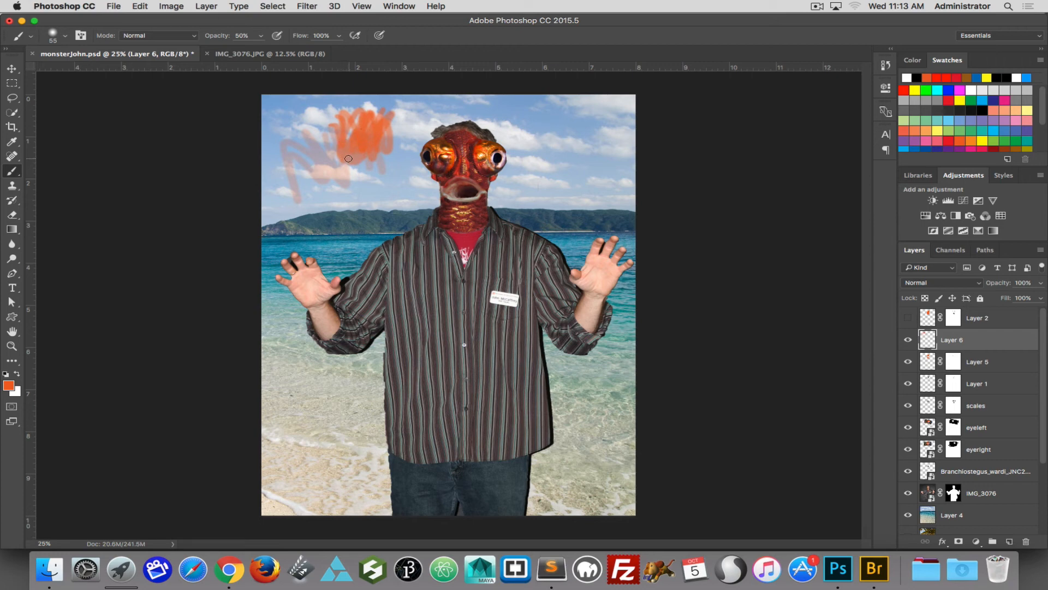
pyautogui.press('0')
pyautogui.moveTo(349, 209)
pyautogui.mouseDown()
pyautogui.moveTo(334, 187)
pyautogui.moveTo(328, 149)
pyautogui.moveTo(375, 160)
pyautogui.moveTo(374, 175)
pyautogui.moveTo(334, 137)
pyautogui.mouseUp()
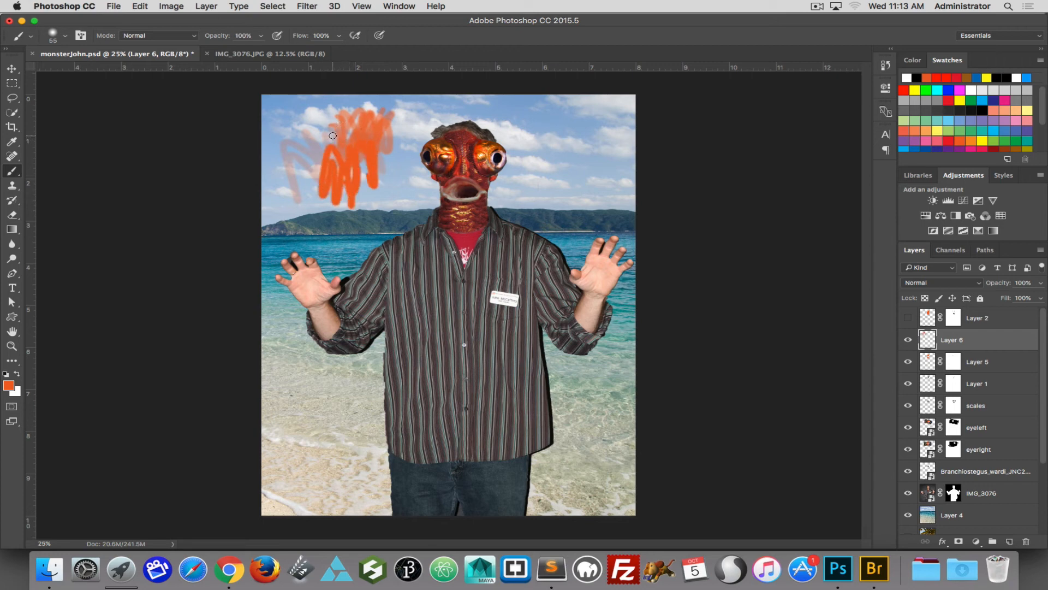
pyautogui.press('1')
pyautogui.moveTo(283, 121)
pyautogui.mouseDown()
pyautogui.moveTo(283, 111)
pyautogui.moveTo(286, 145)
pyautogui.moveTo(285, 118)
pyautogui.moveTo(287, 137)
pyautogui.moveTo(285, 126)
pyautogui.moveTo(304, 126)
pyautogui.moveTo(289, 164)
pyautogui.mouseUp()
pyautogui.press('0')
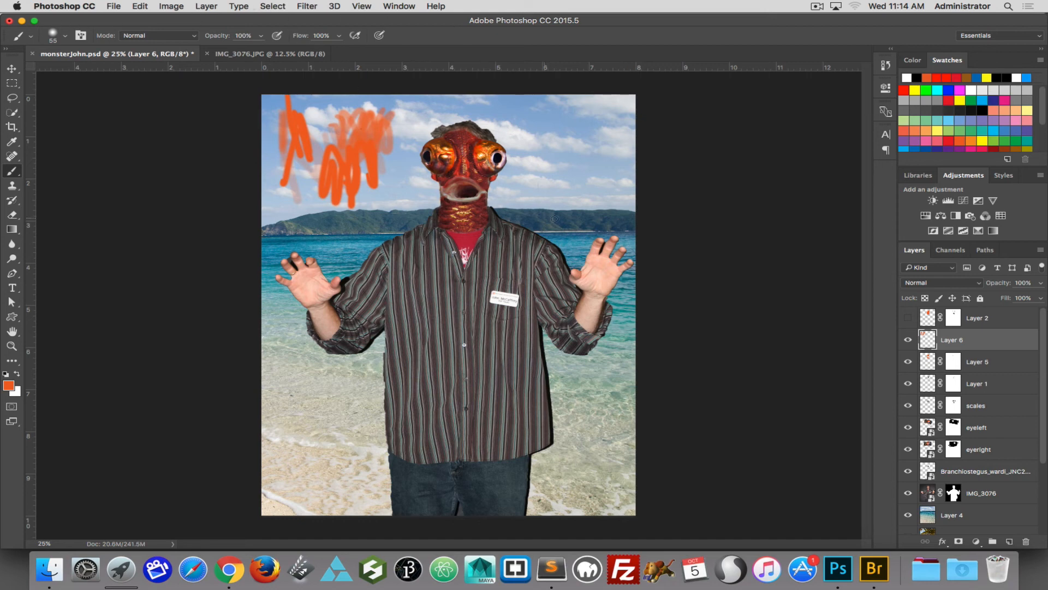
# - Hide the test-stroke layer and target the layer mask of Layer 5
pyautogui.click(909, 340)
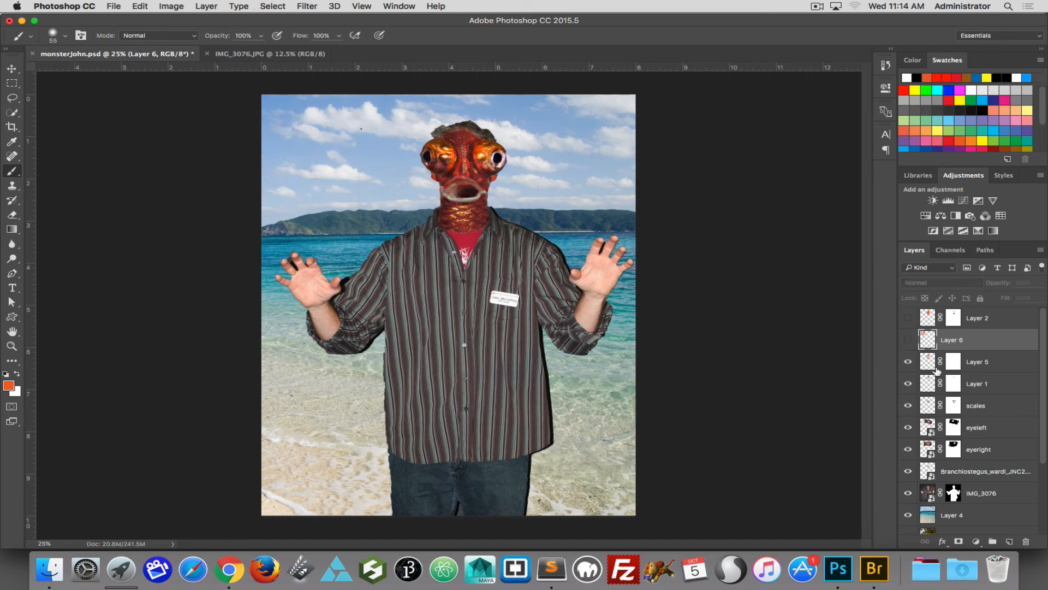
pyautogui.click(928, 363)
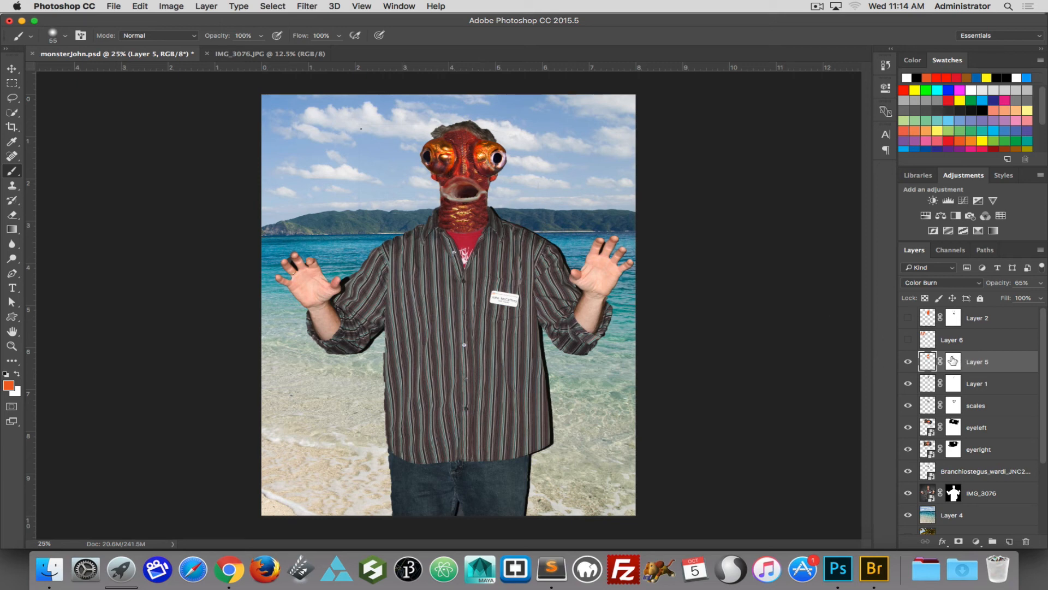
pyautogui.click(953, 360)
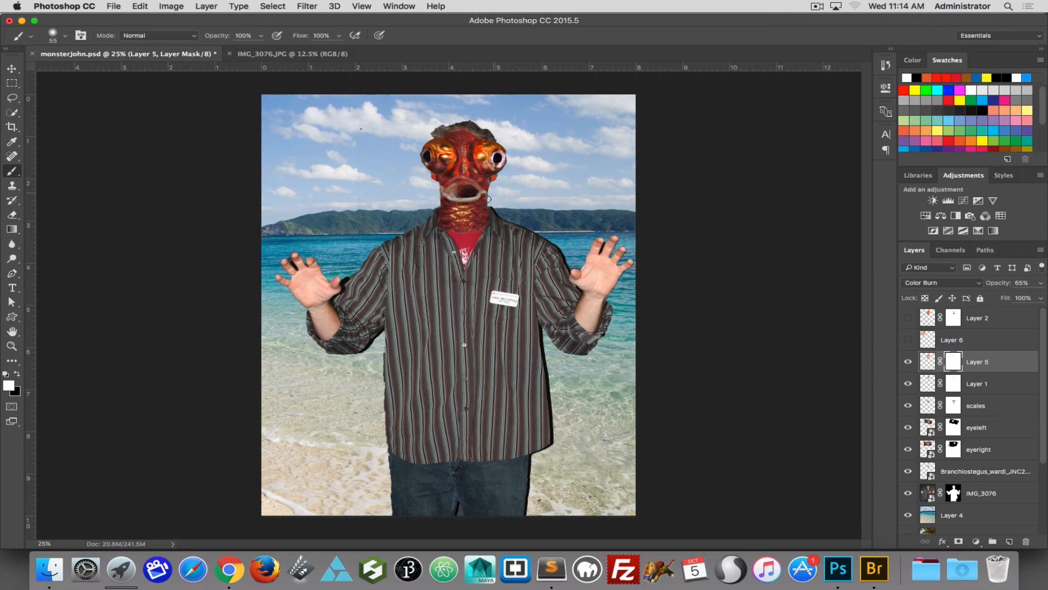
# - Paint black at 20% brush opacity on the Layer 5 mask, just below the fish eye on the left of the face
pyautogui.press('x')
pyautogui.press('2')
pyautogui.moveTo(450, 156); pyautogui.dragTo(441, 160)
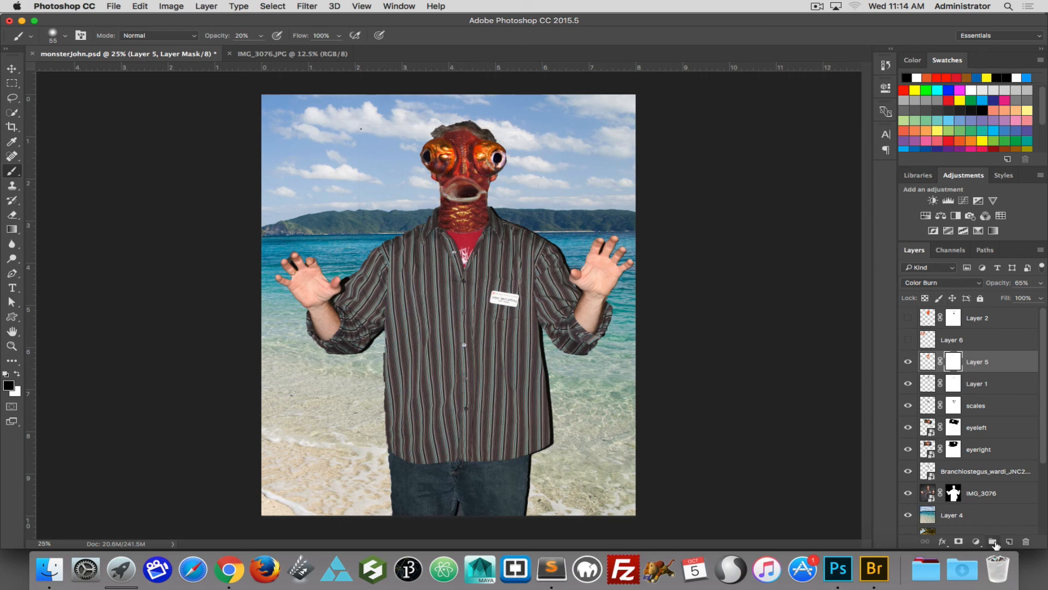
# - Add a new layer above Layer 5 and paint blue over the mouth at 50% brush opacity
pyautogui.click(1010, 541)
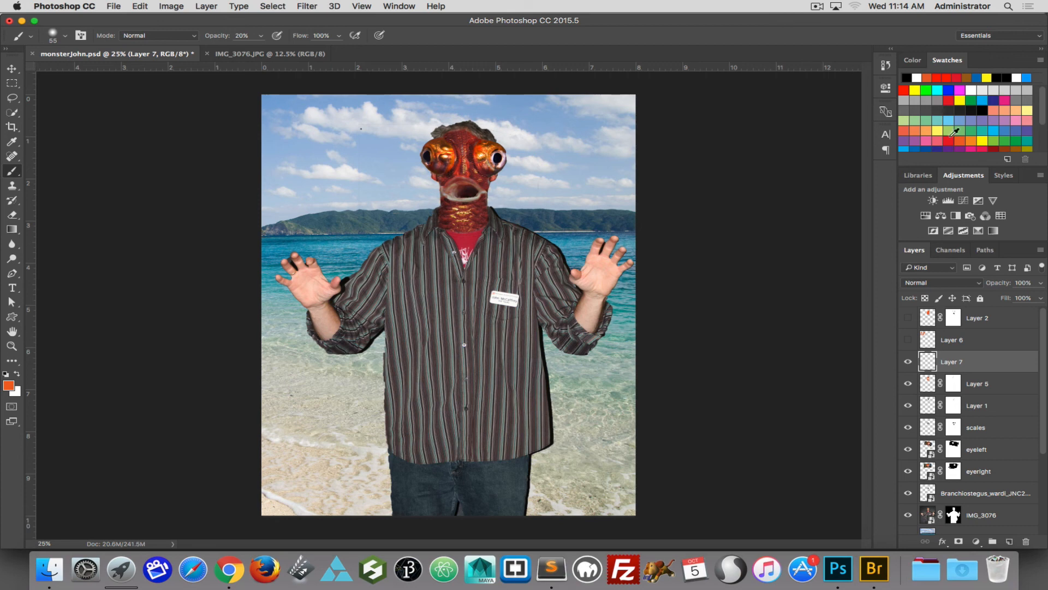
pyautogui.click(917, 148)
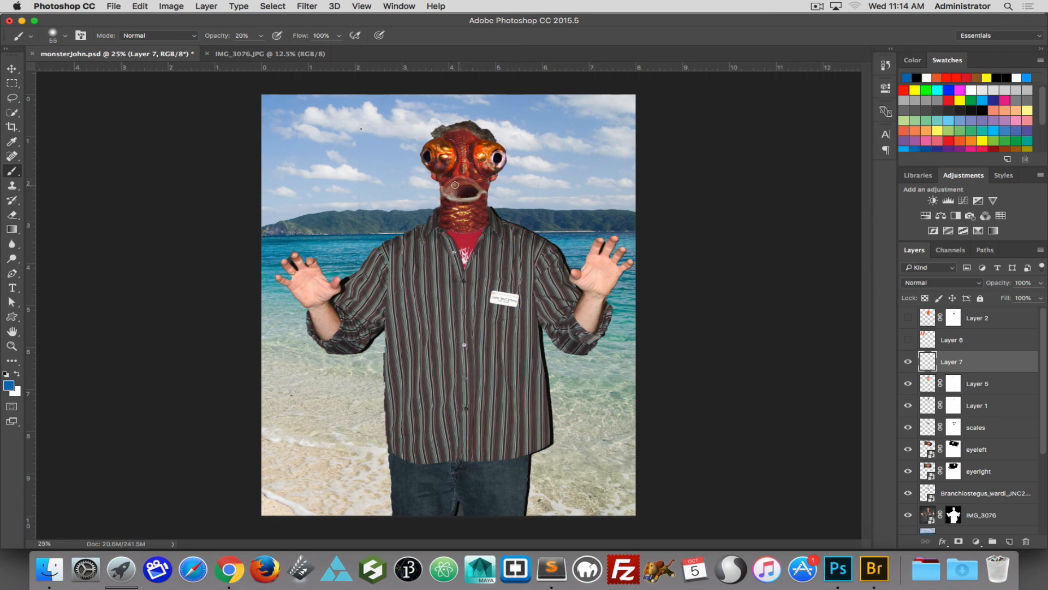
pyautogui.press('5')
pyautogui.click(468, 191)
pyautogui.moveTo(468, 191); pyautogui.dragTo(464, 189)
# - Blend the blue mouth layer with Multiply at 59% opacity and compare the face with the layer hidden and shown
pyautogui.click(923, 283)
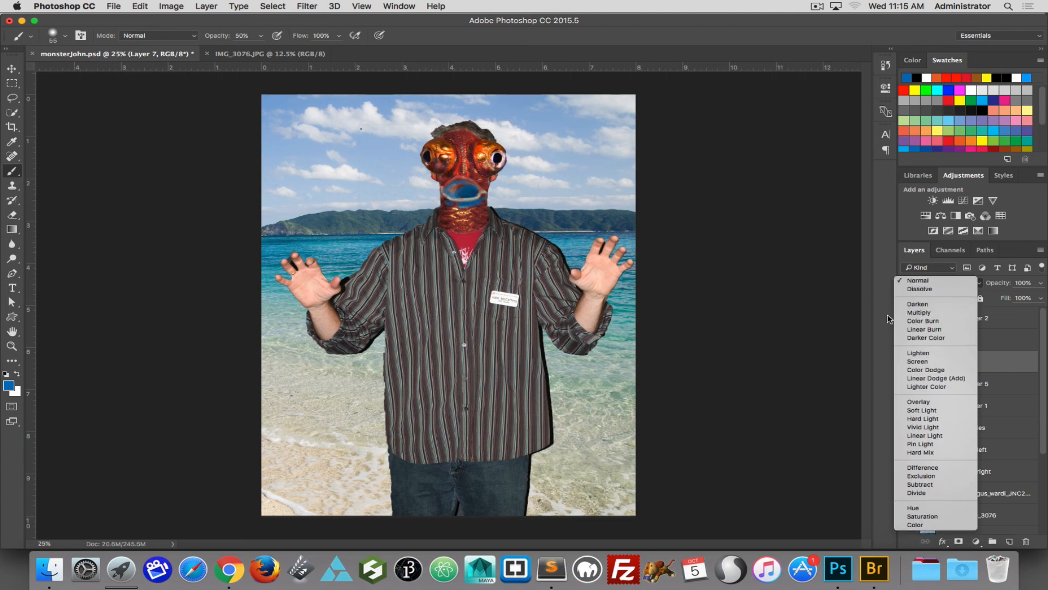
pyautogui.click(913, 316)
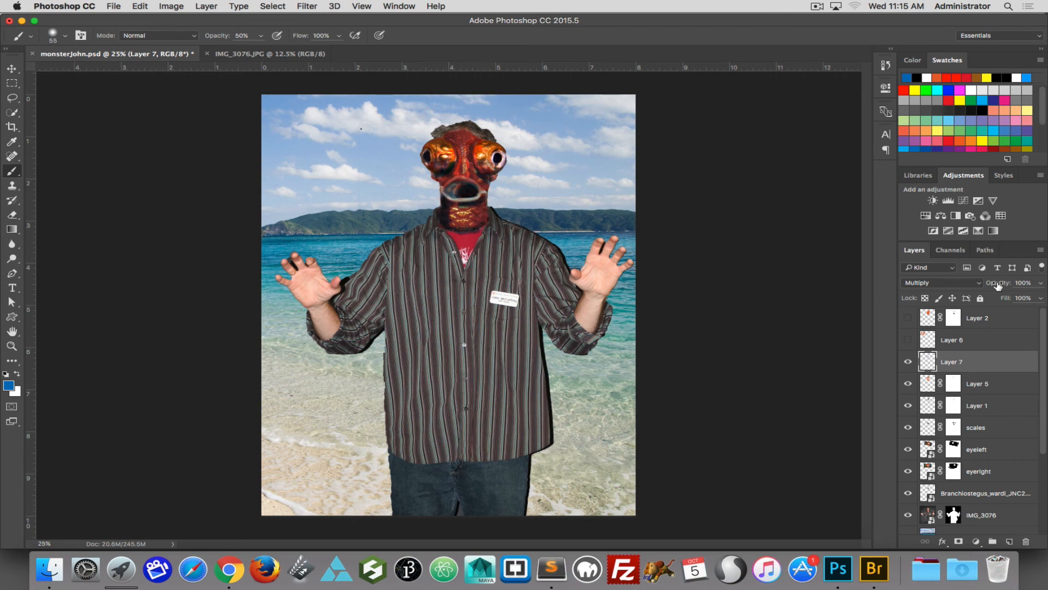
pyautogui.moveTo(998, 283); pyautogui.dragTo(926, 294)
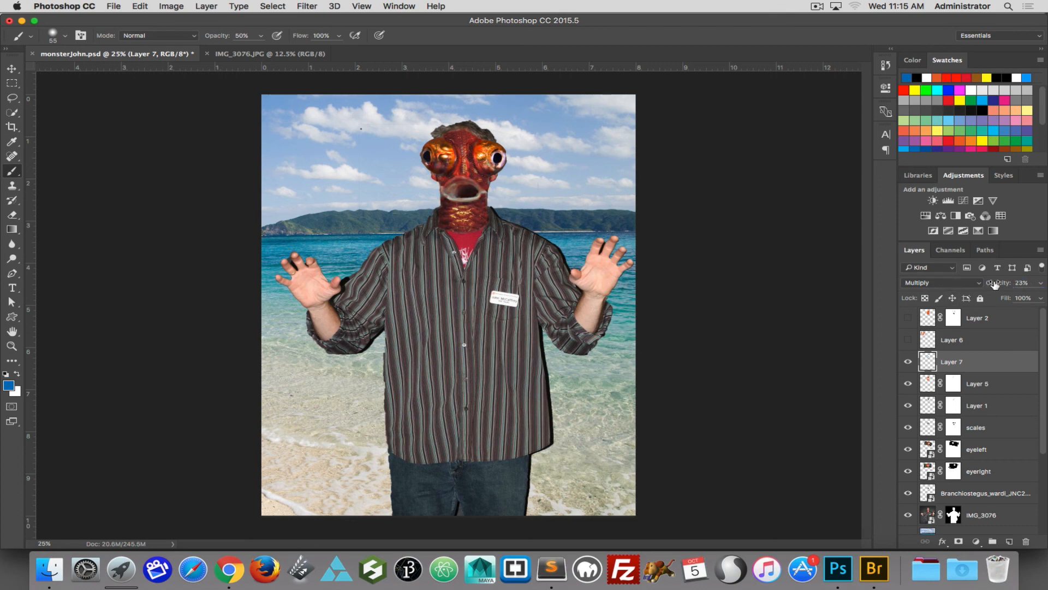
pyautogui.moveTo(991, 288)
pyautogui.mouseDown()
pyautogui.moveTo(1044, 291)
pyautogui.moveTo(999, 282)
pyautogui.moveTo(1007, 287)
pyautogui.mouseUp()
pyautogui.click(907, 363)
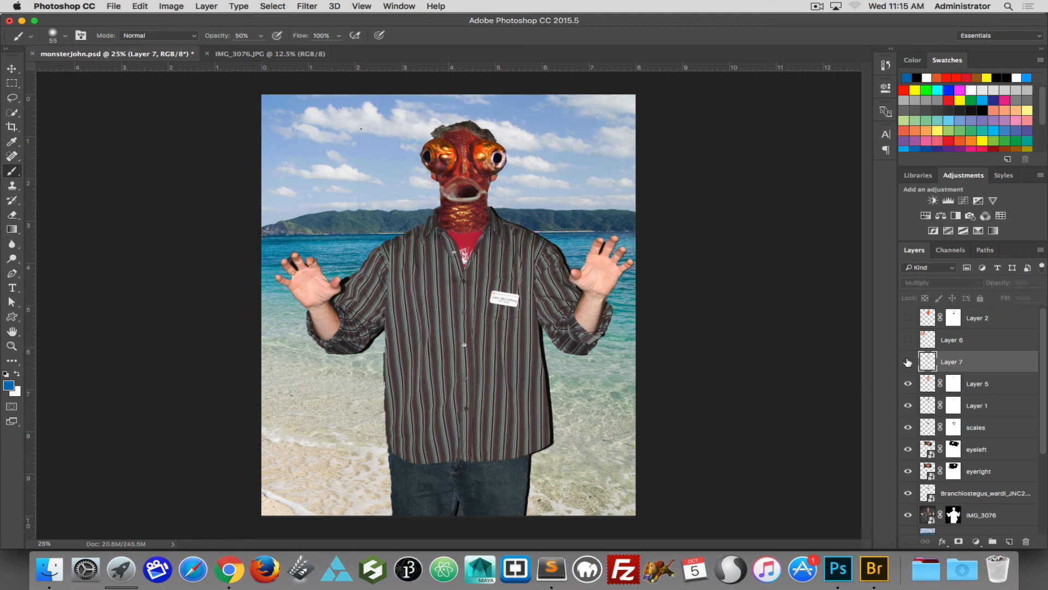
pyautogui.click(908, 363)
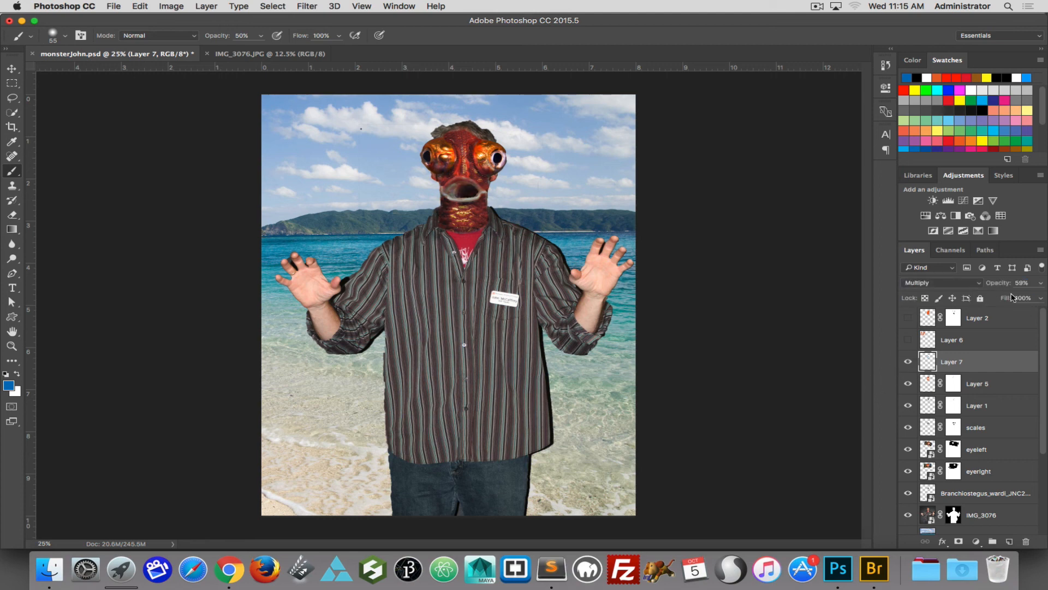
# - Lower the blue mouth layer's opacity to 23% and compare the mouth with and without it
pyautogui.moveTo(1007, 287); pyautogui.dragTo(981, 285)
pyautogui.click(907, 362)
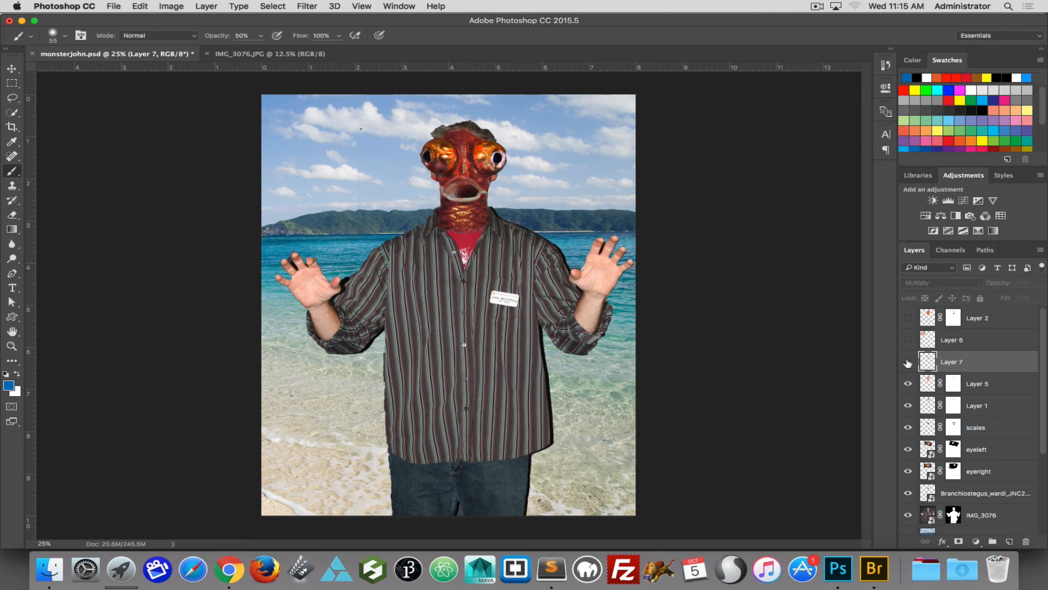
pyautogui.click(907, 362)
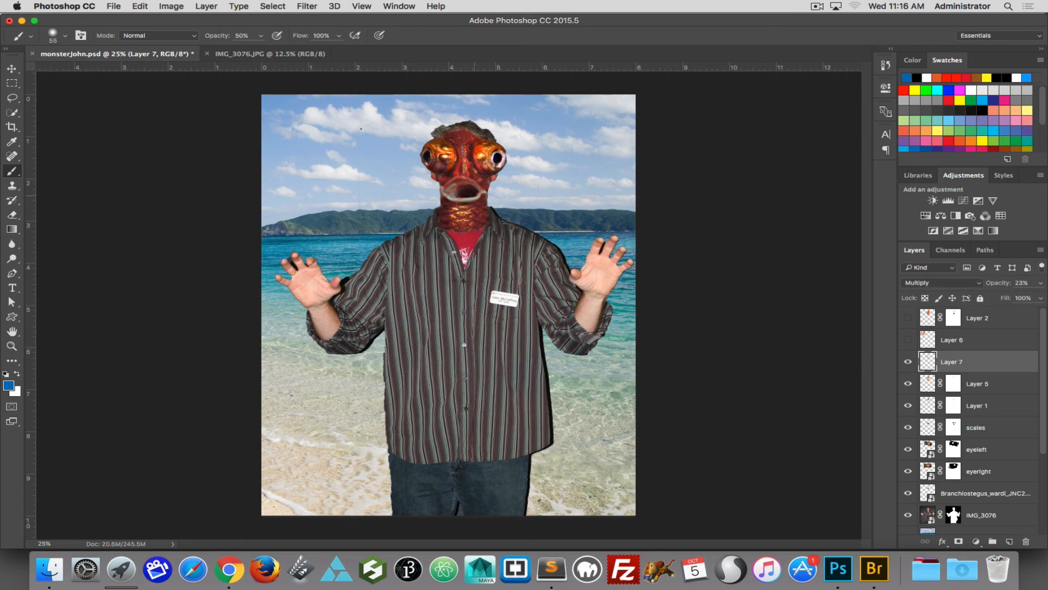